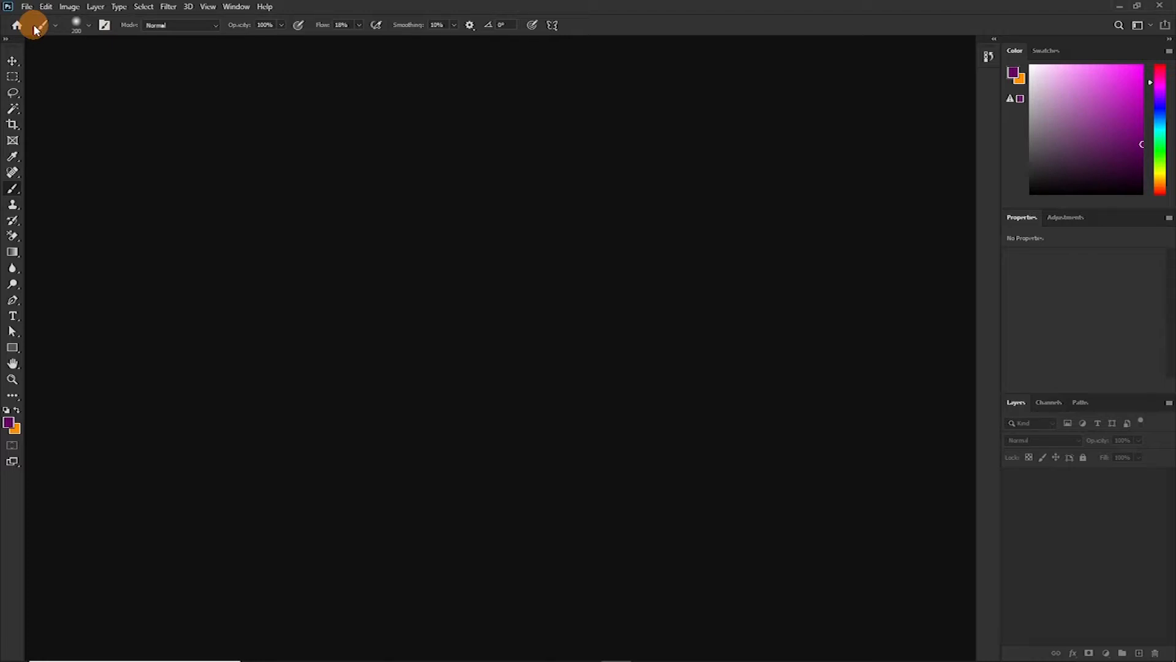
Create a new 8 x 8 inch document named alpha blur at 300 pixels/inch, RGB Color, with a white background
click(26, 8)
click(44, 22)
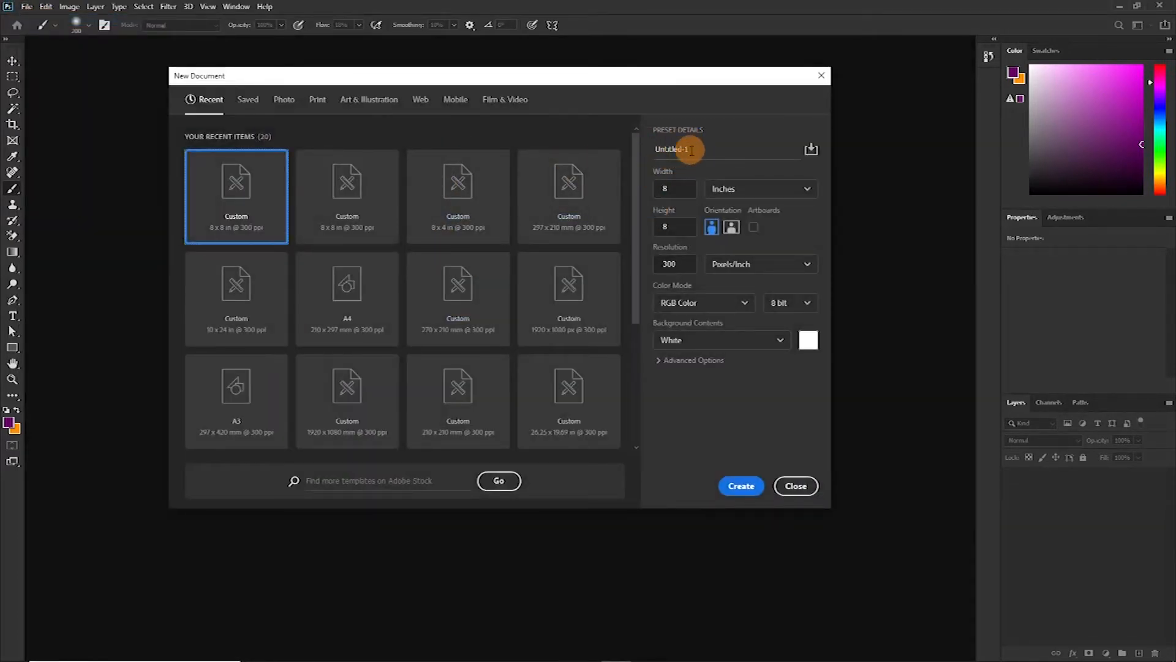
click(694, 149)
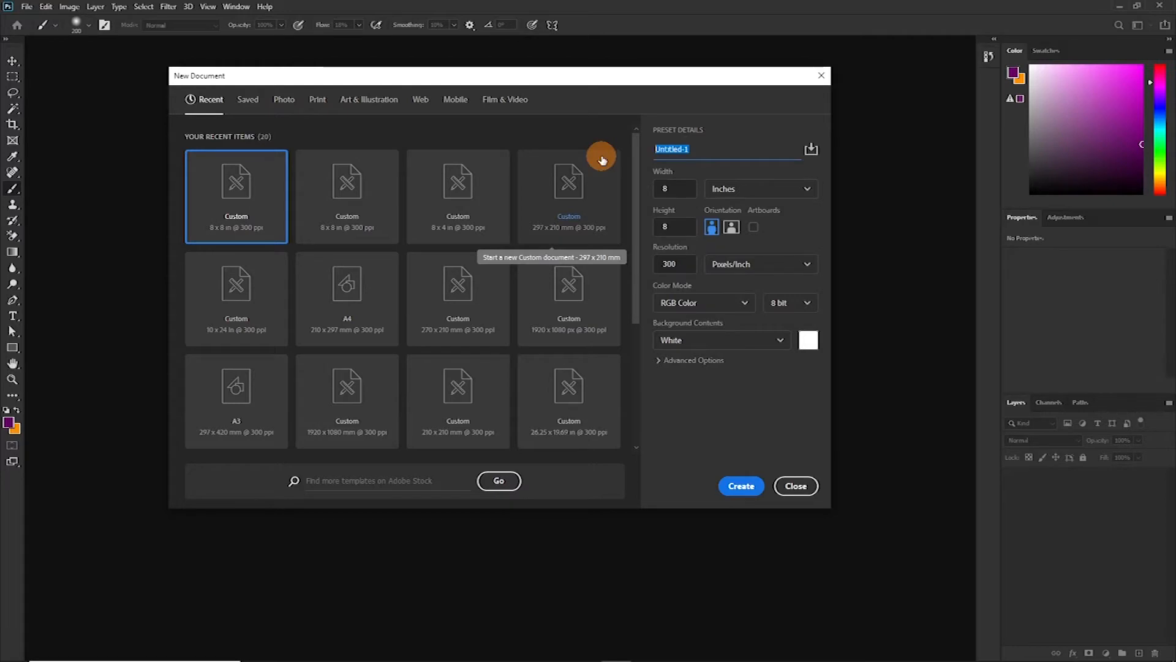
text(alpha blur)
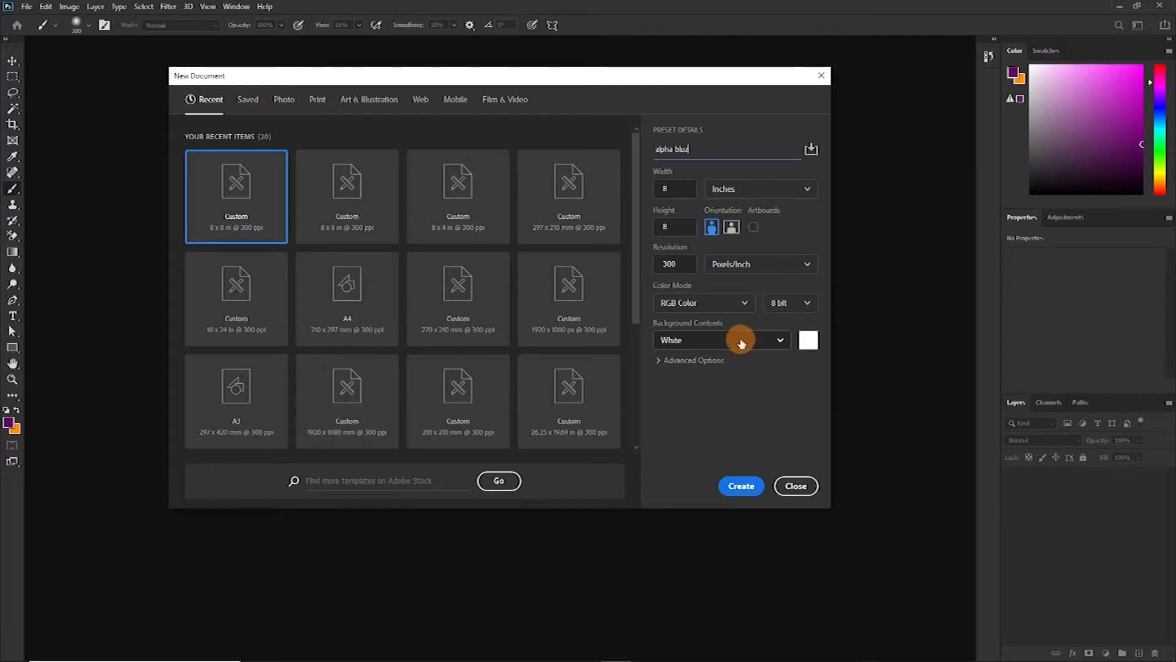
click(741, 486)
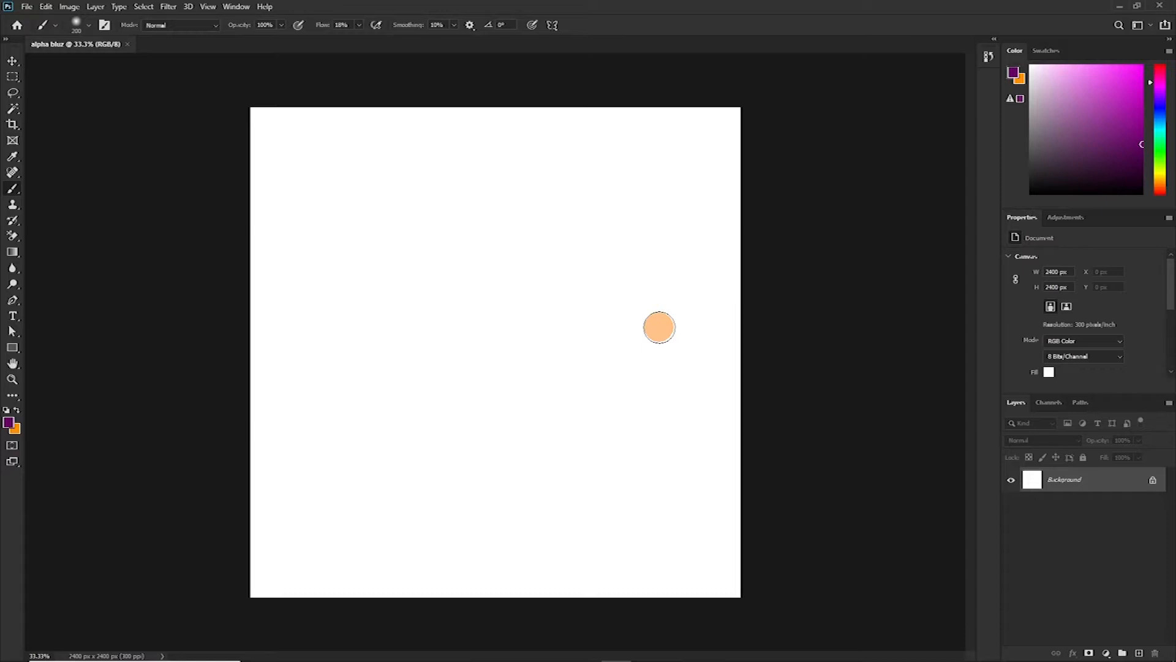
Open the young-handsome photo from the album cover art folder in Photoshop as its own document
mouse_move(317, 652)
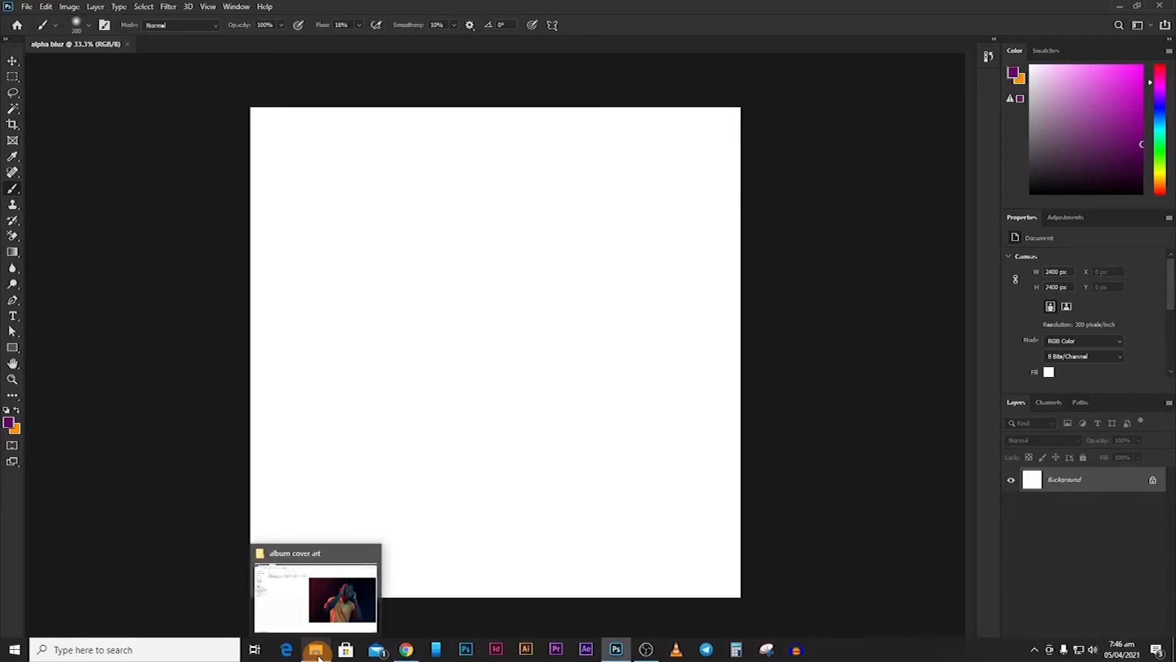
click(316, 591)
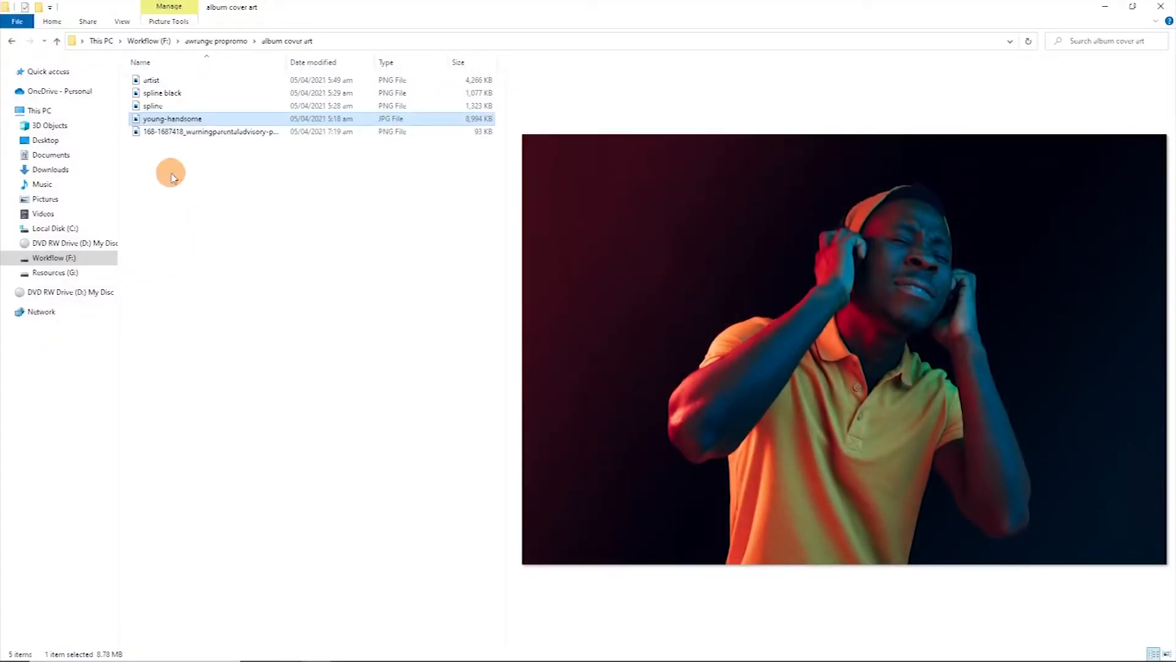
drag(158, 118, 604, 24)
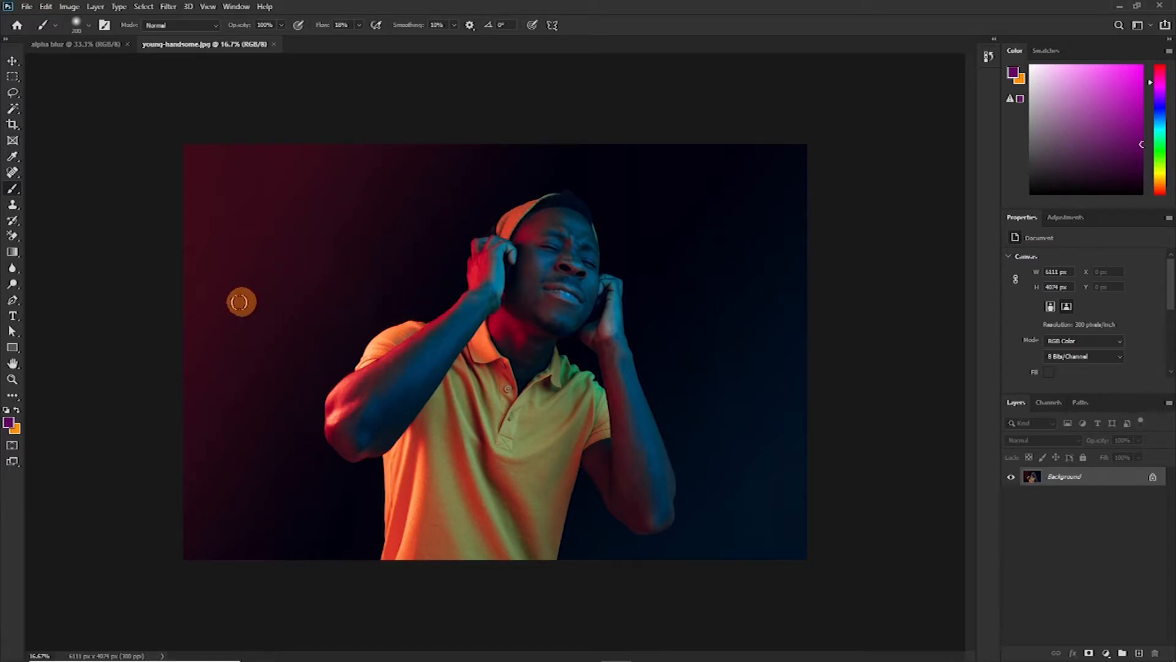
Activate the Pen tool and set its drawing mode to Path
click(20, 303)
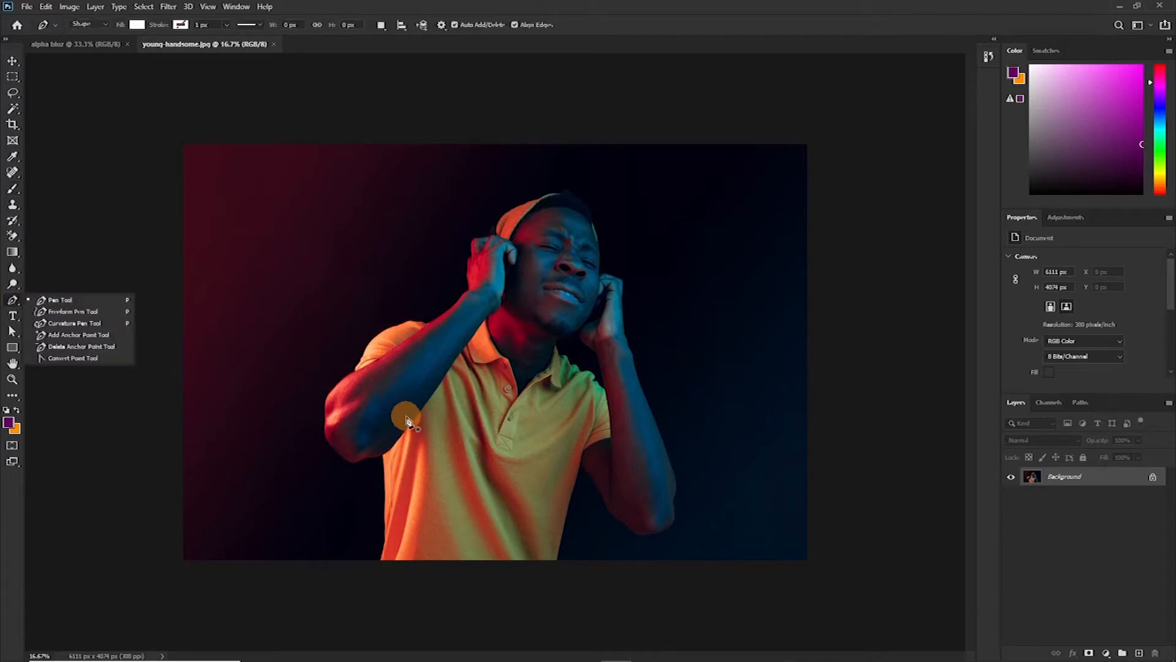
click(61, 301)
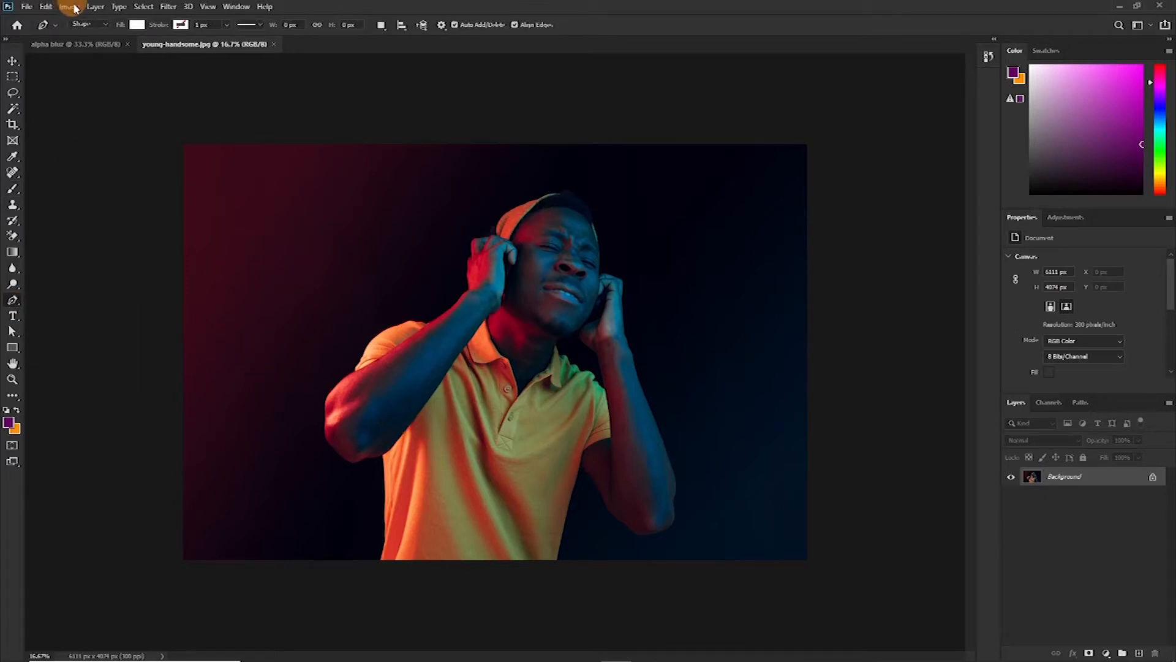
click(107, 28)
click(86, 35)
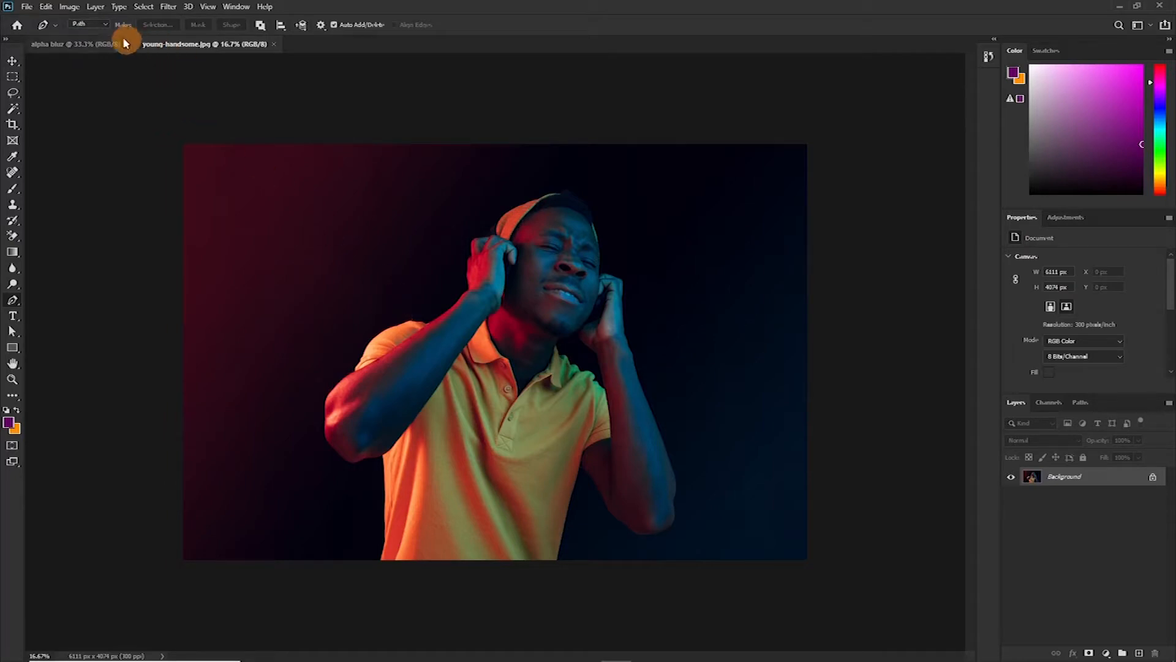
Try the Pen tool in Shape mode by drawing a closed white shape over the man's torso, and delete it
click(108, 27)
click(101, 35)
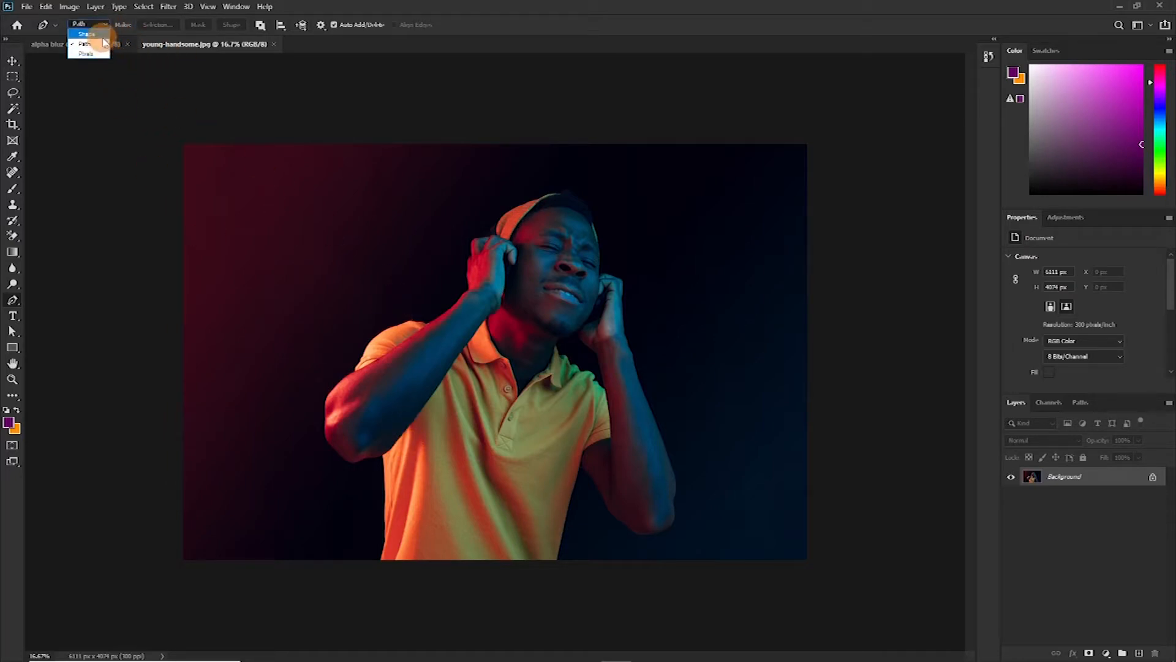
click(378, 558)
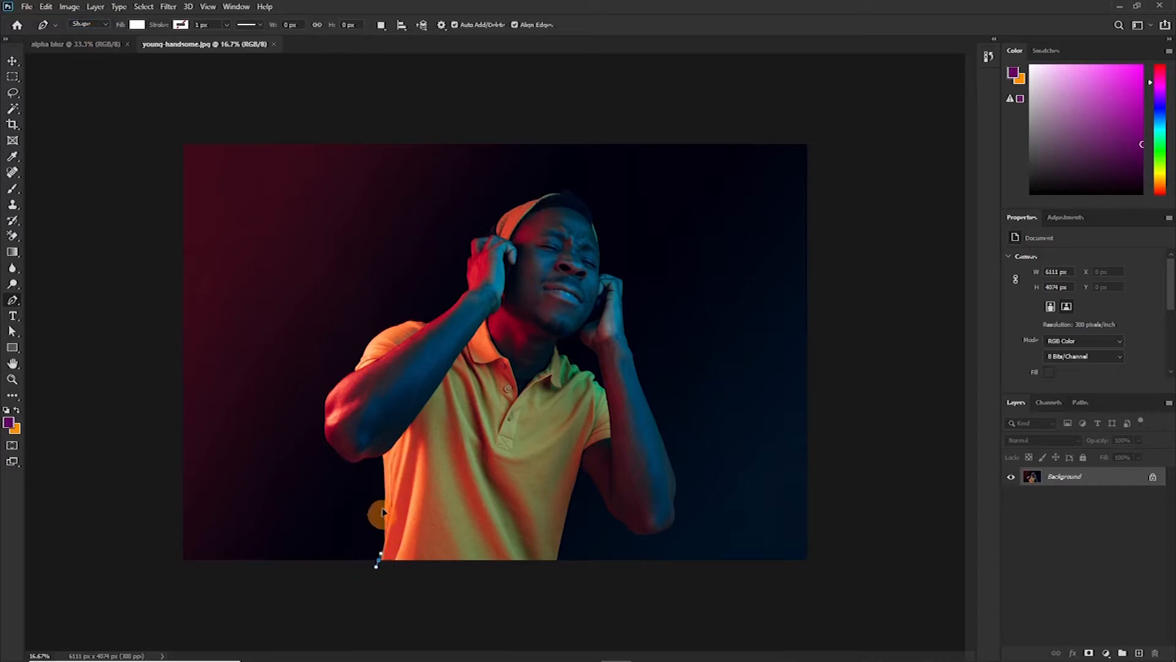
click(384, 467)
click(341, 393)
drag(353, 346, 444, 302)
drag(538, 321, 546, 336)
drag(566, 401, 568, 414)
drag(565, 491, 463, 550)
click(419, 553)
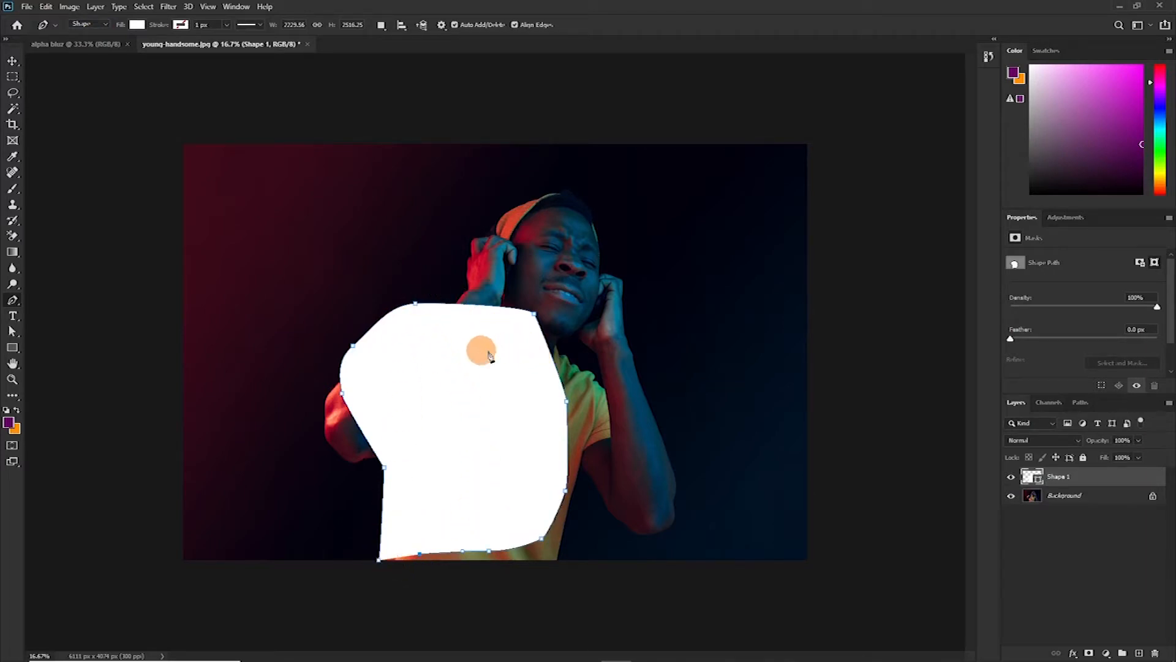
click(464, 303)
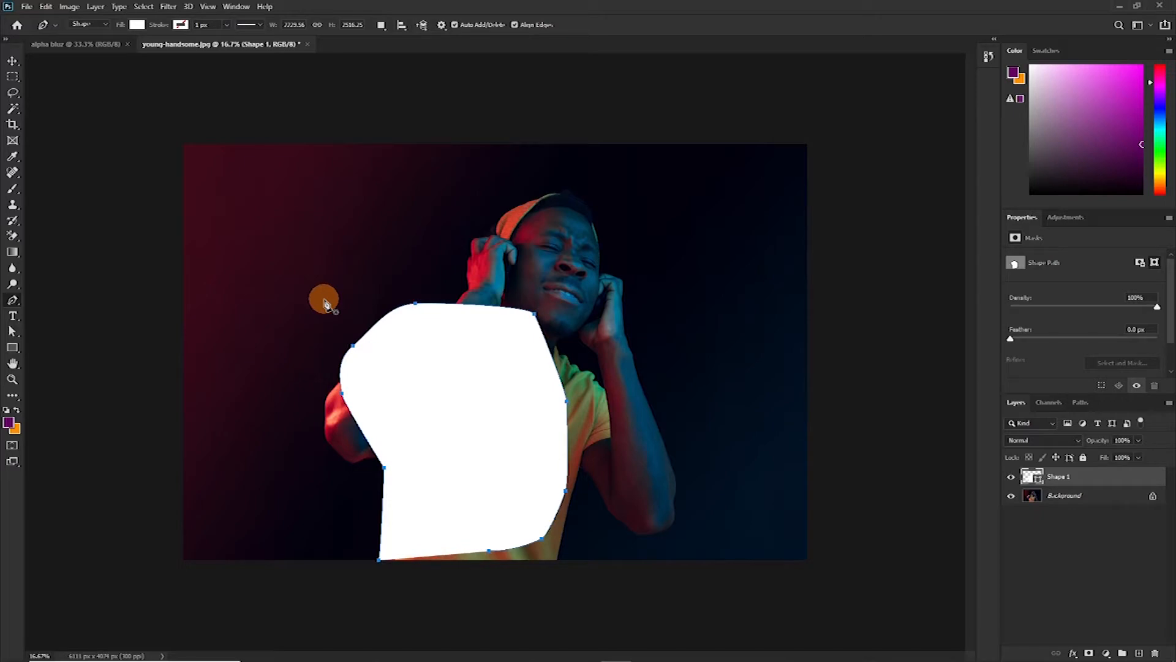
key(Delete)
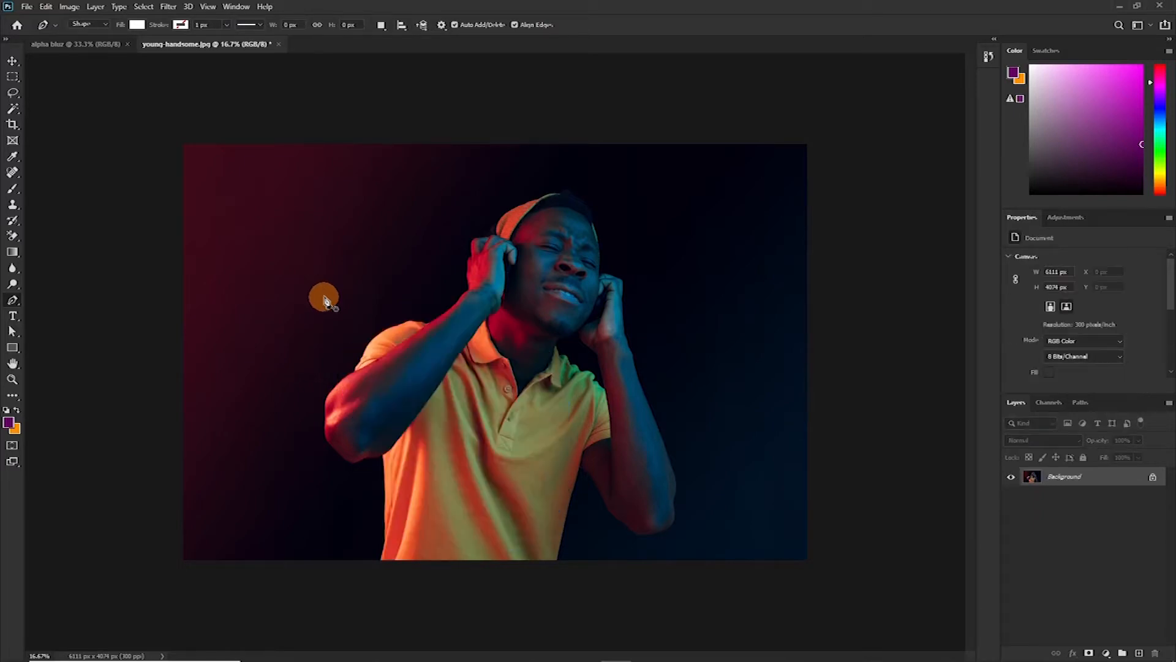
Switch the Pen tool back to Path mode and trace the shirt's left edge from the photo's bottom up to the arm
click(107, 31)
click(95, 46)
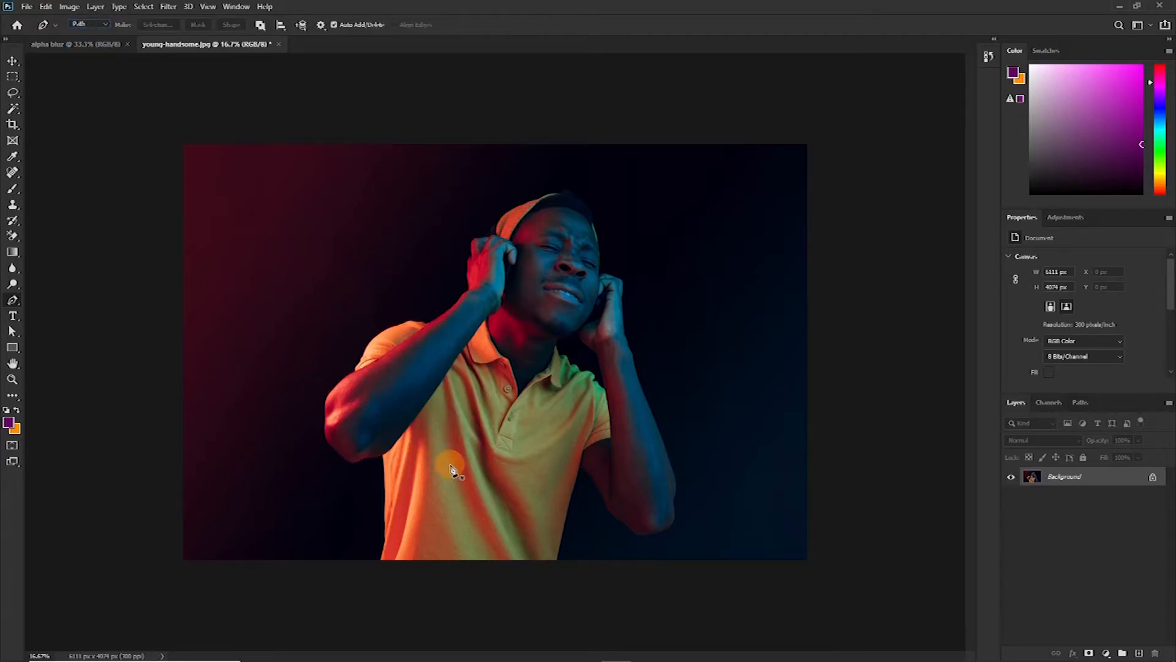
key(ctrl+plus)
key(ctrl+plus)
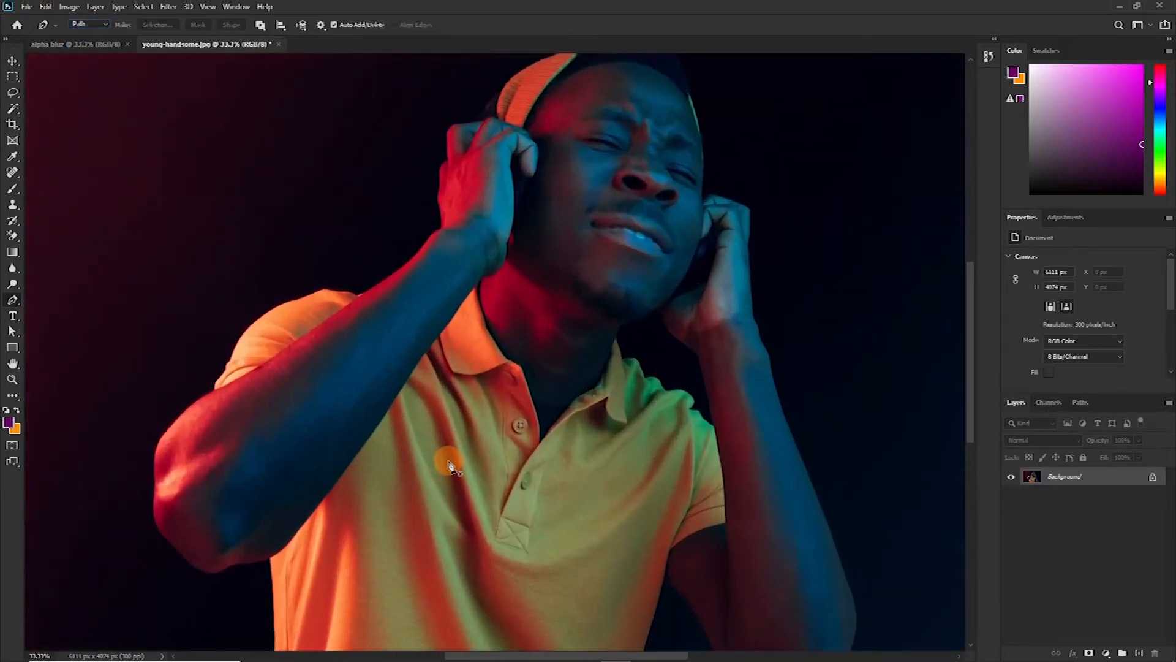
key(ctrl+plus)
drag(407, 546, 528, 162)
key(ctrl+plus)
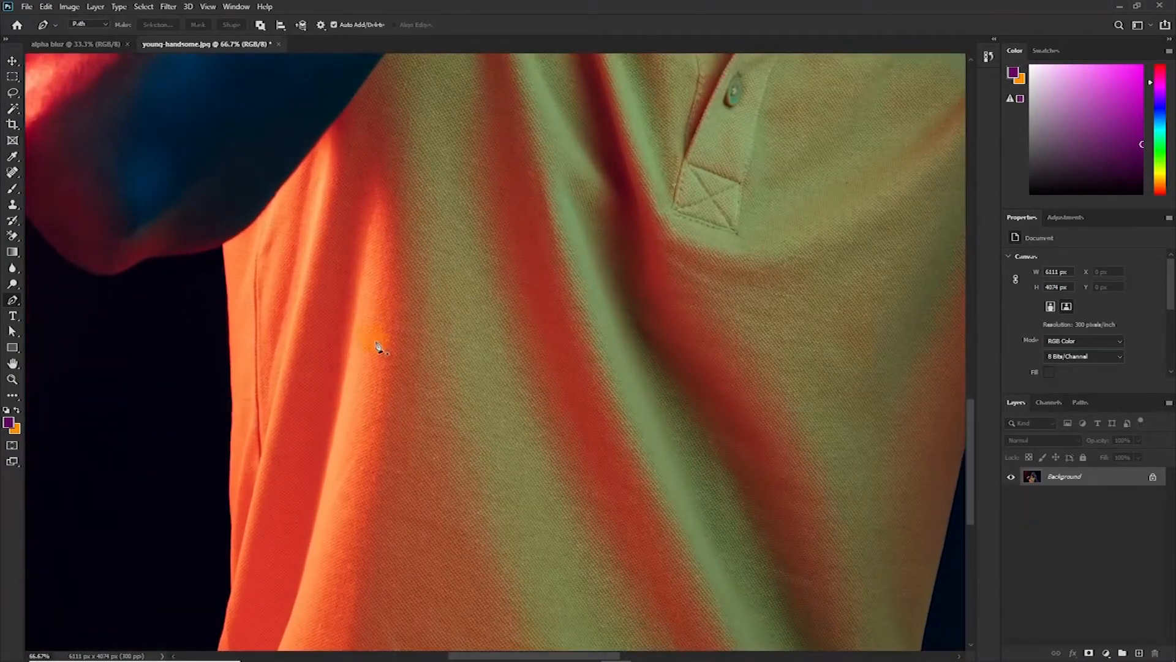
drag(371, 337, 478, 196)
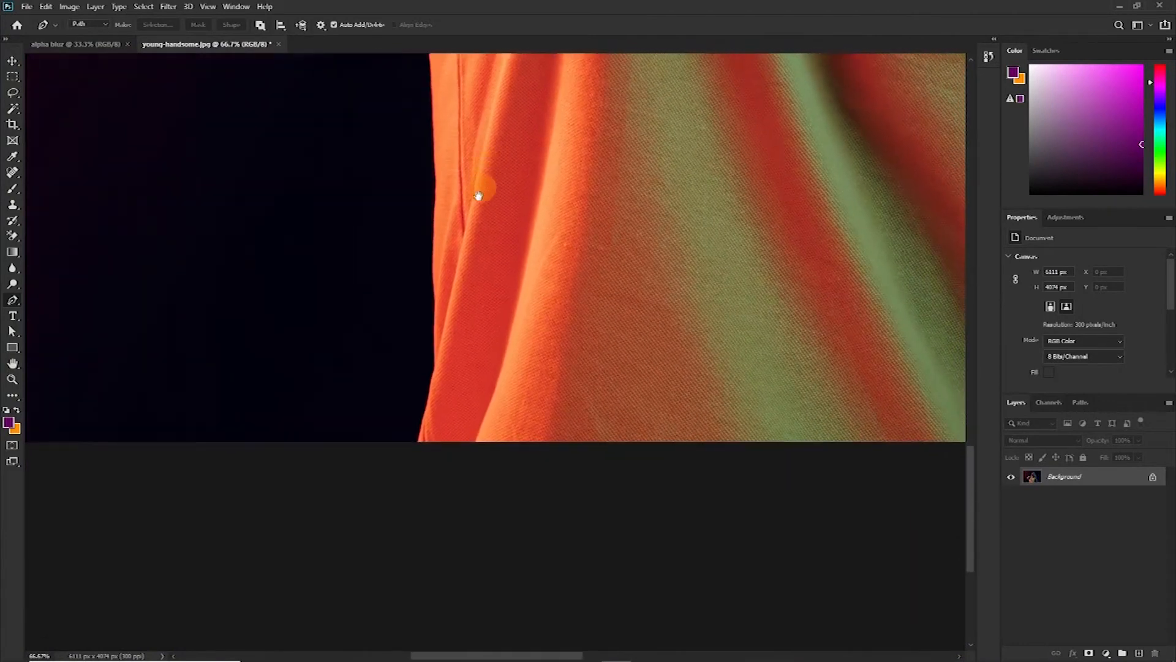
click(419, 444)
click(436, 367)
drag(436, 351, 436, 348)
drag(435, 338, 435, 335)
drag(434, 248, 435, 221)
scroll(427, 181, up, 3)
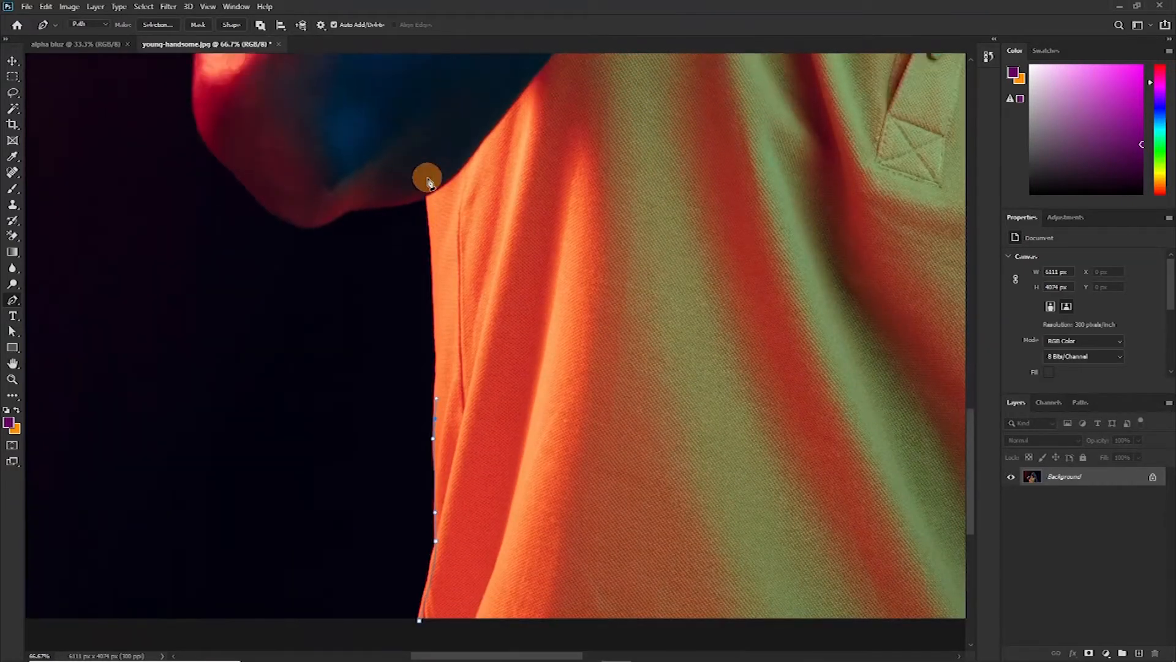
drag(428, 199, 420, 175)
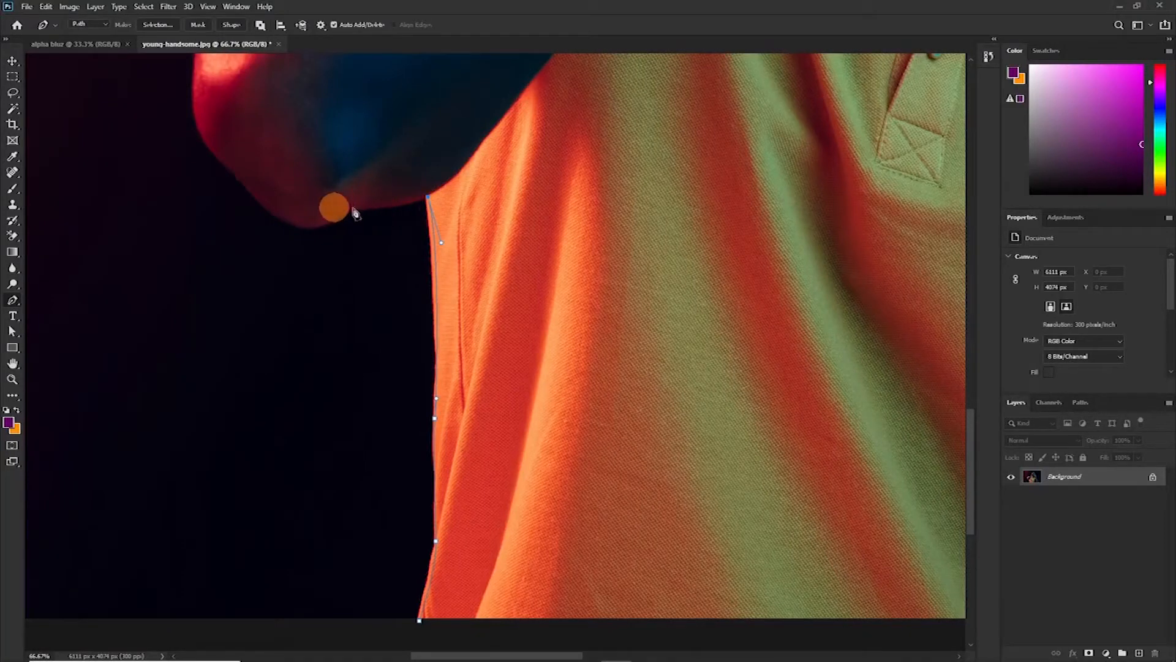
Continue the pen path along the underside of the left elbow and up around its outer curve
drag(359, 208, 337, 216)
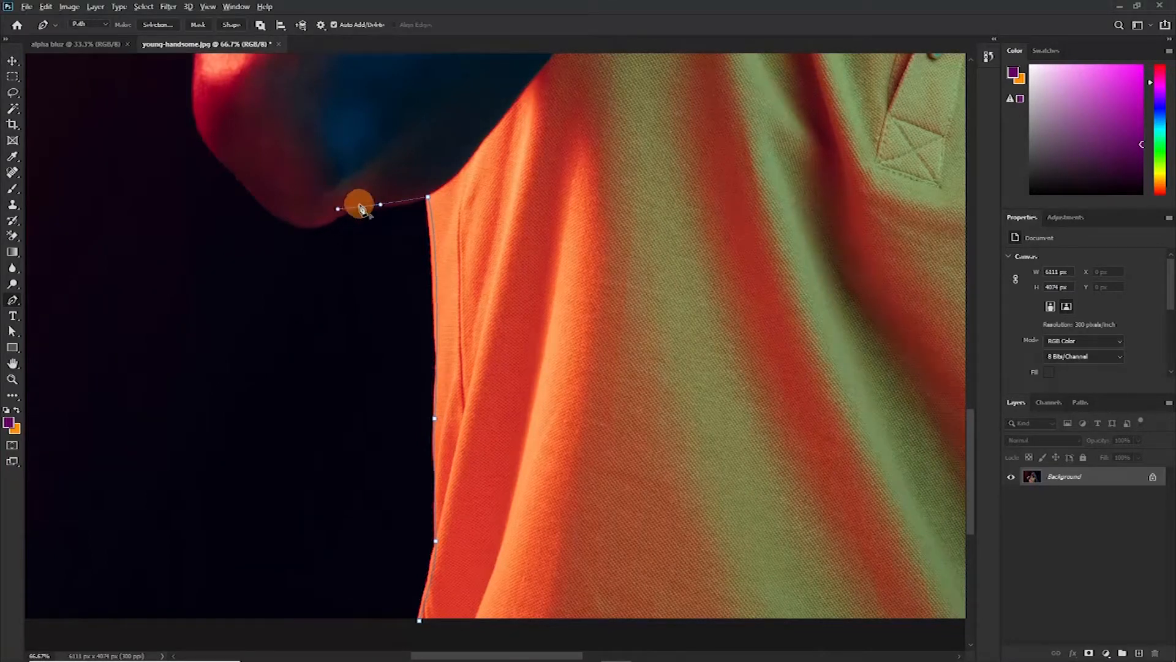
click(359, 208)
click(311, 227)
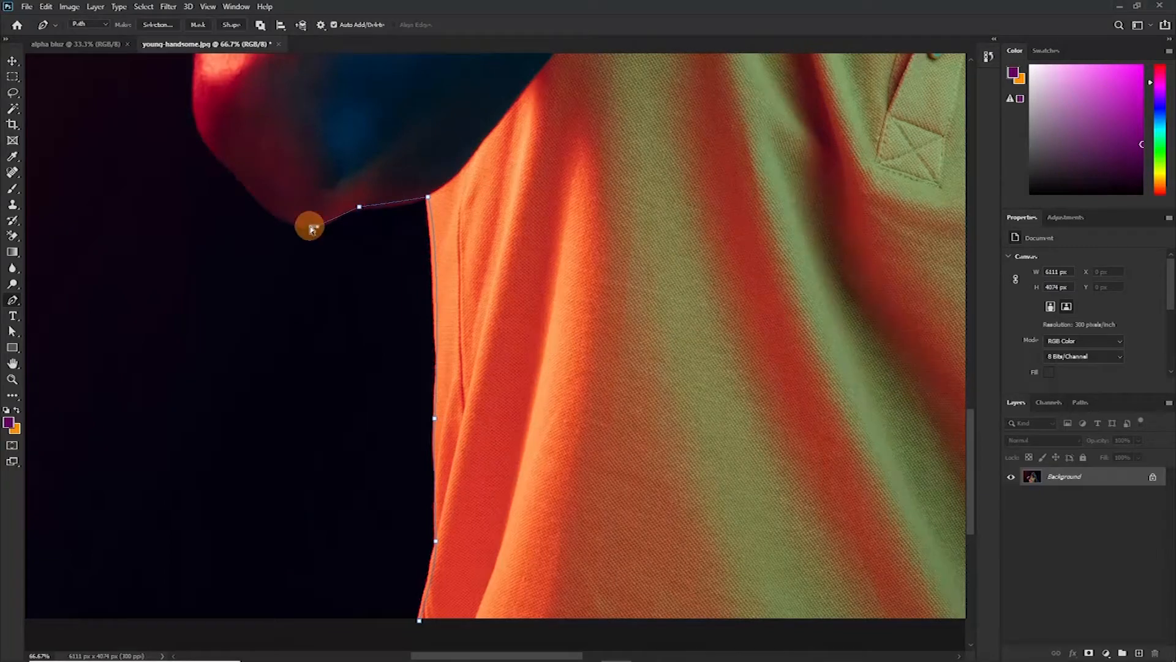
key(ctrl+z)
key(ctrl+plus)
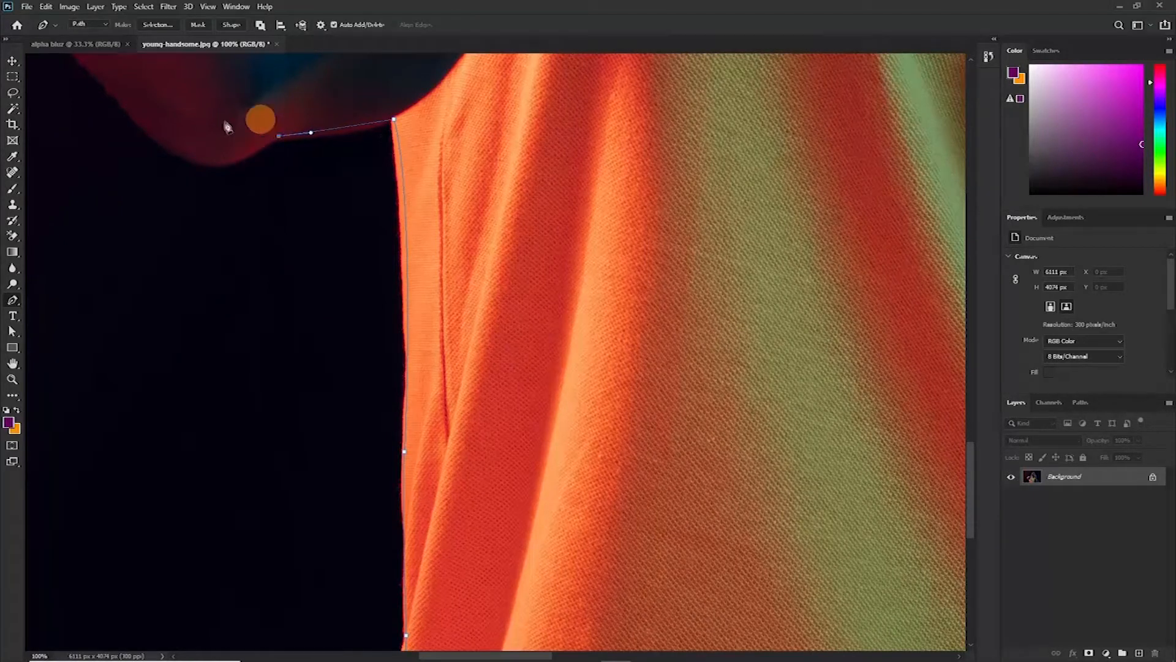
drag(213, 163, 187, 162)
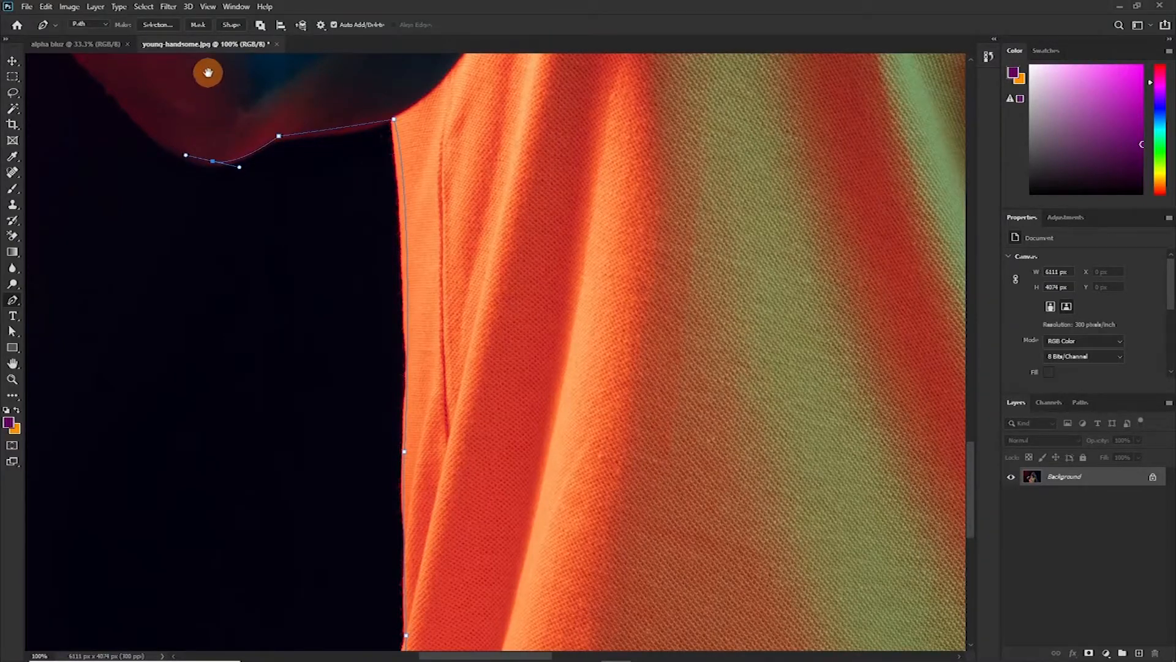
drag(207, 71, 499, 341)
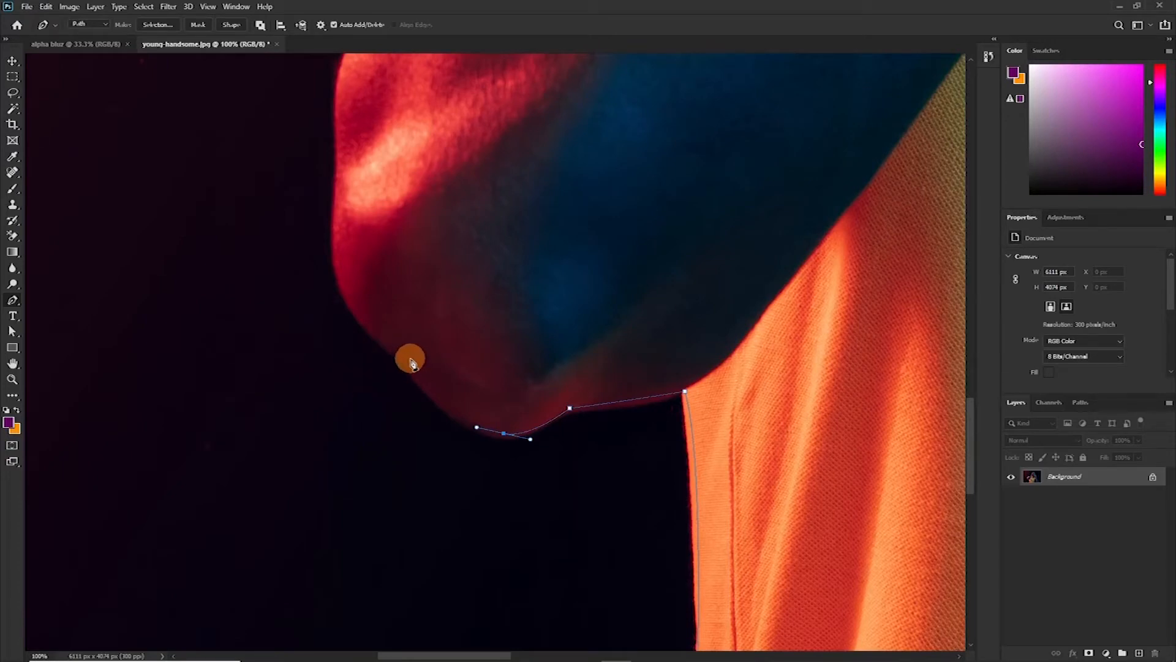
drag(403, 358, 362, 314)
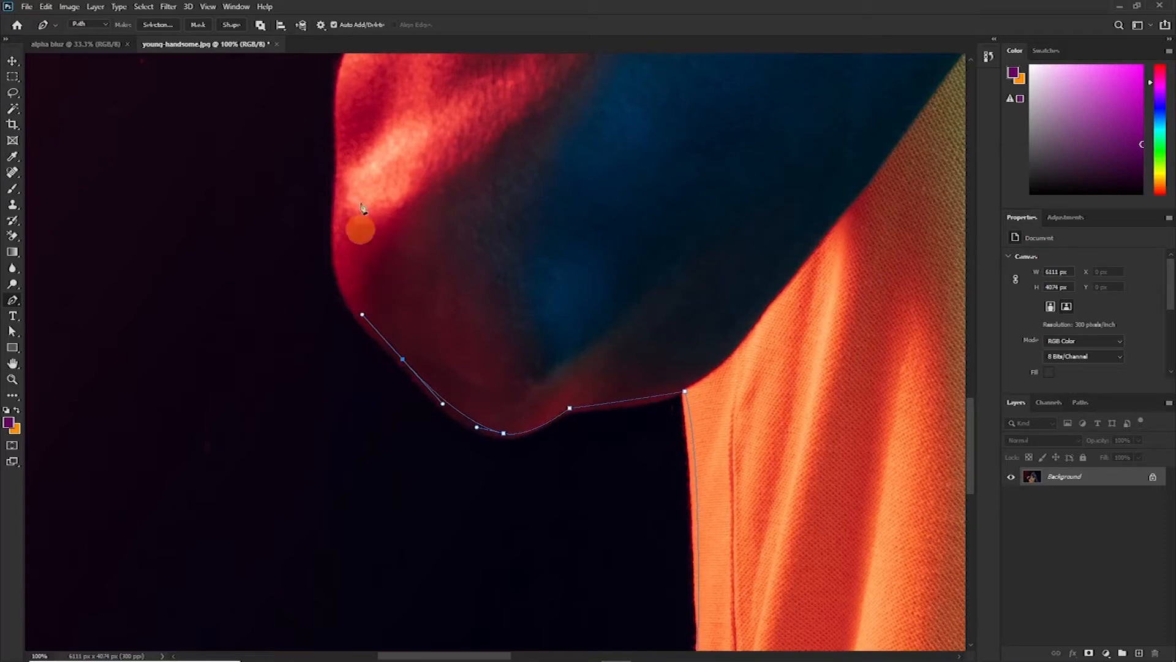
drag(334, 193, 344, 94)
drag(349, 242, 340, 534)
Trace the path from the elbow along the upper arm edge and onto the orange sleeve's lower folds
drag(384, 276, 338, 364)
alt+click(384, 276)
alt+click(498, 185)
click(509, 180)
click(341, 359)
click(371, 325)
click(374, 303)
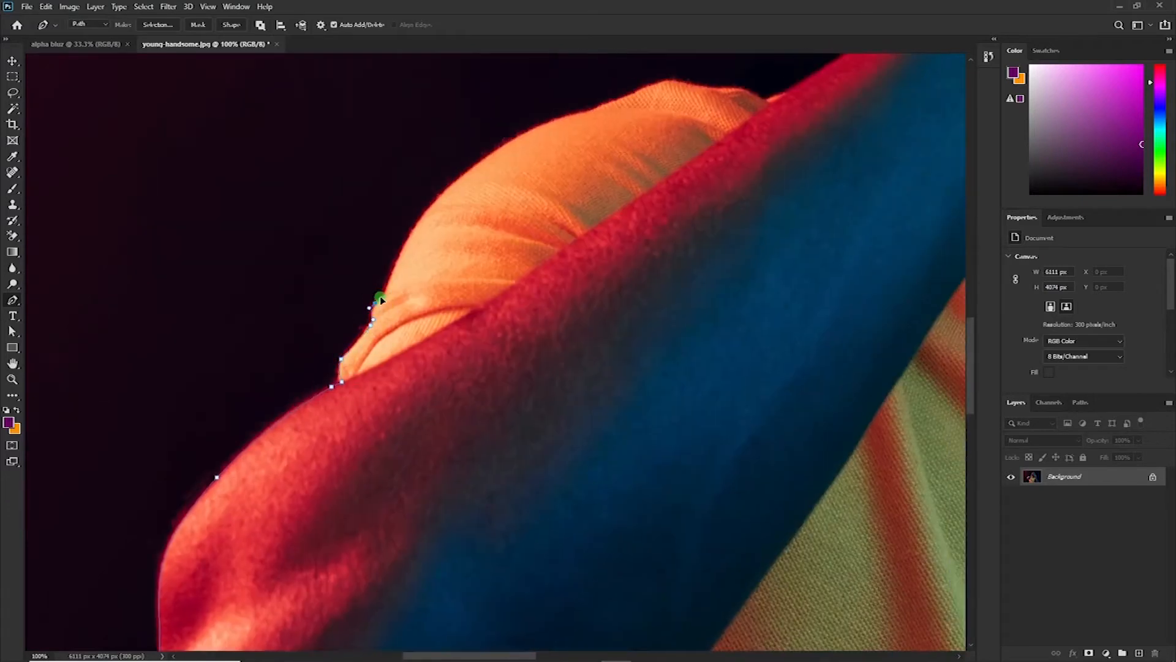
drag(418, 221, 425, 212)
Extend the path over the top of the orange shoulder to where it meets the raised forearm
drag(518, 202, 263, 318)
alt+click(332, 227)
mouse_move(332, 227)
mouse_down()
mouse_move(413, 212)
mouse_move(396, 201)
mouse_up()
click(466, 206)
click(497, 211)
click(514, 220)
Trace the outer edge of the raised left forearm up to the wrist and the base of the hand
drag(530, 210, 339, 360)
drag(447, 271, 470, 250)
drag(512, 199, 250, 387)
drag(275, 381, 281, 343)
click(281, 375)
drag(278, 328, 317, 558)
drag(316, 552, 314, 543)
drag(309, 501, 313, 479)
Continue the path at 300% zoom around the outer edge of the left hand and over its bent fingers
drag(319, 527, 326, 609)
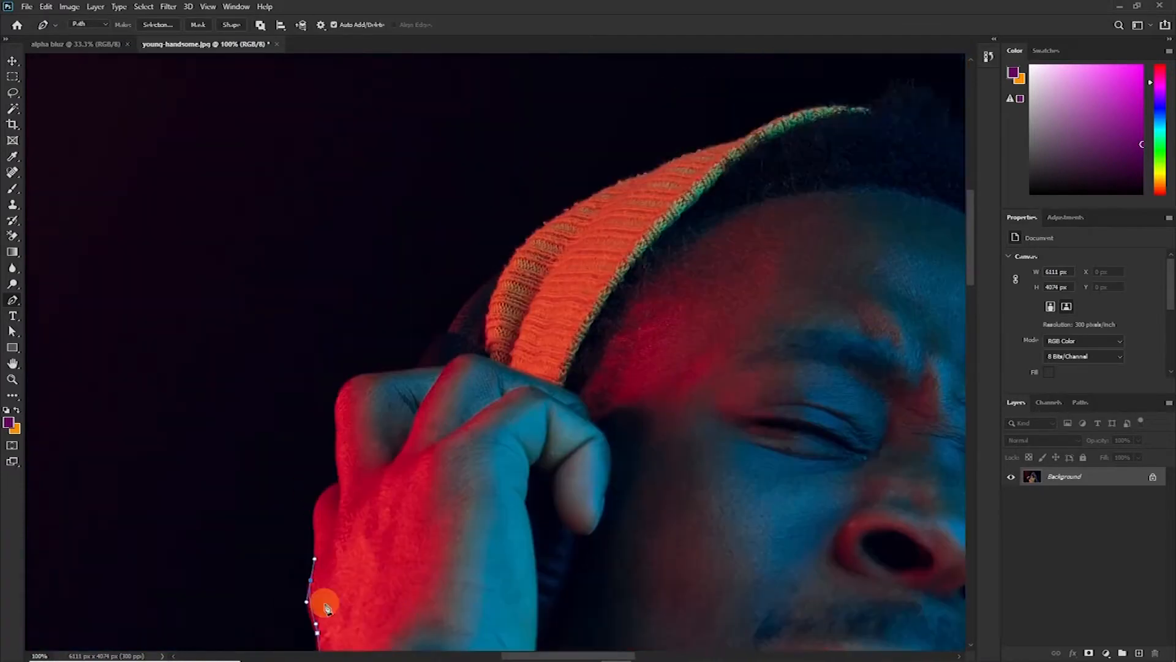
scroll(325, 608, up, 2)
drag(405, 509, 405, 499)
drag(405, 400, 403, 378)
click(472, 247)
mouse_move(431, 281)
mouse_down()
mouse_move(459, 262)
mouse_move(354, 394)
mouse_up()
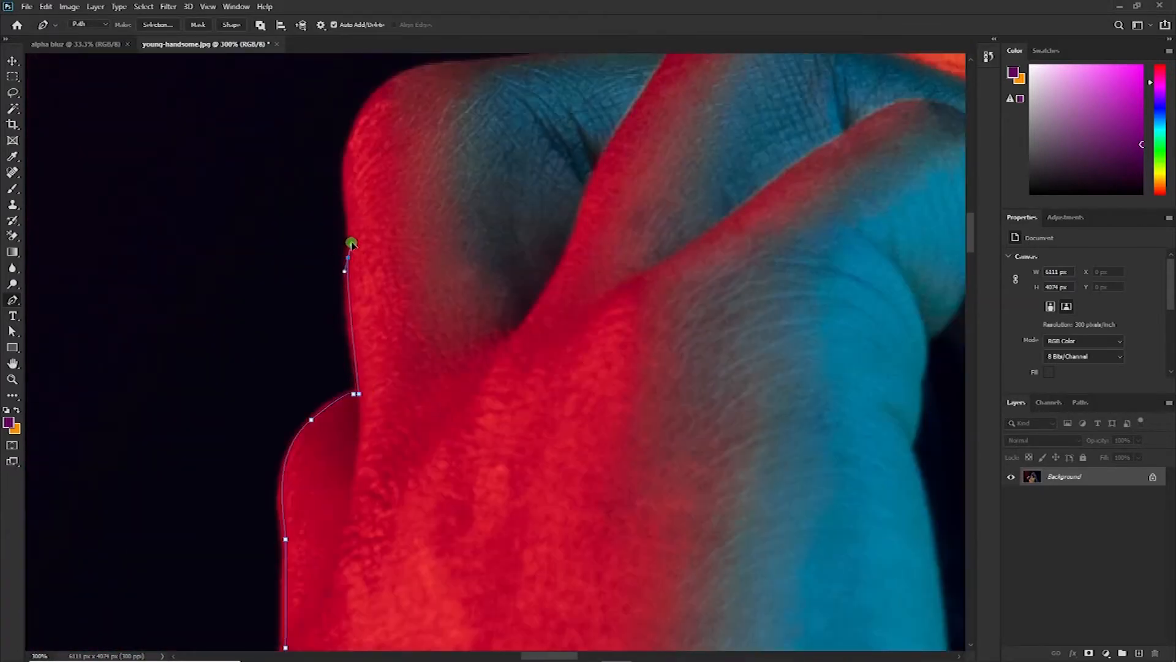
drag(347, 254, 345, 225)
drag(384, 225, 305, 415)
drag(282, 302, 310, 271)
drag(379, 249, 423, 245)
click(422, 245)
click(506, 234)
Trace the dark back of the head from the left hand's fingers up to the orange headband
drag(540, 219, 336, 379)
drag(362, 299, 370, 288)
drag(394, 283, 409, 280)
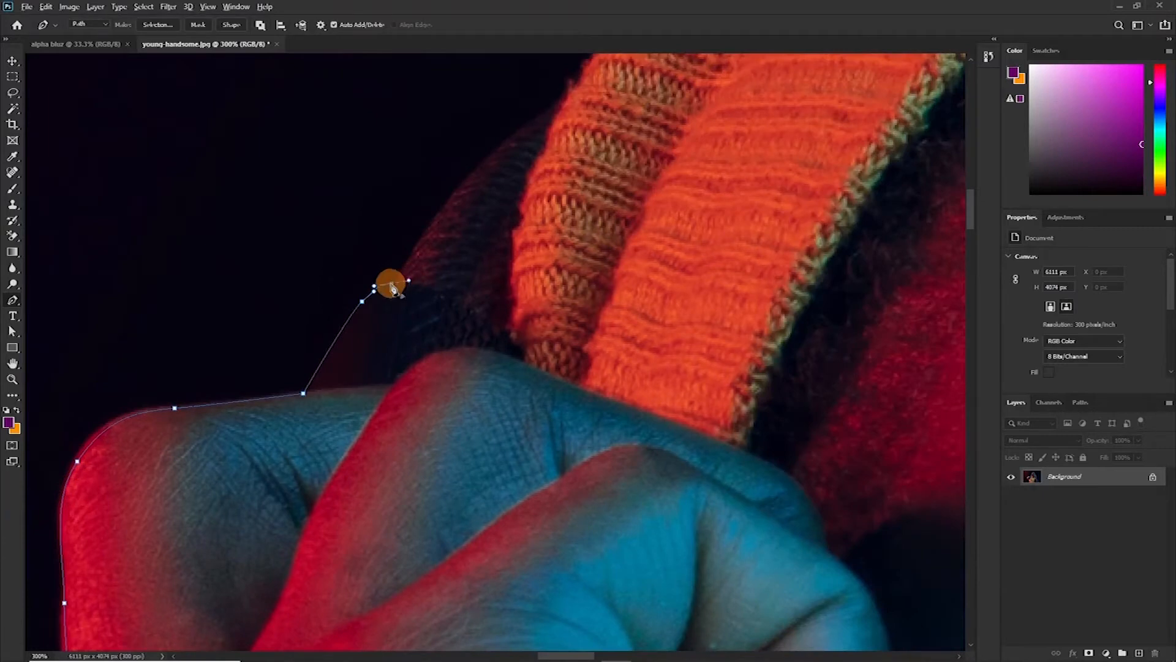
drag(473, 174, 499, 153)
drag(499, 154, 239, 323)
click(294, 279)
drag(325, 256, 216, 439)
Continue the path along the upper edge of the orange headband toward the top of the head
mouse_move(285, 338)
mouse_down()
mouse_move(303, 325)
mouse_move(233, 418)
mouse_up()
drag(324, 360, 347, 348)
drag(504, 290, 394, 348)
click(475, 309)
drag(539, 276, 395, 340)
drag(481, 313, 487, 311)
drag(512, 293, 192, 352)
click(286, 321)
click(358, 283)
Trace the path from the headband's end over the hair on top of the head
mouse_move(501, 272)
mouse_down()
mouse_move(371, 279)
mouse_move(367, 326)
mouse_up()
click(411, 267)
drag(470, 237, 481, 239)
drag(559, 307, 582, 325)
drag(612, 342, 660, 406)
drag(735, 459, 214, 179)
drag(210, 178, 229, 189)
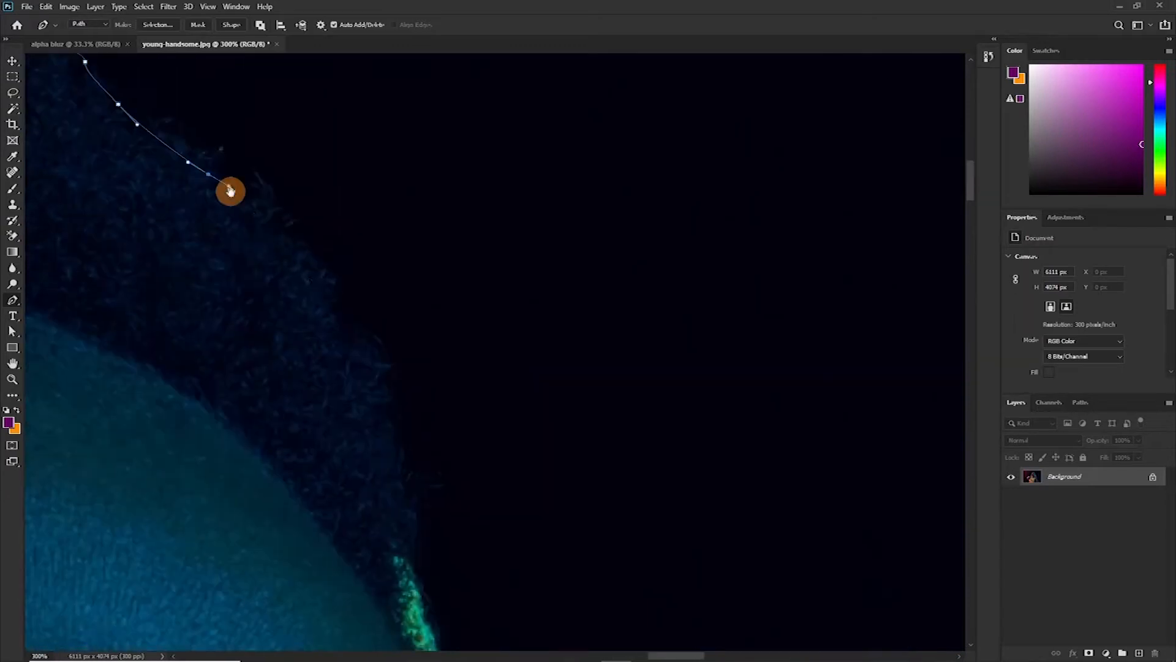
Extend the path down the right side of the hair and face toward the right hand
drag(375, 420, 399, 557)
drag(370, 482, 357, 182)
drag(434, 376, 438, 393)
mouse_move(469, 490)
mouse_down()
mouse_move(223, 227)
mouse_move(234, 276)
mouse_up()
mouse_move(259, 361)
mouse_down()
mouse_move(270, 211)
mouse_move(260, 238)
mouse_up()
drag(274, 314, 278, 327)
drag(275, 372, 270, 137)
drag(291, 281, 293, 301)
mouse_move(280, 366)
mouse_down()
mouse_move(315, 197)
mouse_move(318, 266)
mouse_up()
Trace the path over the fingers and around the outer knuckle of the right hand
mouse_move(311, 376)
mouse_down()
mouse_move(312, 392)
mouse_move(383, 364)
mouse_move(462, 371)
mouse_up()
click(312, 415)
mouse_move(632, 433)
mouse_down()
mouse_move(410, 321)
mouse_move(440, 334)
mouse_up()
drag(517, 379, 527, 411)
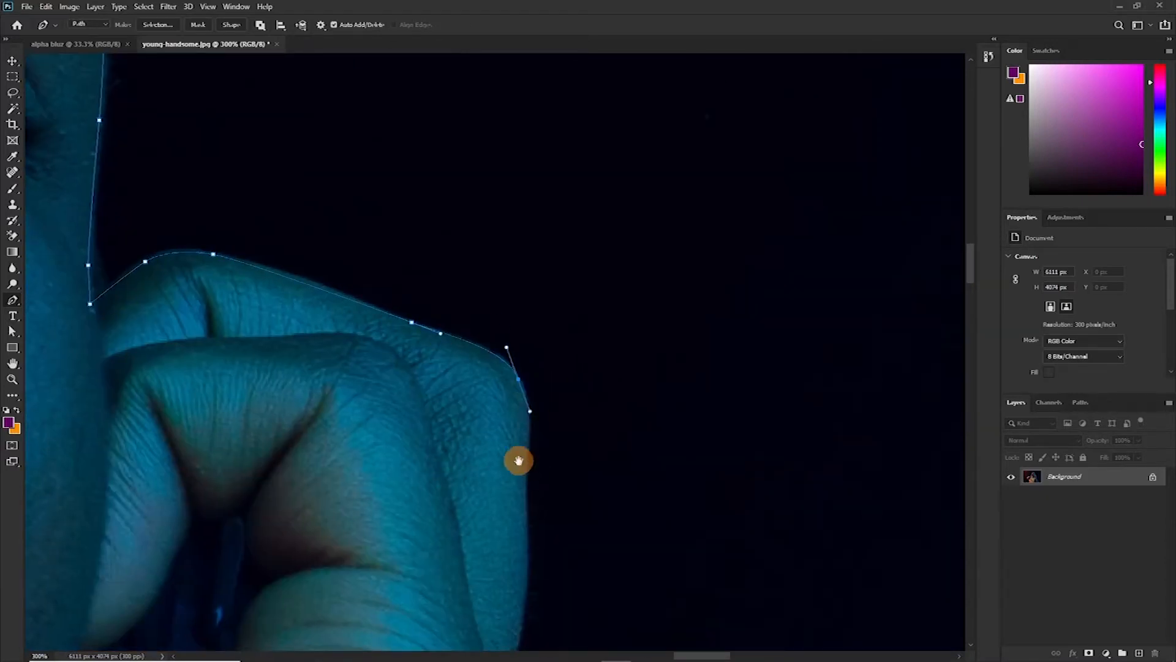
drag(526, 464, 519, 275)
drag(519, 268, 518, 288)
drag(517, 371, 517, 382)
Continue the path down the outer edge of the right hand and wrist onto the forearm
drag(512, 438, 551, 189)
drag(549, 197, 547, 210)
drag(537, 276, 535, 287)
mouse_move(547, 336)
mouse_down()
mouse_move(550, 347)
mouse_move(444, 165)
mouse_up()
drag(444, 266, 443, 278)
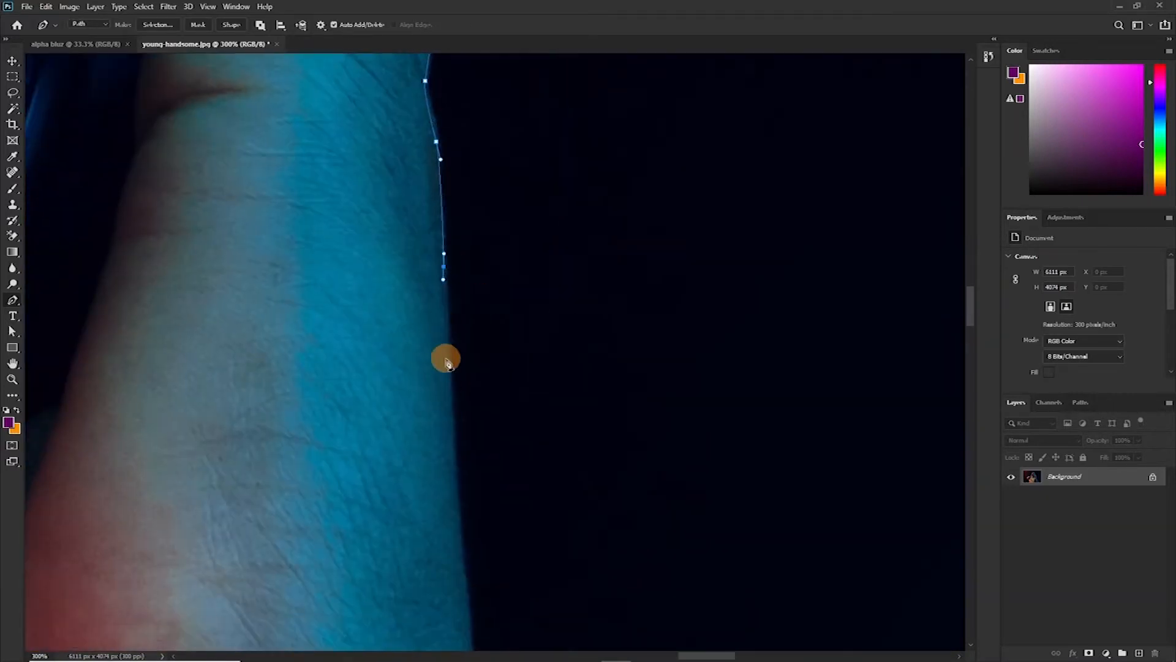
drag(456, 521, 424, 162)
drag(433, 289, 438, 308)
drag(441, 367, 447, 384)
Continue the pen path down the outer edge of the right forearm, converting the curve anchors to follow its bumps
drag(450, 392, 295, 147)
drag(319, 196, 327, 213)
mouse_move(348, 307)
mouse_down()
mouse_move(352, 356)
mouse_move(348, 316)
mouse_up()
alt+click(348, 316)
drag(402, 420, 454, 598)
alt+click(402, 421)
drag(434, 509, 437, 518)
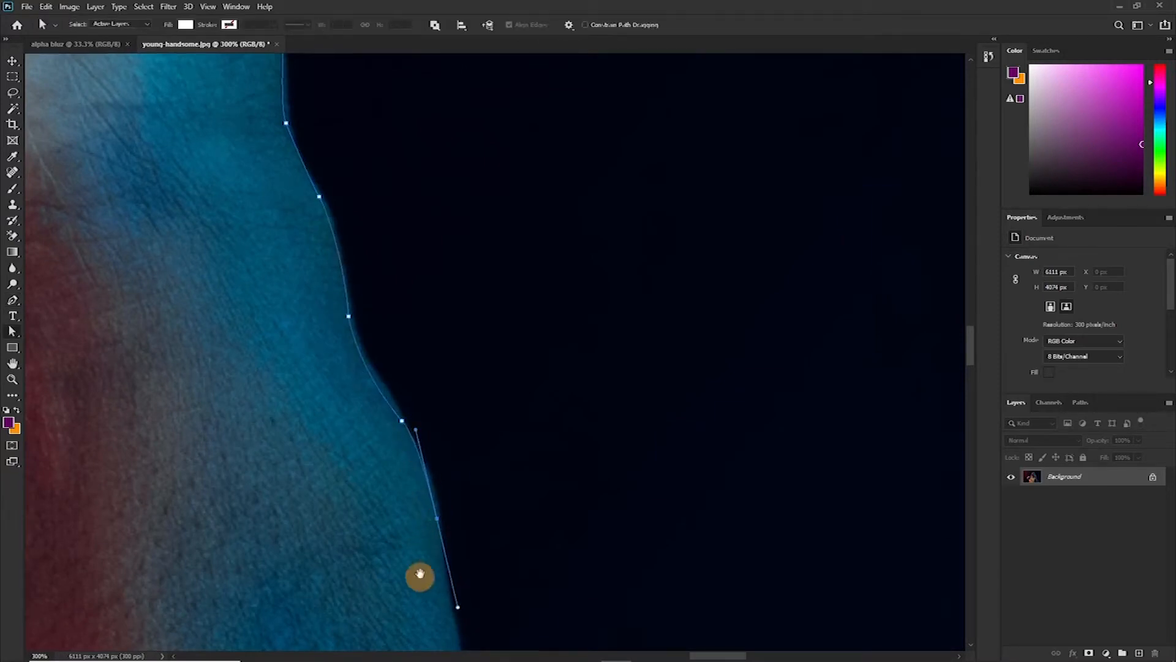
alt+click(437, 518)
Extend the path along the lower outer edge of the right forearm toward the elbow
drag(426, 645, 448, 334)
drag(490, 386, 501, 427)
drag(573, 645, 238, 289)
drag(278, 353, 289, 379)
drag(441, 640, 336, 373)
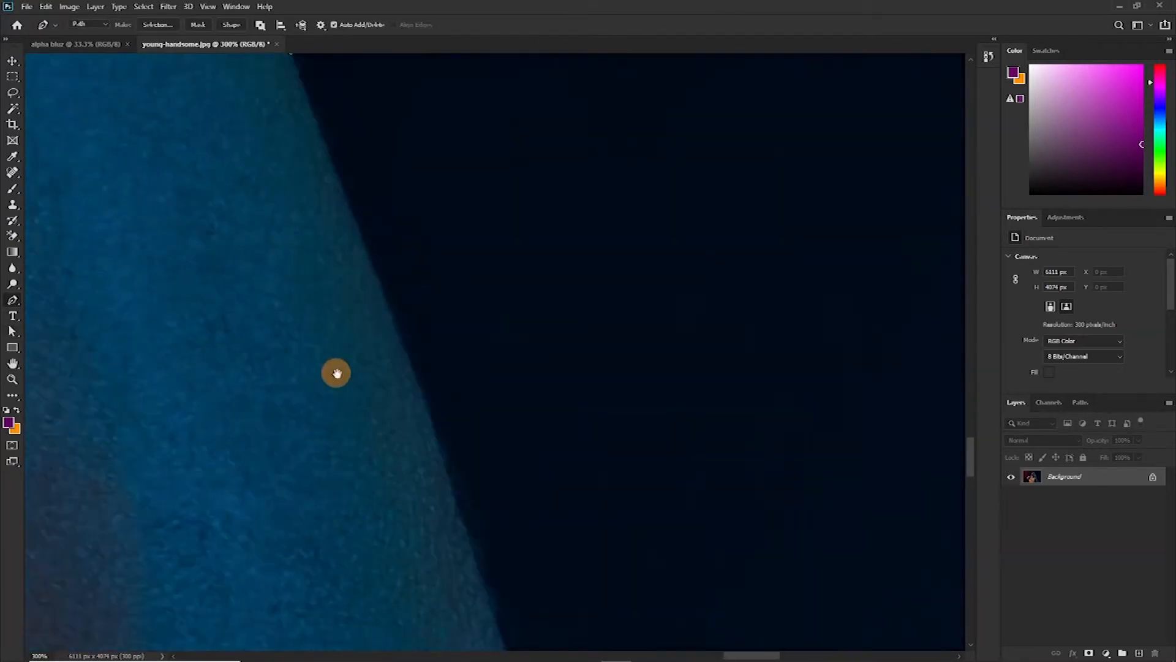
drag(410, 338, 422, 369)
drag(345, 640, 147, 407)
drag(337, 415, 351, 454)
Trace the path around the outside and underside of the right elbow
drag(419, 640, 310, 364)
drag(330, 611, 325, 341)
drag(363, 311, 365, 388)
drag(325, 612, 395, 403)
drag(394, 404, 378, 352)
alt+click(394, 404)
drag(373, 525, 345, 606)
drag(330, 619, 549, 349)
drag(377, 459, 481, 376)
drag(489, 384, 385, 412)
drag(226, 441, 185, 446)
Trace the path from the elbow up the underside of the right upper arm to the shirt's side
drag(178, 444, 842, 453)
drag(580, 377, 775, 492)
alt+click(580, 376)
drag(568, 312, 515, 220)
drag(506, 228, 653, 515)
drag(590, 329, 578, 302)
drag(513, 171, 642, 485)
drag(547, 373, 518, 332)
drag(432, 223, 415, 205)
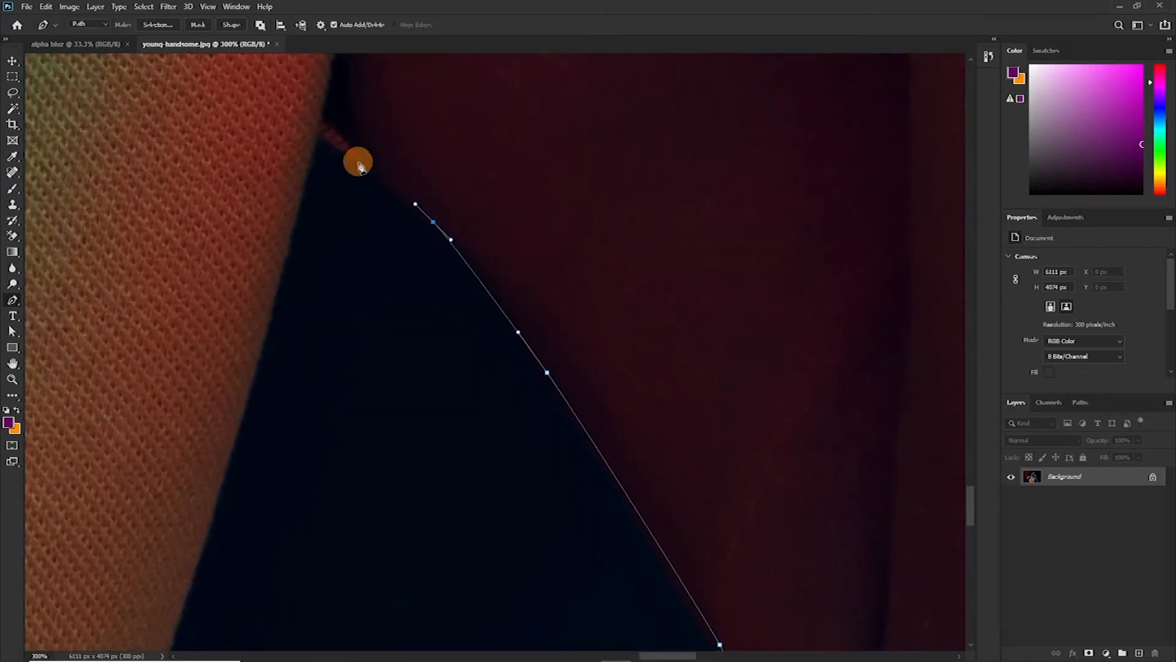
drag(360, 163, 355, 155)
click(316, 133)
Continue the path down the right side of the shirt to just beyond the image's bottom edge
drag(340, 290, 631, 198)
drag(570, 407, 683, 385)
drag(646, 266, 624, 330)
drag(578, 487, 568, 515)
drag(507, 646, 724, 194)
key(ctrl+minus)
key(ctrl+minus)
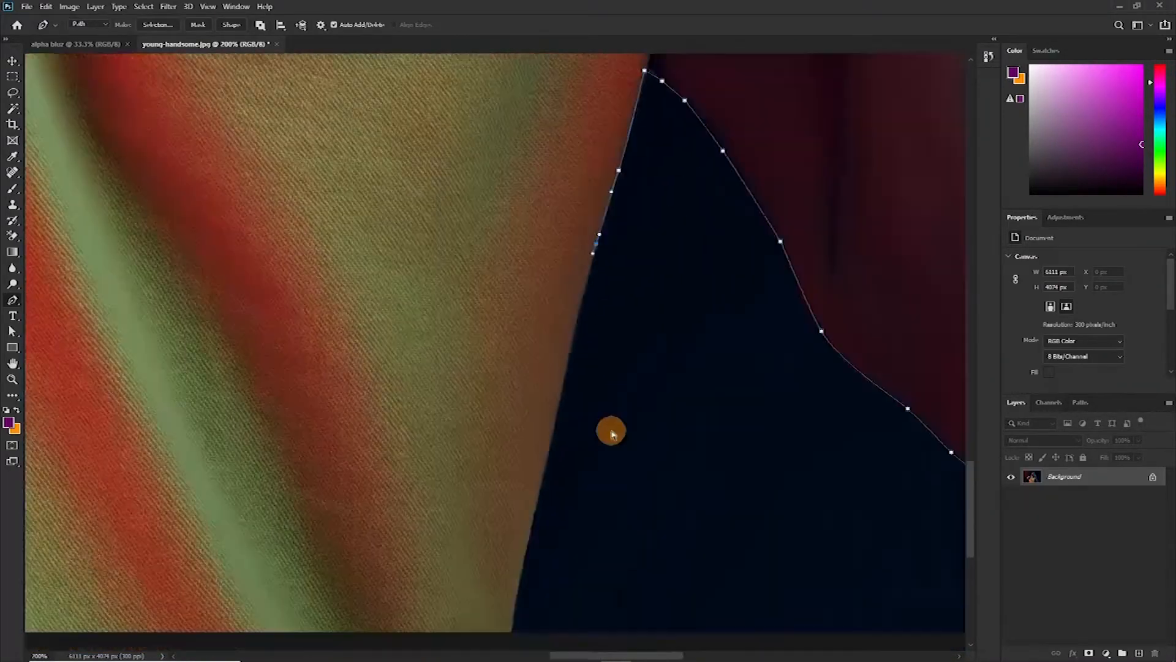
drag(611, 432, 684, 293)
drag(605, 372, 615, 409)
drag(579, 485, 581, 510)
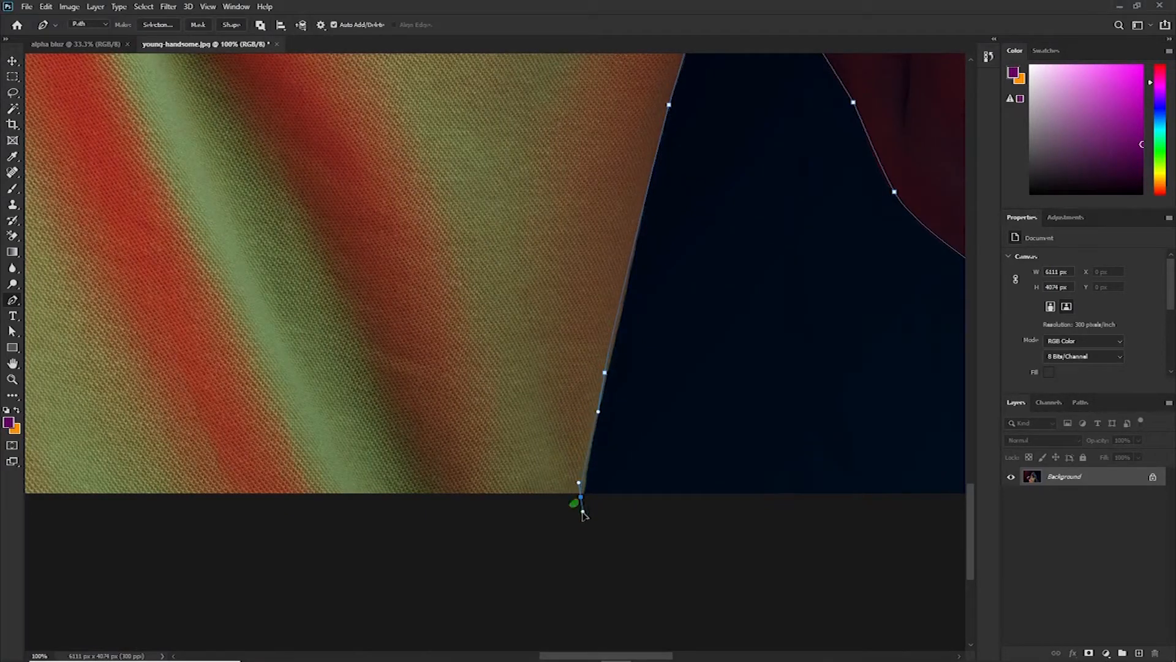
click(578, 541)
Close the path along the bottom of the shirt by joining it to the starting anchor at the hem's left corner
drag(221, 493, 728, 507)
drag(321, 464, 659, 450)
drag(418, 387, 353, 346)
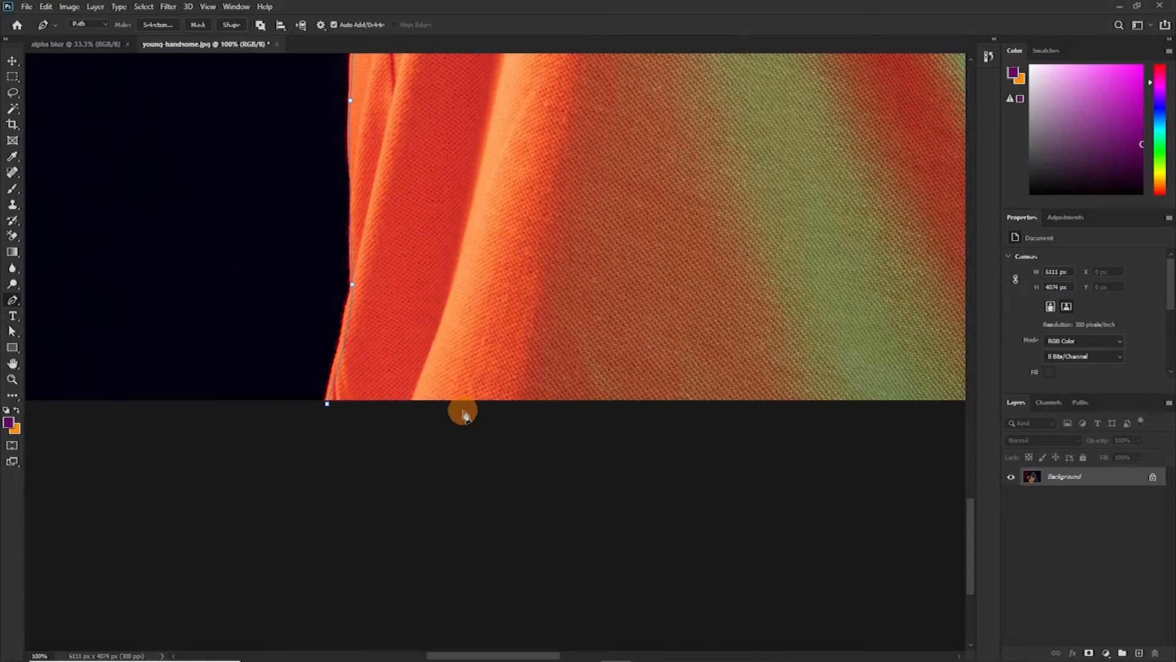
scroll(462, 398, down, 3)
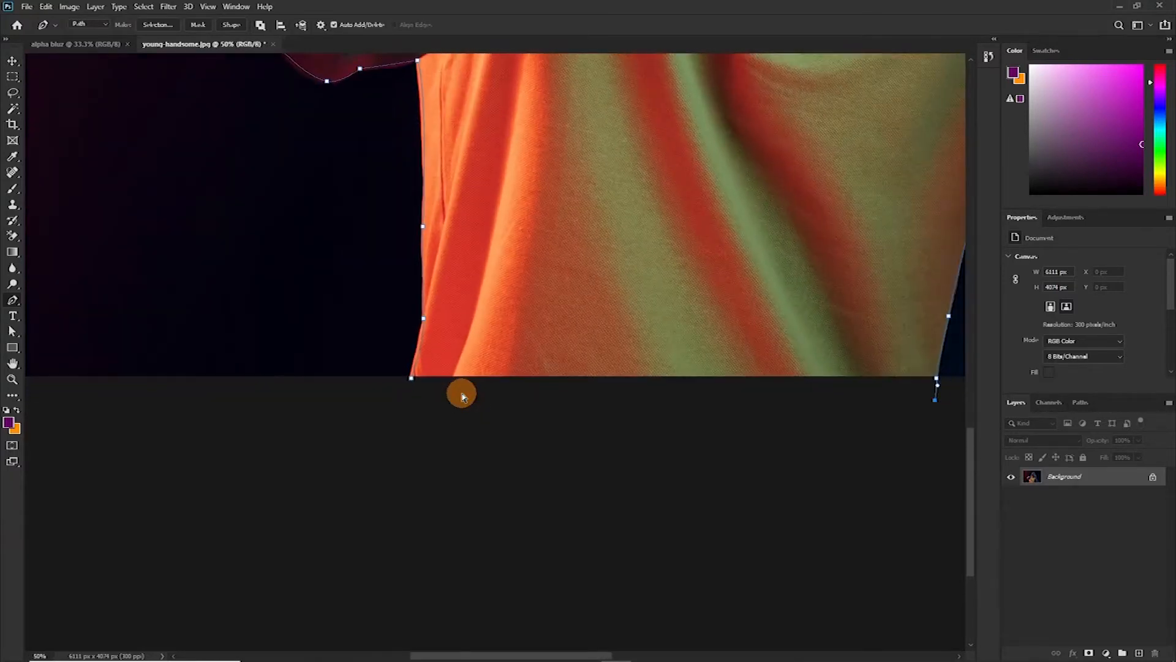
click(788, 384)
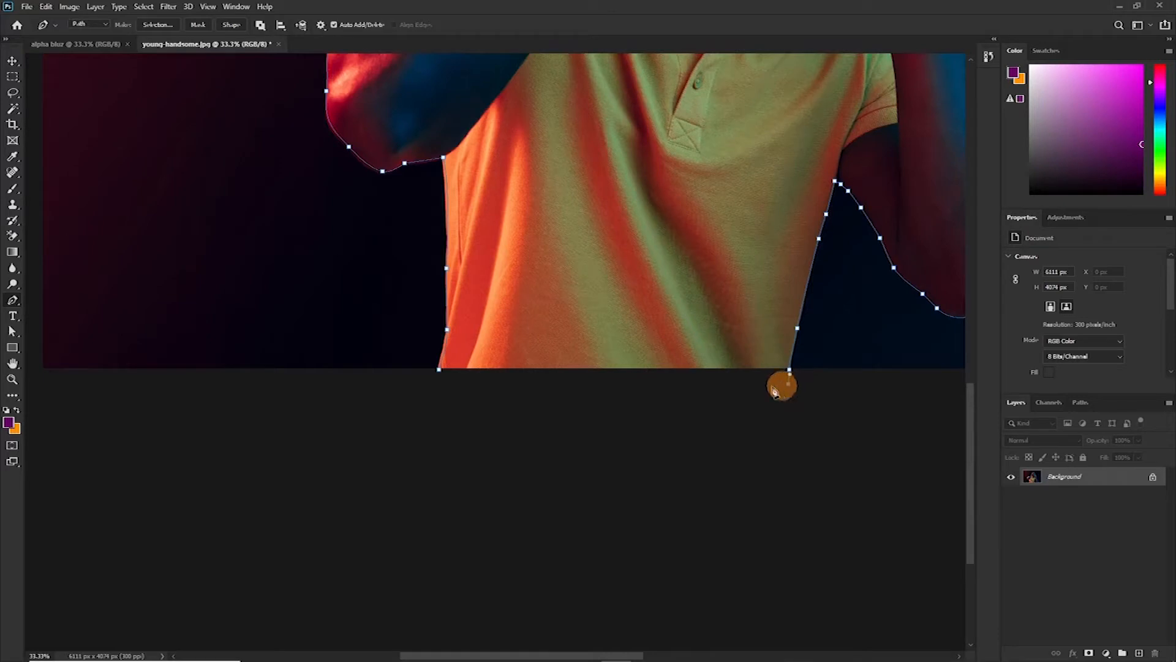
click(439, 370)
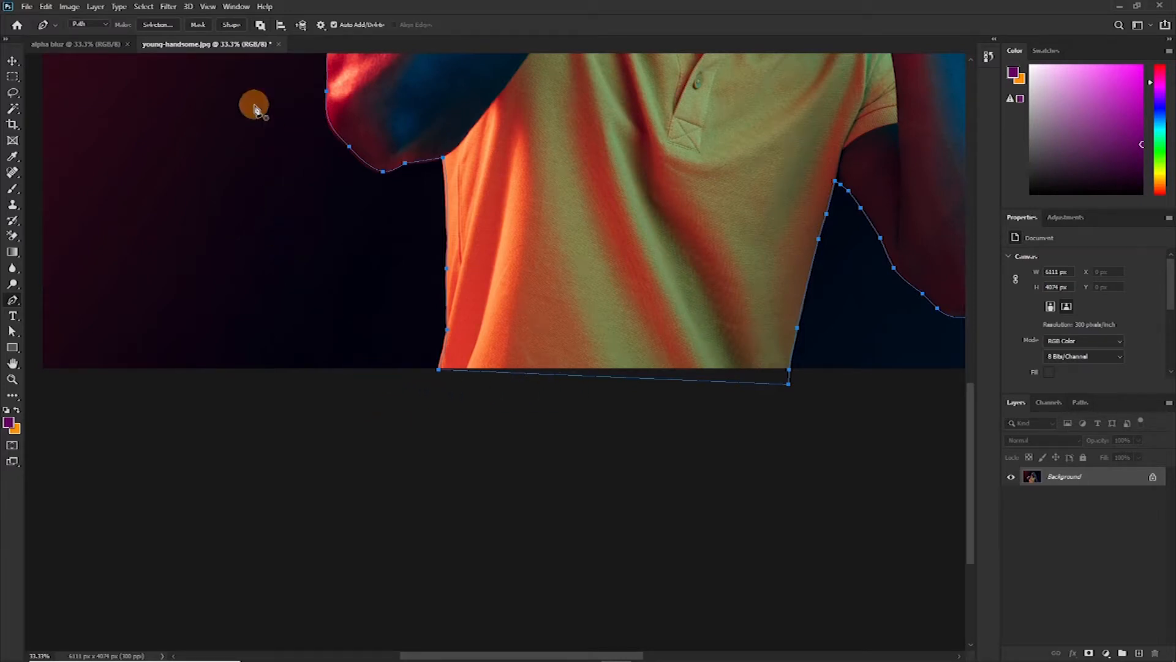
Convert the closed path into a new anti-aliased selection with a 0.8-pixel feather radius
click(157, 25)
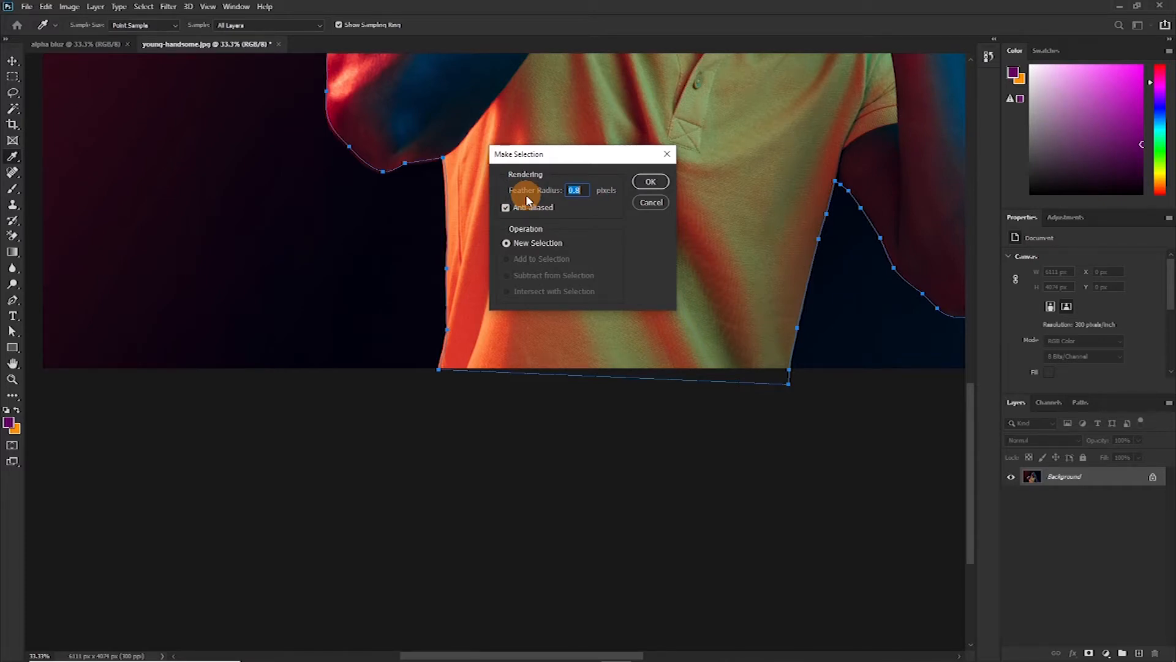
click(575, 189)
click(651, 182)
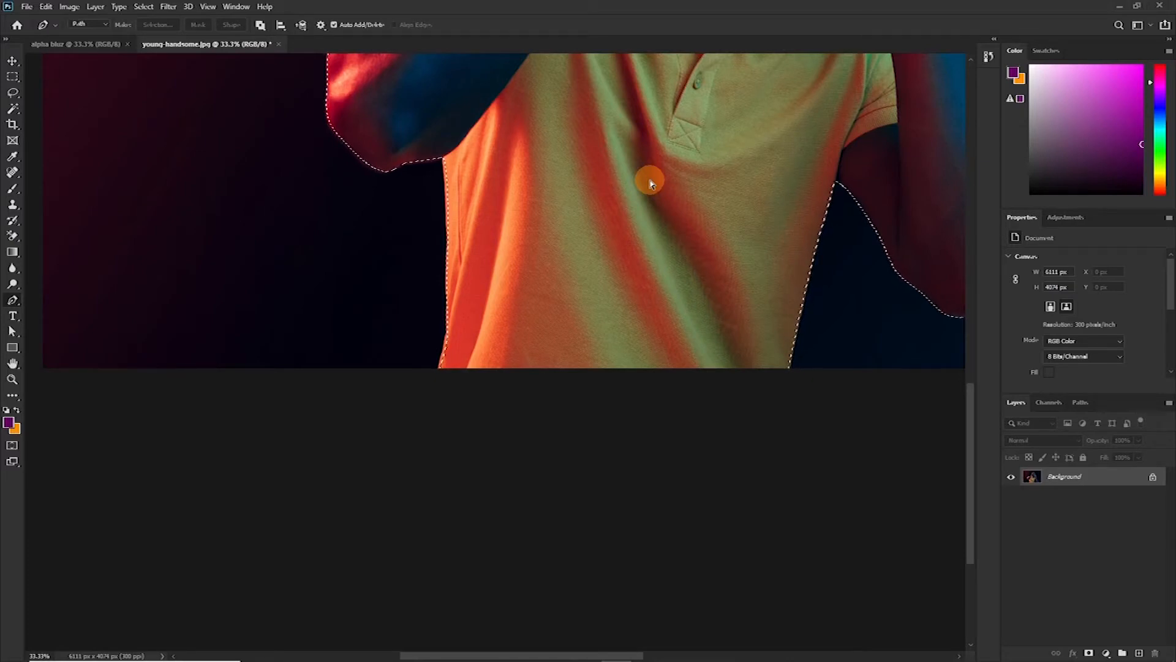
Copy the selected man onto a new layer
key(ctrl+minus)
key(ctrl+minus)
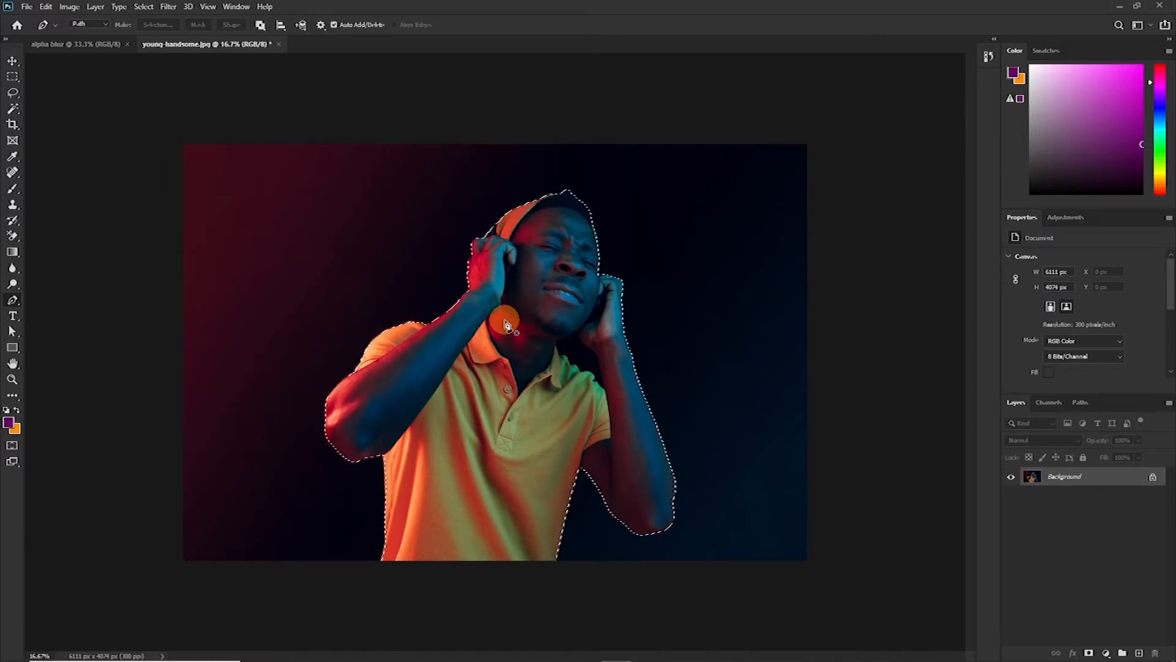
key(ctrl+shift+alt+n)
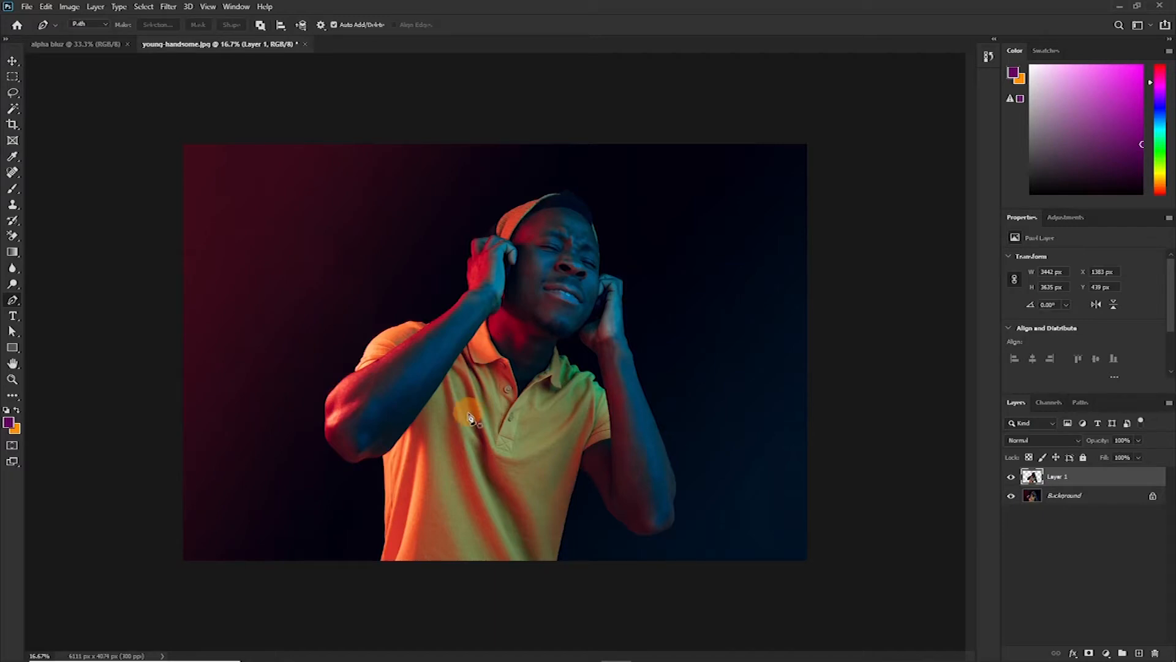
Hide the Background layer and shift the man's cutout slightly up and to the left
key(v)
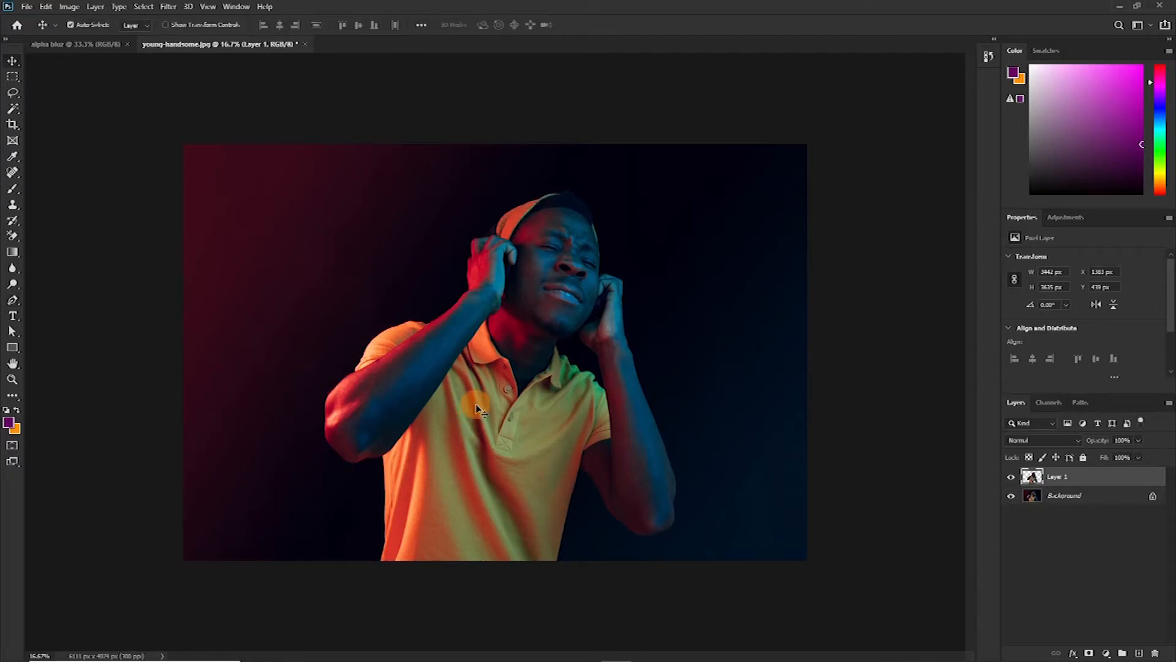
click(1010, 497)
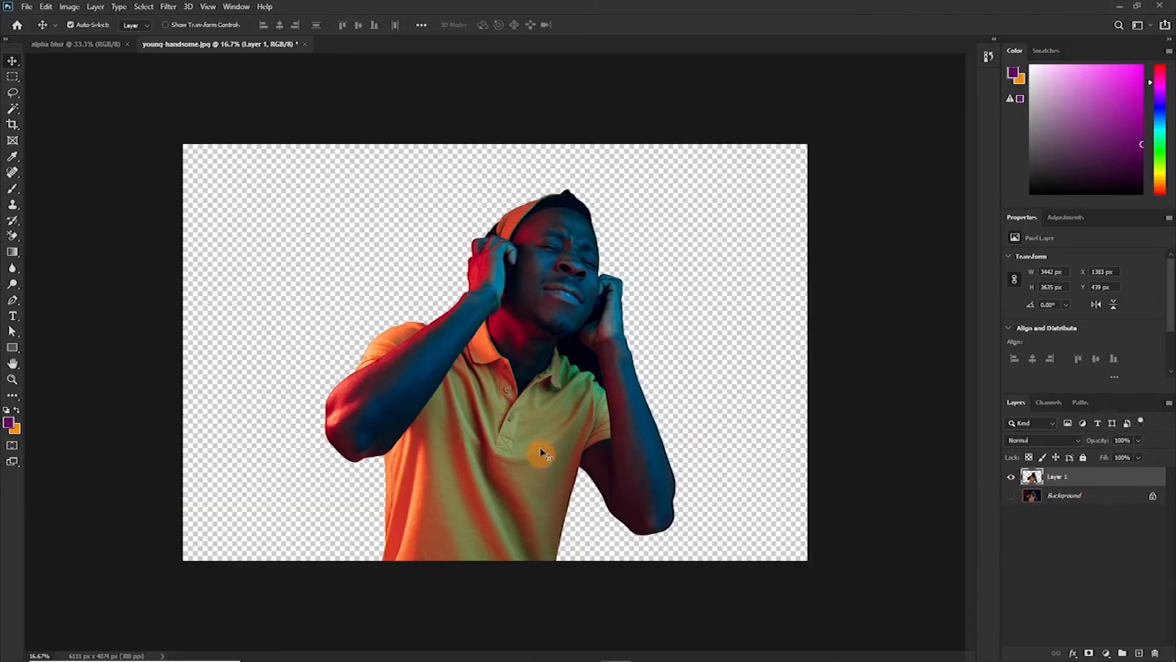
mouse_move(508, 382)
mouse_down()
mouse_move(484, 392)
mouse_move(501, 370)
mouse_up()
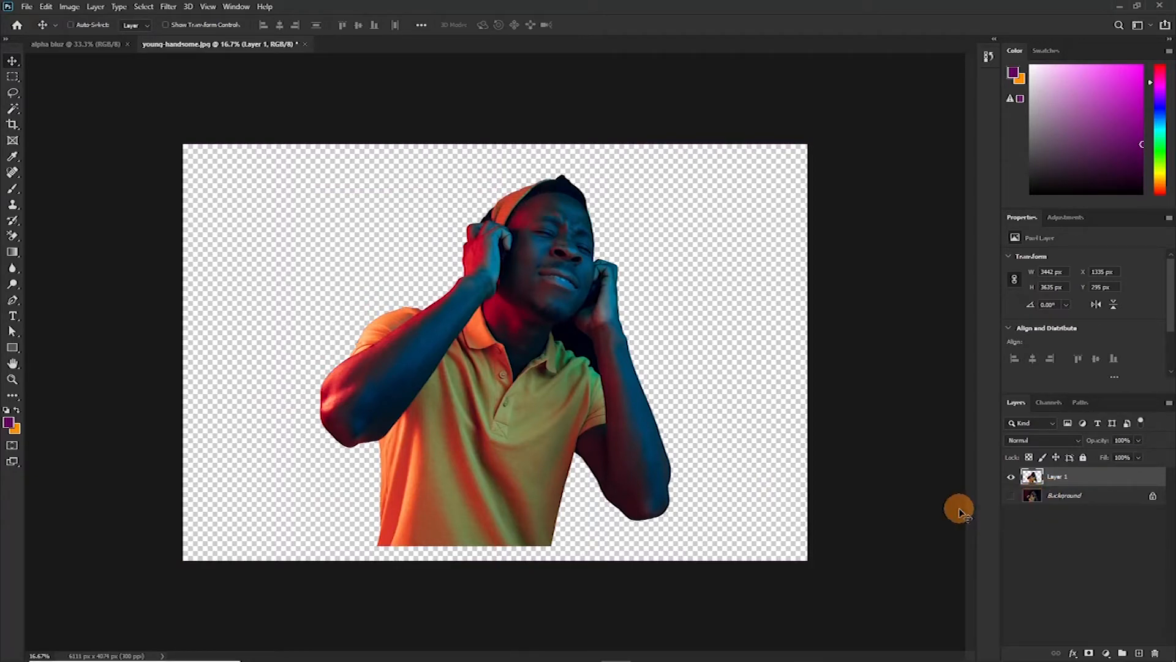
Start a pen path at the shoulder beside the right arm and trace up the forearm's inner edge to the wrist
key(ctrl+plus)
key(ctrl+plus)
key(ctrl+plus)
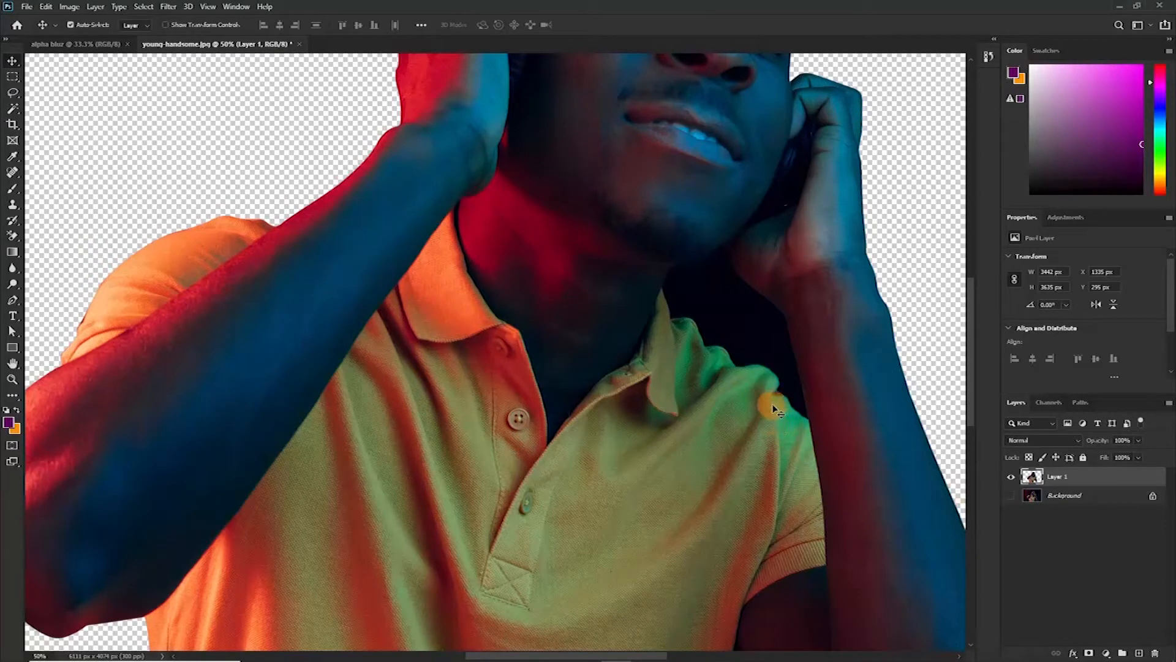
key(p)
click(809, 419)
scroll(809, 419, up, 1)
scroll(633, 488, up, 2)
drag(646, 320, 639, 280)
drag(610, 156, 604, 142)
drag(604, 142, 730, 365)
drag(651, 291, 583, 248)
drag(552, 205, 670, 518)
drag(637, 442, 815, 304)
Extend the path around the heel of the right hand and along the jaw and neck to the collar
click(806, 295)
drag(756, 325, 714, 373)
drag(679, 379, 653, 379)
click(615, 378)
click(599, 371)
drag(565, 436, 502, 305)
click(553, 472)
click(522, 373)
Trace the path along the collar and shirt shoulder and close it where the shoulder meets the right arm
drag(647, 479, 653, 492)
drag(653, 492, 451, 271)
drag(506, 326, 521, 325)
click(589, 404)
drag(610, 410, 709, 403)
drag(757, 445, 762, 456)
click(740, 519)
drag(776, 530, 796, 527)
drag(707, 492, 435, 251)
click(588, 364)
drag(612, 377, 618, 379)
click(622, 379)
Convert the closed path to a selection, delete the dark background between neck, shoulder and arm, and deselect
click(155, 26)
key(Return)
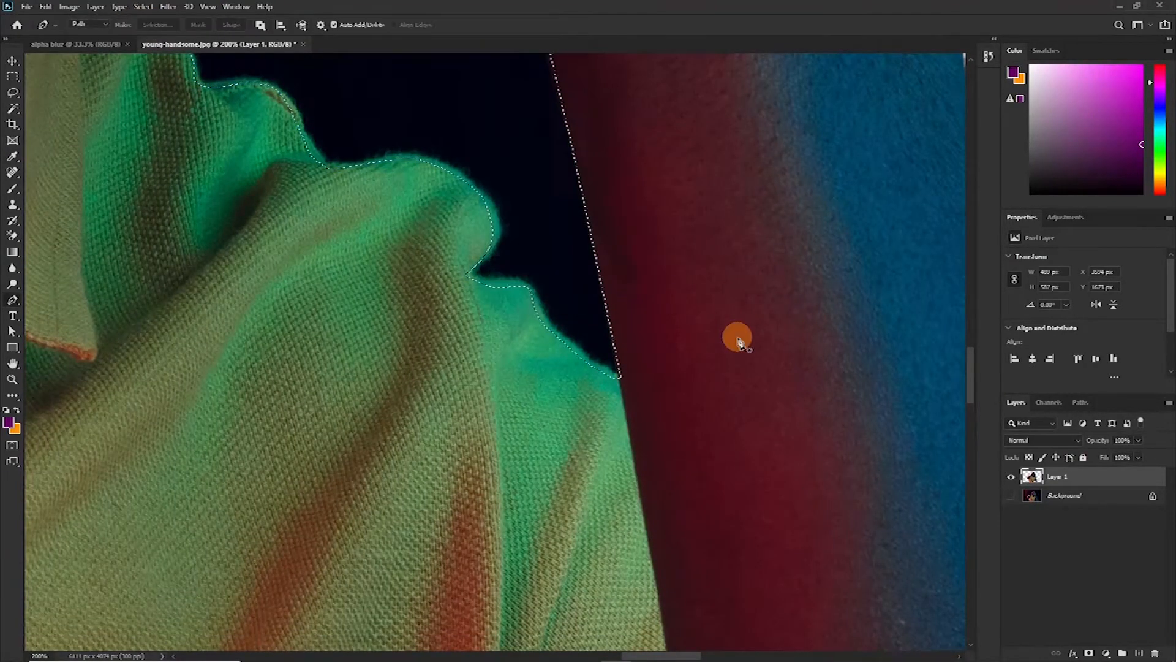
key(Delete)
key(ctrl+d)
key(ctrl+minus)
key(ctrl+minus)
key(ctrl+minus)
key(ctrl+minus)
key(ctrl+minus)
key(ctrl+minus)
Bring the man's cutout into the alpha blur document and hide its layer there
key(v)
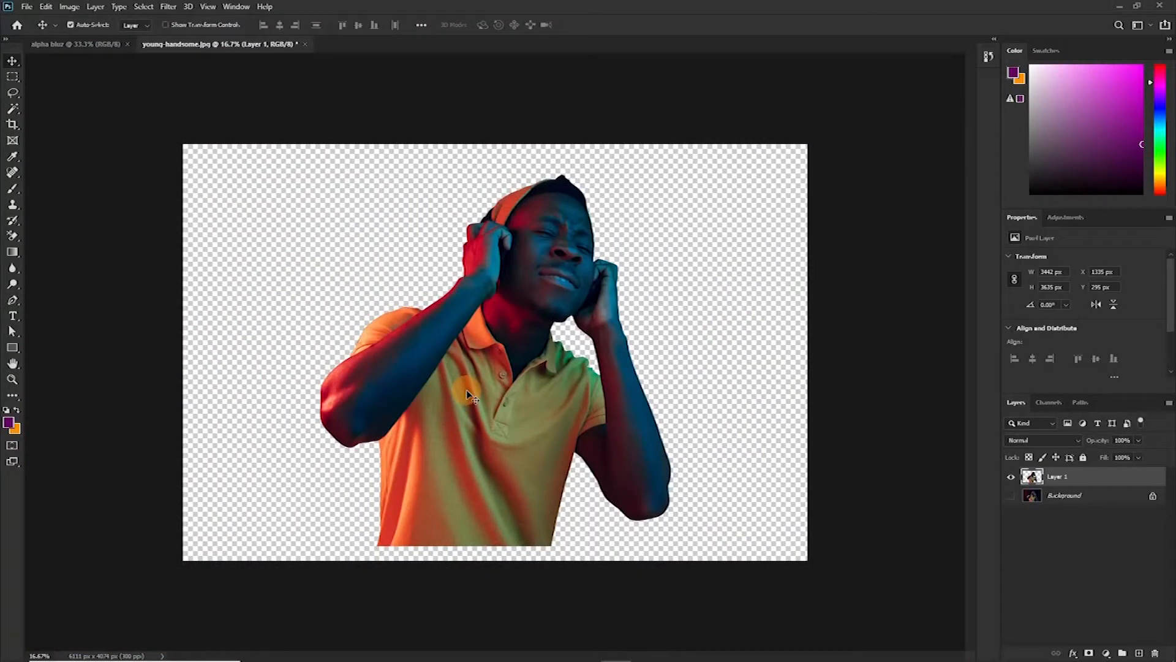
mouse_move(481, 386)
mouse_down()
mouse_move(456, 372)
mouse_move(561, 385)
mouse_move(478, 387)
mouse_move(485, 378)
mouse_up()
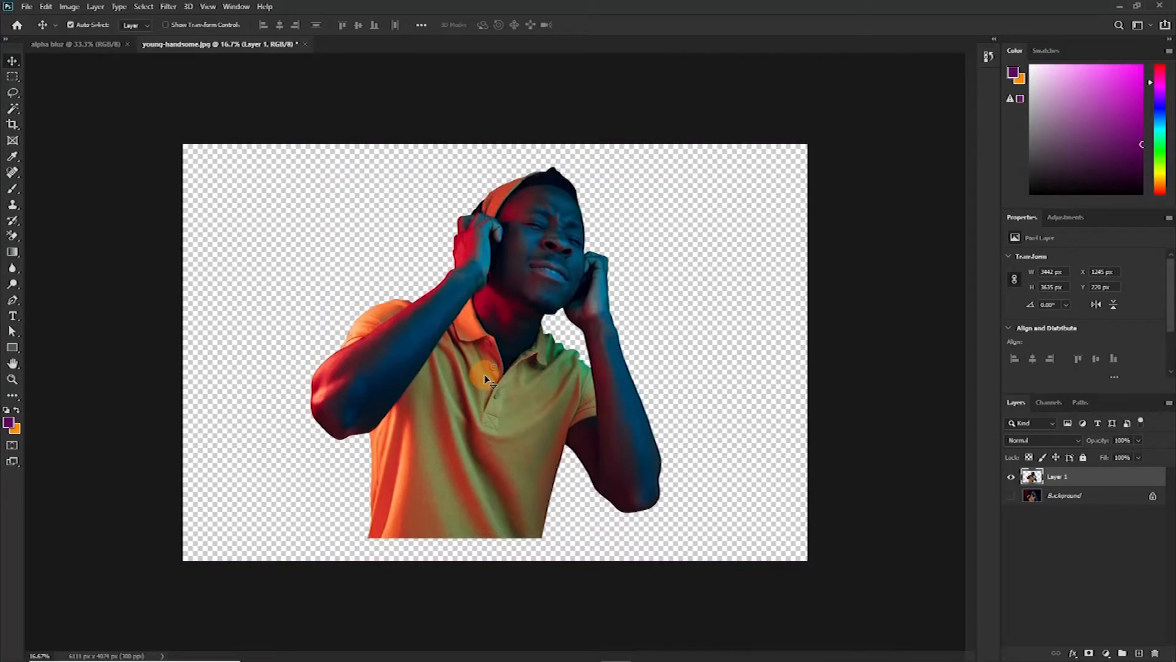
drag(486, 379, 480, 331)
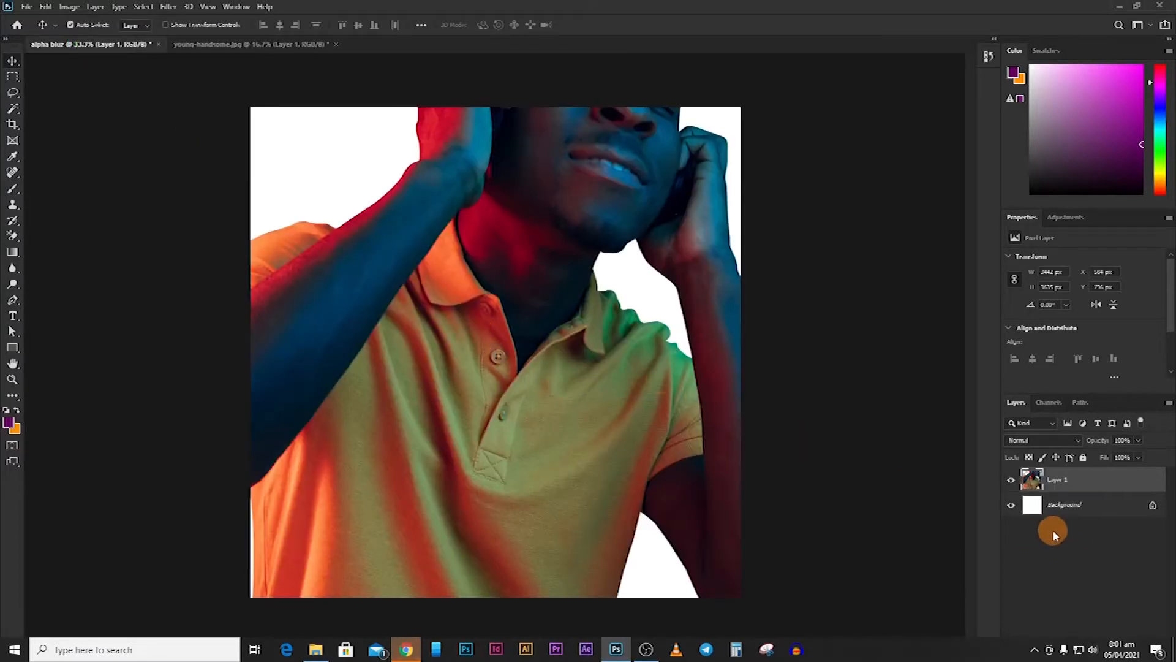
click(1012, 484)
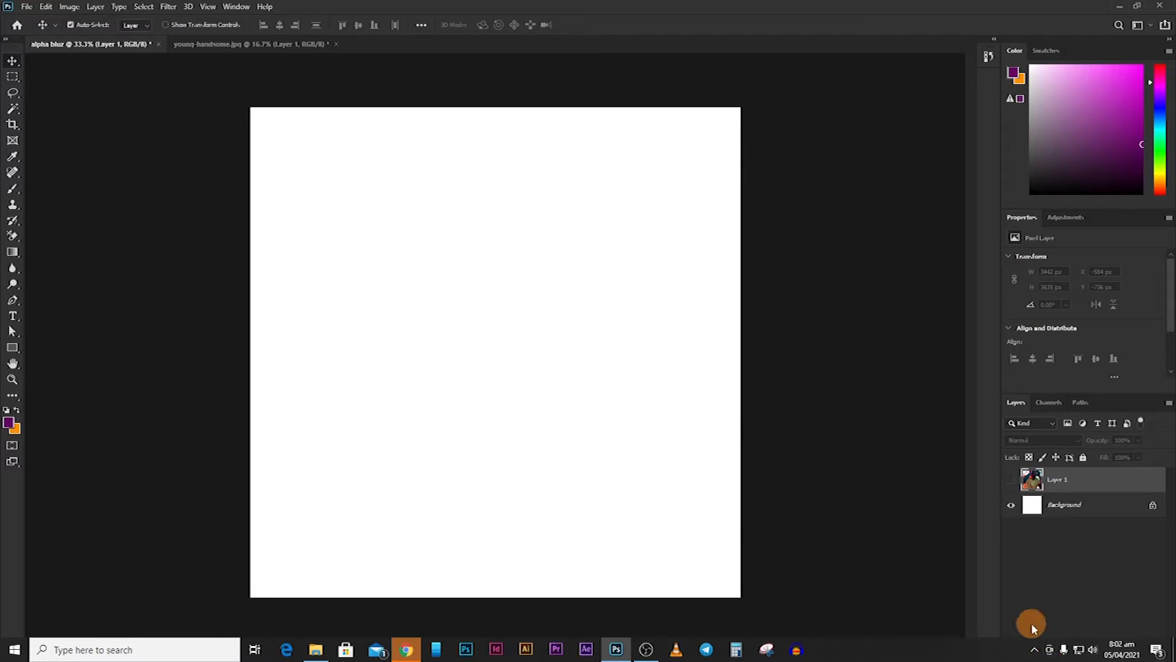
click(1012, 482)
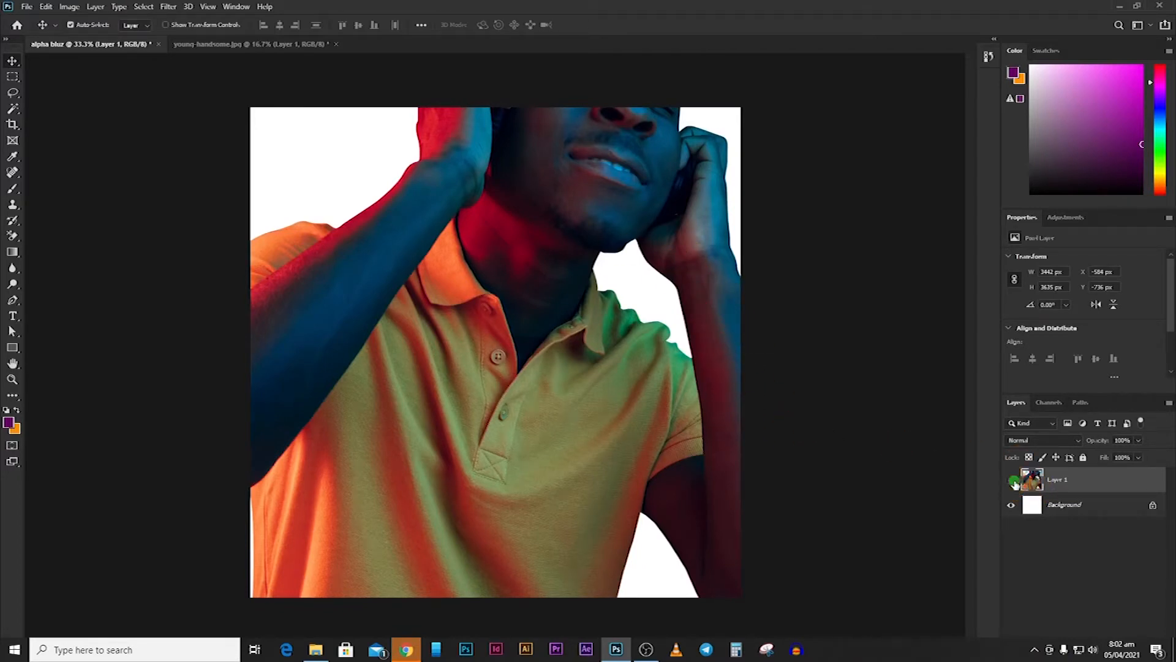
click(1011, 481)
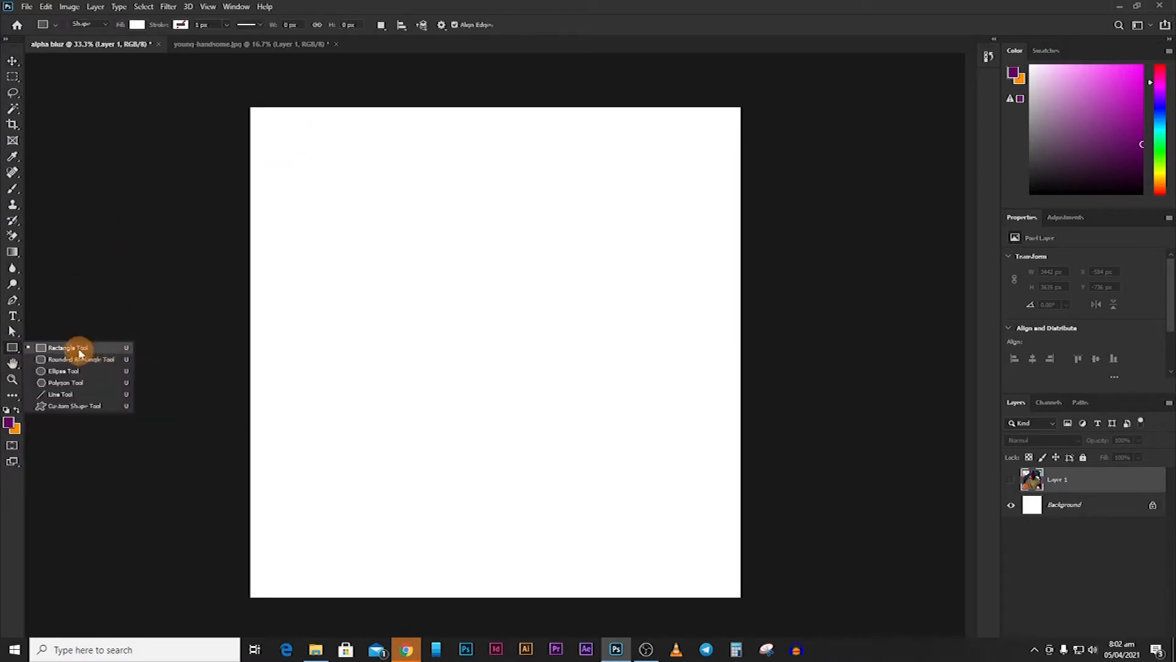
Draw a rectangle about 2466 x 2469 px covering the whole canvas and fill it with black (000000)
click(79, 351)
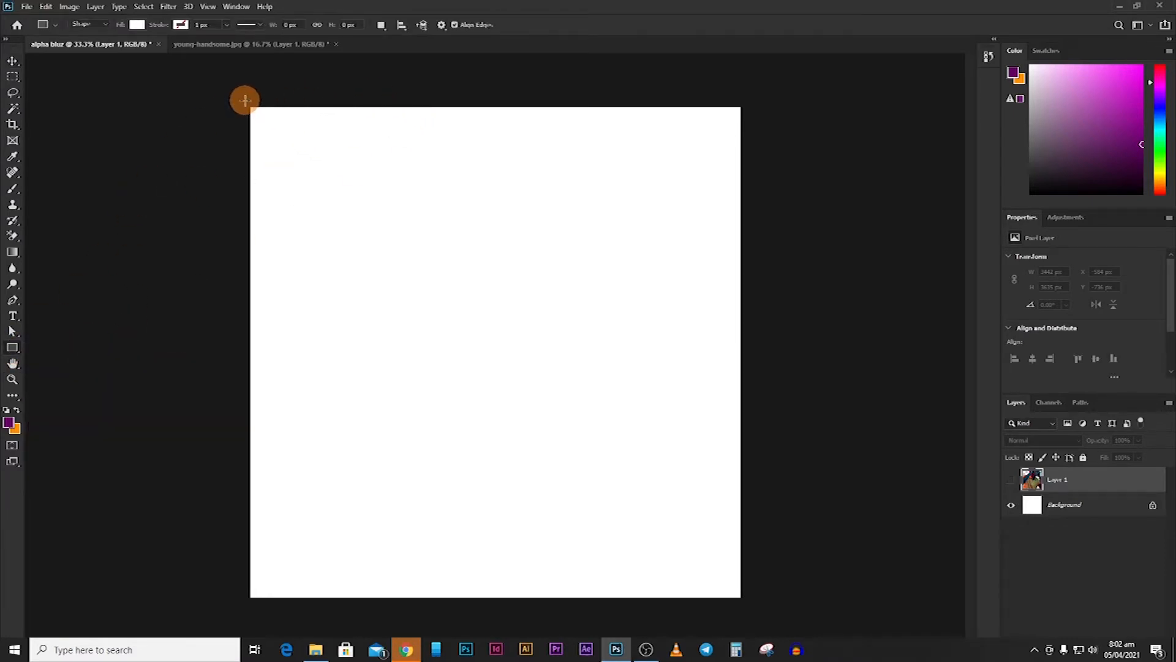
drag(244, 100, 749, 604)
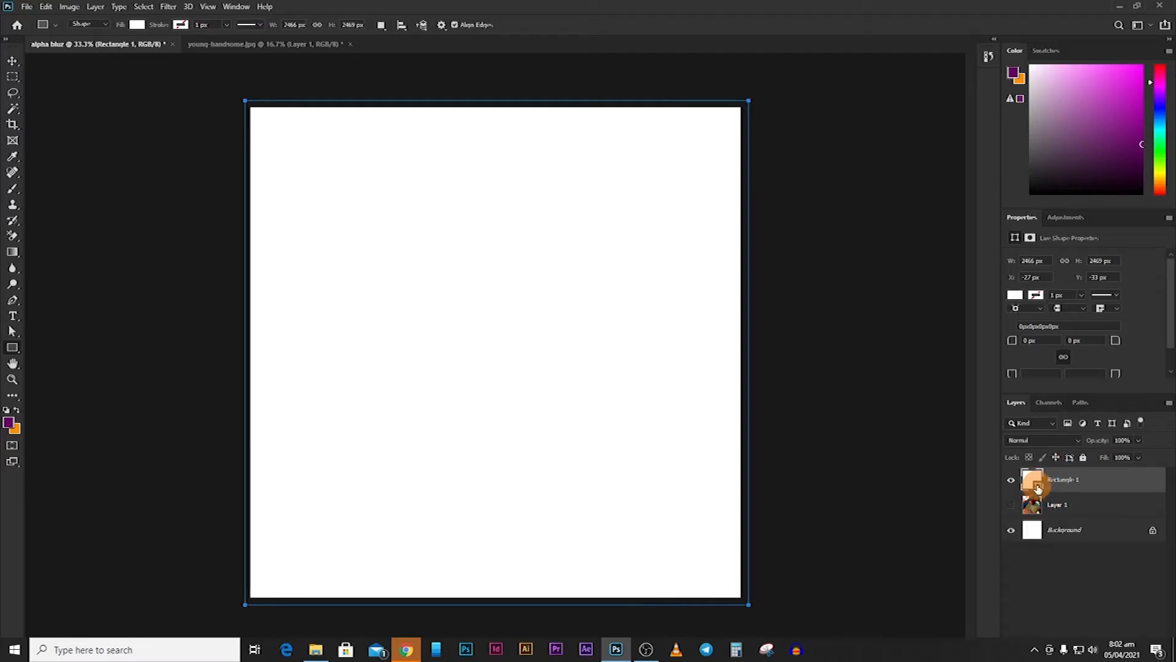
double_click(1037, 488)
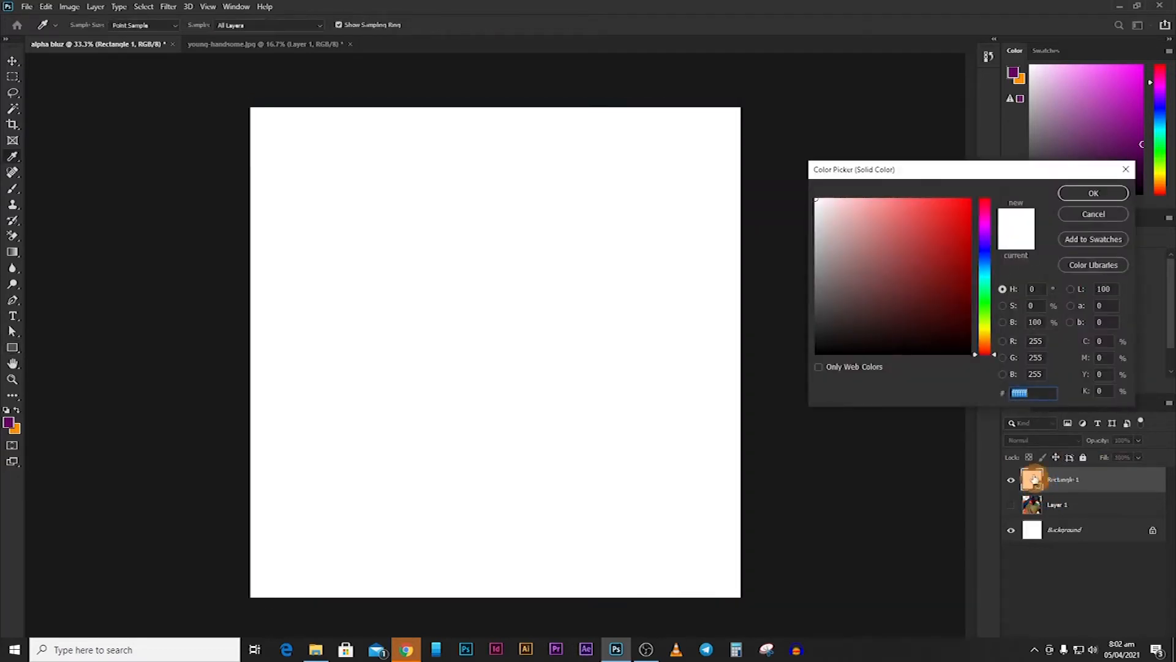
drag(952, 177, 796, 134)
text(000000)
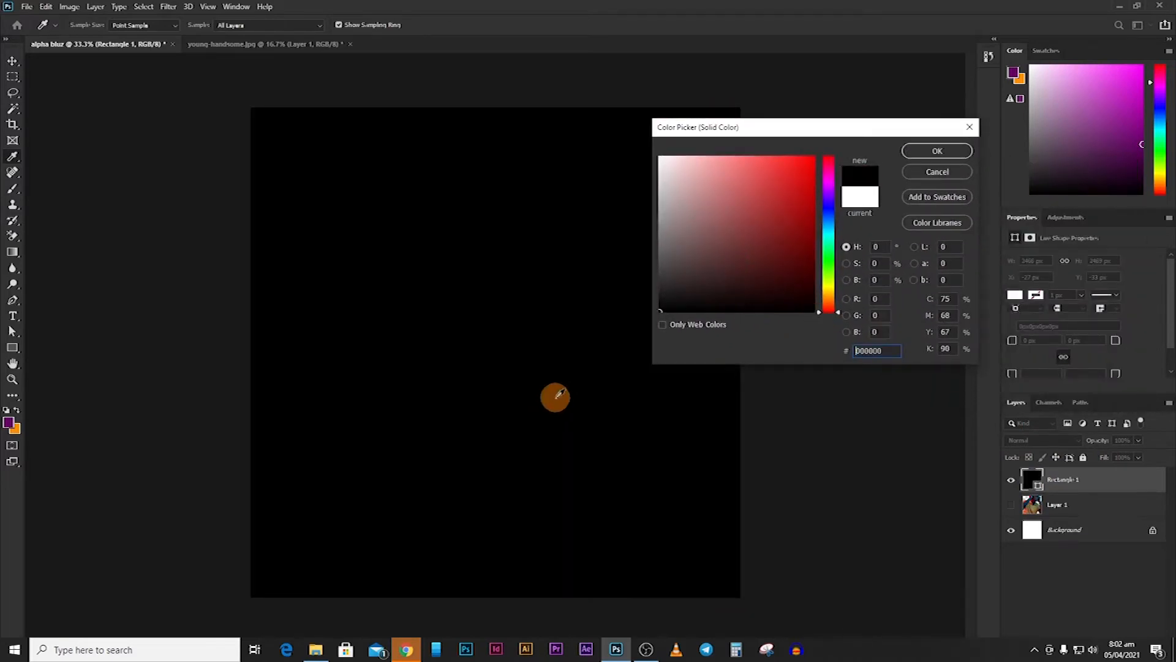
click(930, 152)
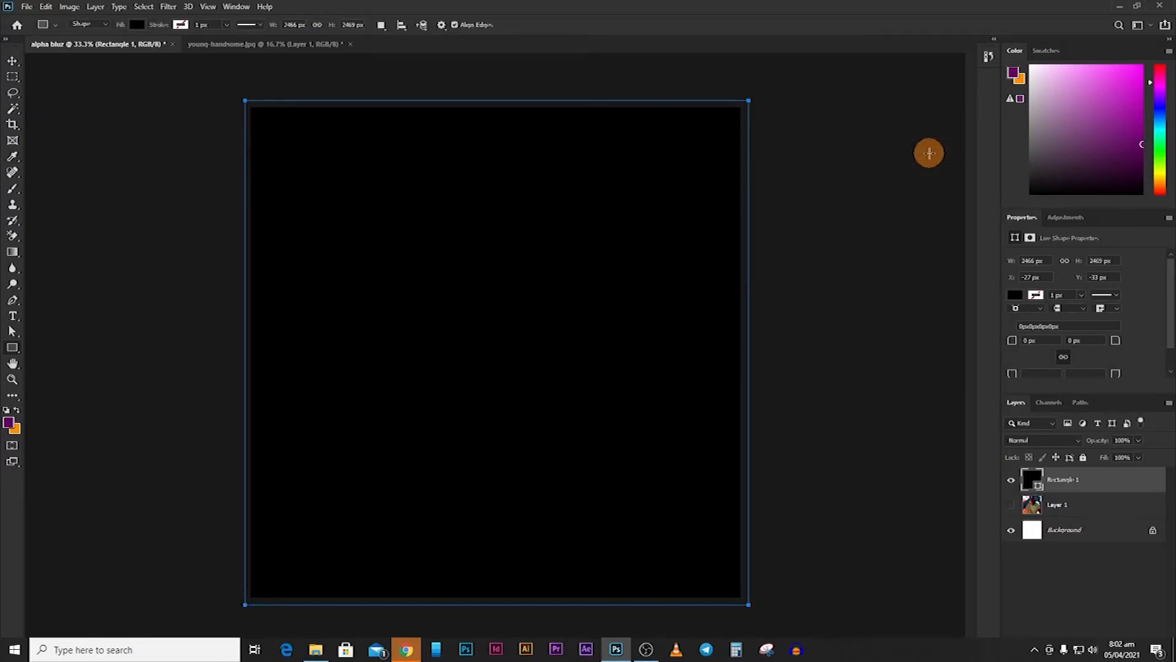
key(v)
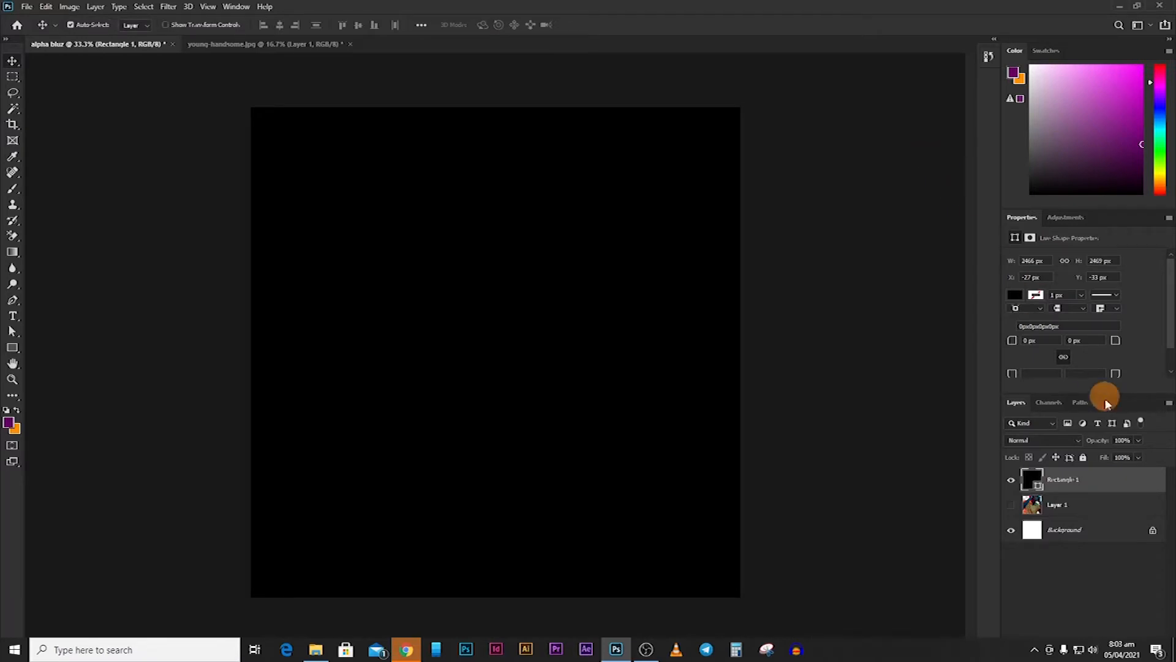
Stack the man's layer above the black rectangle layer and make it visible
drag(1099, 510, 1051, 471)
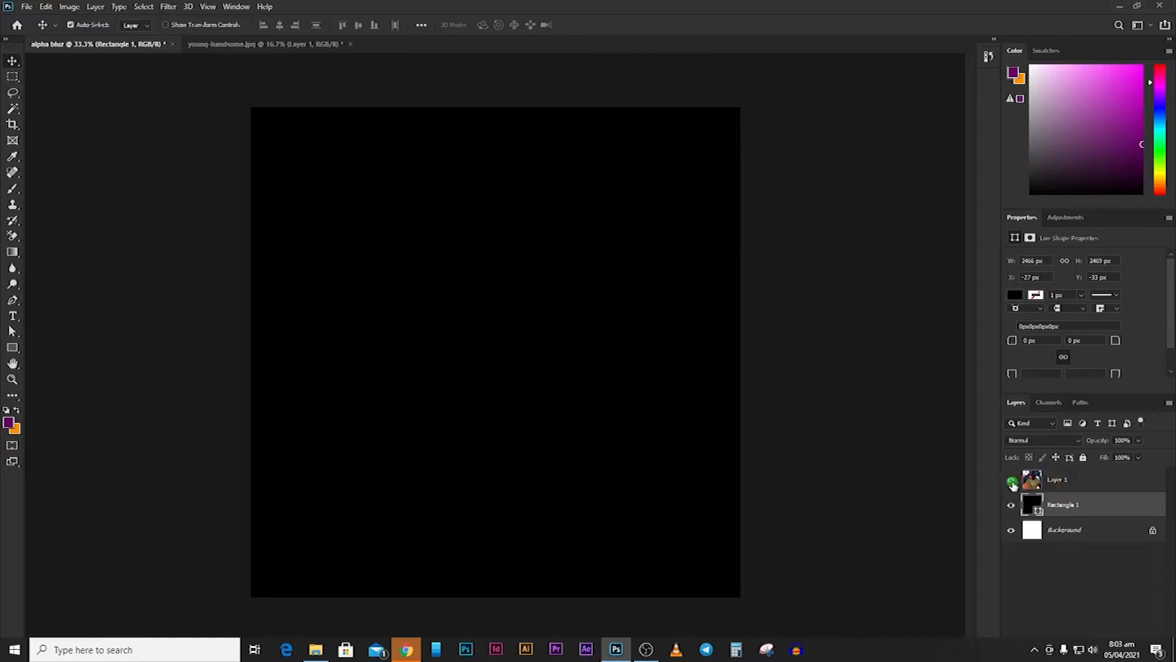
click(1010, 479)
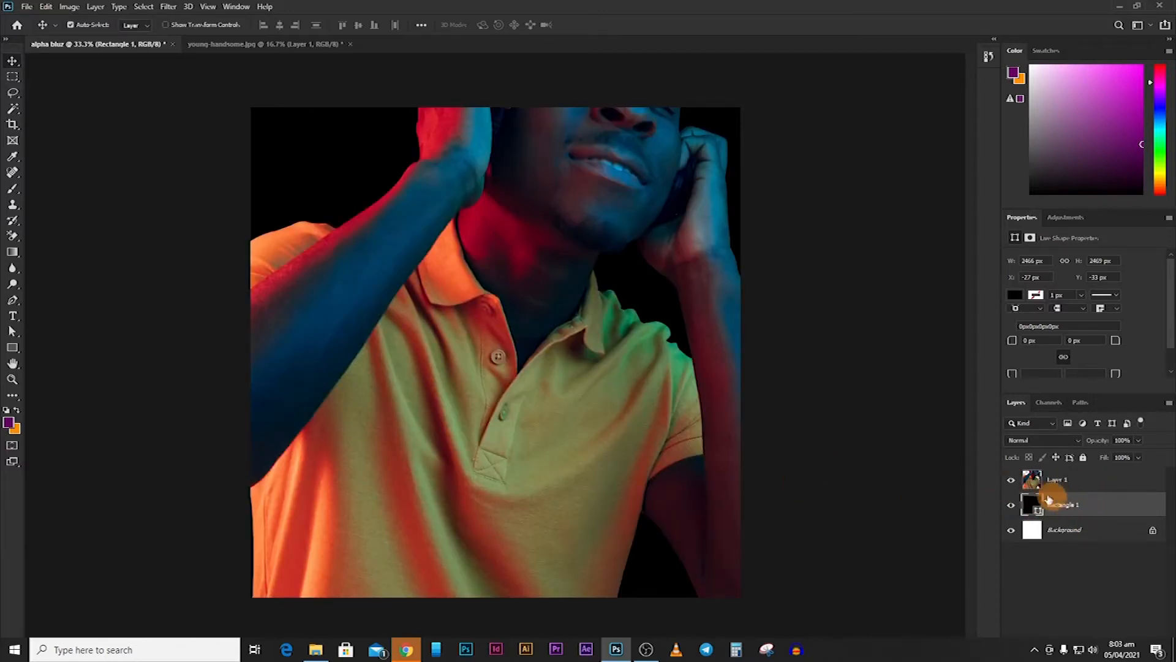
drag(1057, 480, 1056, 515)
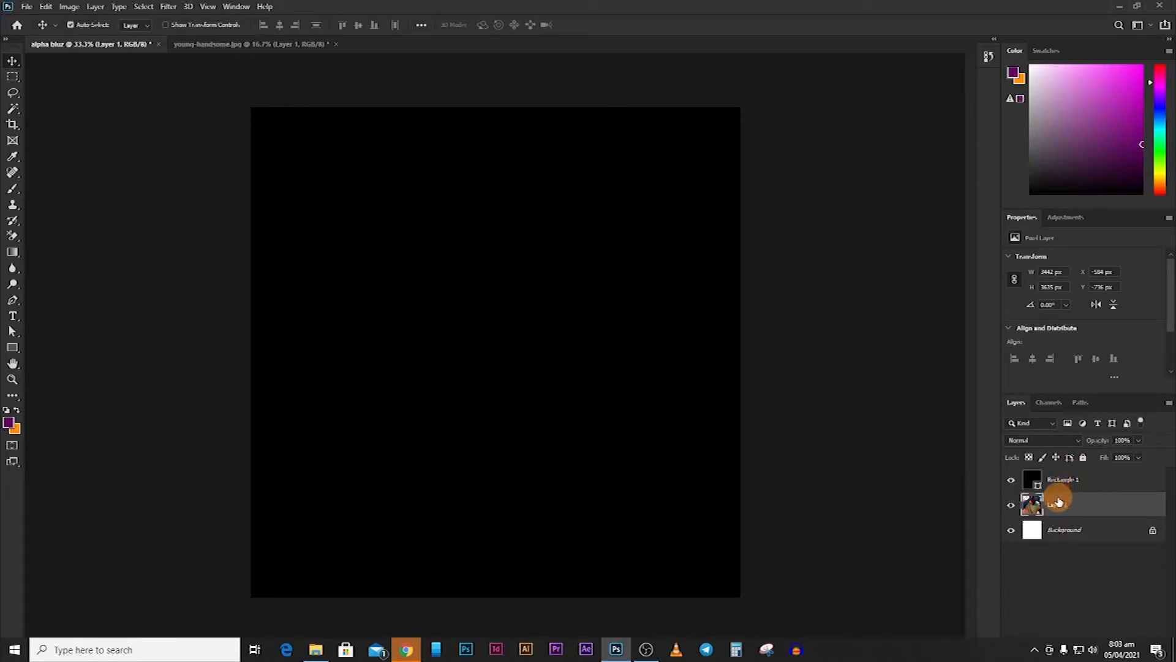
drag(1060, 504, 1091, 468)
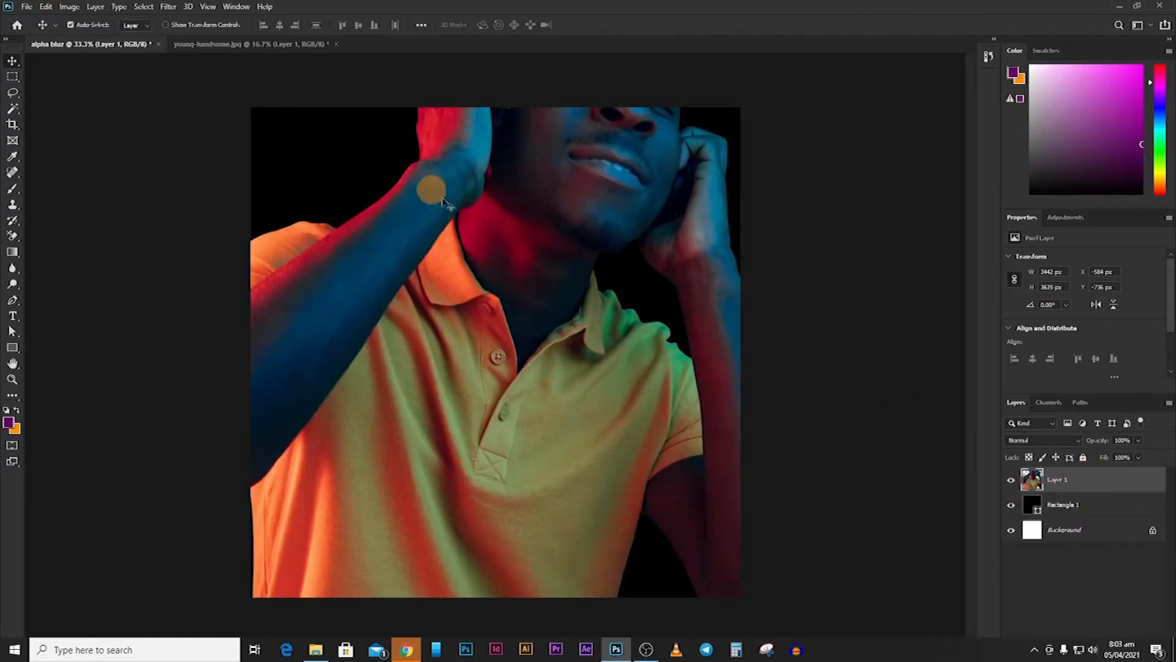
Move the man's cutout down and to the right on the canvas, to about X -124 px and Y -130 px
drag(399, 237, 463, 313)
drag(606, 424, 588, 368)
drag(369, 314, 479, 419)
drag(414, 339, 470, 368)
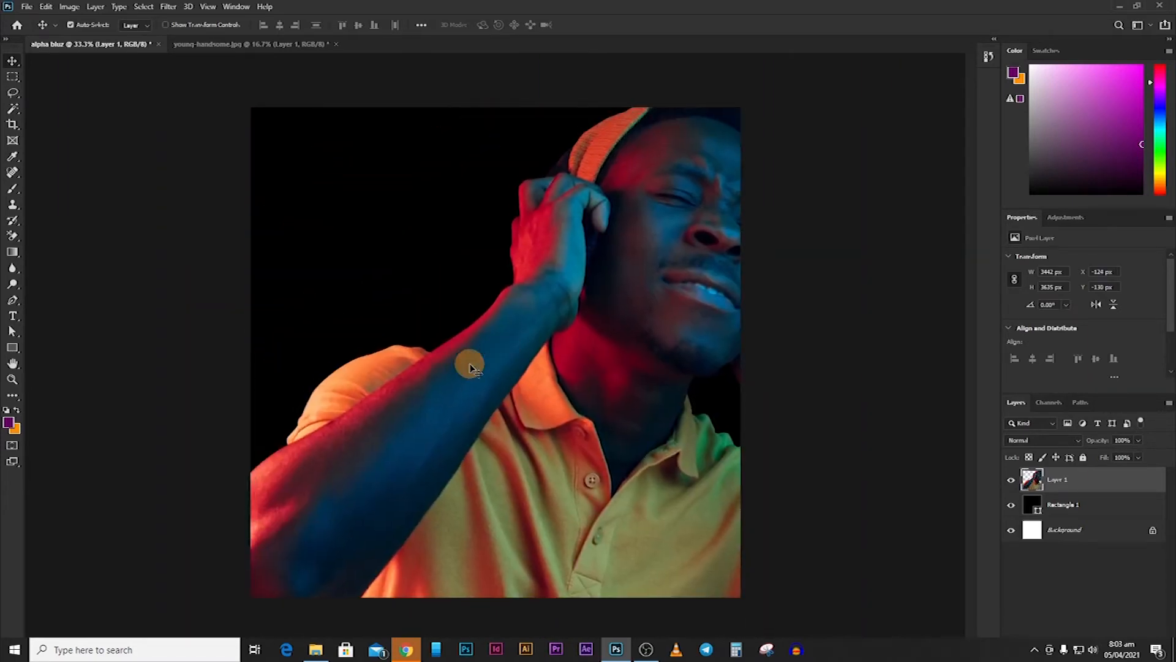
Hide the man's layer, add a new empty layer above it, and open the Gradient Editor
click(1011, 483)
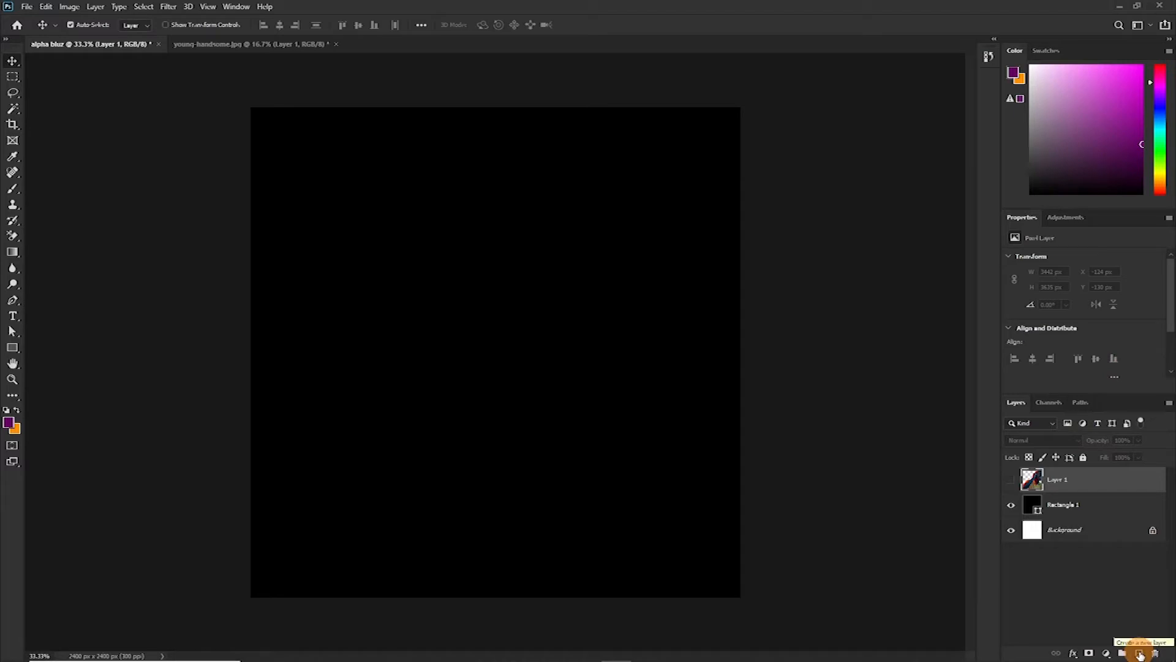
click(1140, 654)
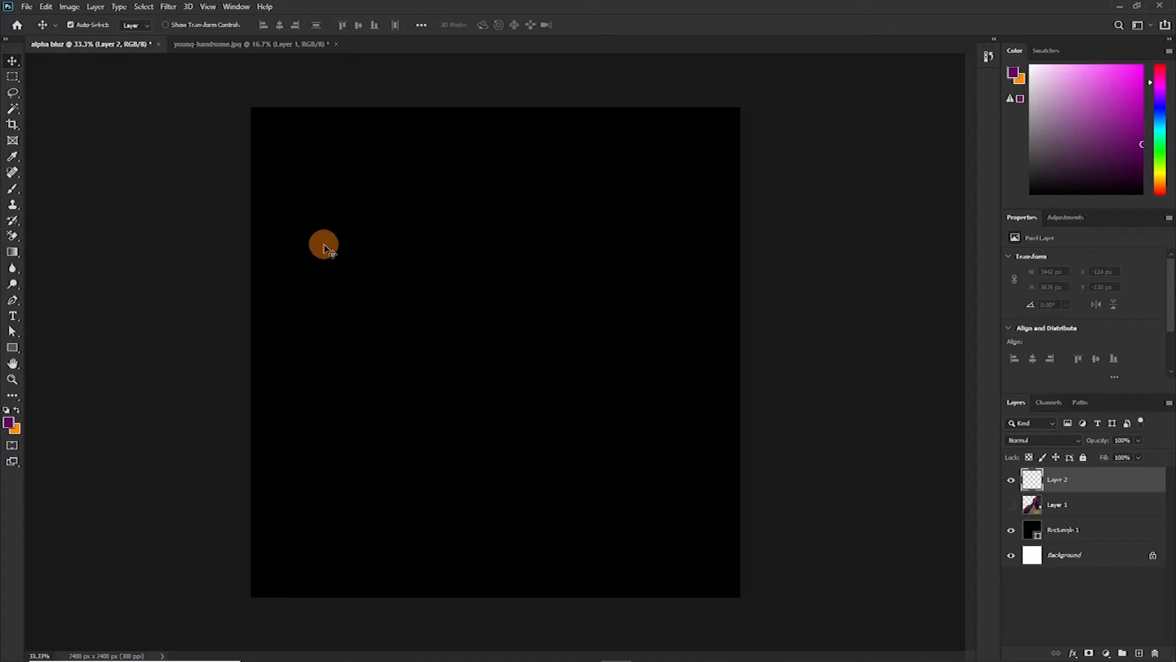
key(g)
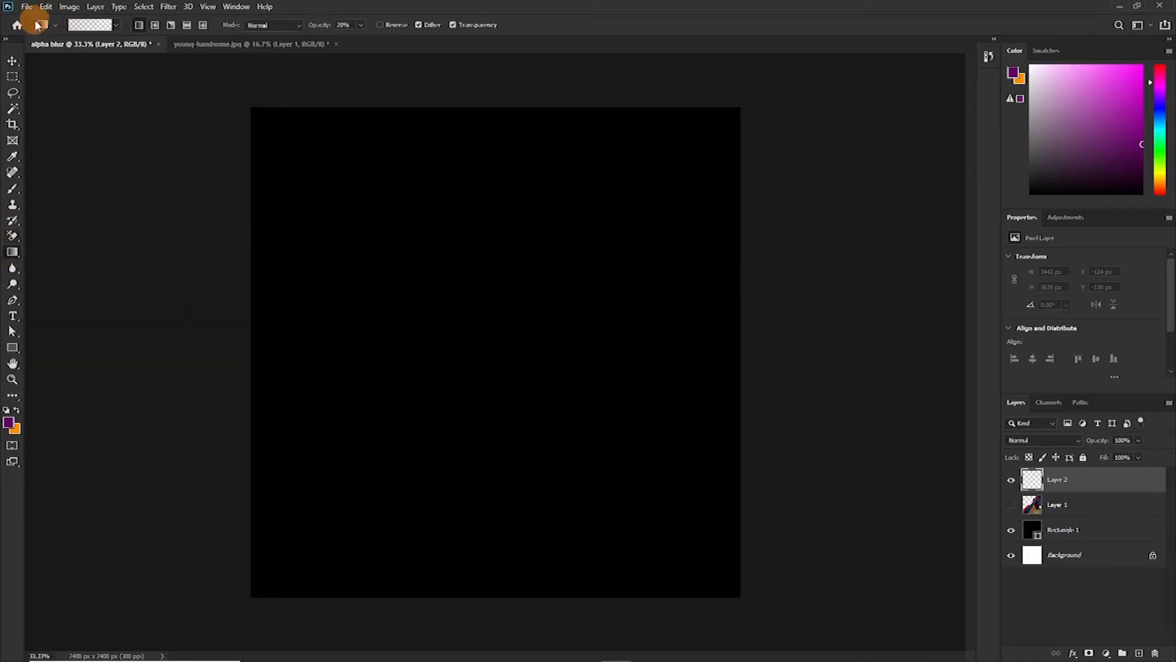
click(84, 25)
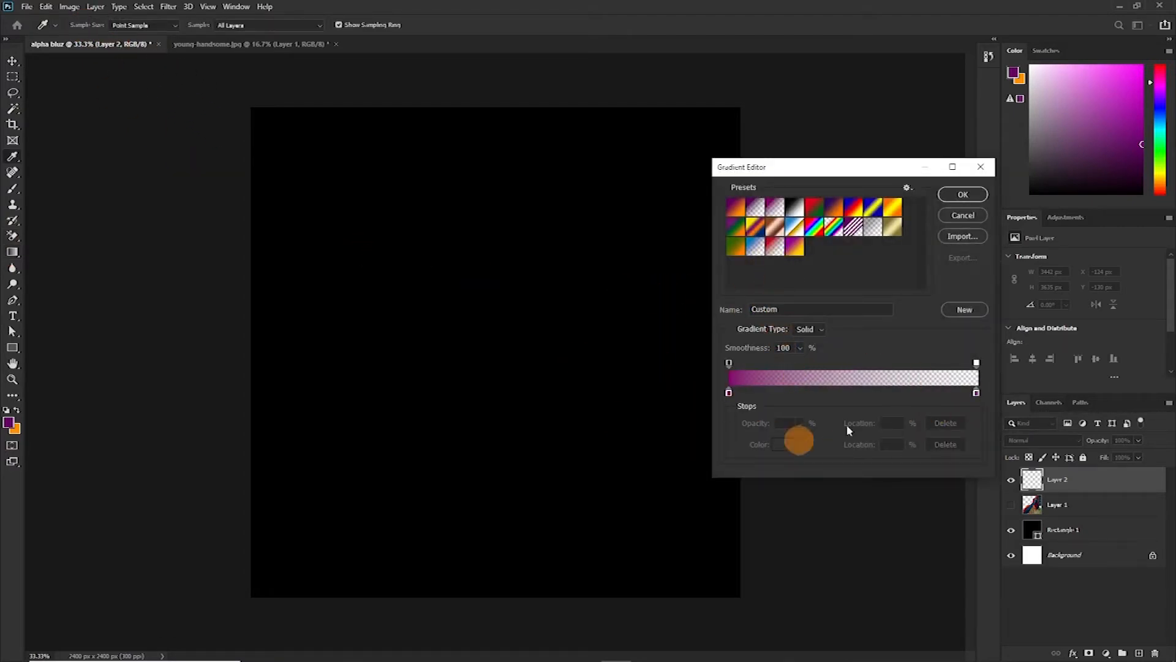
click(729, 394)
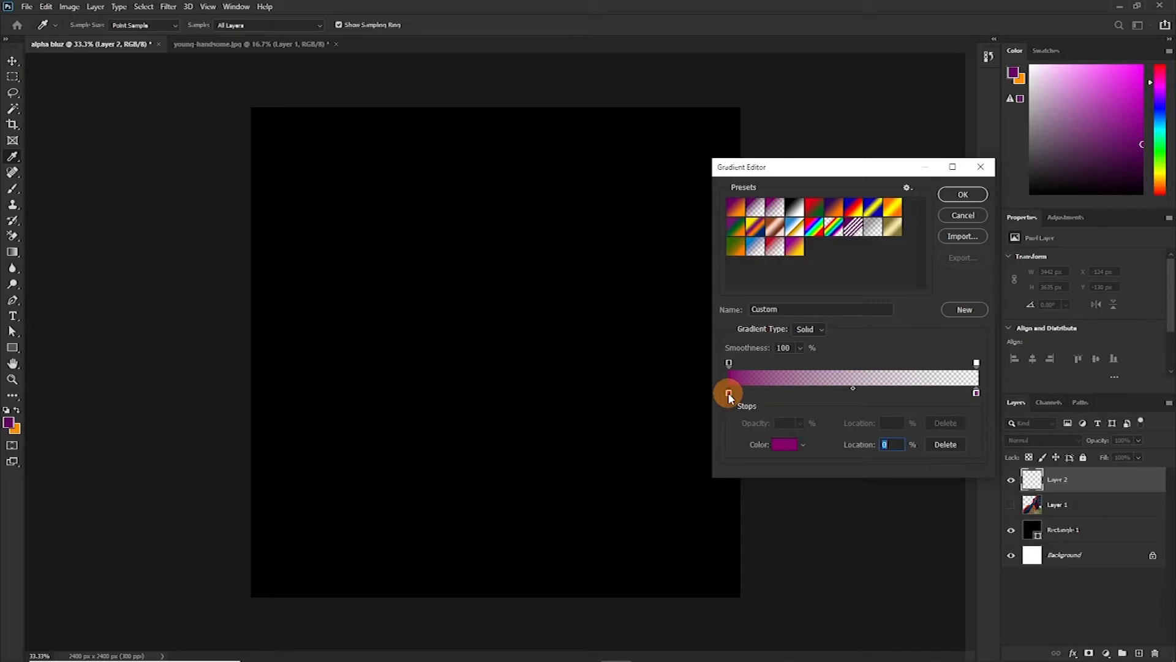
click(781, 445)
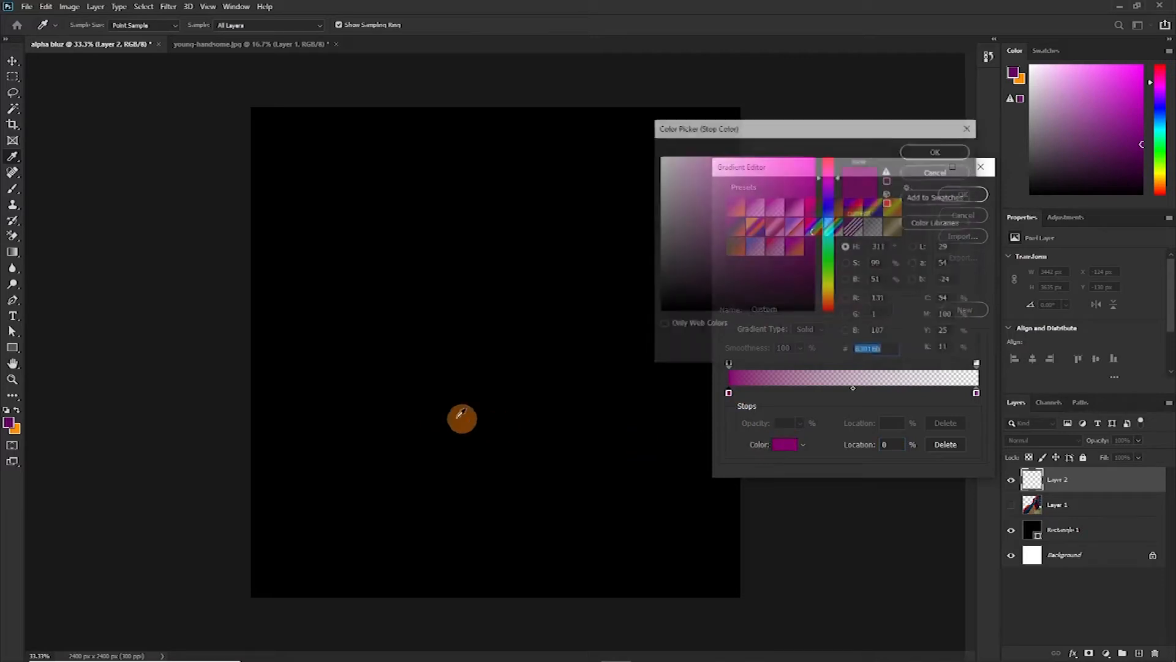
mouse_move(794, 135)
mouse_down()
mouse_move(508, 183)
mouse_move(528, 203)
mouse_up()
click(543, 211)
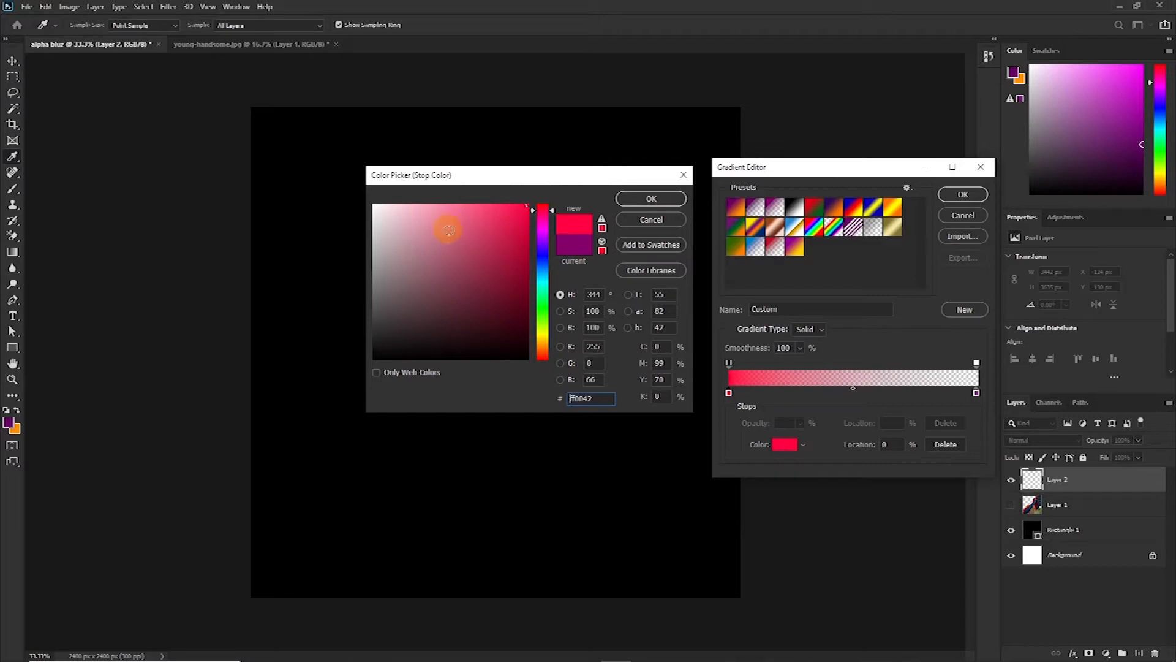
click(651, 219)
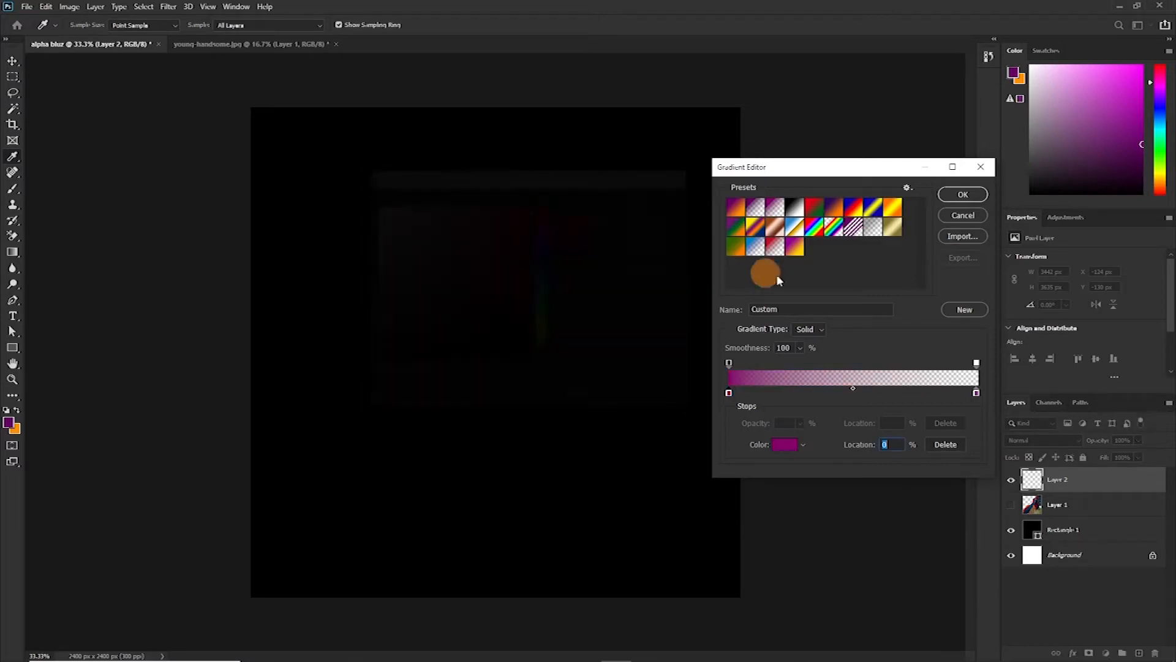
Choose the red-to-transparent preset as the gradient
click(775, 246)
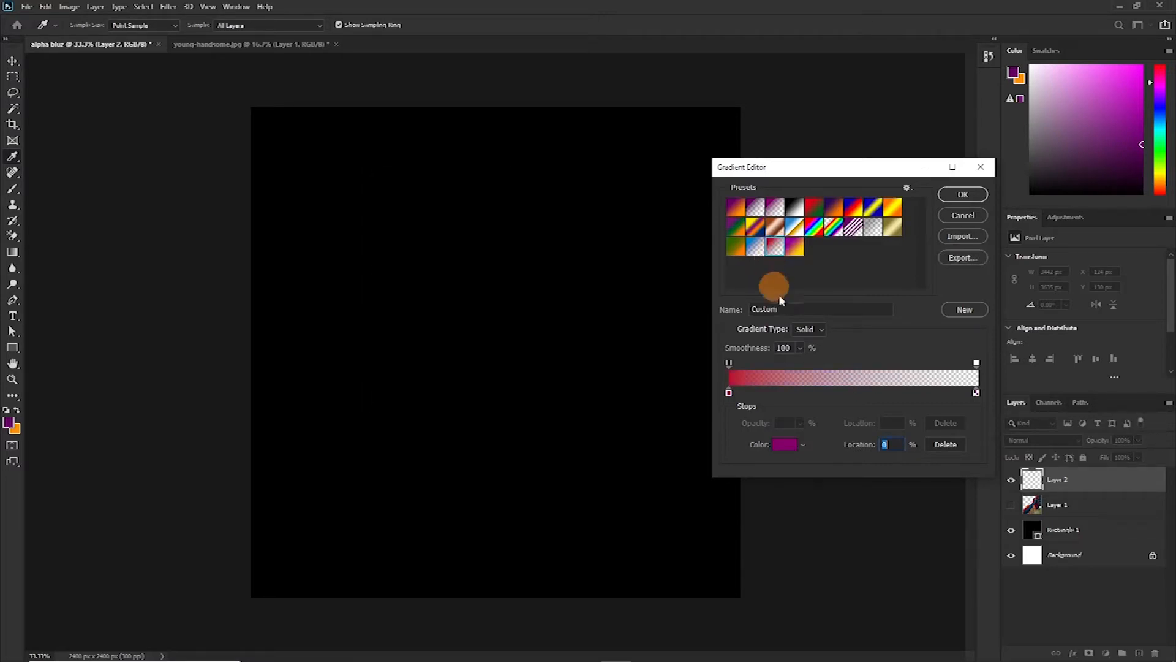
click(963, 195)
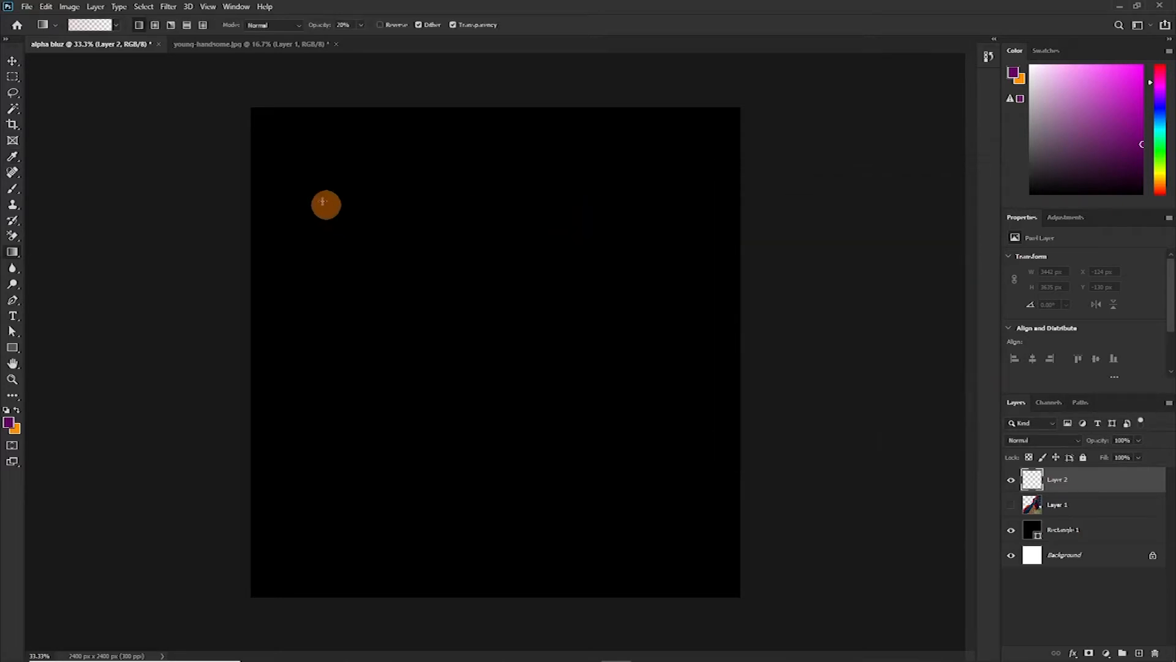
drag(213, 79, 206, 90)
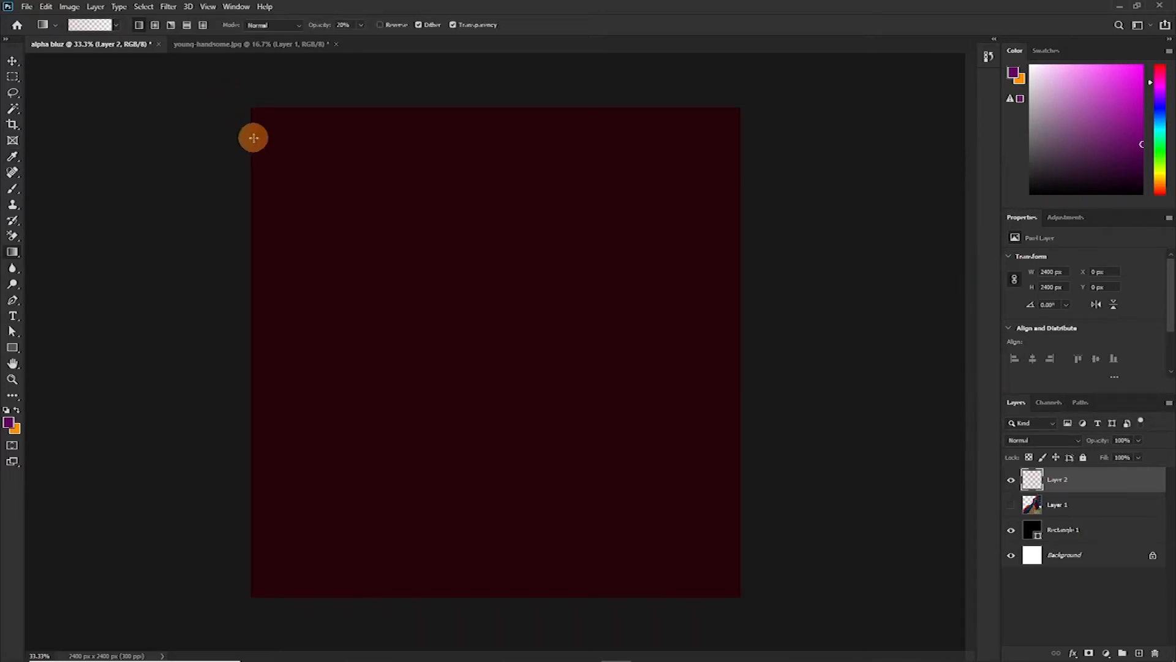
key(ctrl+z)
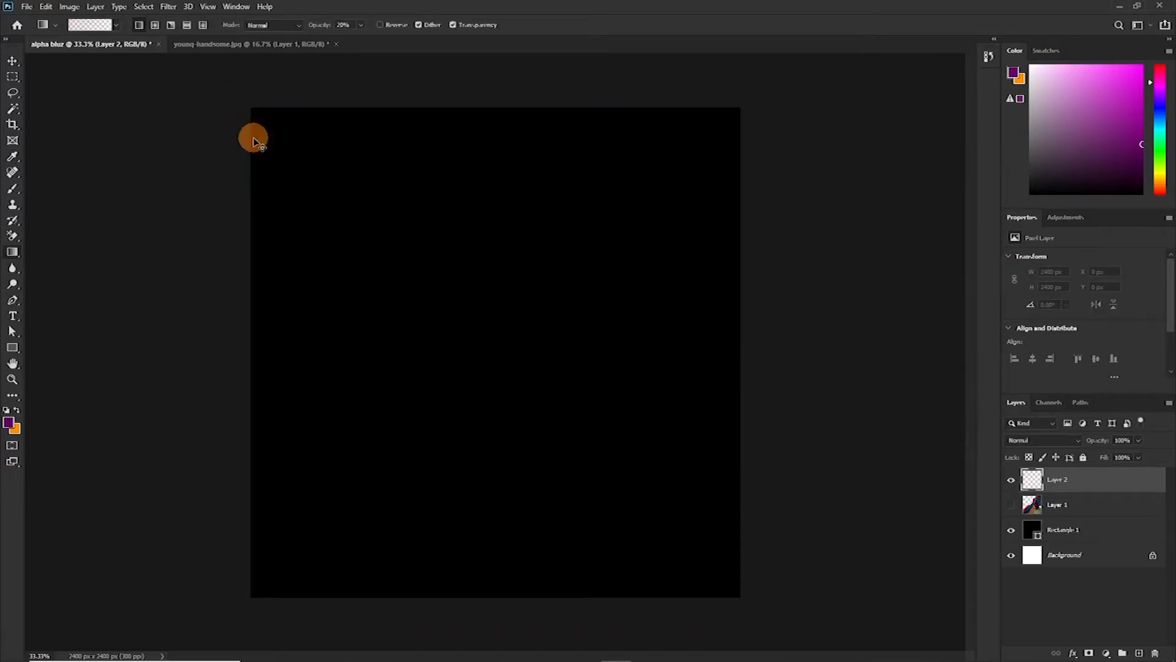
drag(209, 83, 429, 330)
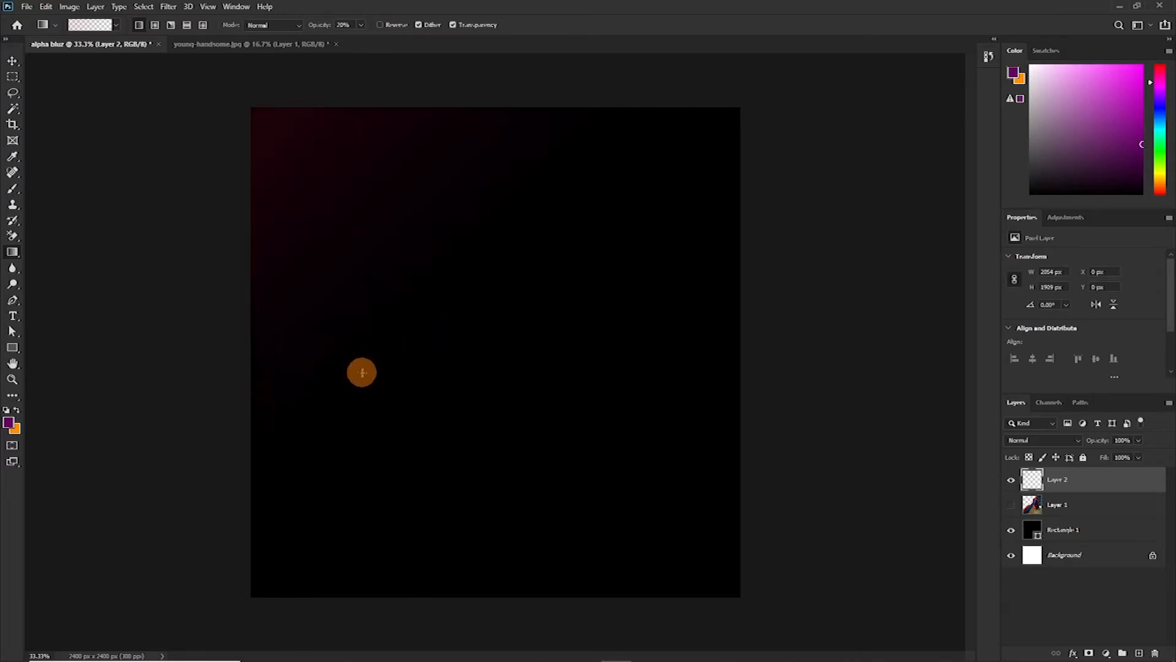
key(ctrl+z)
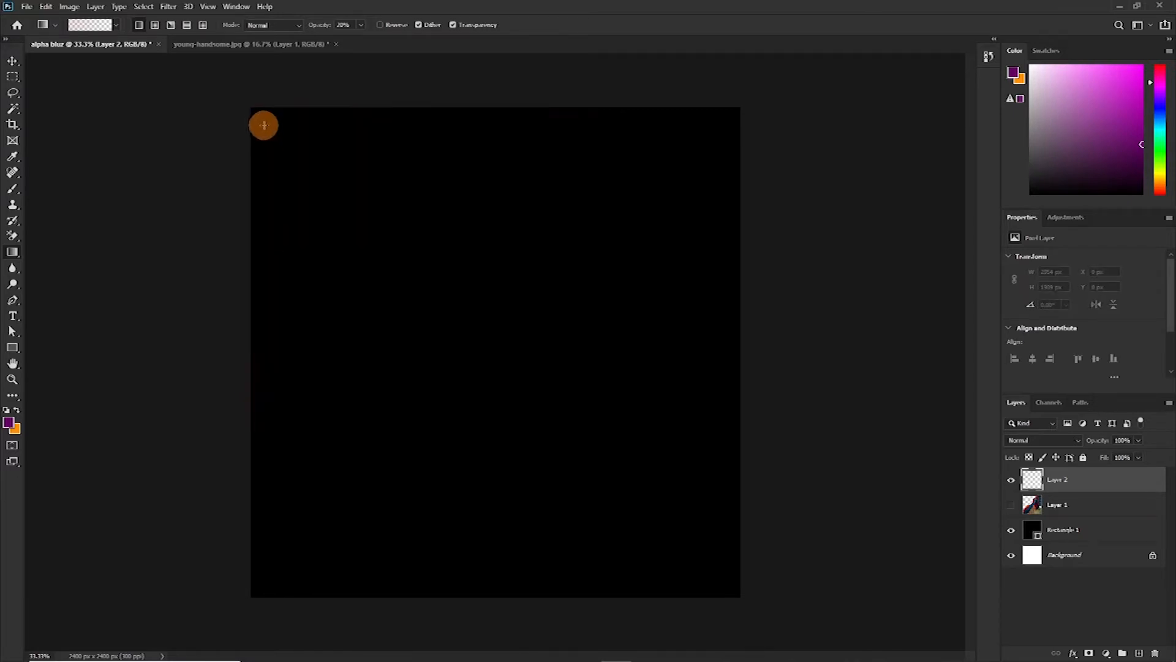
drag(249, 113, 425, 320)
key(ctrl+z)
mouse_move(225, 90)
mouse_down()
mouse_move(348, 222)
mouse_move(510, 443)
mouse_up()
key(ctrl+z)
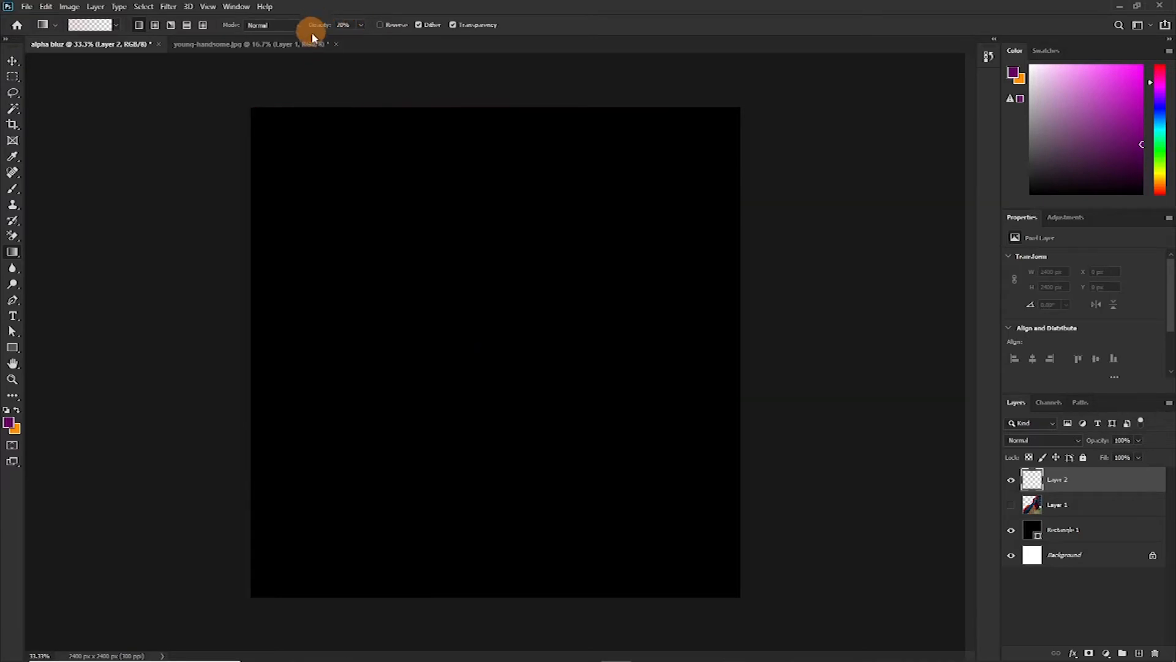
Set the gradient opacity to 100% and draw the red gradient from the canvas's upper-left corner toward its centre
drag(325, 34, 470, 50)
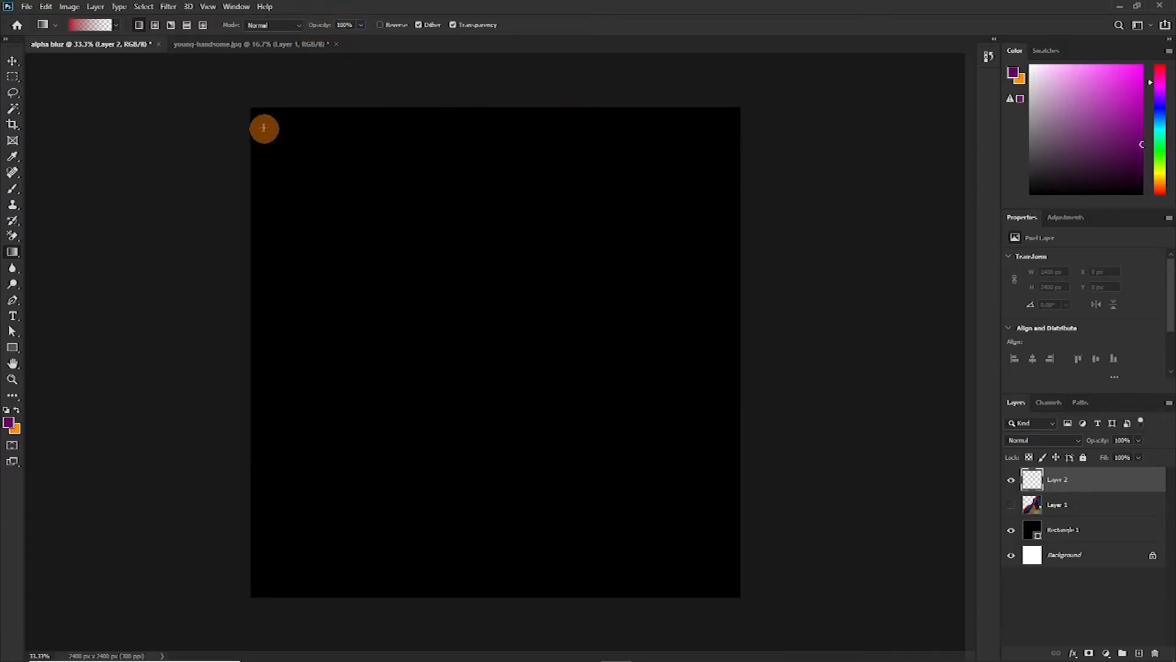
mouse_move(232, 91)
mouse_down()
mouse_move(488, 307)
mouse_move(464, 311)
mouse_up()
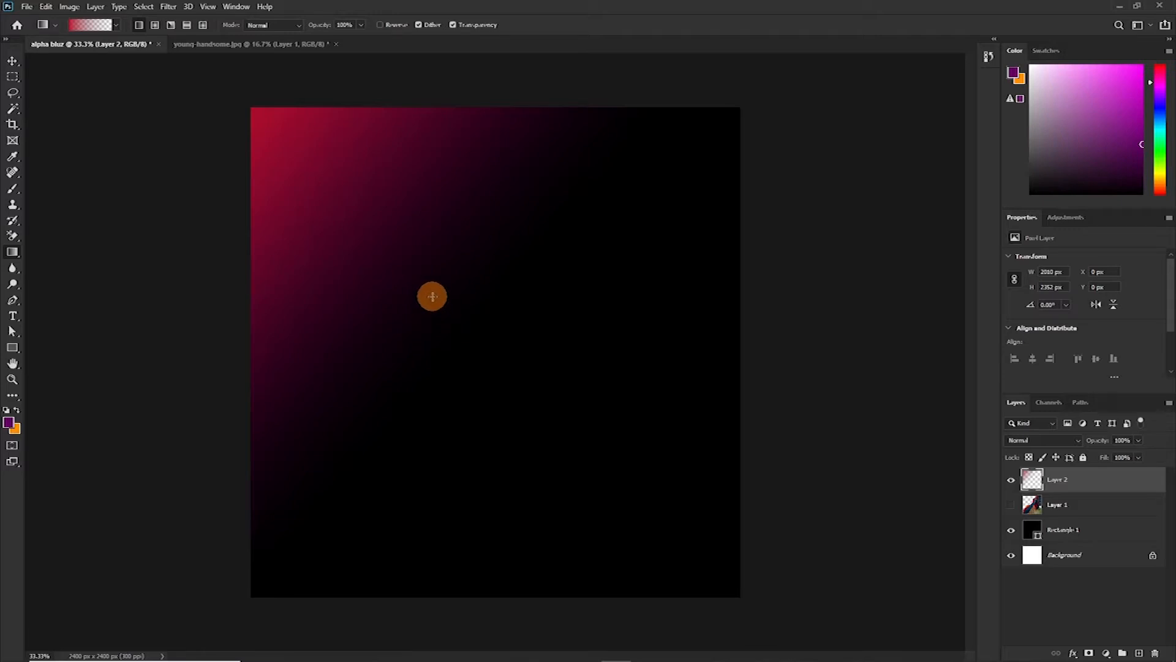
Stack the man's layer above the red gradient layer and make it visible
drag(1046, 513, 1048, 481)
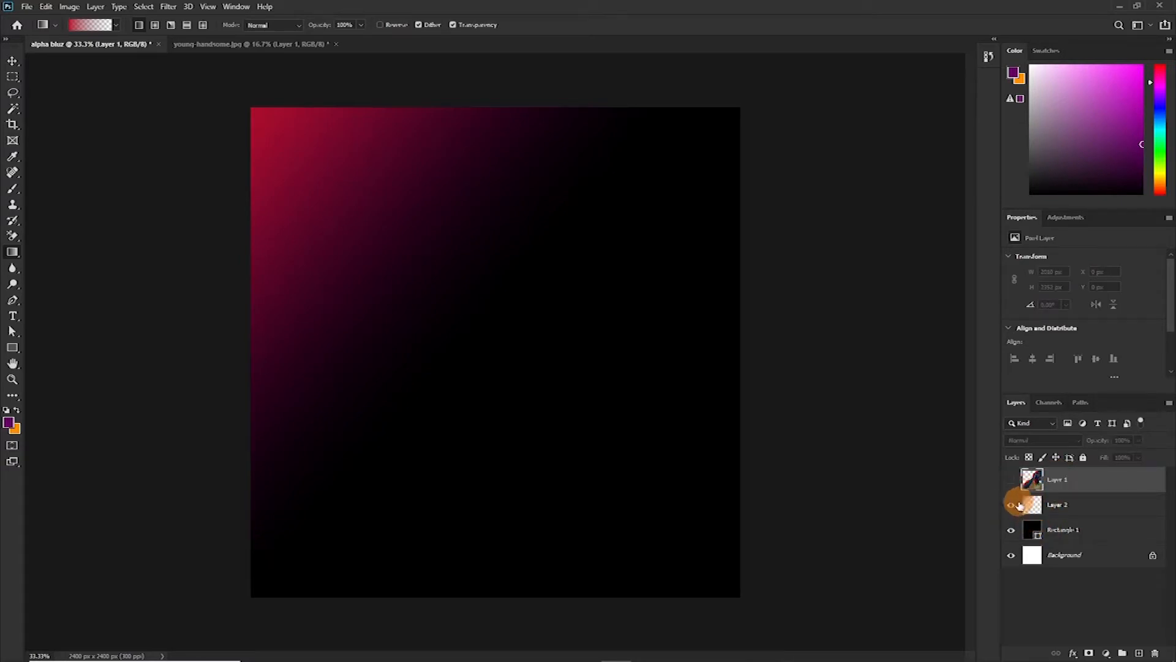
click(1012, 505)
click(1012, 504)
click(1011, 479)
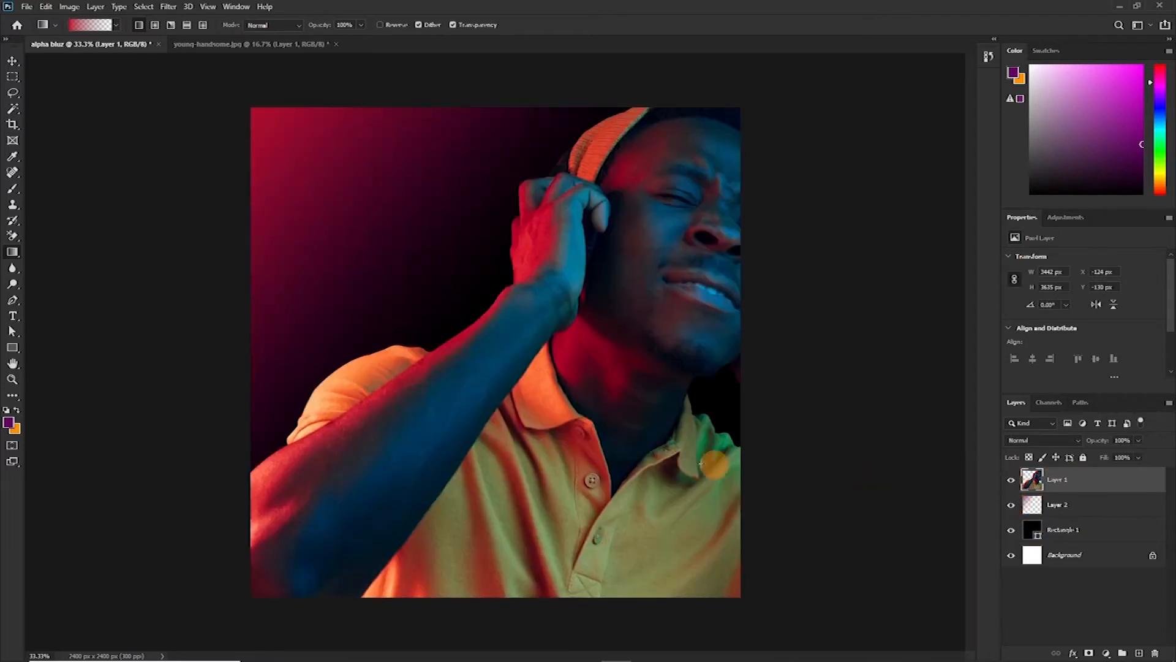
Reposition the man's cutout so his whole head fits on the canvas, at about X -655 px and Y 77 px
key(v)
drag(537, 378, 358, 251)
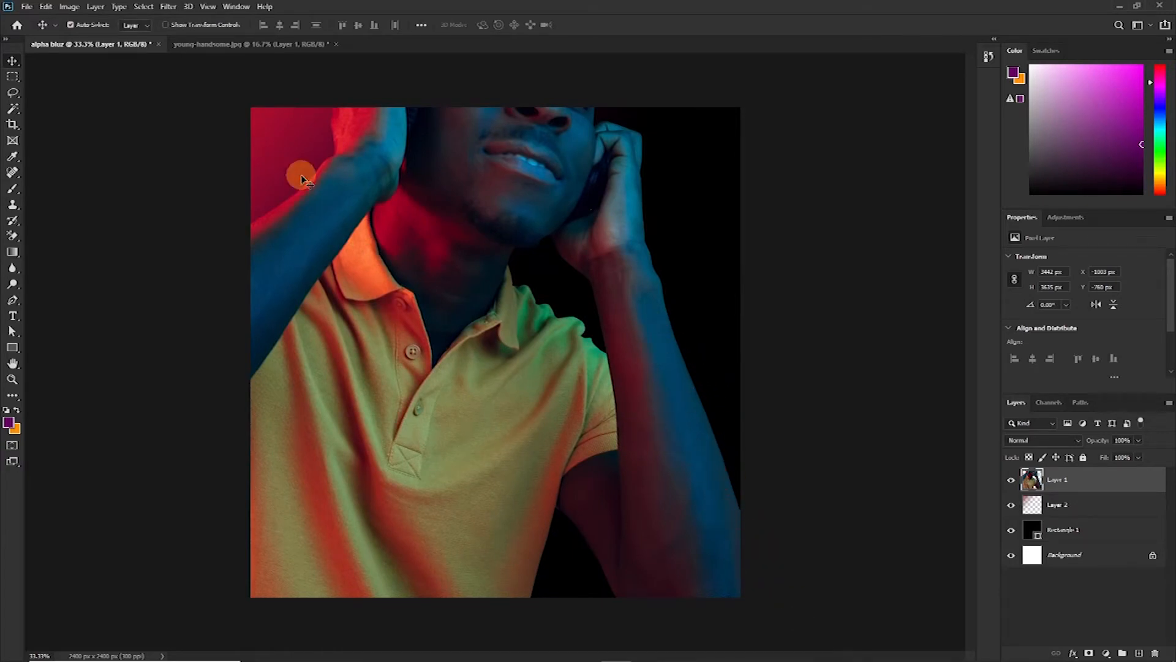
drag(399, 192, 463, 291)
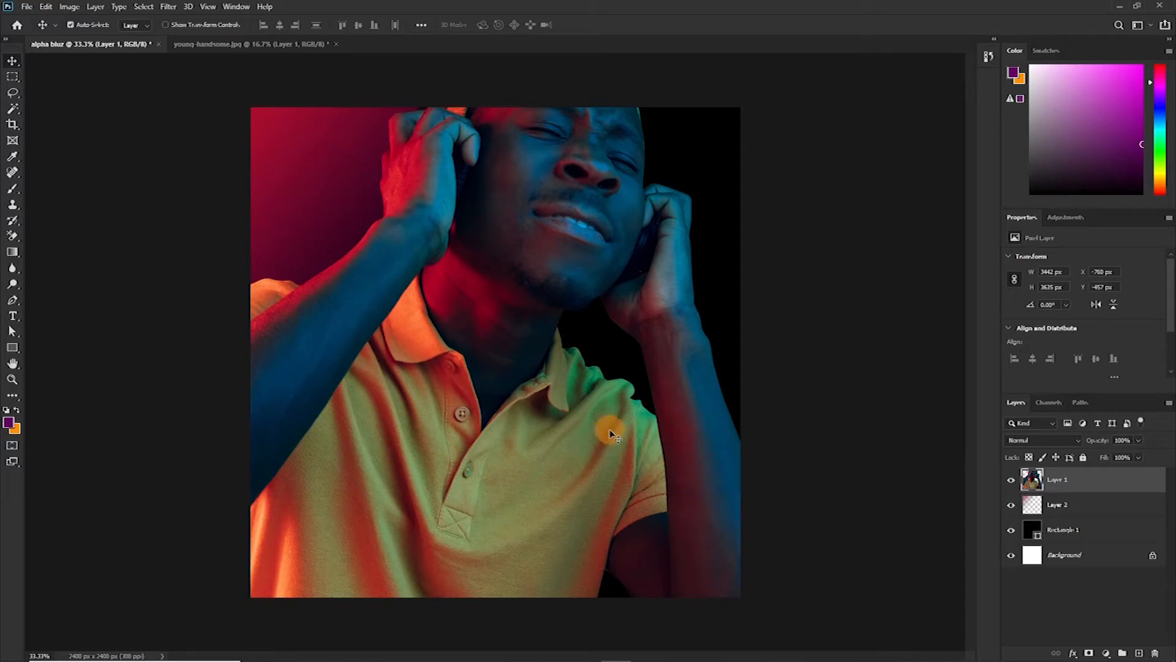
drag(528, 276, 549, 385)
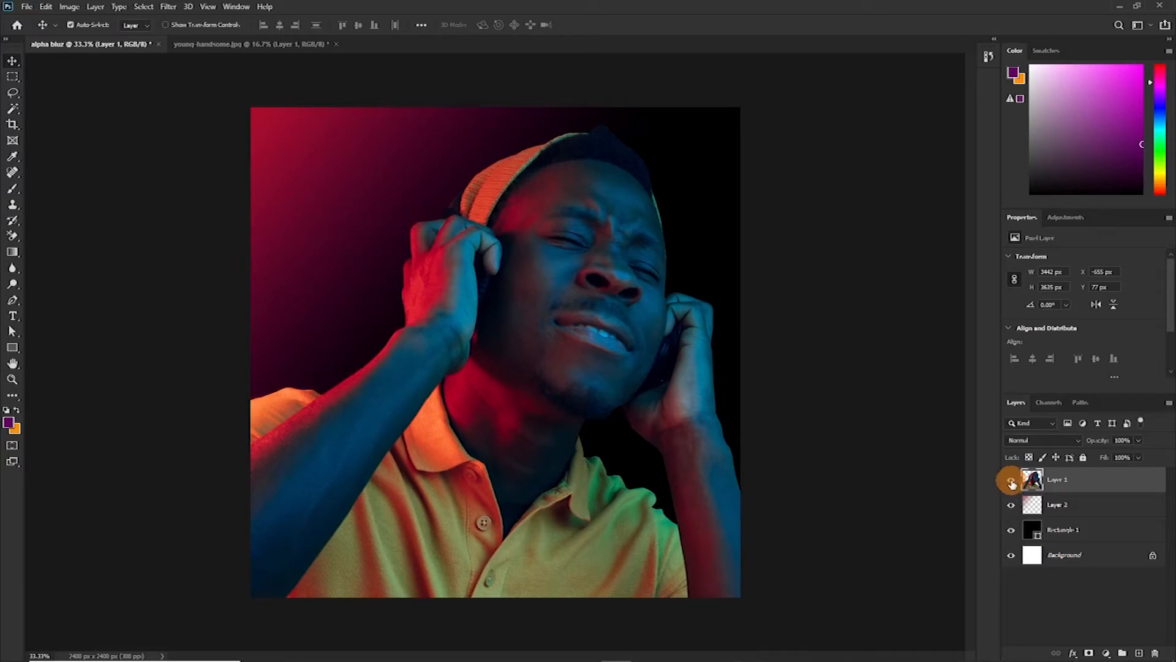
Hide the man's cutout again, add another empty layer on top, and open the gradient for editing
click(1011, 481)
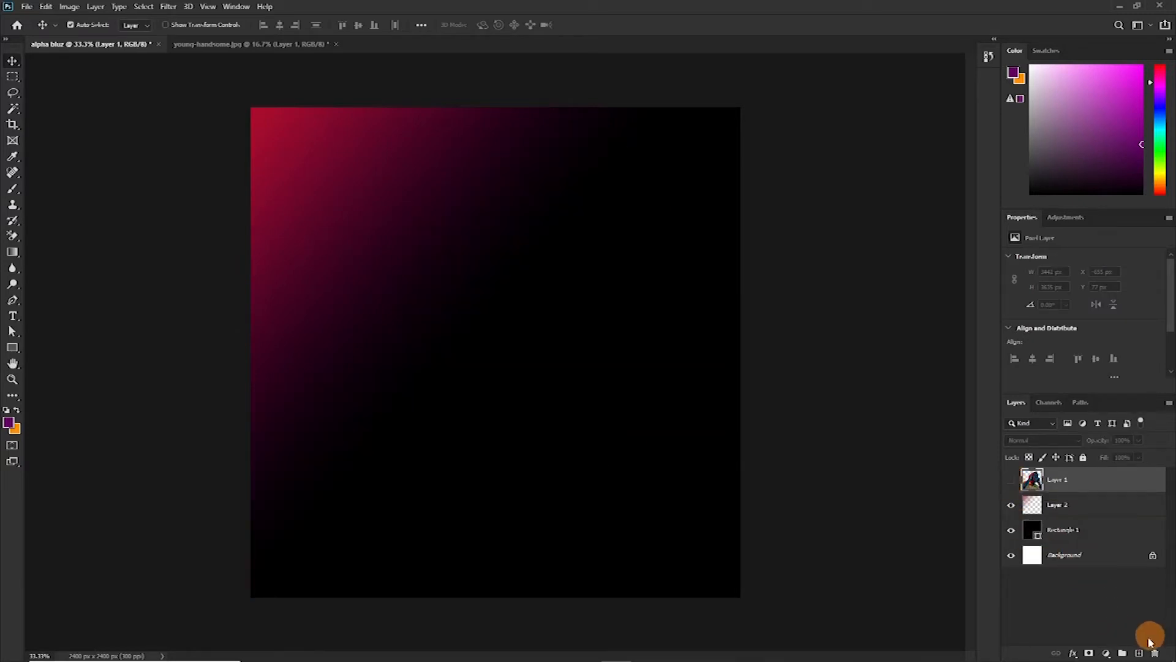
click(1139, 652)
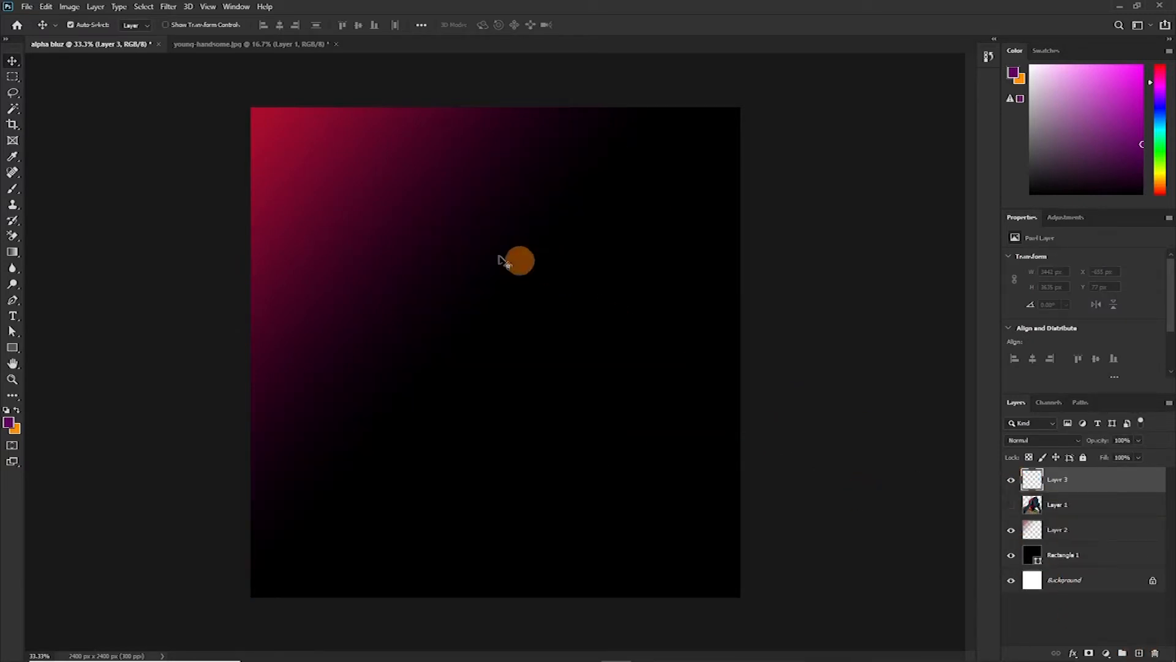
key(g)
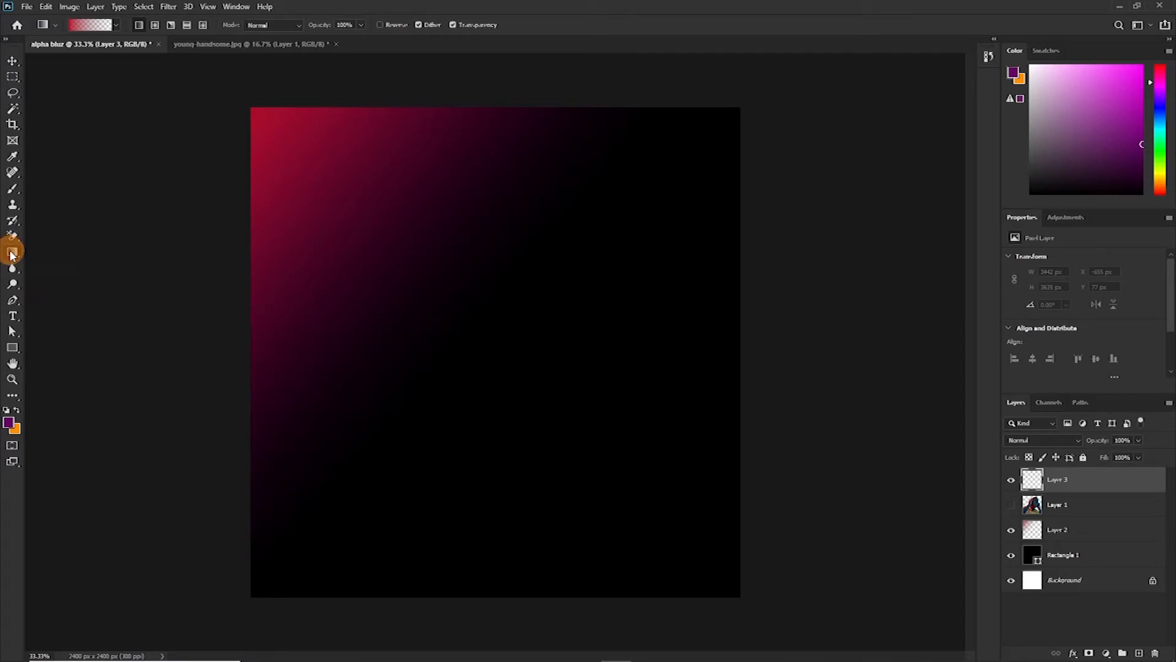
click(91, 28)
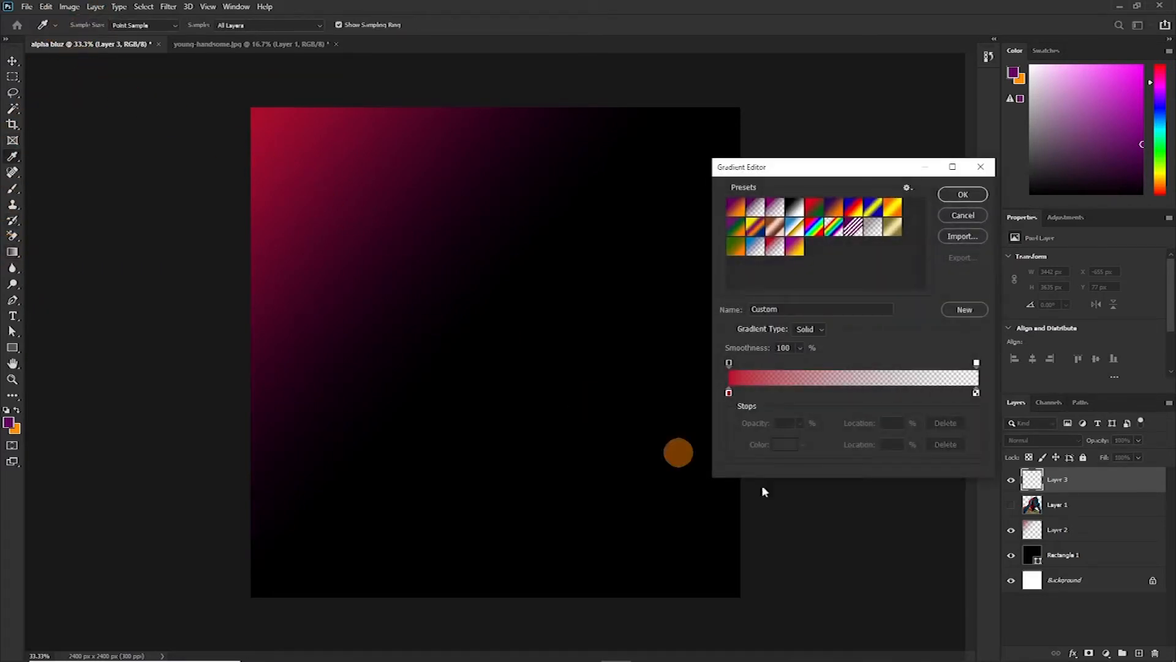
drag(806, 164, 663, 114)
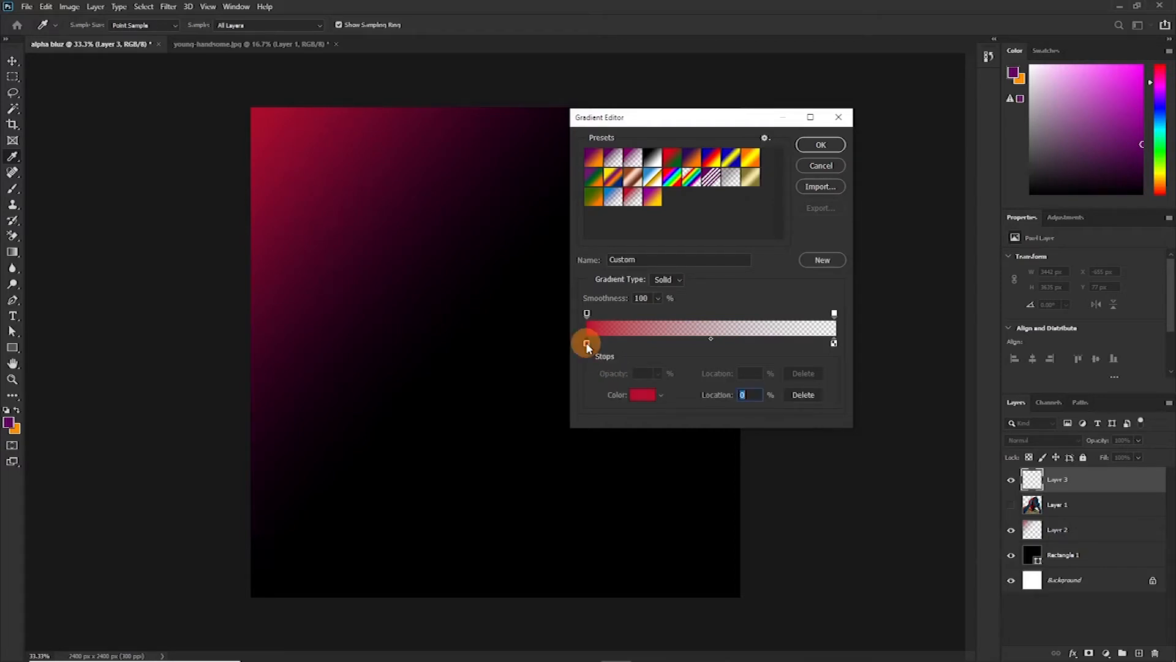
click(642, 395)
text(0090ff)
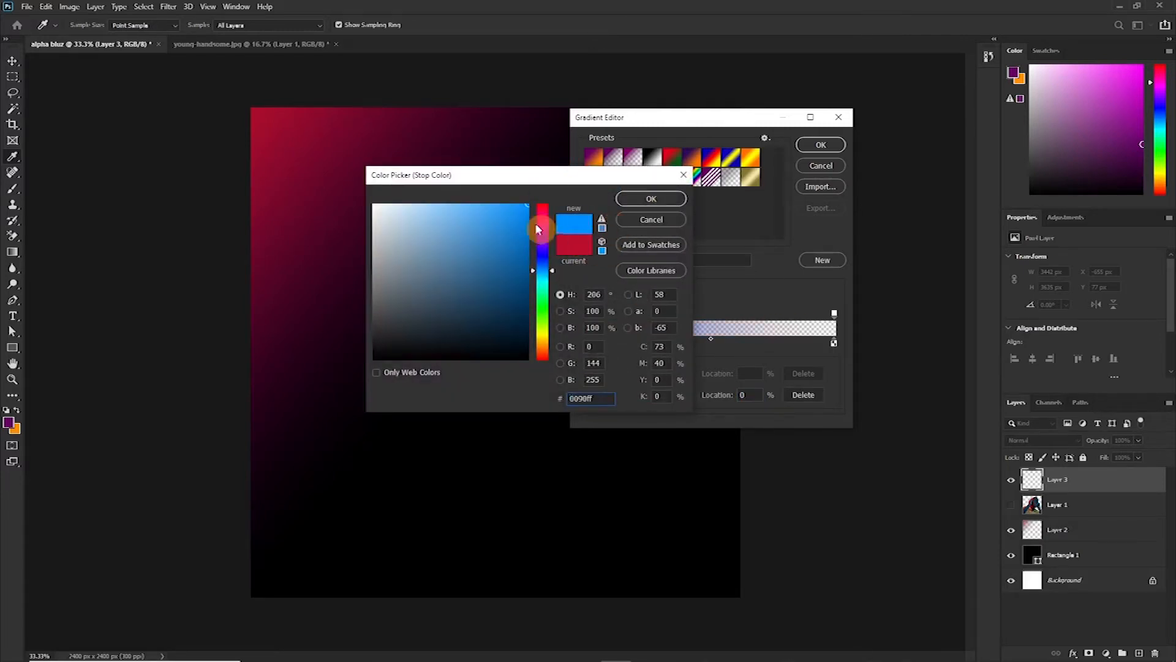
mouse_move(525, 175)
mouse_down()
mouse_move(628, 267)
mouse_move(462, 179)
mouse_move(513, 190)
mouse_up()
click(500, 258)
click(438, 215)
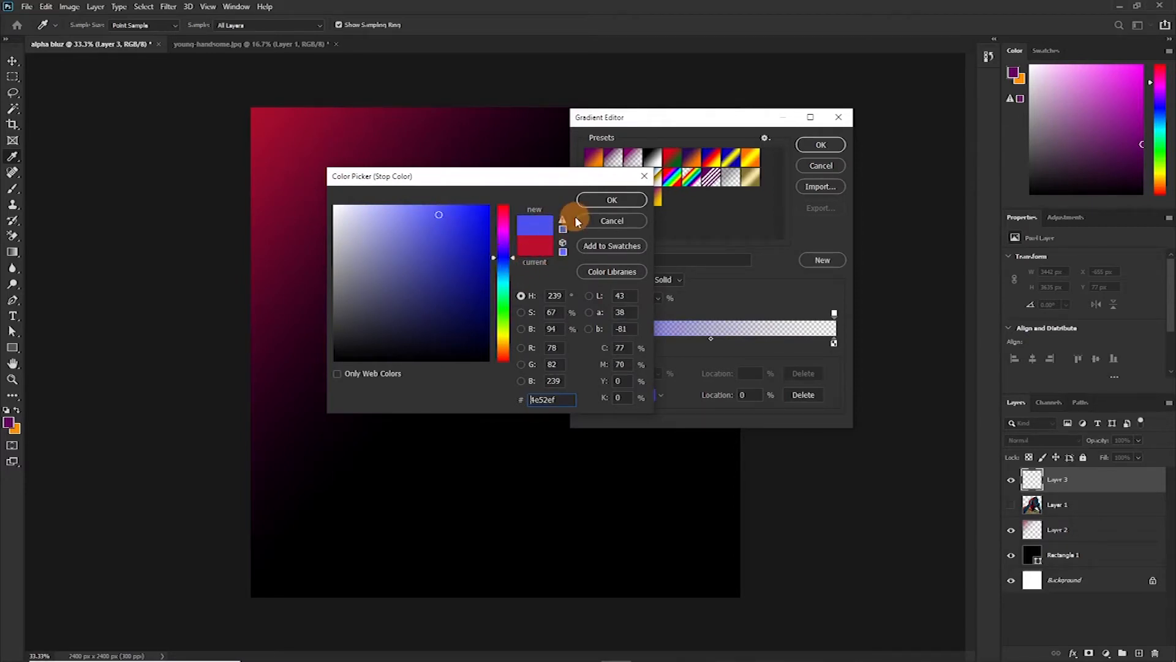
click(619, 225)
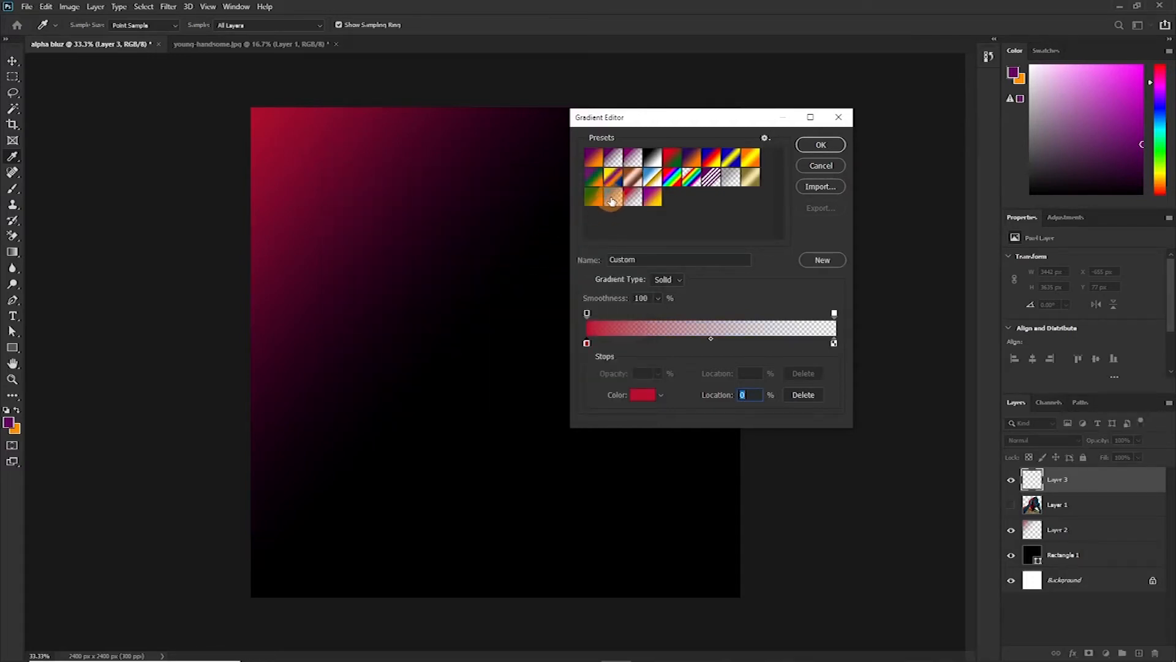
Draw a gradient with the blue-to-transparent preset from the canvas's lower-right corner toward its centre, and show the man's layer again
click(610, 196)
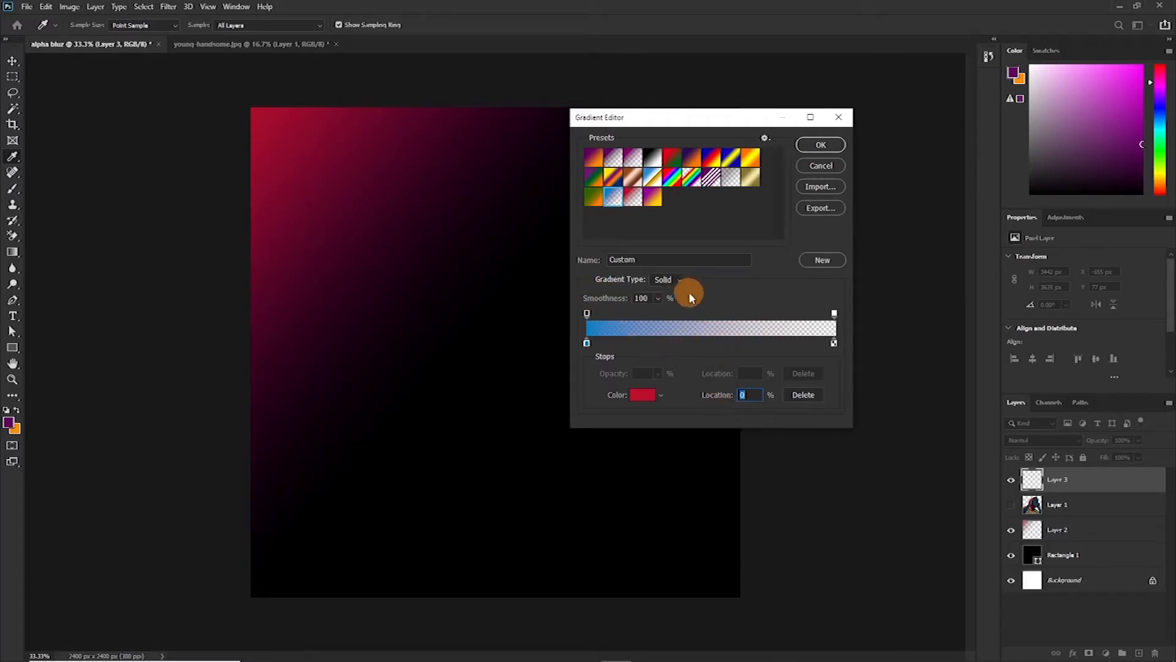
click(832, 145)
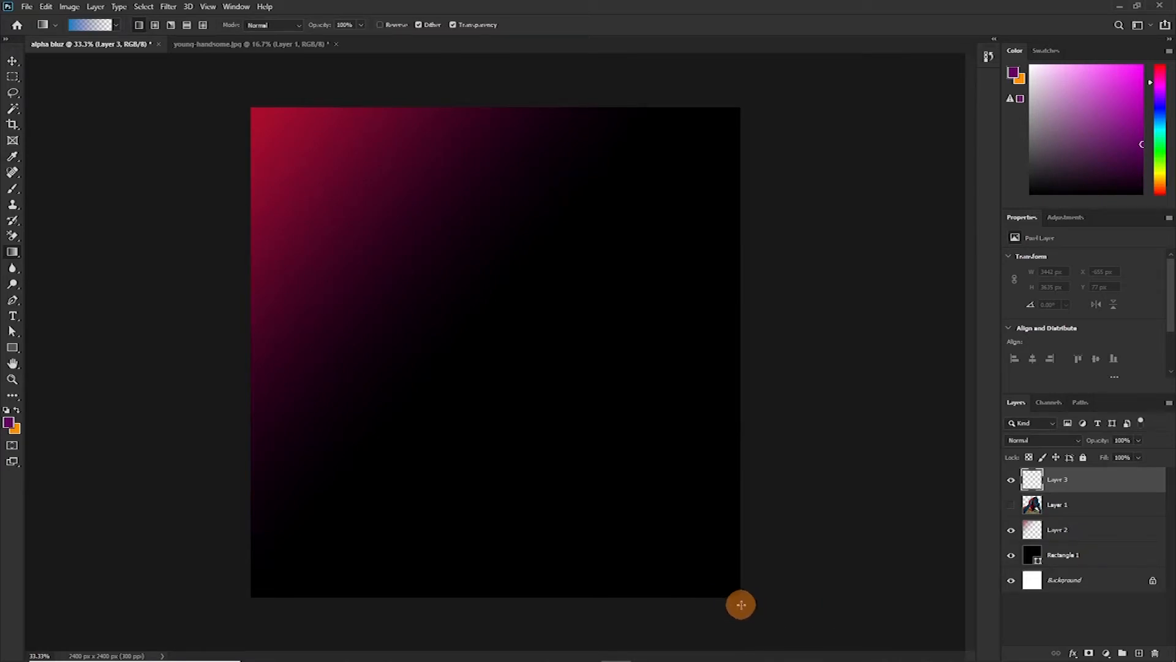
drag(748, 607, 514, 378)
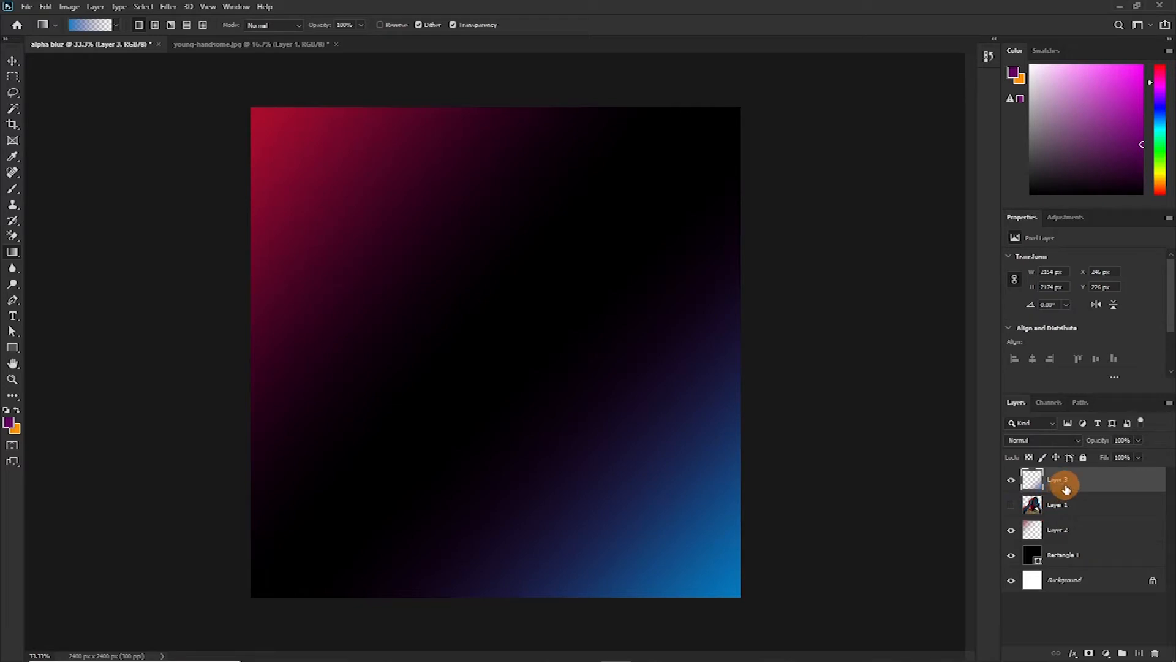
click(1012, 506)
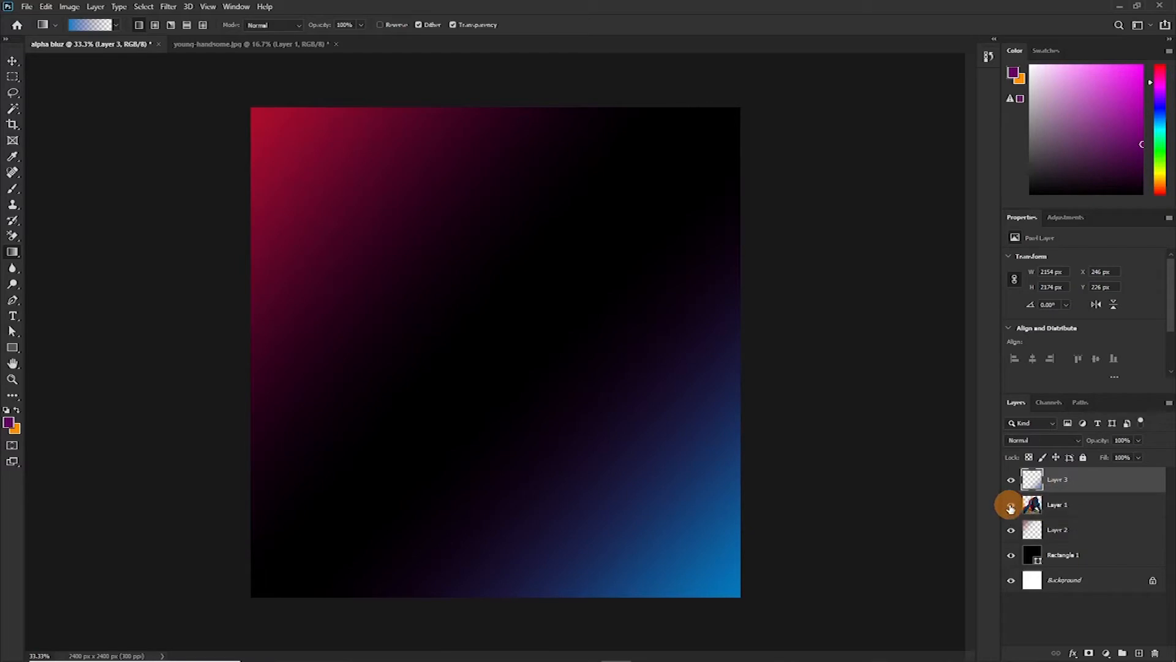
click(1011, 506)
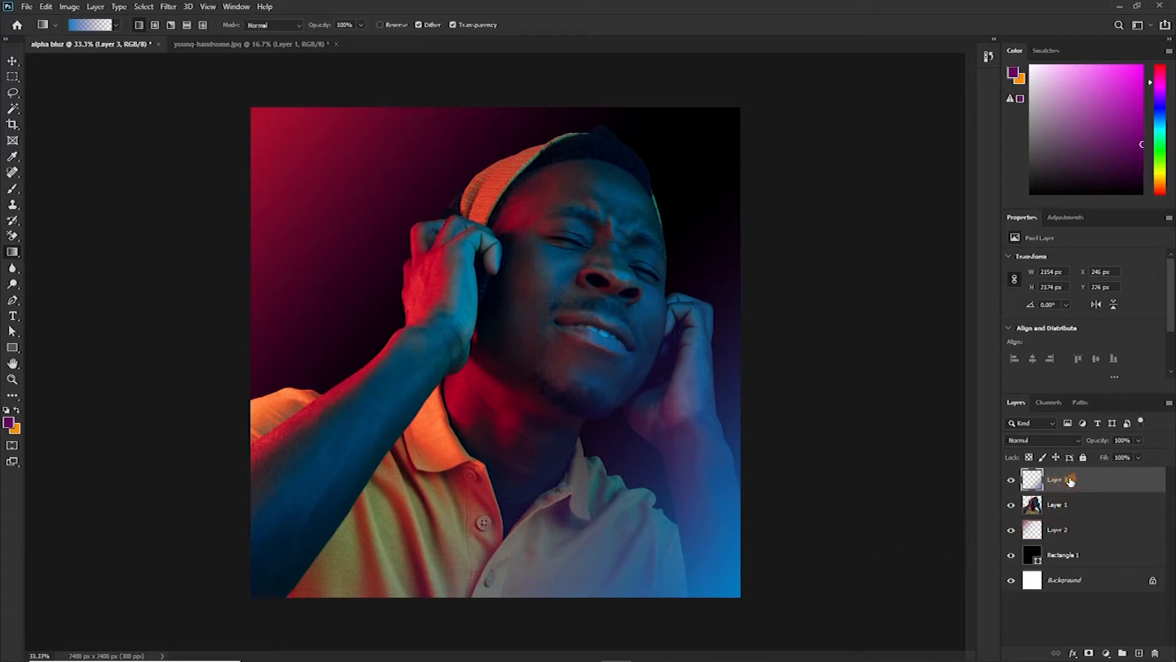
Move the blue gradient layer beneath the man's layer and toggle his visibility to check the background
drag(1070, 480, 1070, 519)
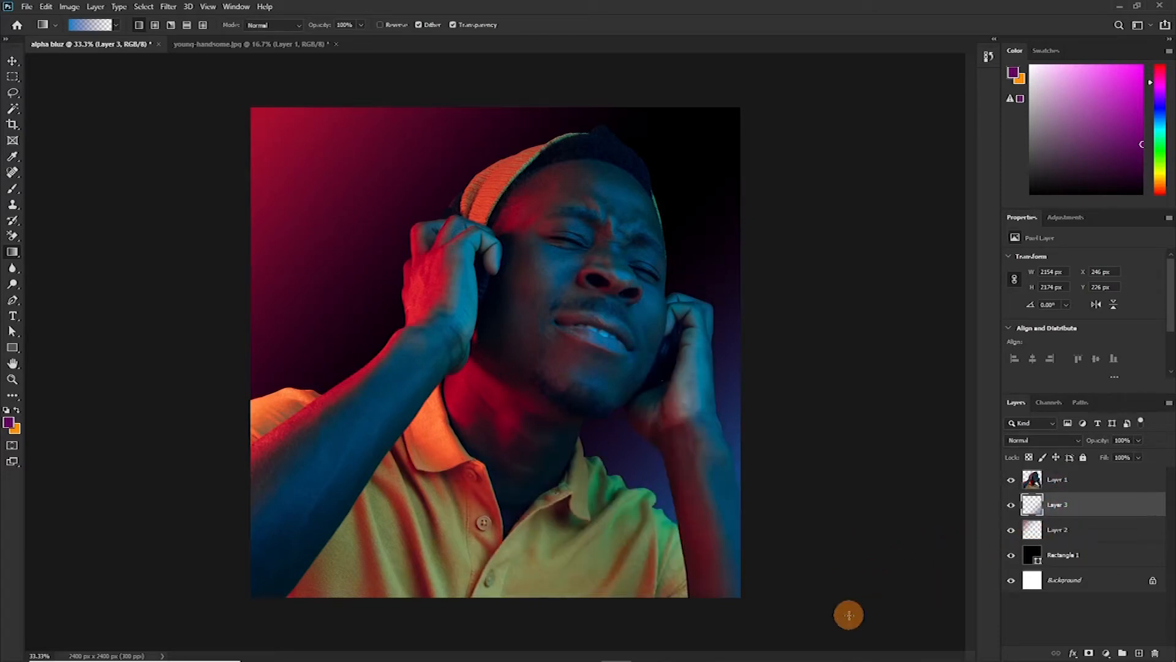
click(1012, 482)
click(1011, 480)
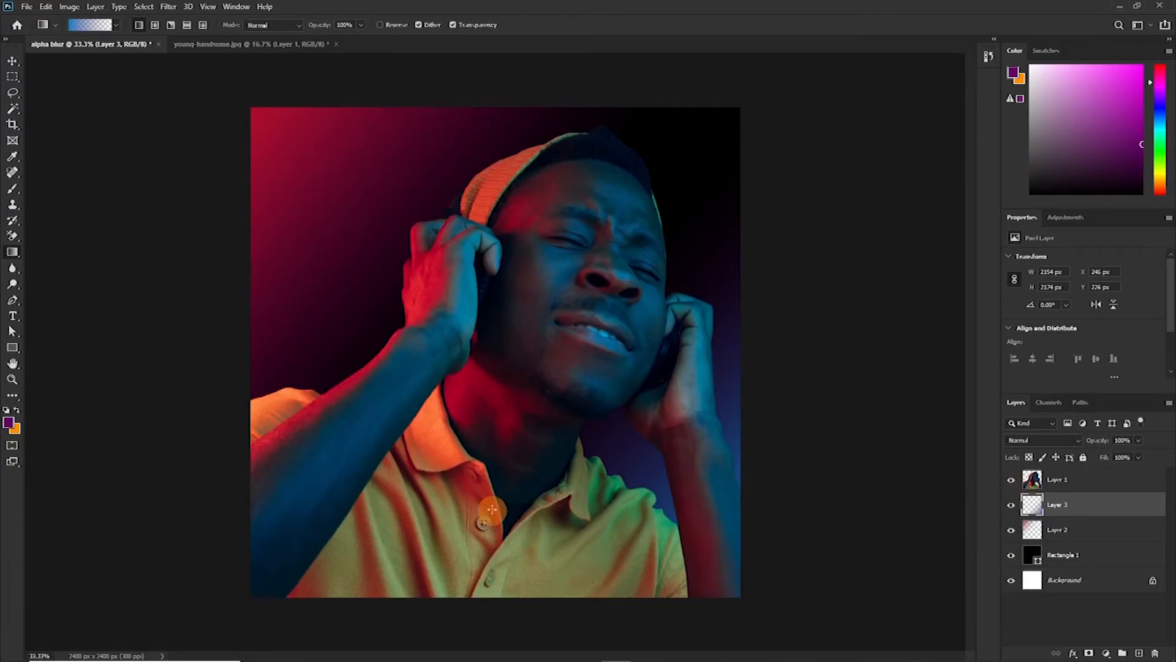
Reposition the man's cutout so his torso fills the canvas, at about X -482 px and Y -684 px
key(v)
drag(468, 535, 619, 341)
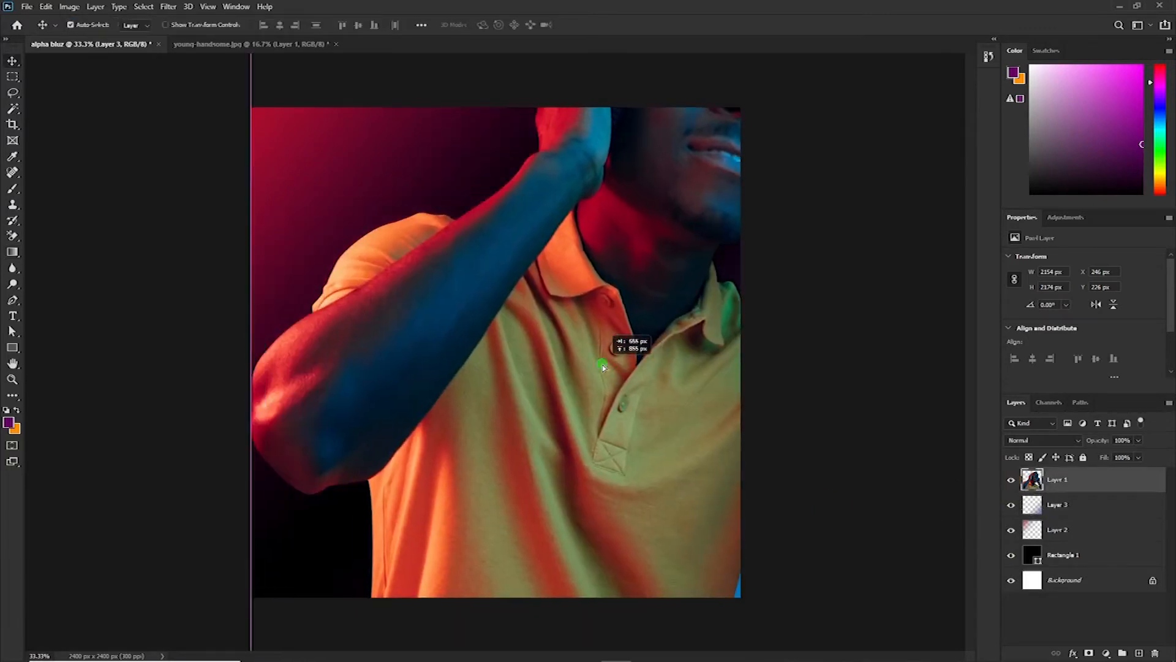
drag(460, 463, 480, 608)
drag(546, 493, 581, 421)
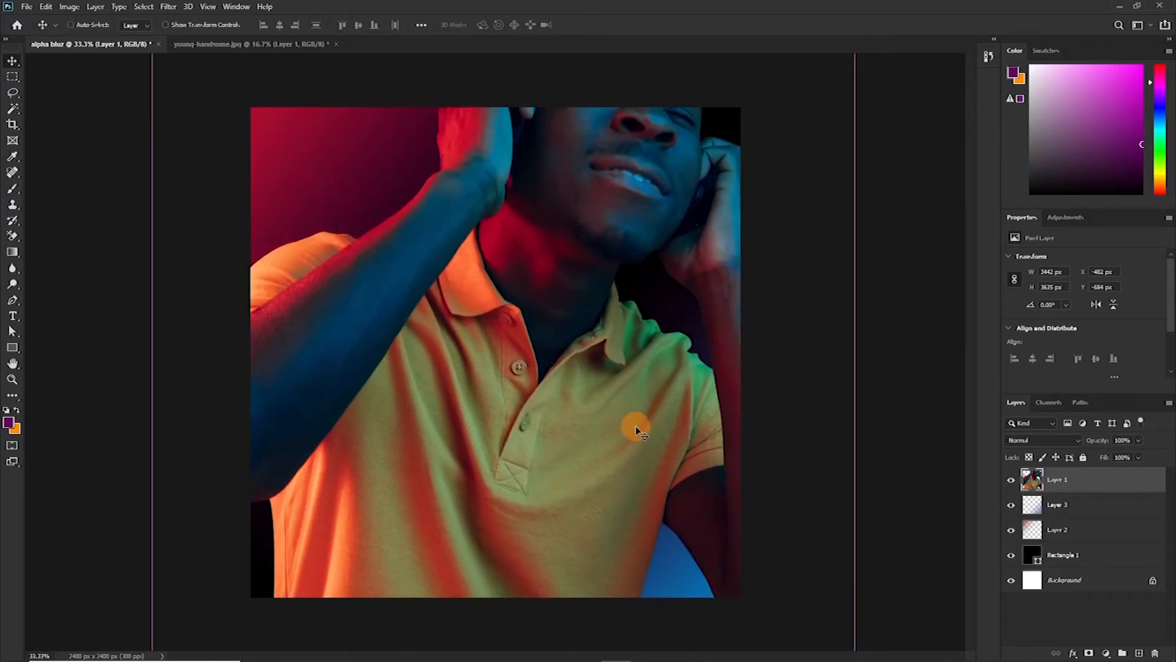
Hide the man's cutout and add an empty layer on top for brush painting
click(1011, 479)
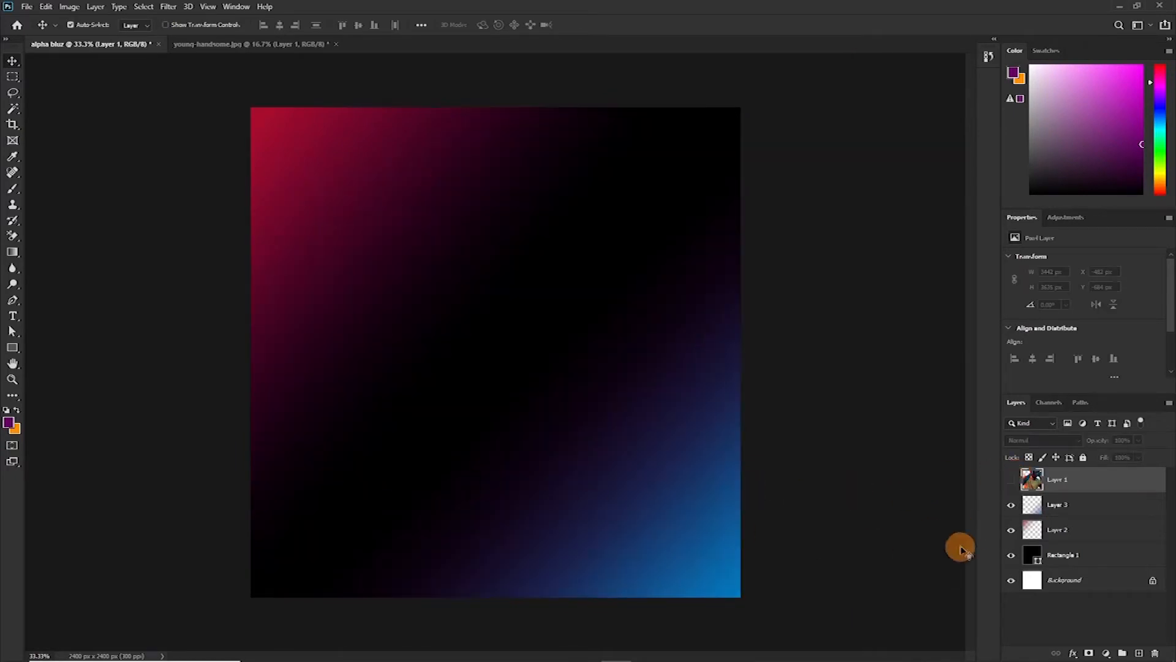
key(ctrl+shift+alt+n)
key(b)
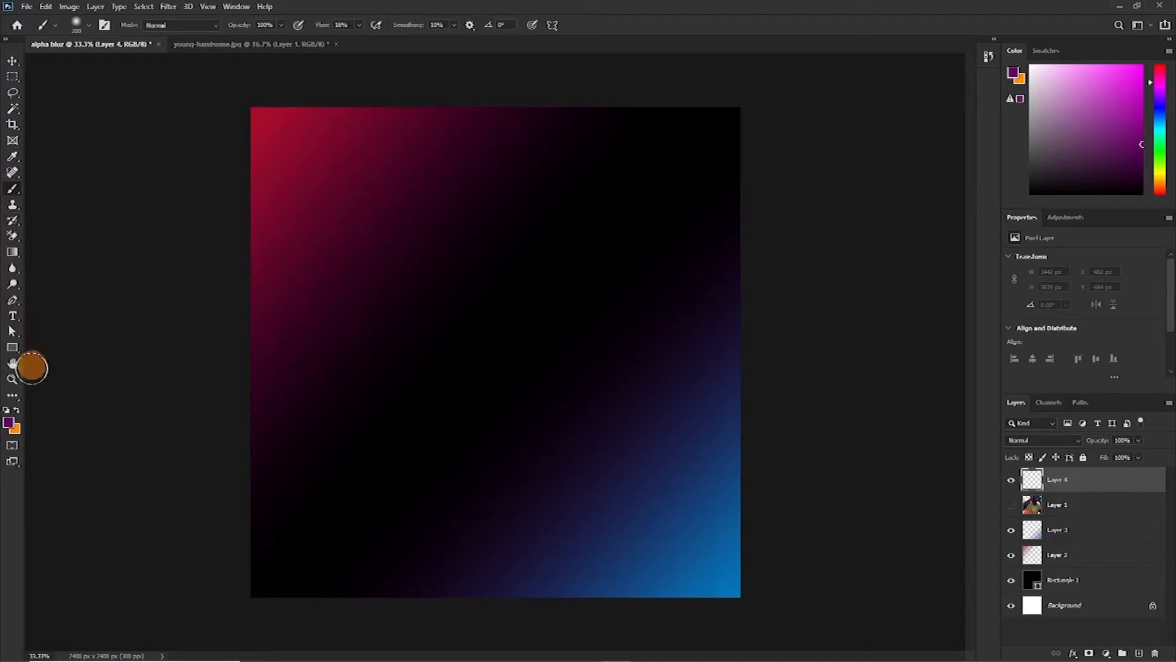
Set the brush's foreground colour to bright orange, ff9c00
click(9, 424)
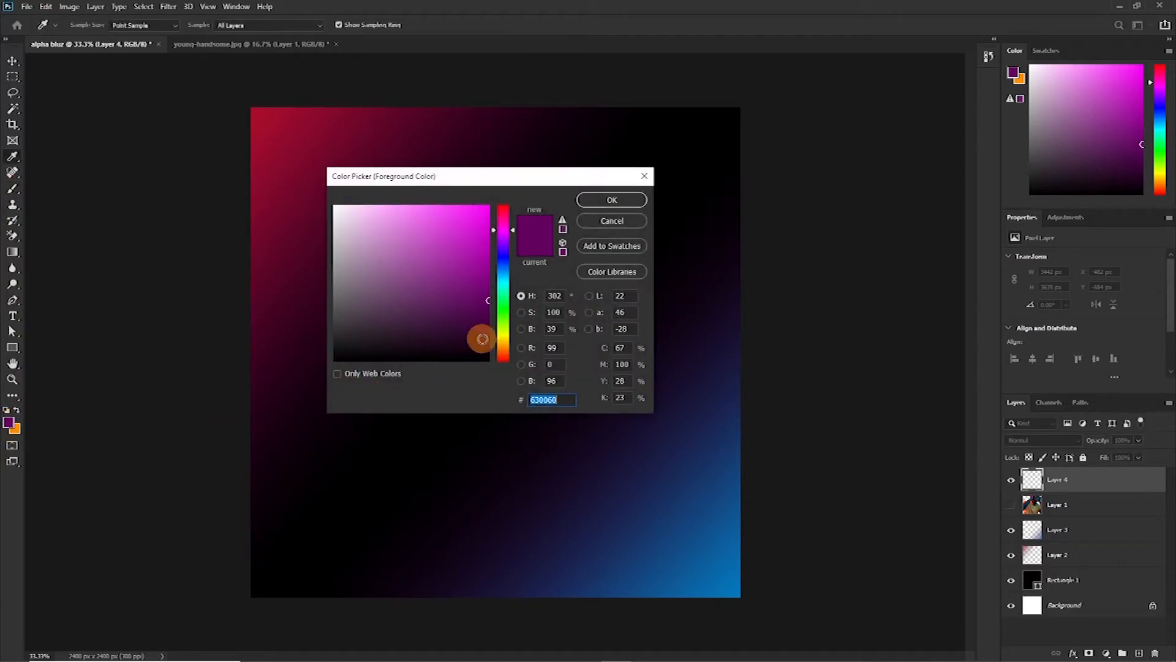
click(497, 340)
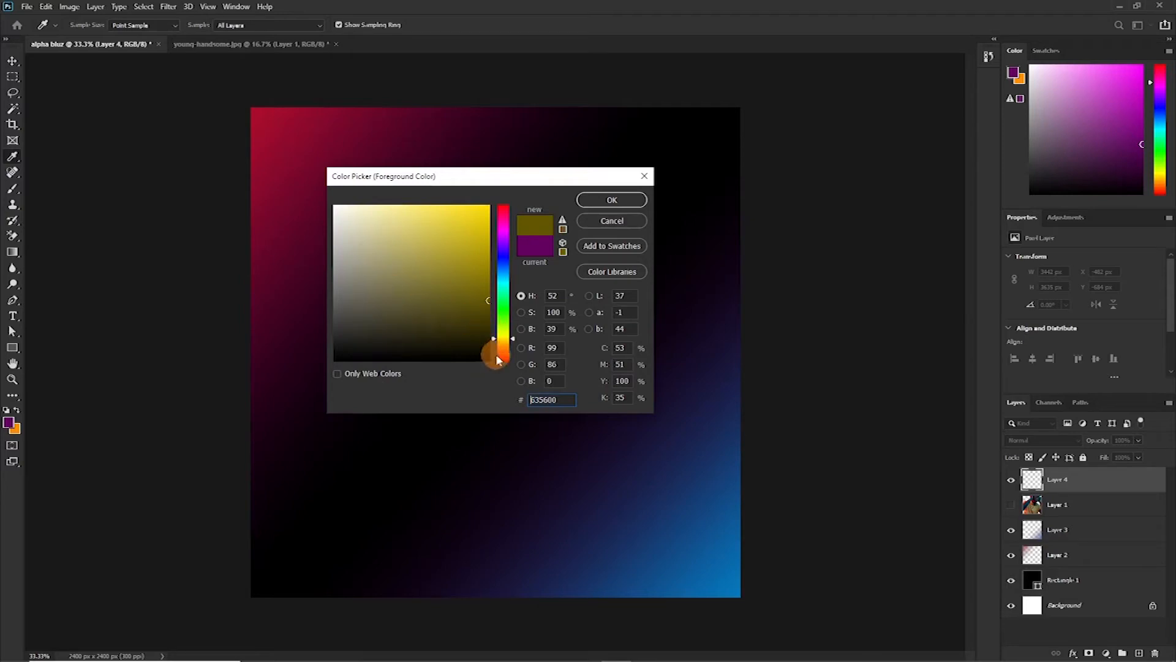
click(503, 346)
drag(456, 219, 543, 178)
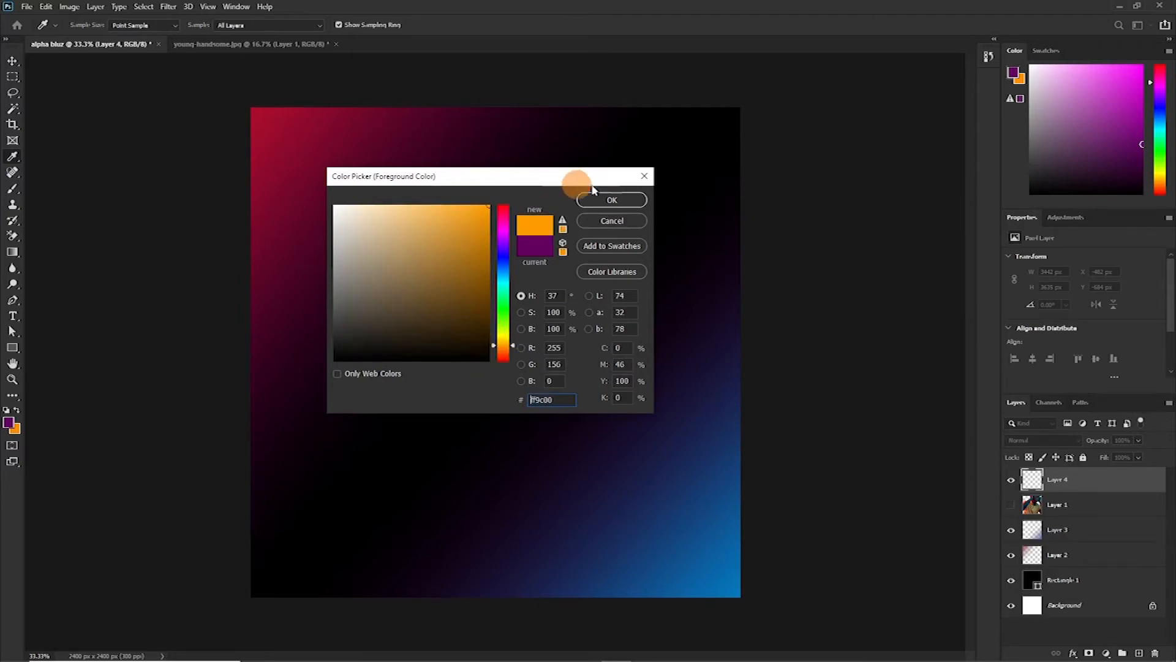
click(610, 205)
key(b)
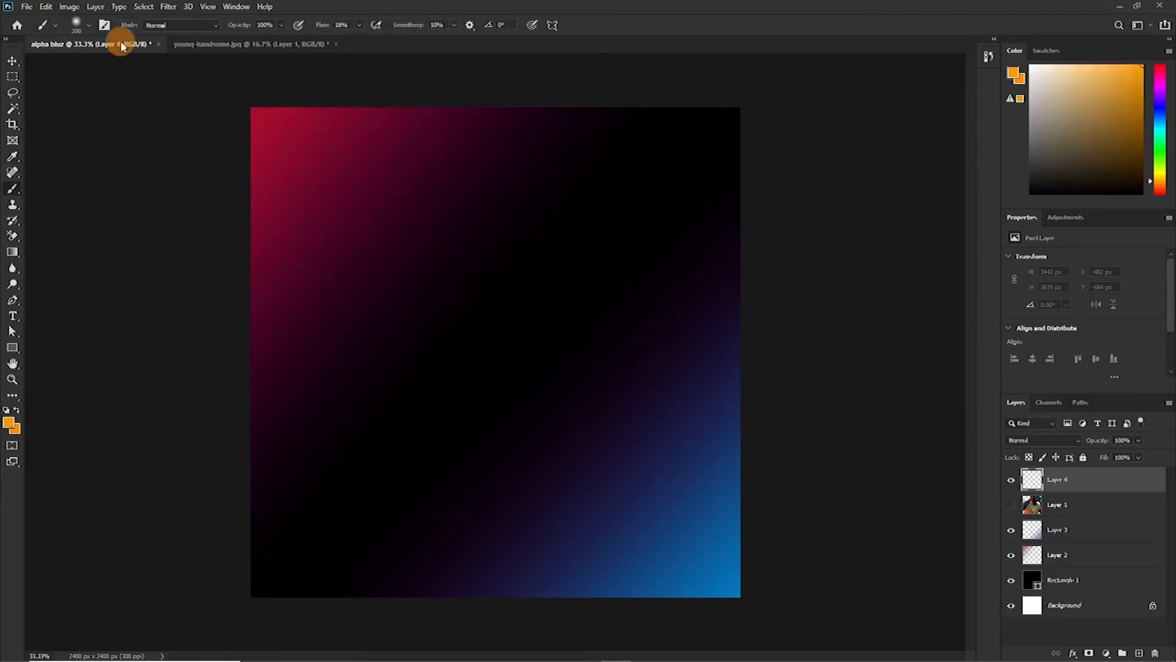
Enlarge the soft brush with 0% hardness to over 1100 px and dab a faint orange glow at the canvas's centre
click(90, 27)
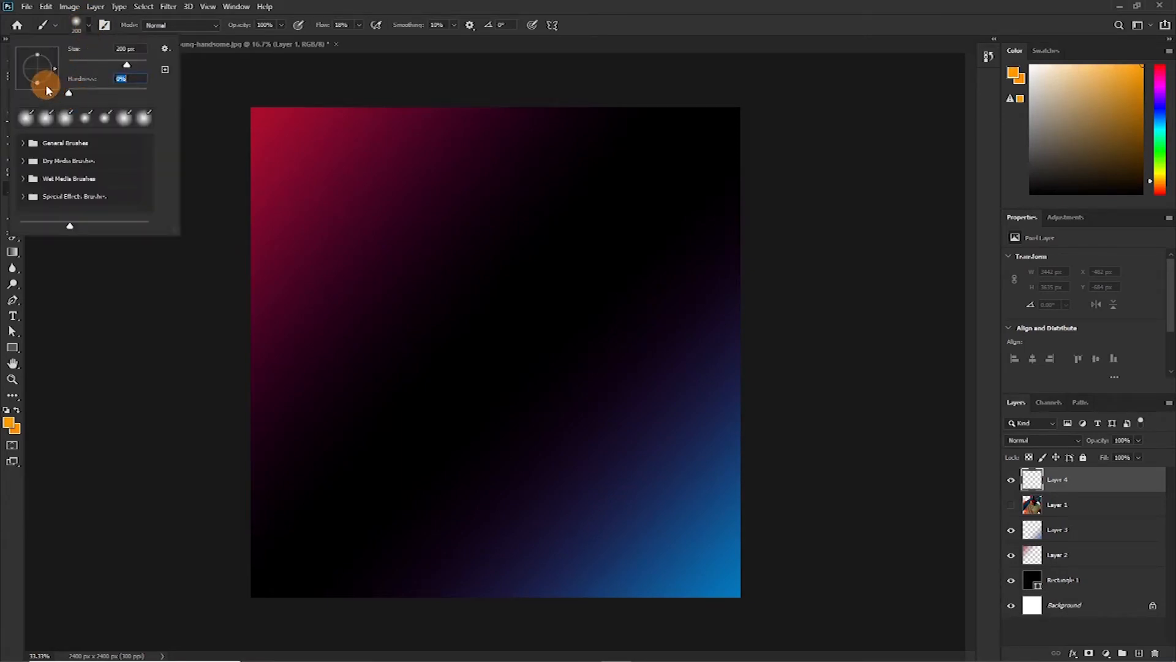
drag(129, 63, 139, 65)
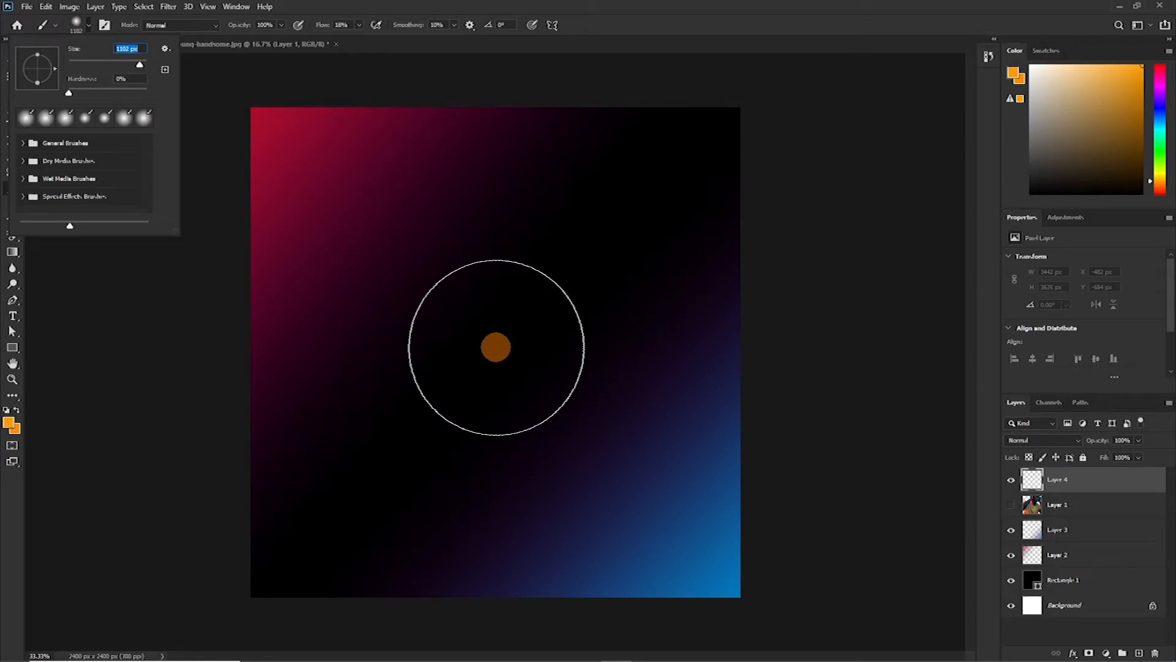
click(497, 347)
click(501, 350)
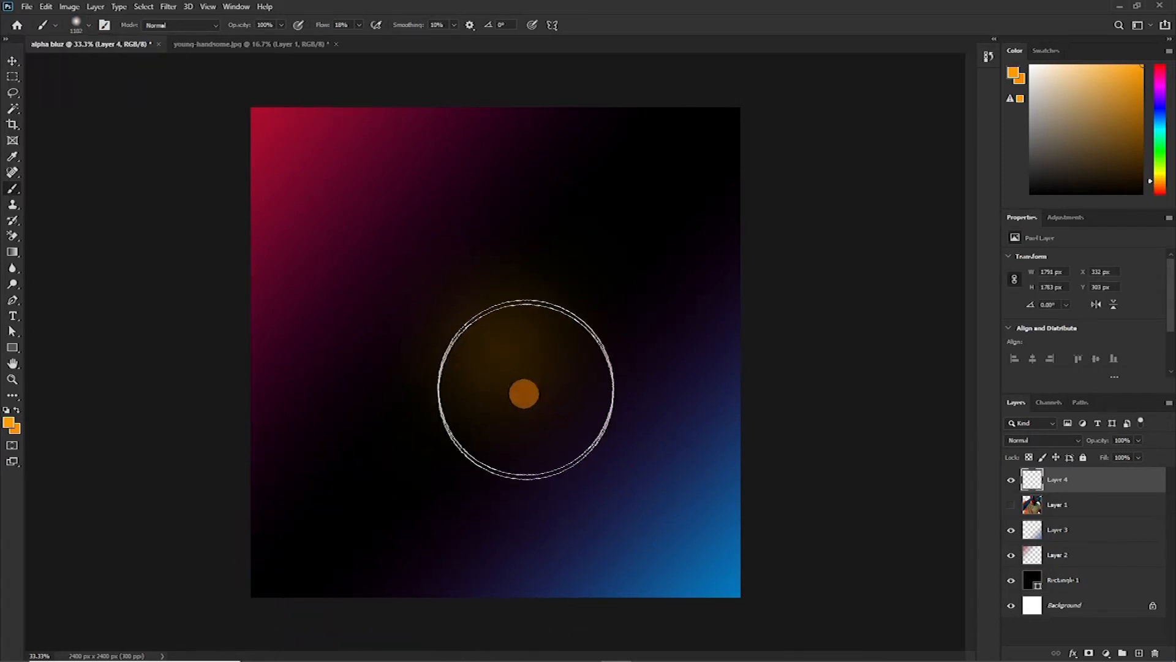
Enlarge the brush to about 2300 px and build up a wider orange glow over the canvas's centre
key(bracketright)
key(bracketright)
key(bracketright)
key(bracketright)
key(bracketright)
key(bracketright)
key(bracketright)
key(bracketright)
key(bracketright)
key(bracketright)
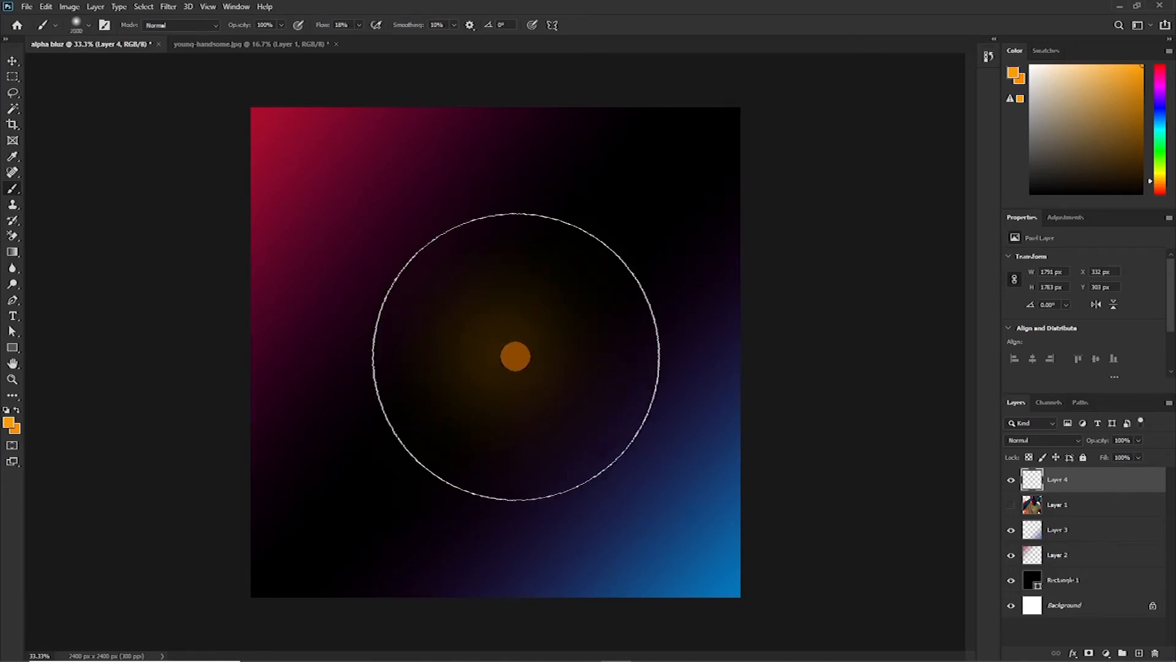
click(509, 351)
click(509, 351)
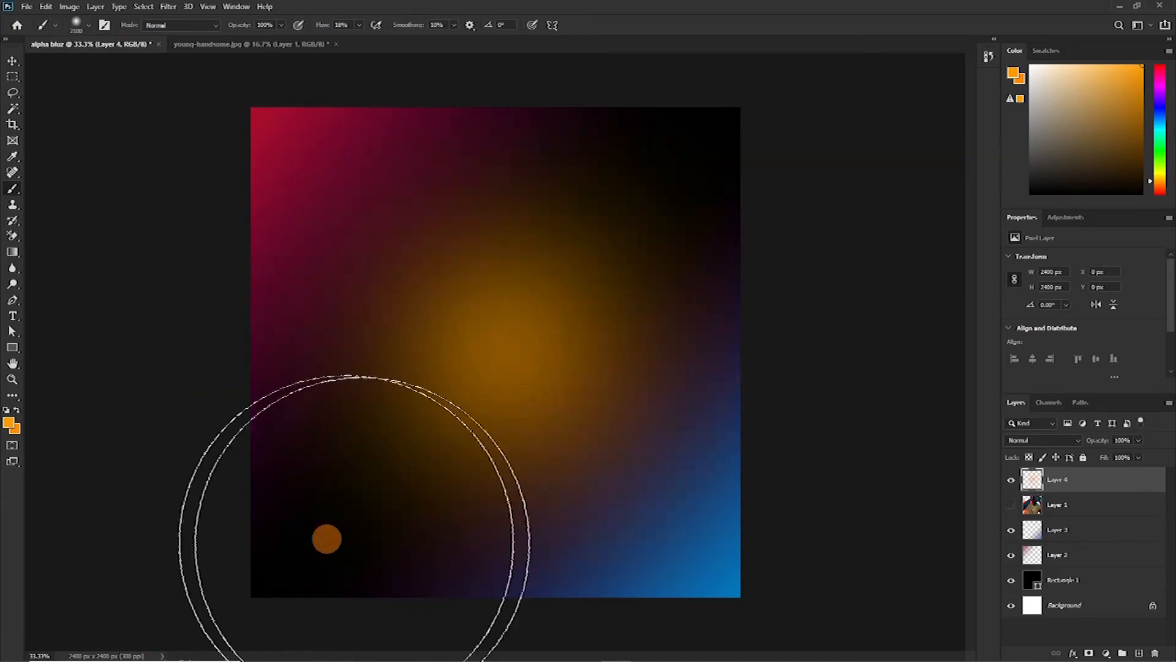
Stack the orange glow layer directly beneath the man's layer, check it with his cutout shown, and hide him again
key(v)
click(1058, 482)
drag(1058, 483, 1058, 516)
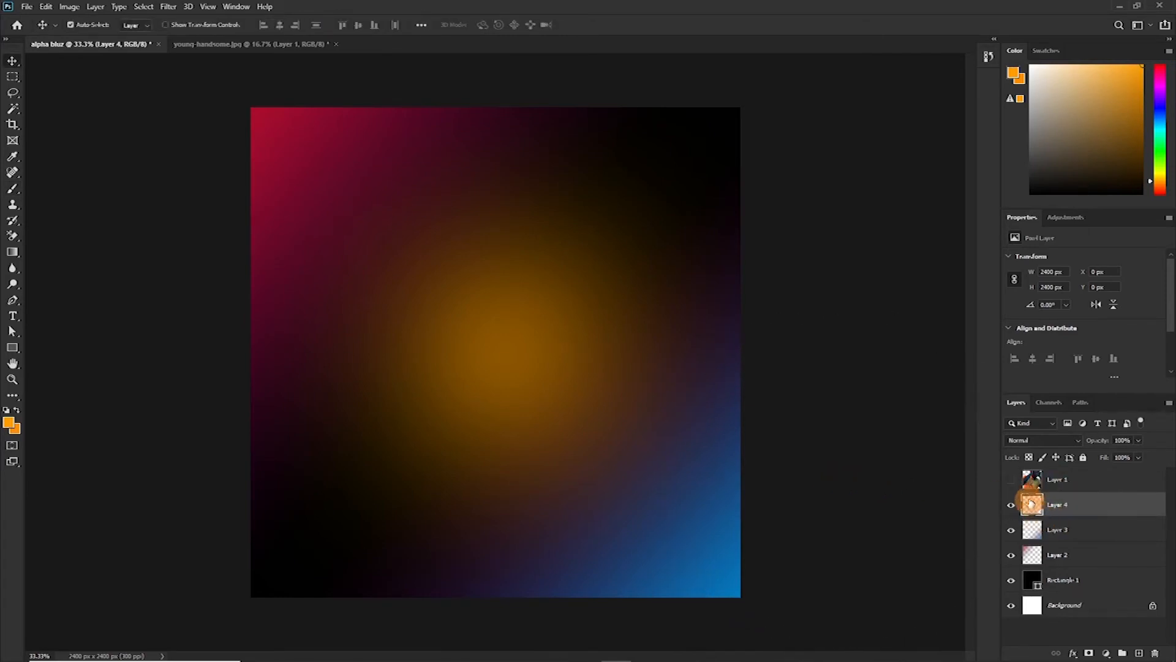
click(1011, 481)
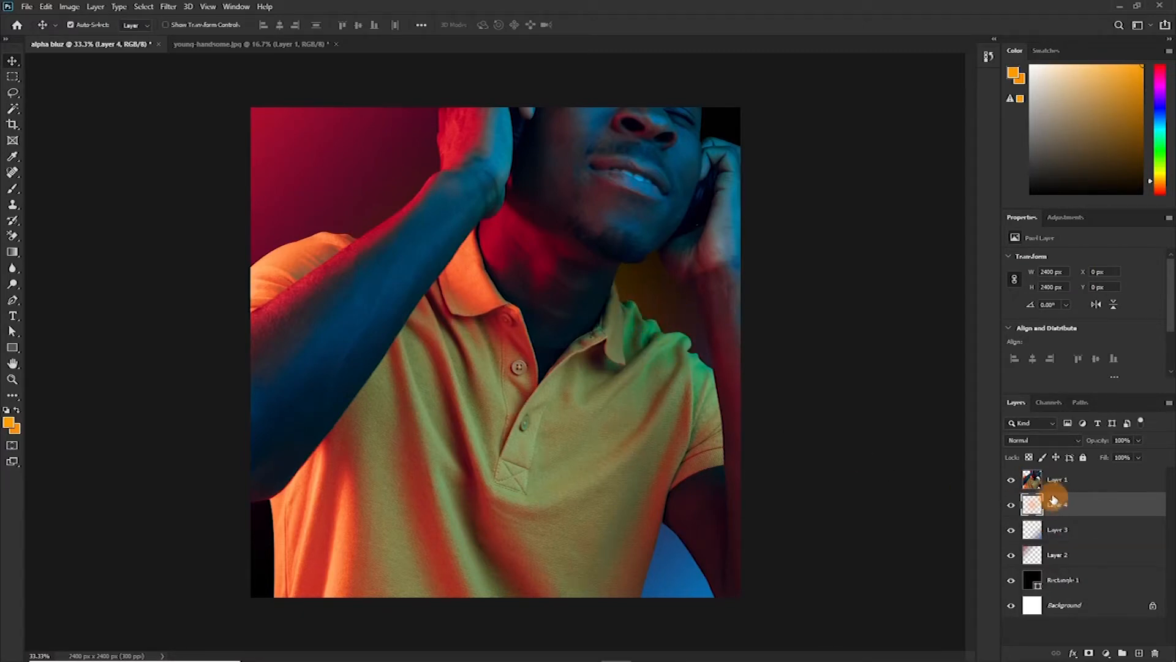
click(1011, 480)
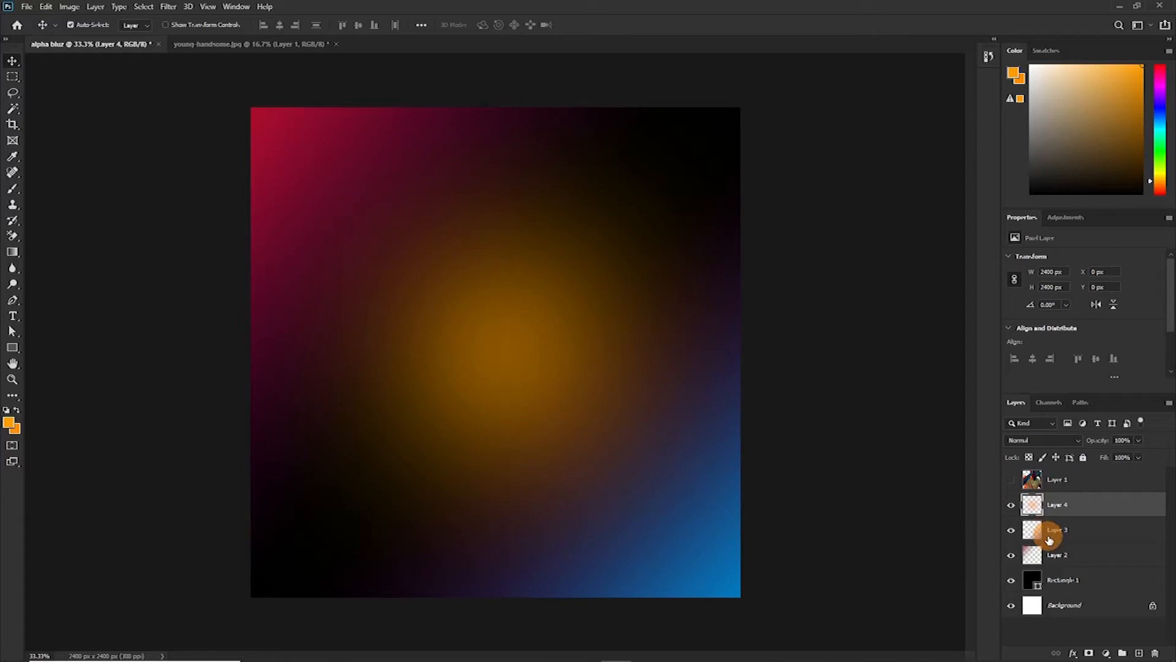
Shift the orange glow to about X -135 px and Y 69 px and set its layer opacity to 75%
drag(526, 354, 501, 365)
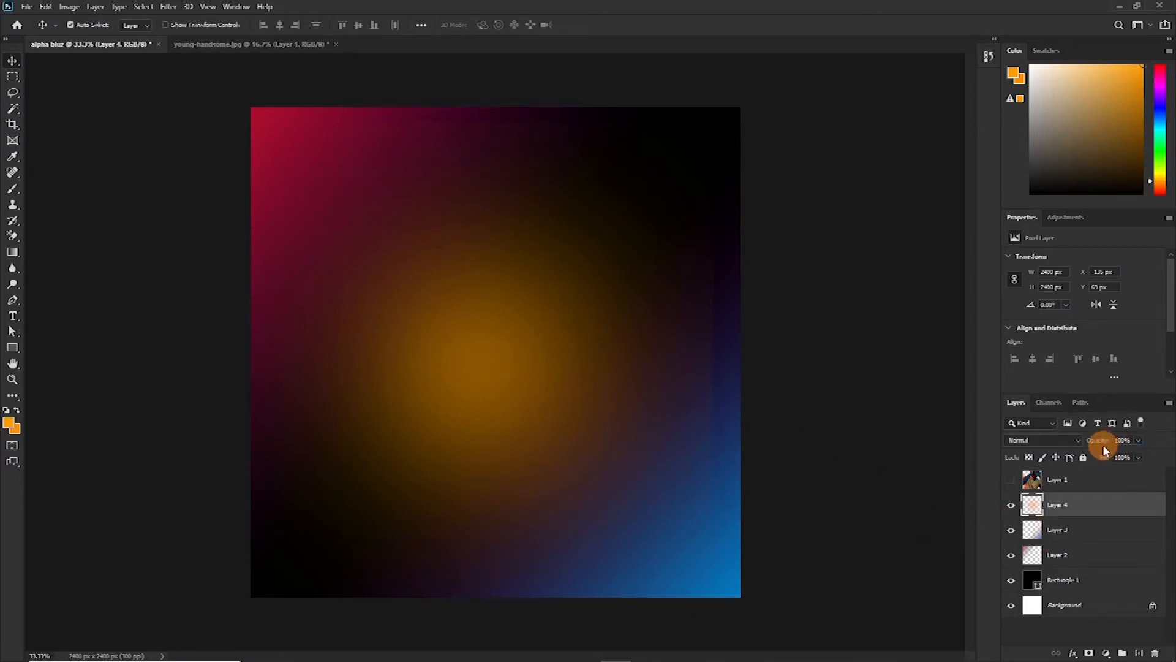
drag(1100, 444, 1086, 444)
key(ctrl)
Scale the orange glow to about 110% and position it at about X -186 px and Y -77 px
key(ctrl+t)
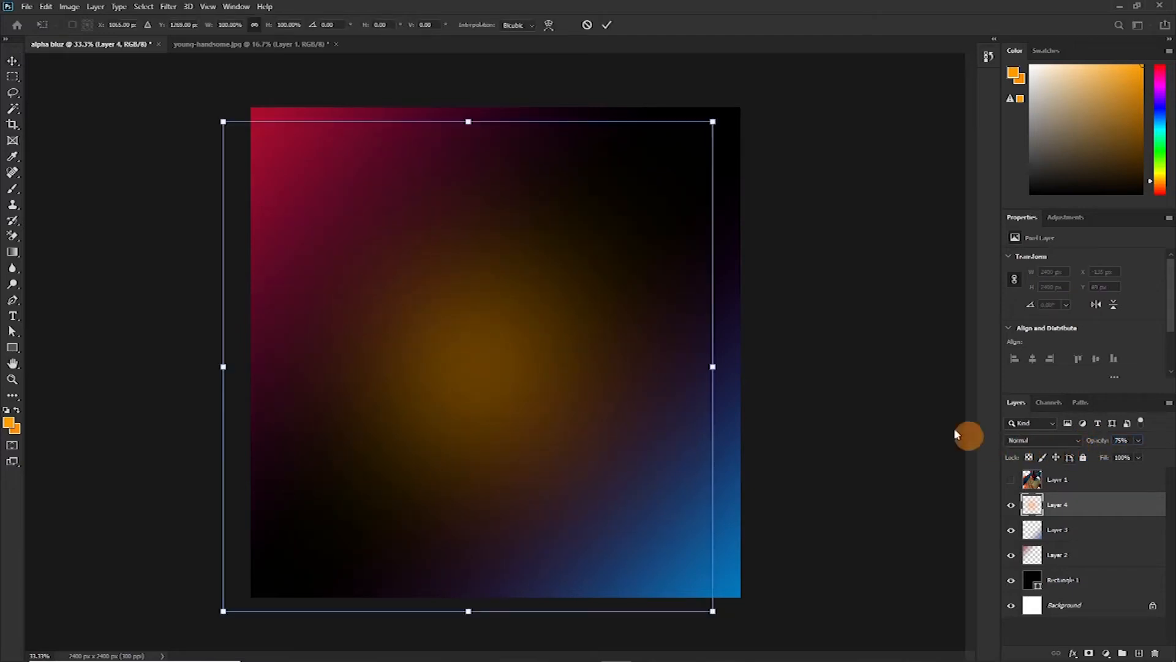
drag(525, 359, 529, 358)
drag(719, 364, 758, 364)
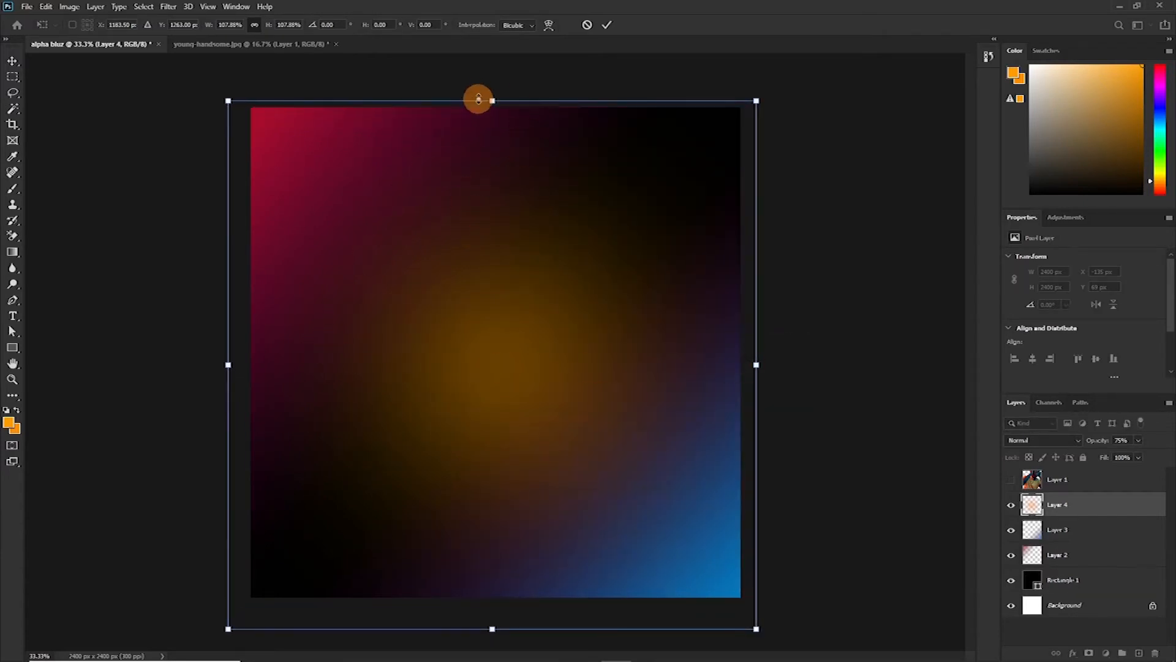
drag(490, 100, 488, 89)
drag(541, 275, 532, 280)
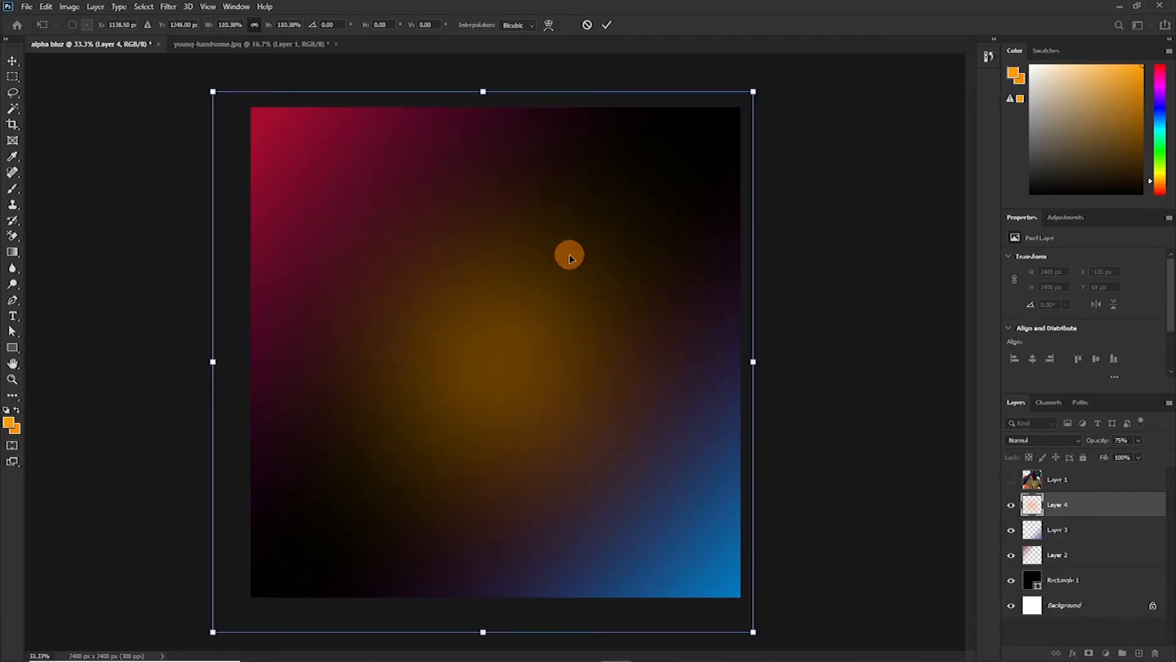
key(Return)
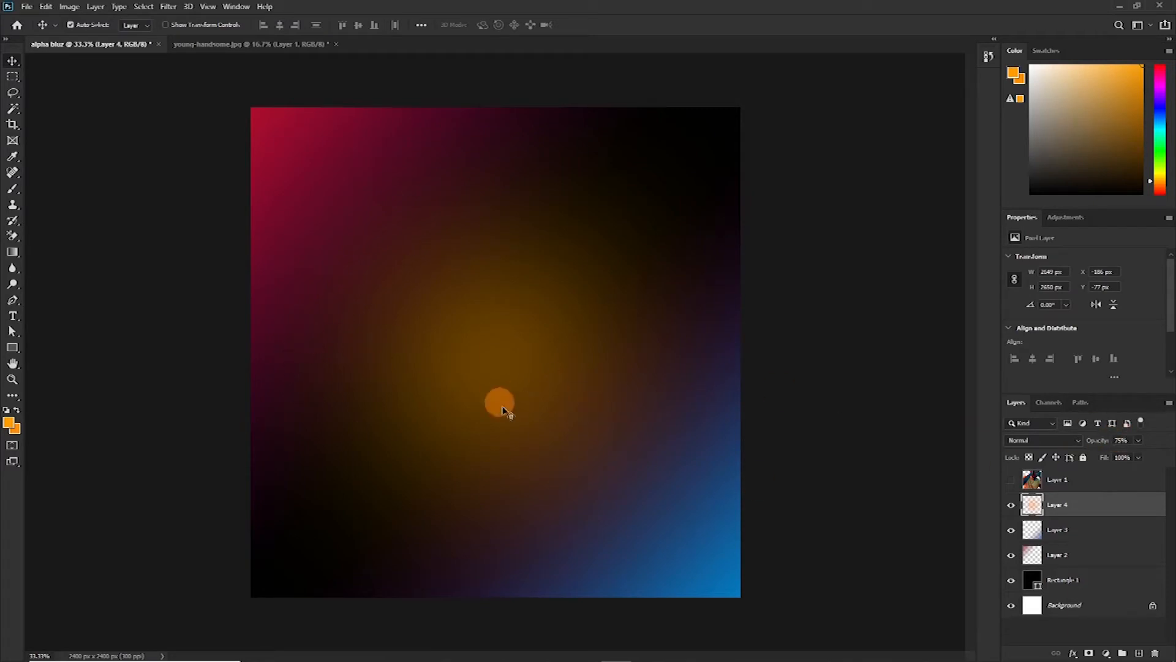
click(1012, 486)
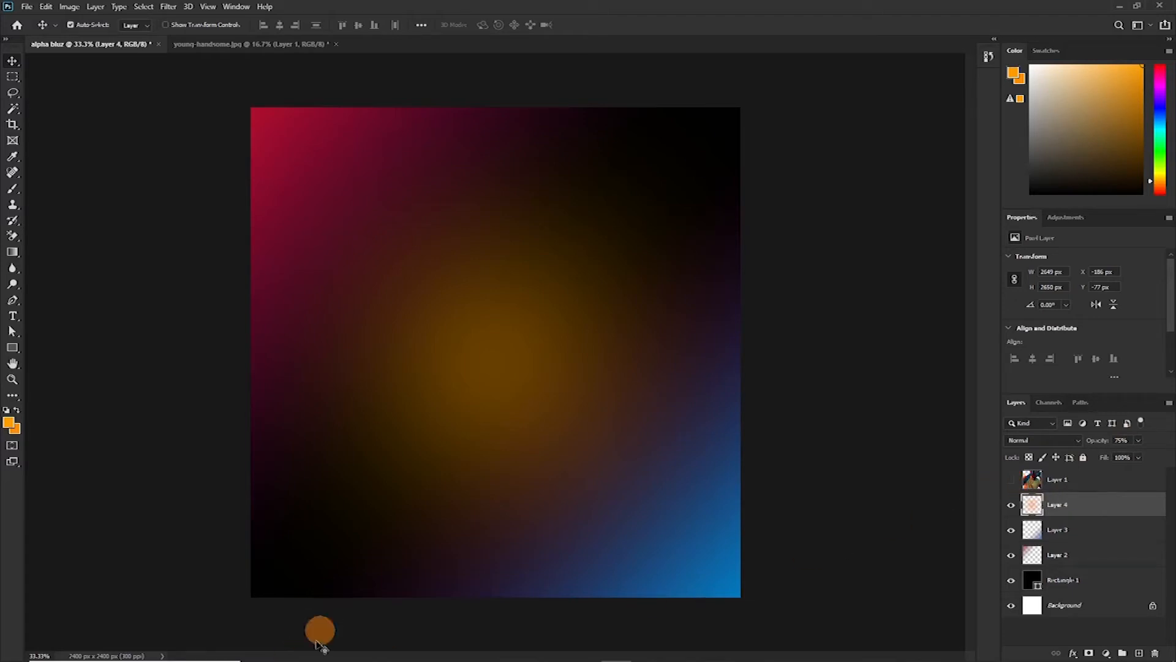
Switch to File Explorer, compare the two spline images in the album cover art folder, and place "spline black" centred above the glow layer
mouse_move(310, 660)
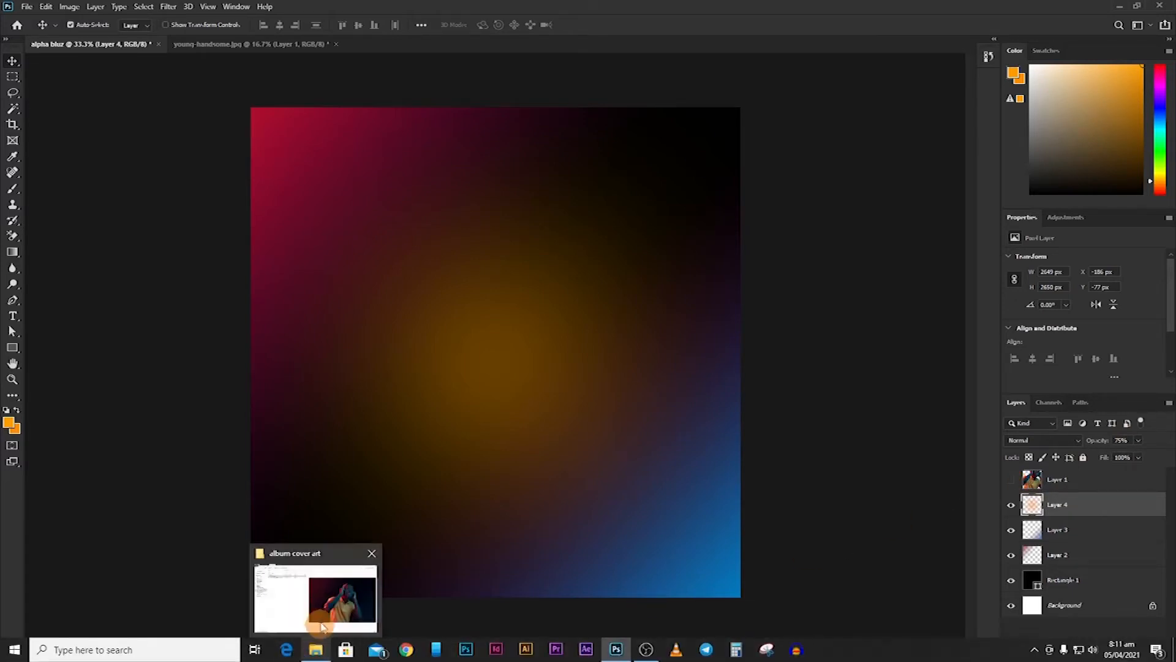
click(317, 579)
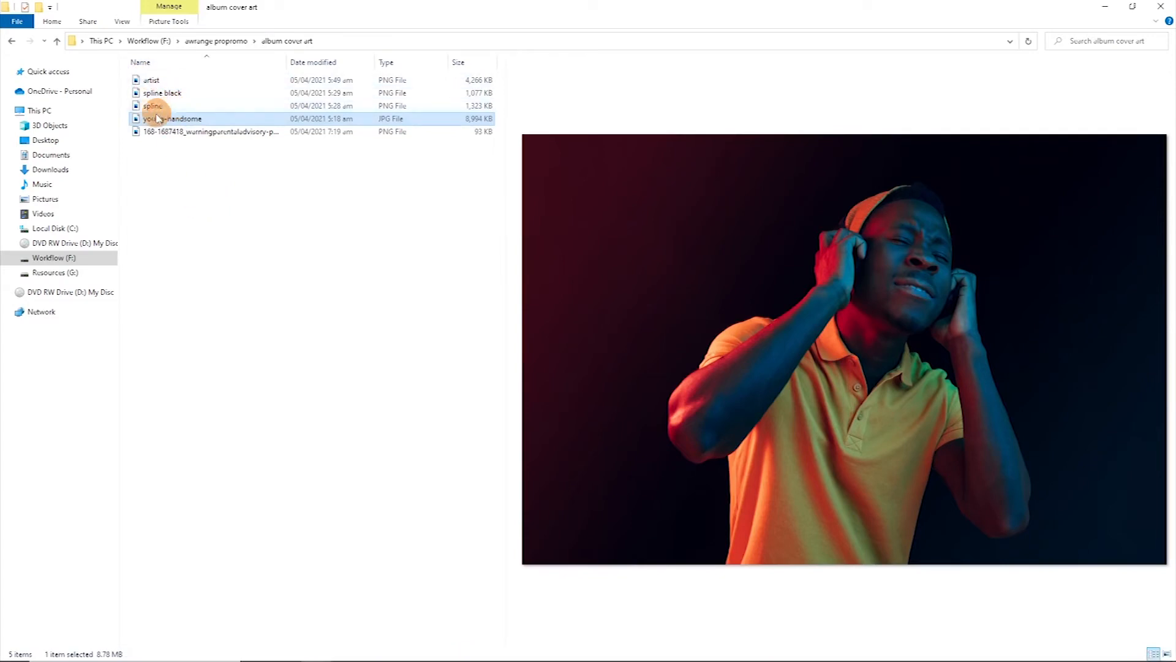
click(177, 109)
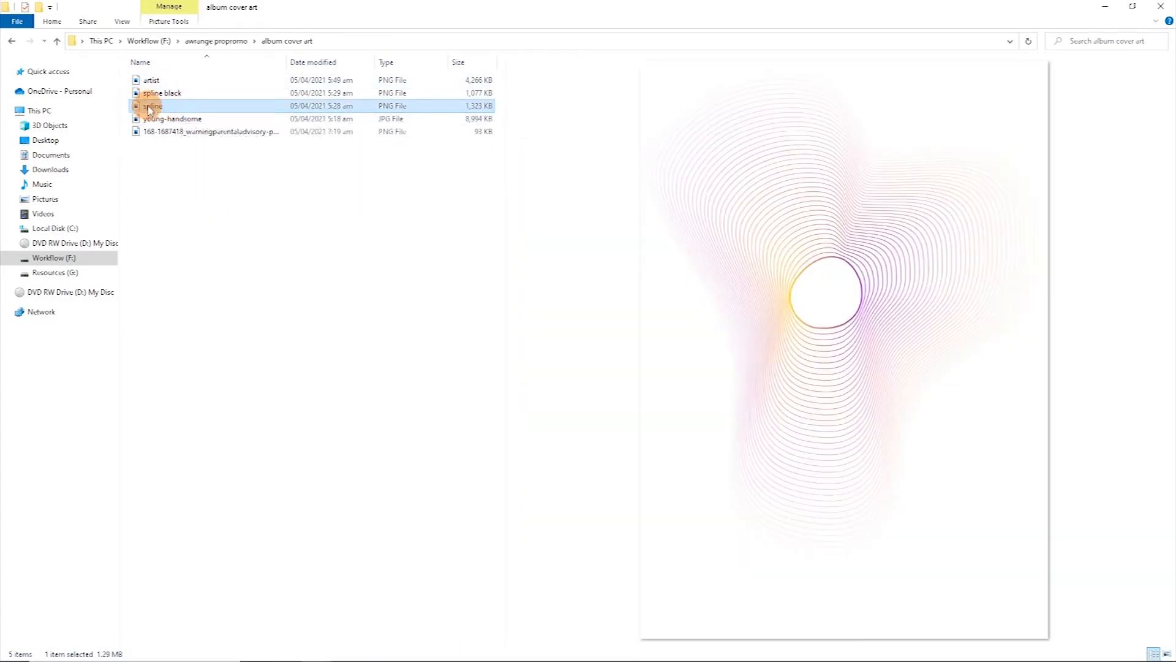
click(151, 95)
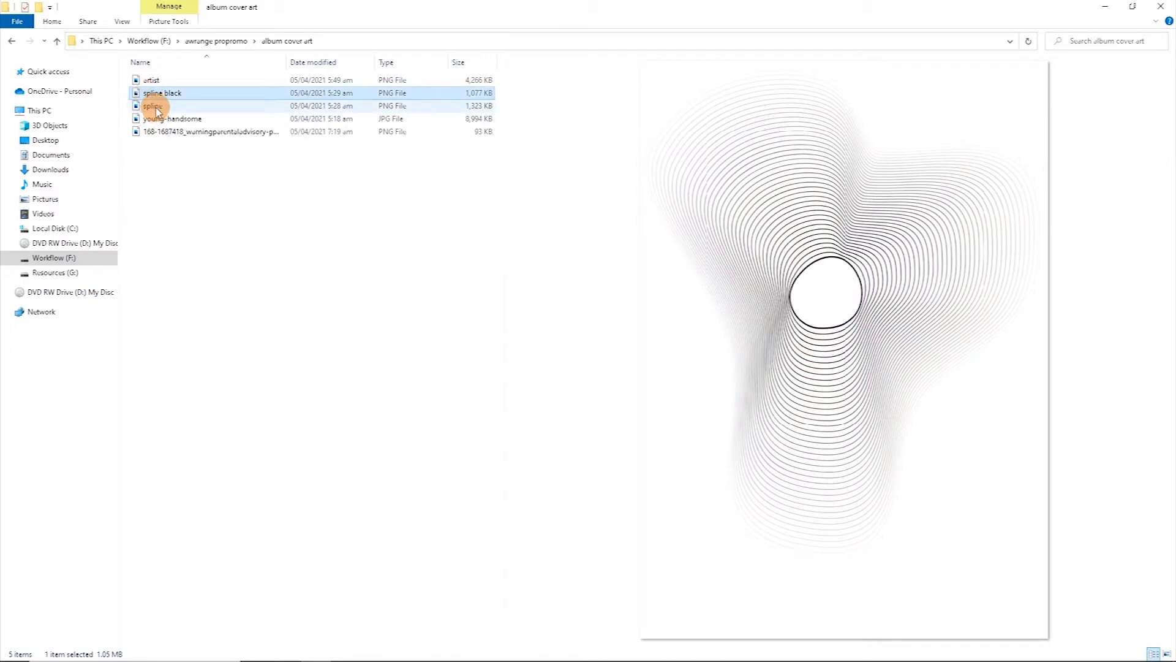
click(153, 106)
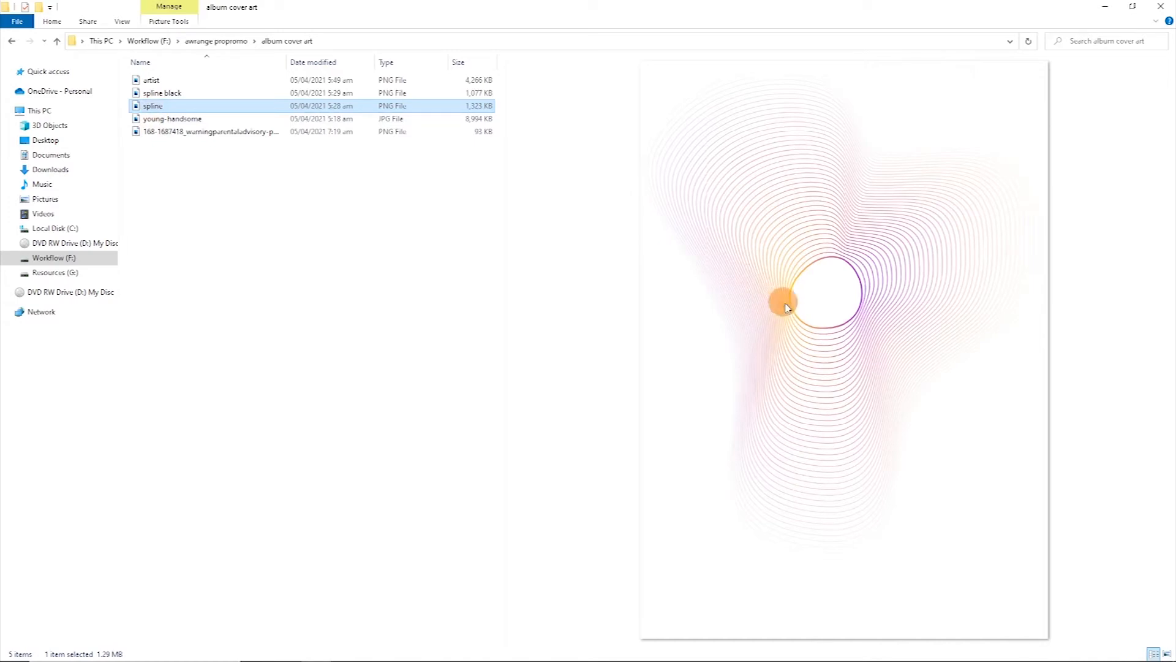
click(171, 97)
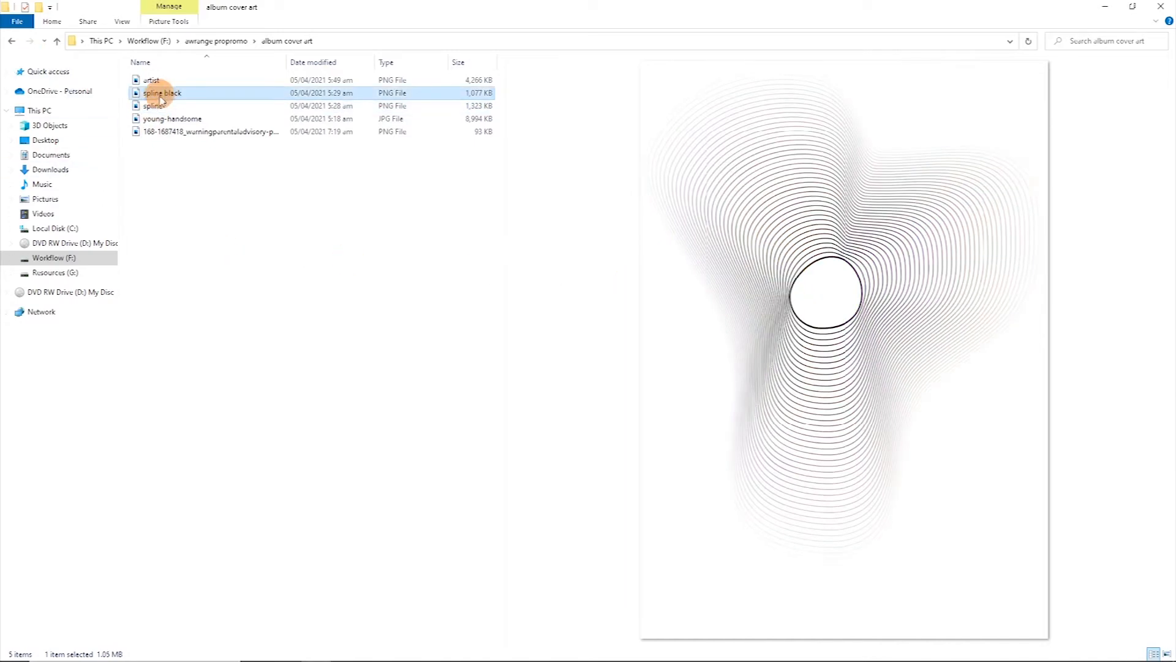
drag(154, 96, 491, 430)
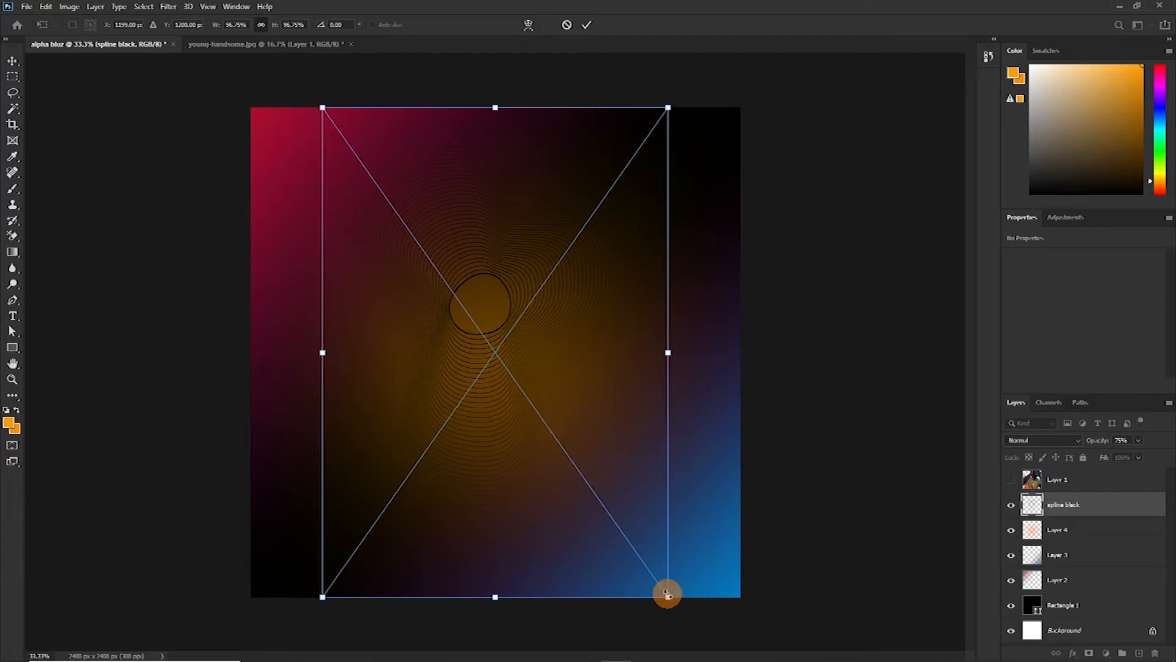
key(Return)
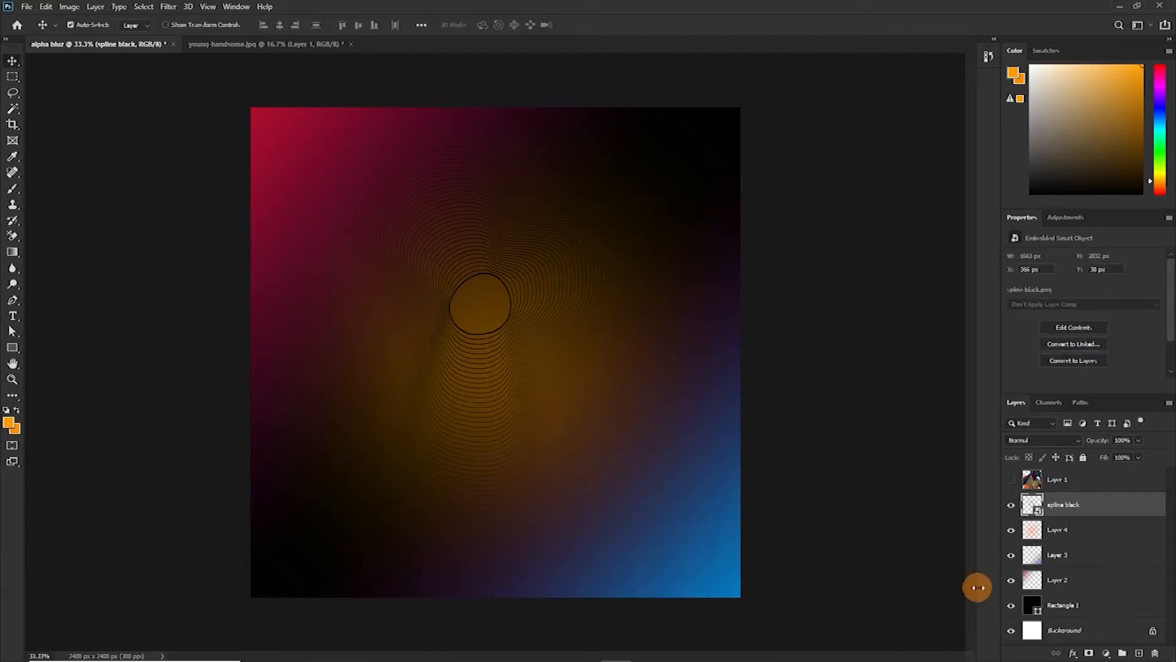
Add a Gradient Overlay to the "spline black" layer and choose the purple-to-yellow gradient preset
double_click(1111, 514)
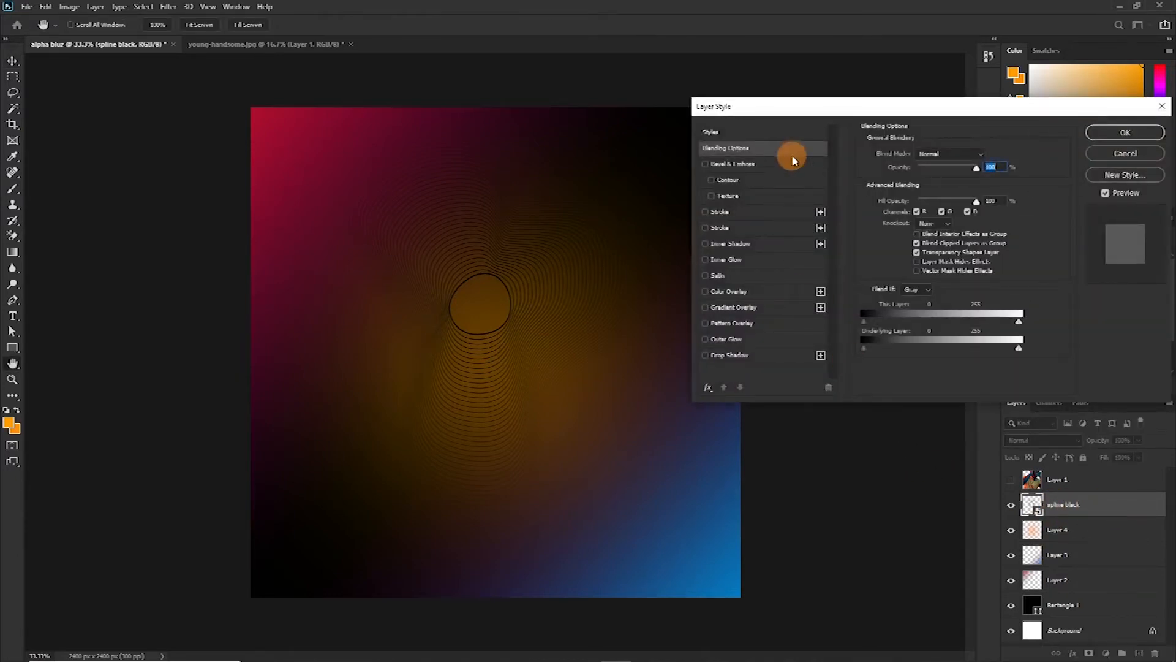
drag(787, 107, 468, 91)
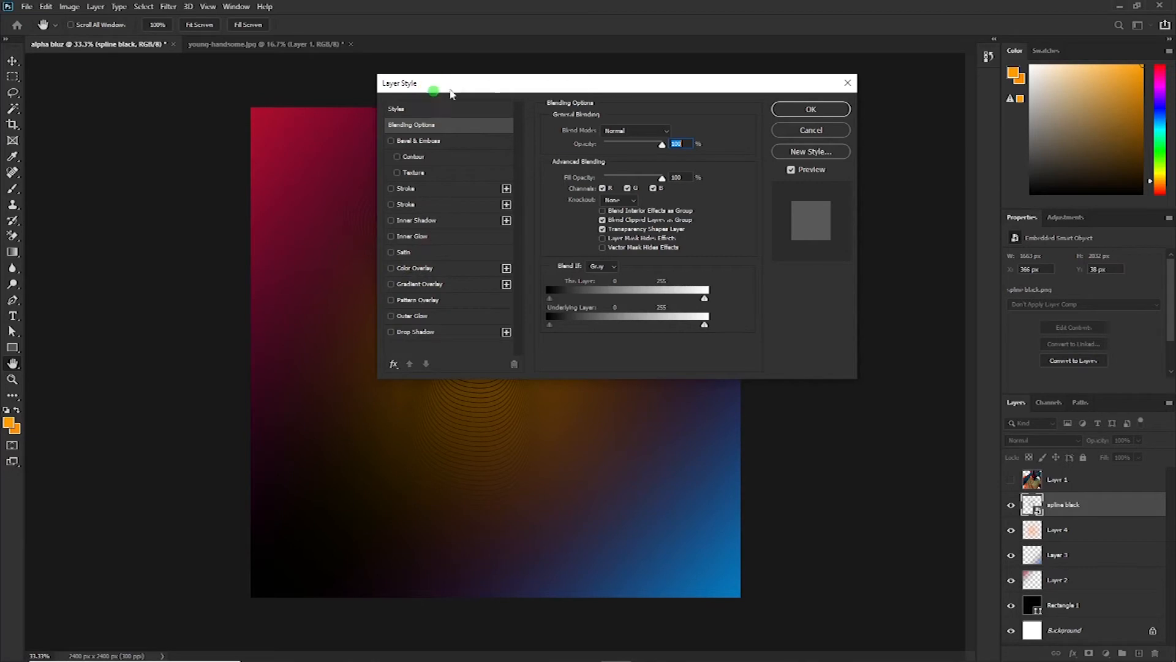
drag(517, 82, 812, 53)
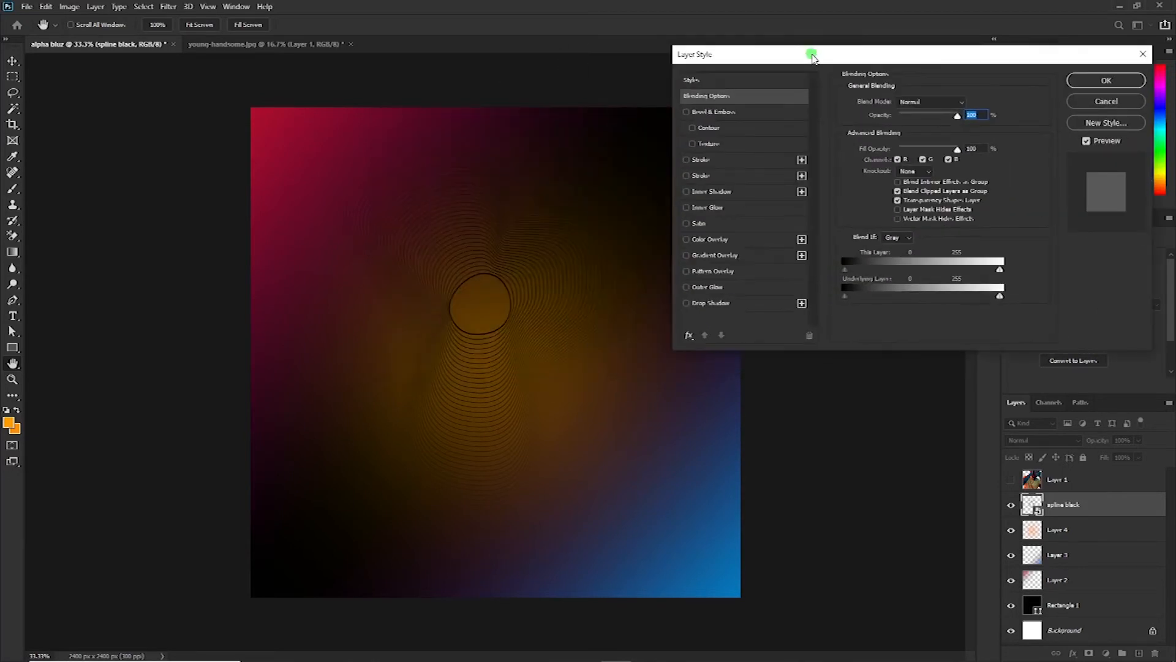
click(686, 255)
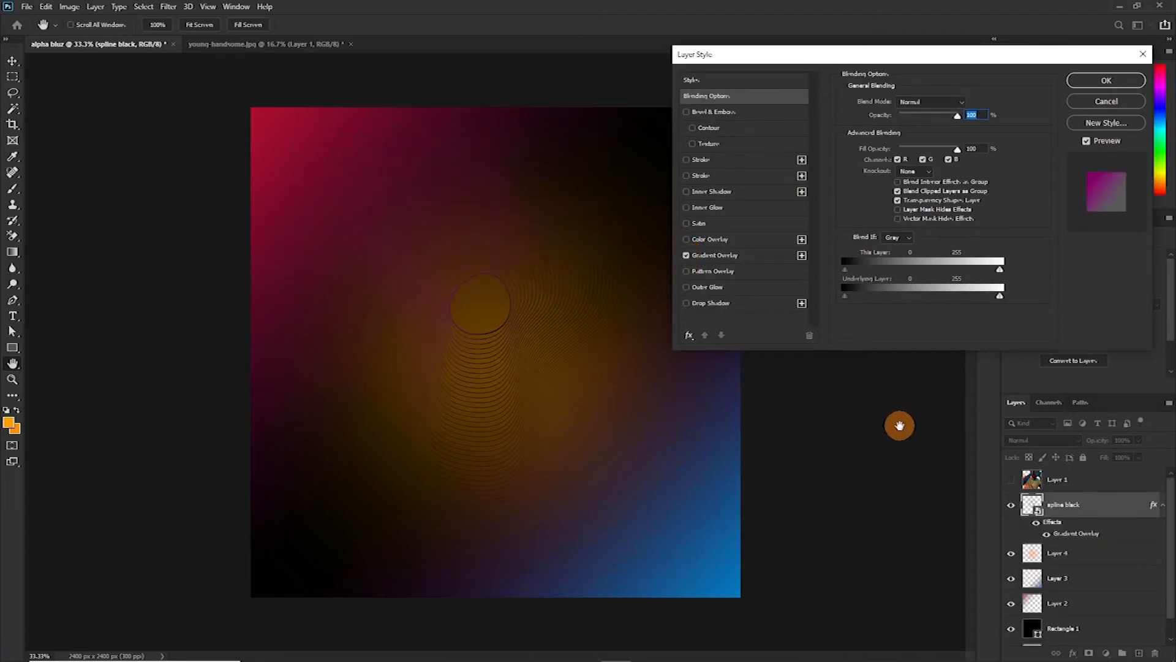
click(714, 256)
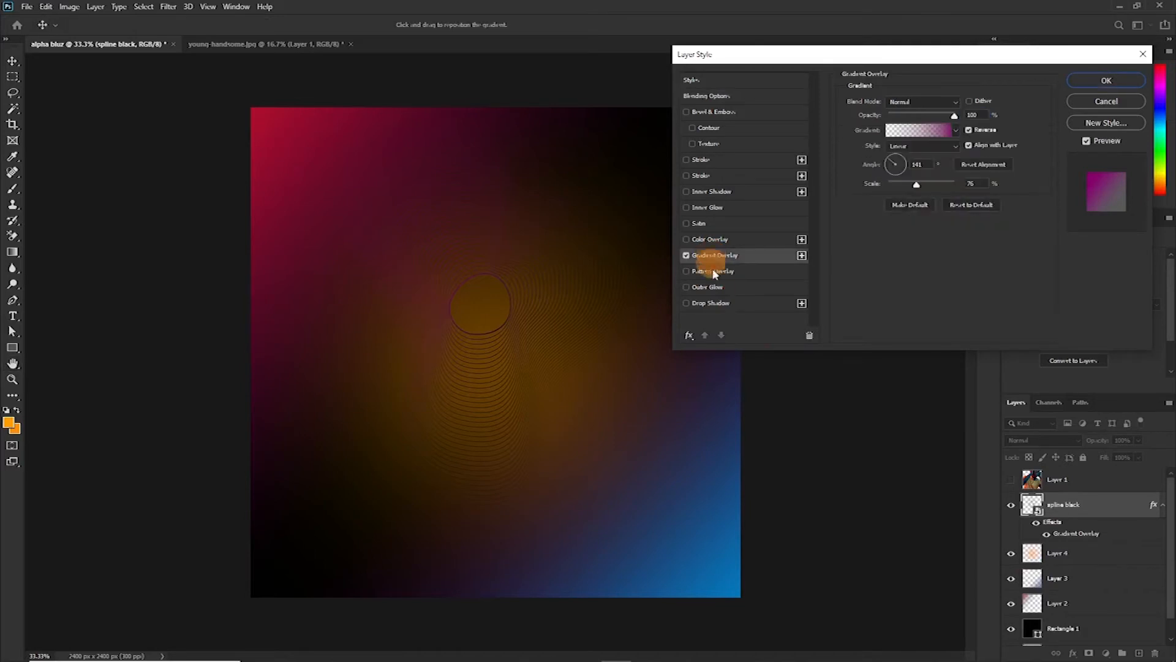
click(921, 134)
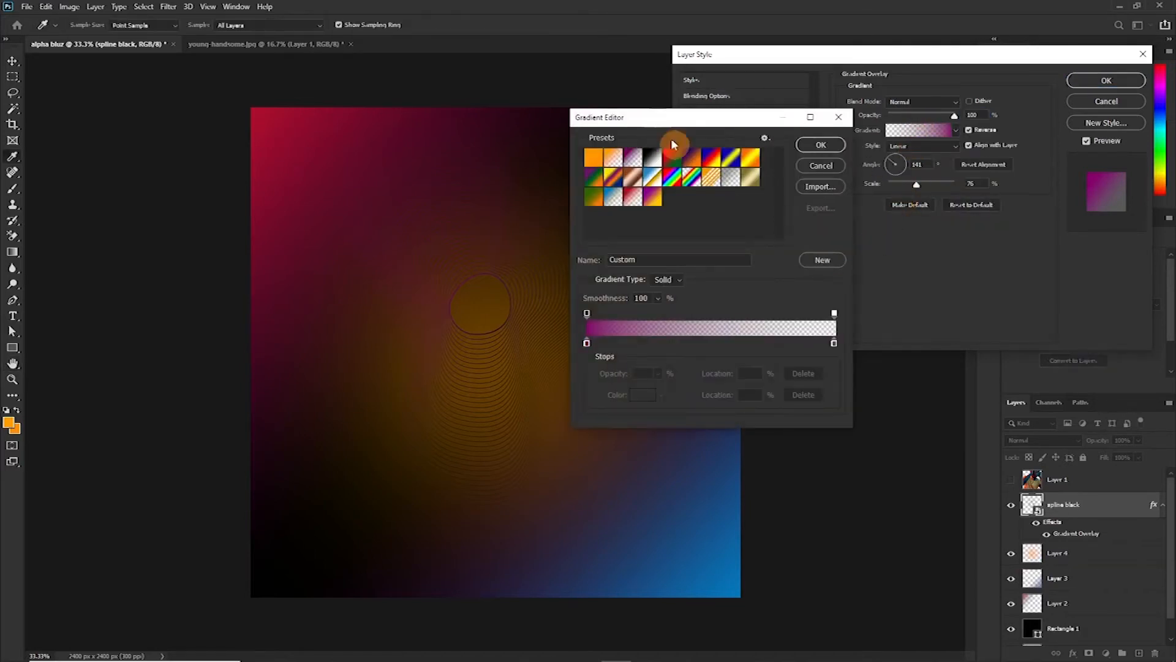
drag(649, 122, 879, 88)
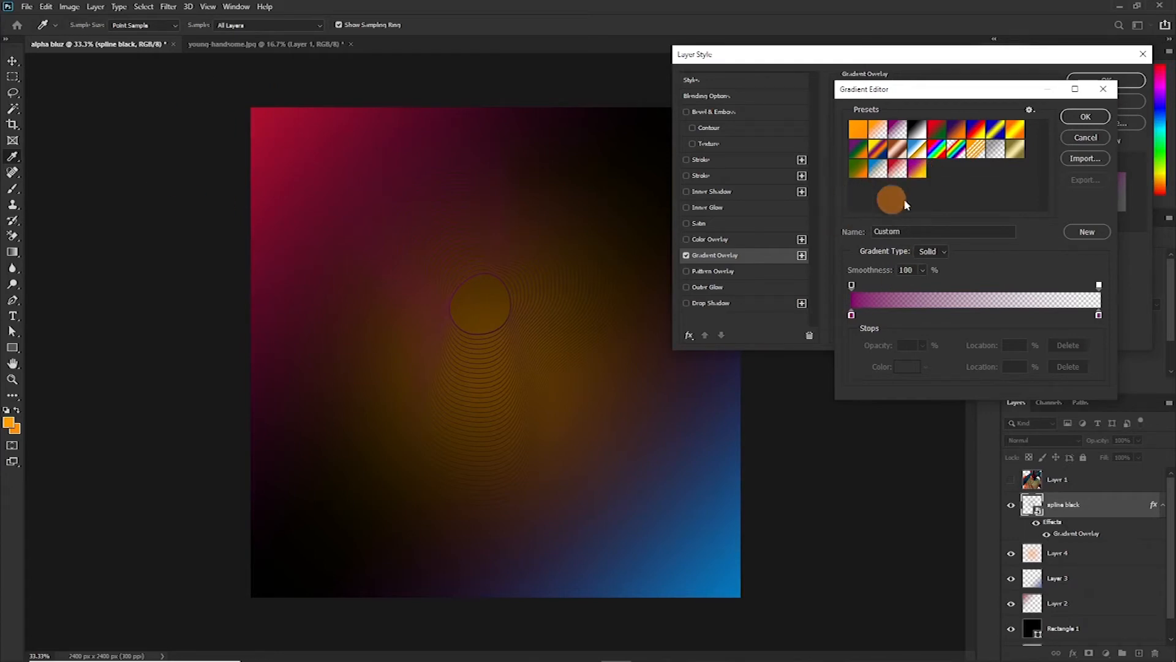
click(918, 169)
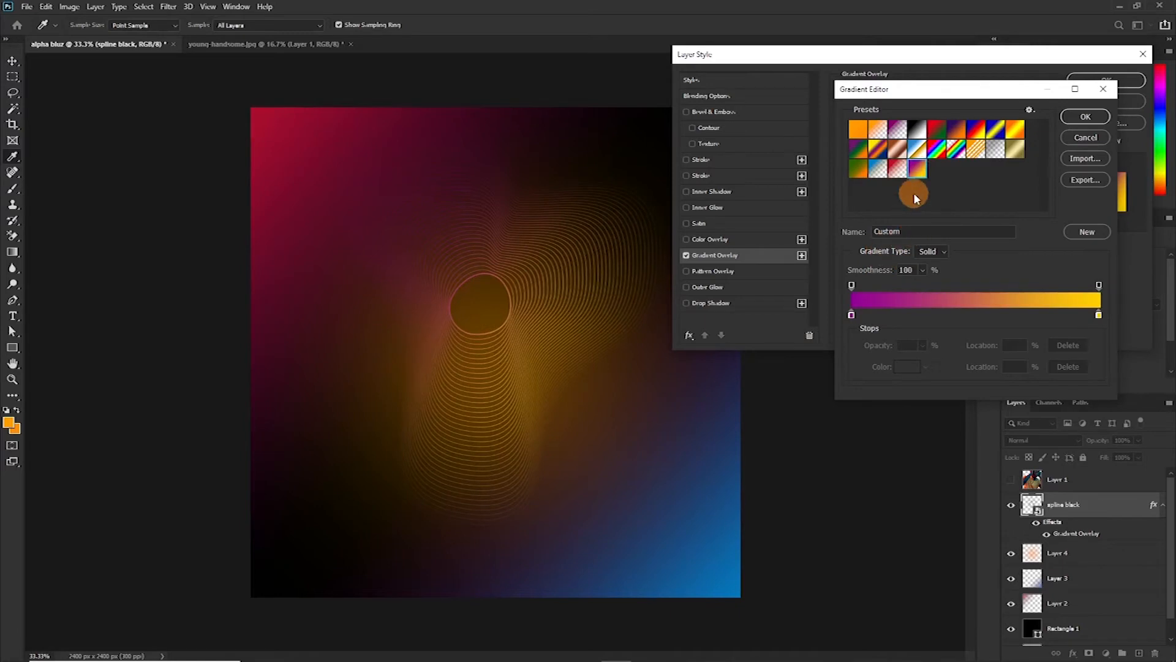
Load the Red, Green gradient preset for the overlay and recolour its red stop purple
click(936, 128)
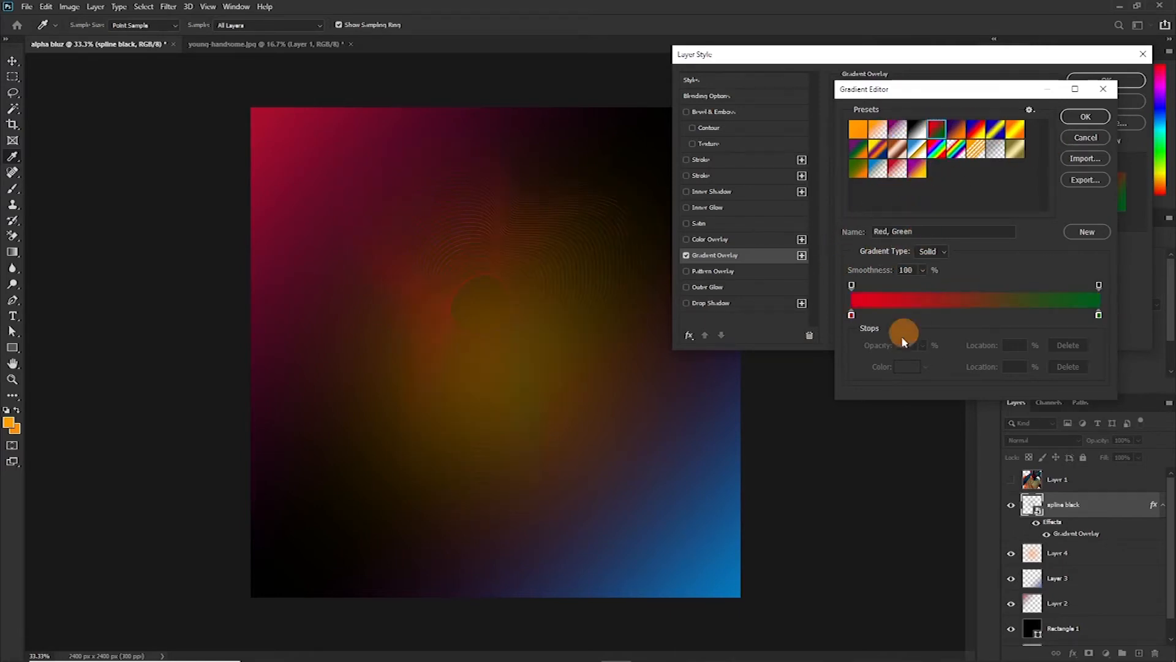
click(850, 314)
click(907, 367)
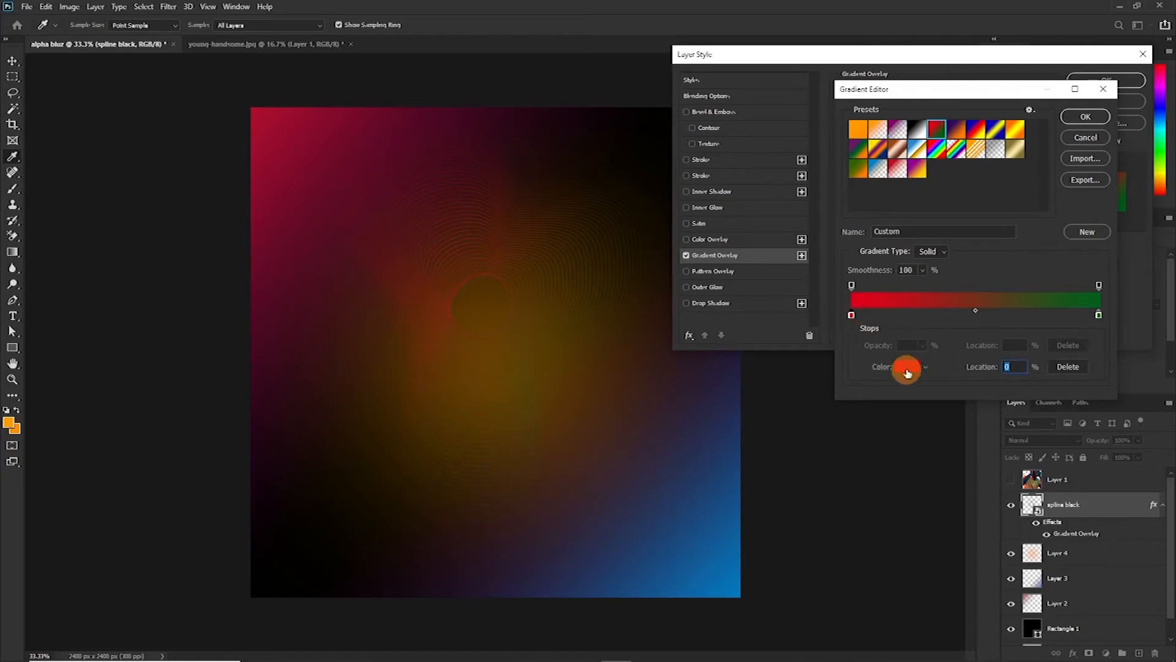
drag(493, 176, 952, 196)
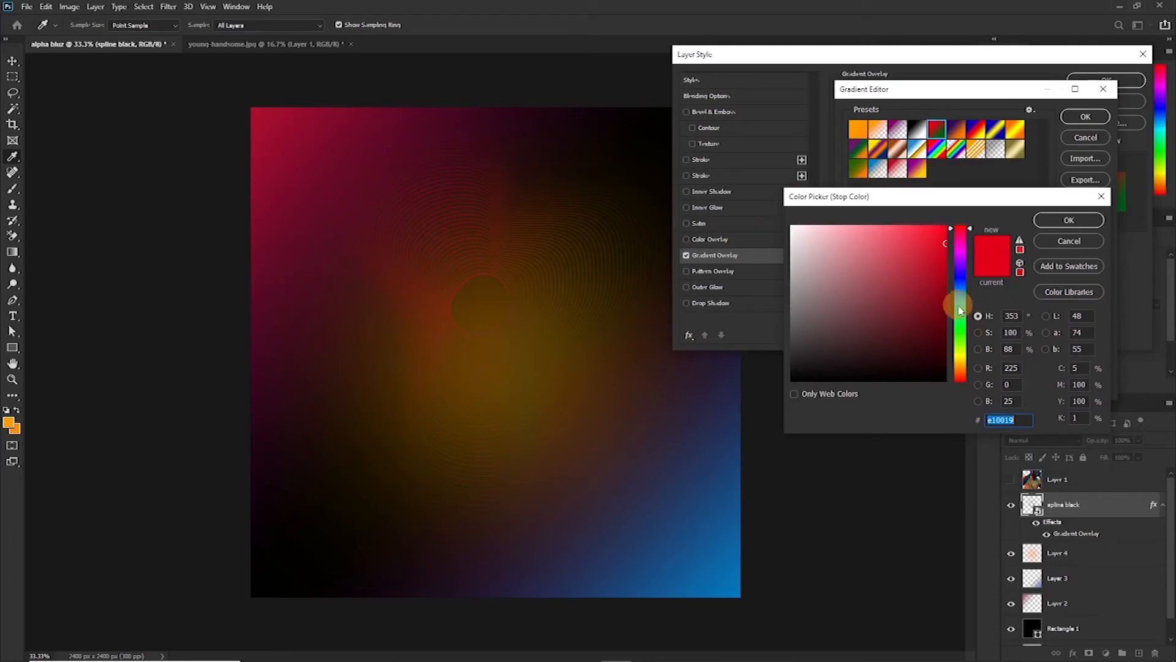
mouse_move(928, 286)
mouse_down()
mouse_move(952, 272)
mouse_move(942, 273)
mouse_up()
click(1077, 225)
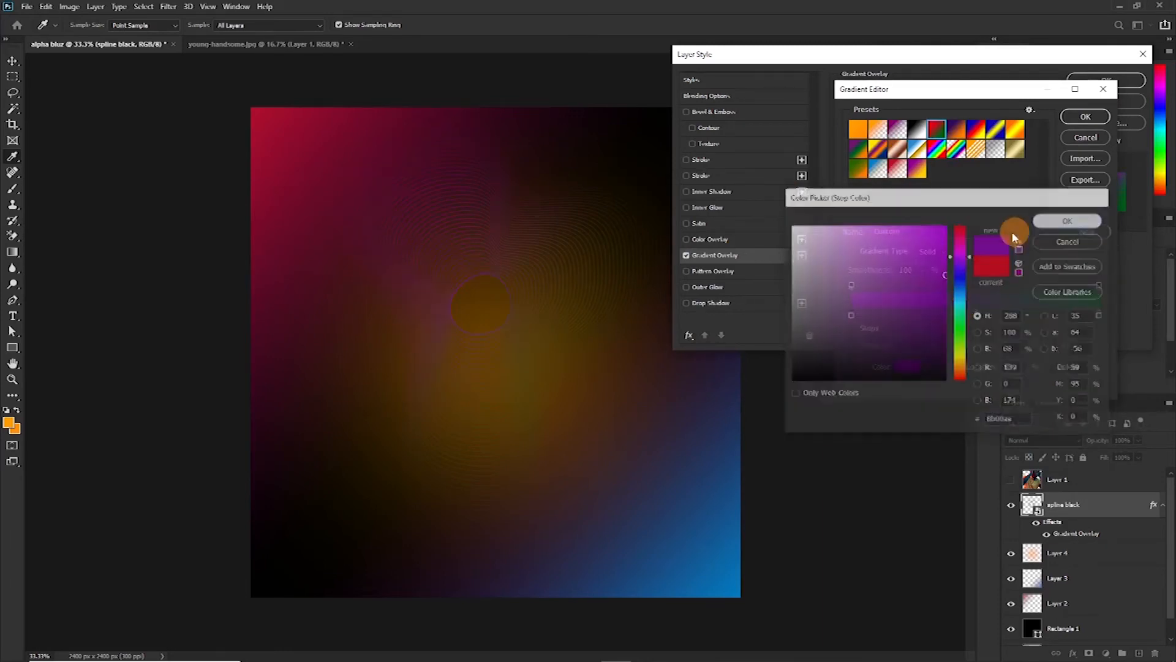
Recolour the green end stop of the overlay gradient to bright yellow
click(1098, 316)
click(906, 370)
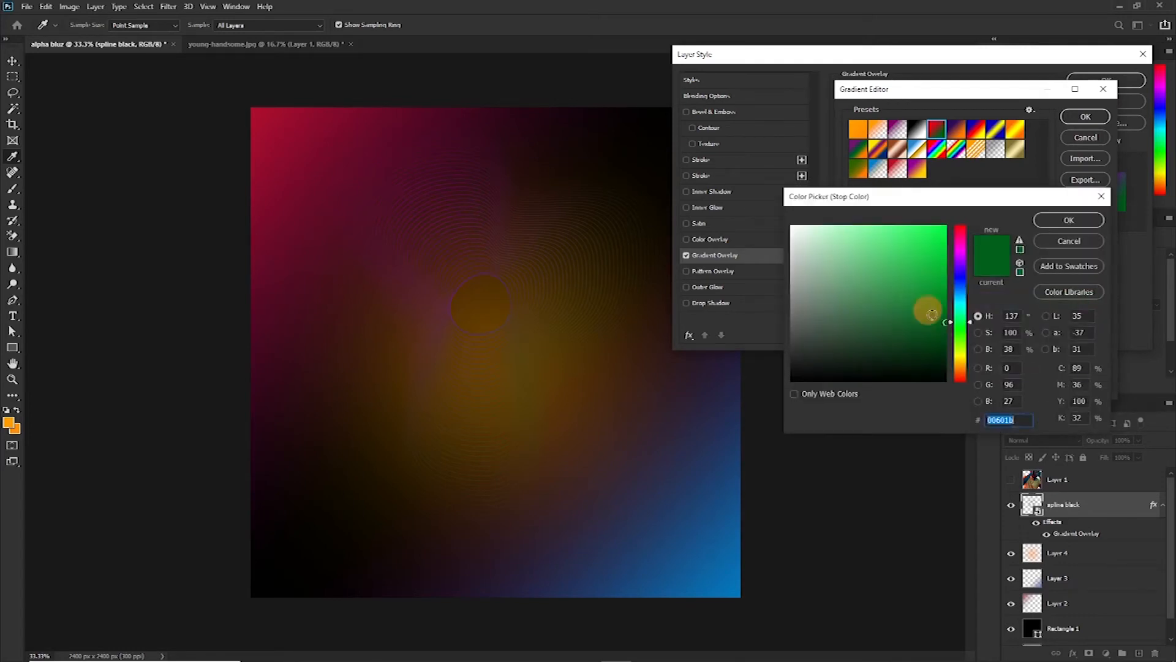
drag(950, 321, 951, 358)
drag(934, 260, 947, 225)
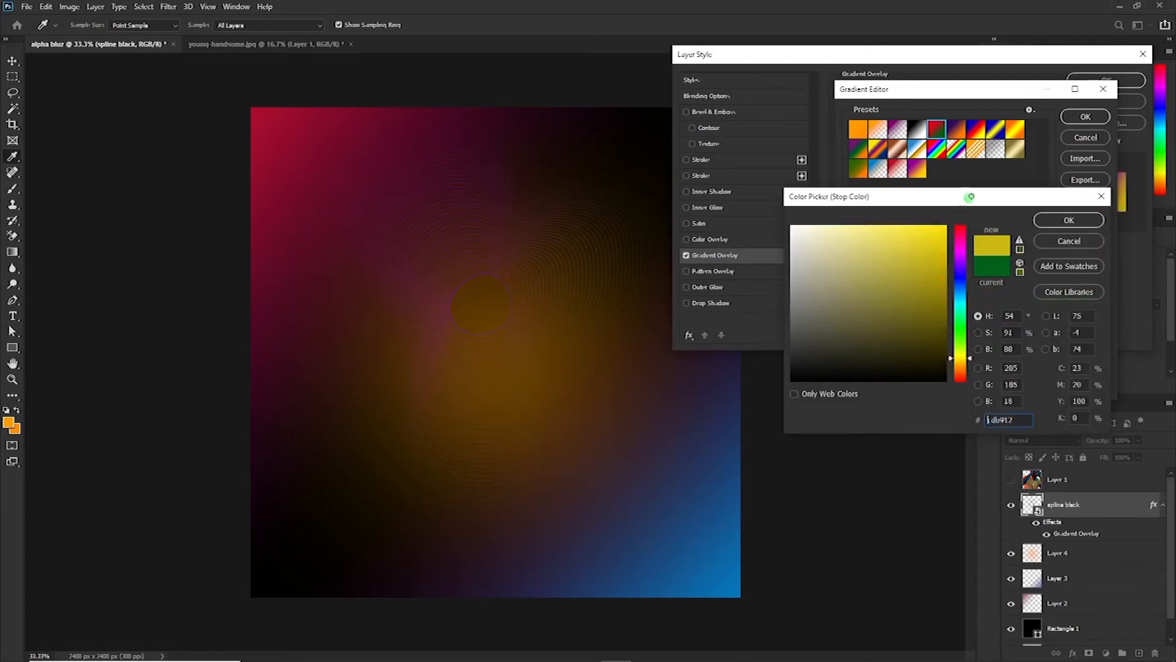
click(1069, 224)
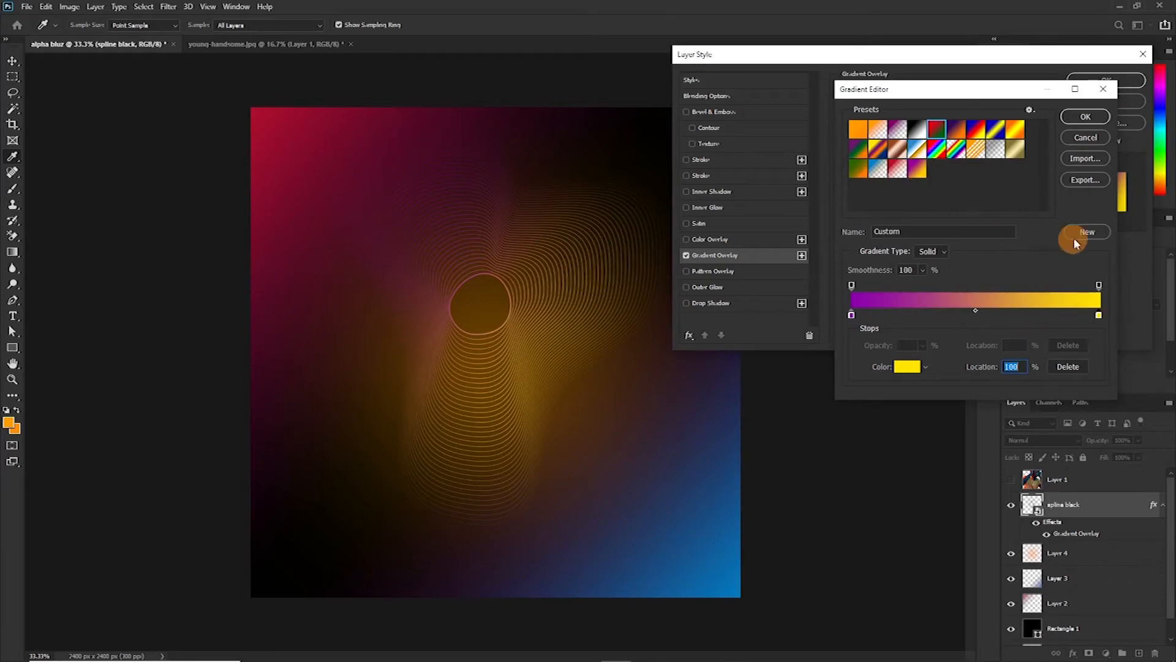
Select the purple-to-yellow gradient preset again and apply the Gradient Overlay to the spline layer
click(1097, 234)
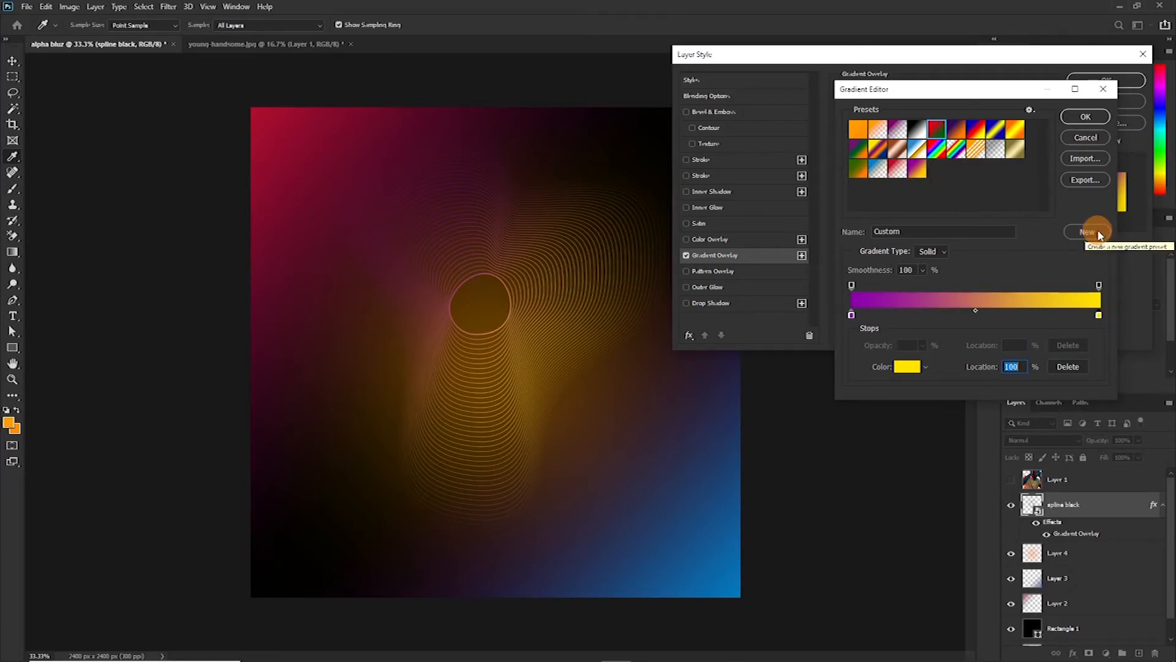
click(918, 167)
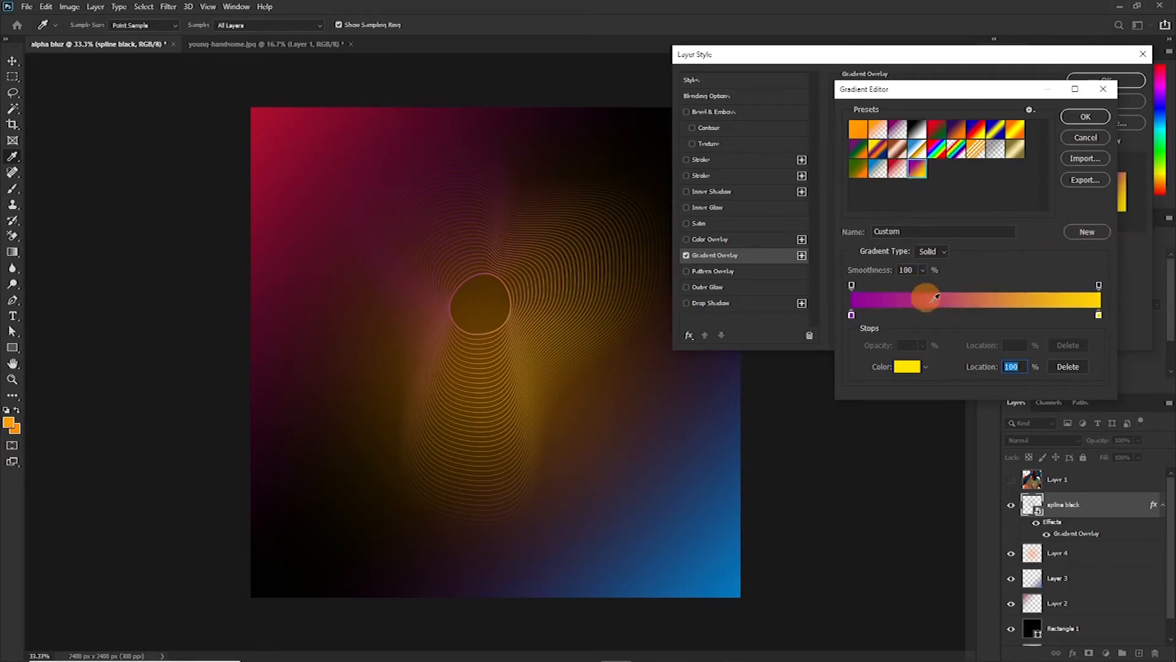
click(1085, 116)
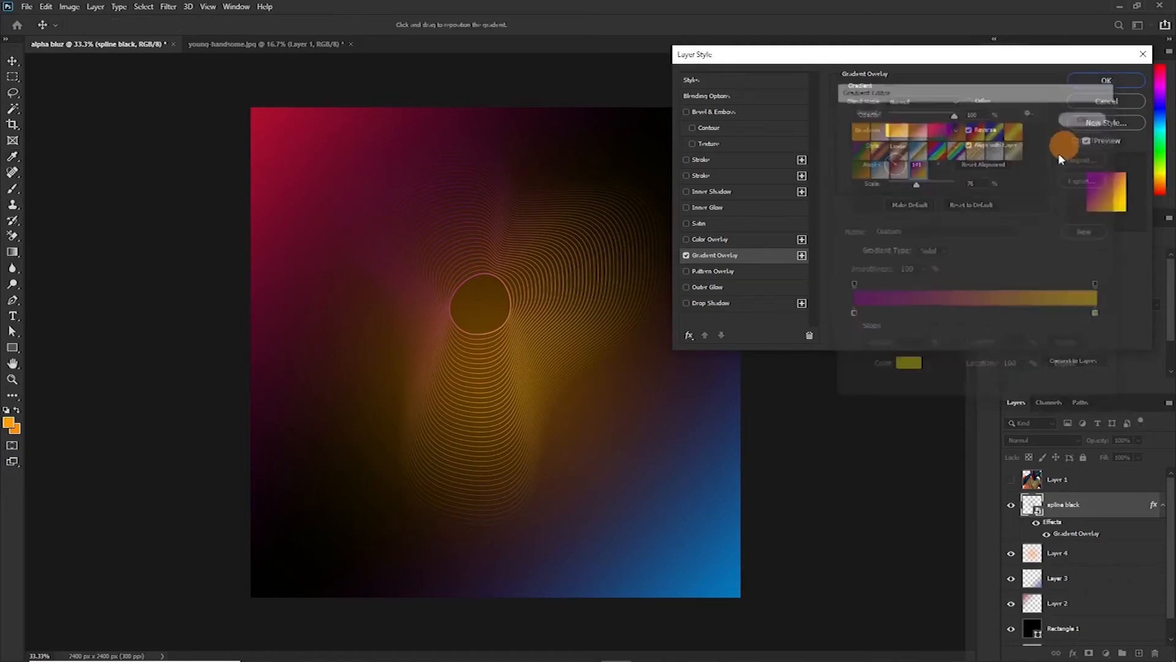
click(1106, 81)
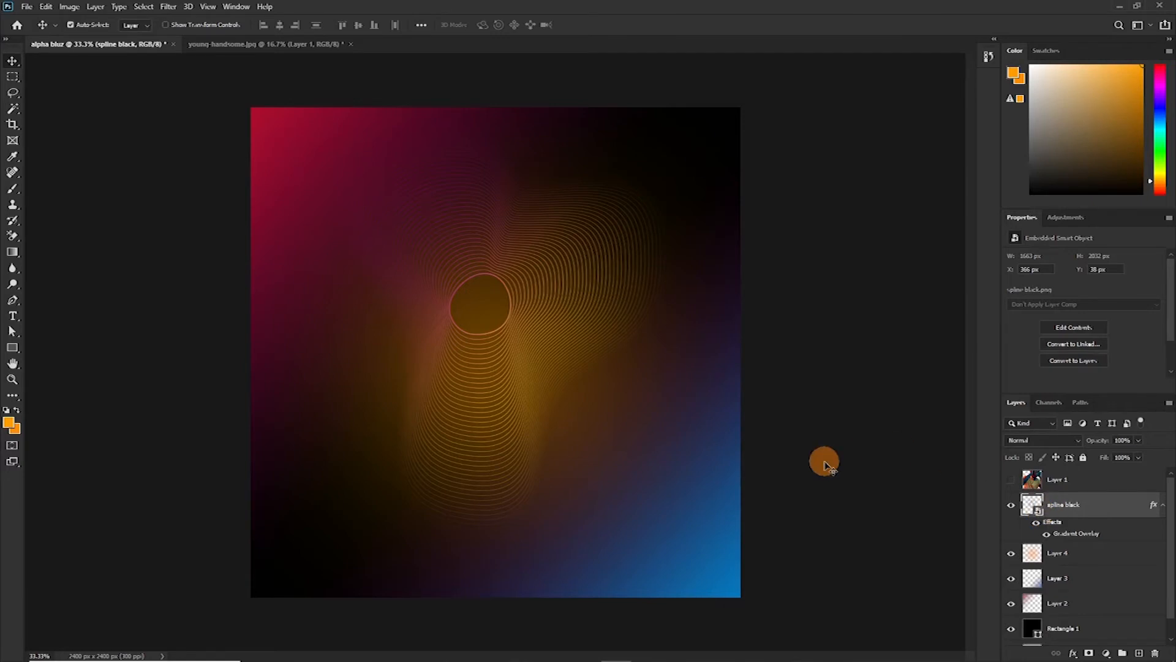
Enlarge the spline graphic to about 3124 x 3817 px, place it at about X -235 px and Y -643 px, and collapse its effects list
key(ctrl+t)
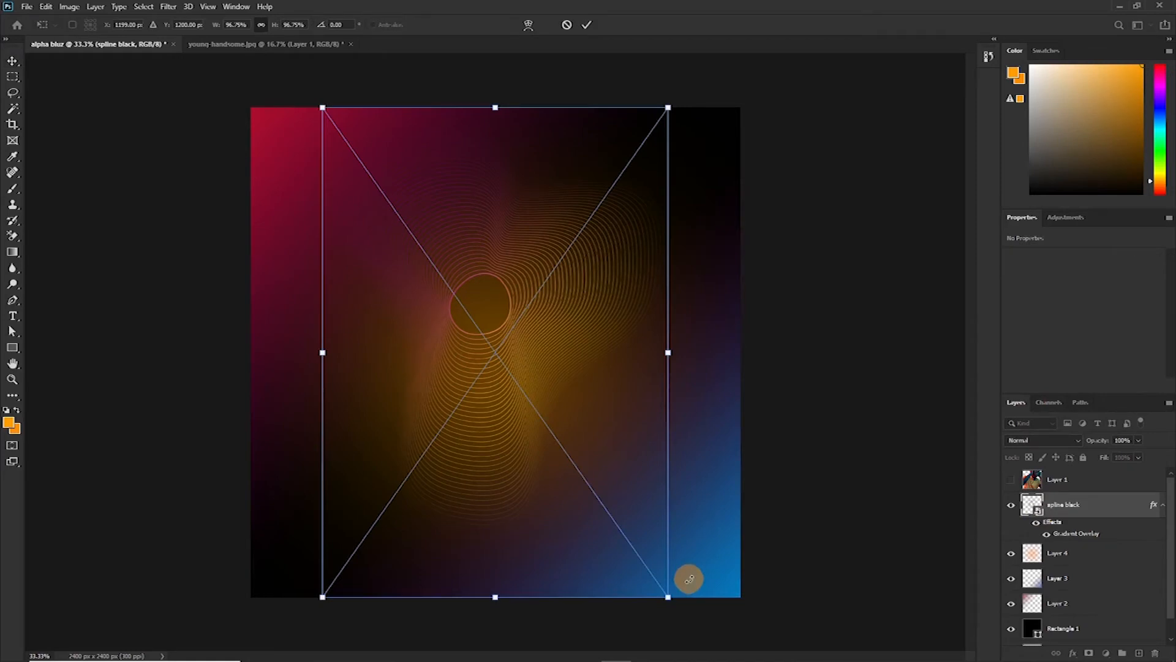
key(ctrl+minus)
drag(626, 536, 601, 520)
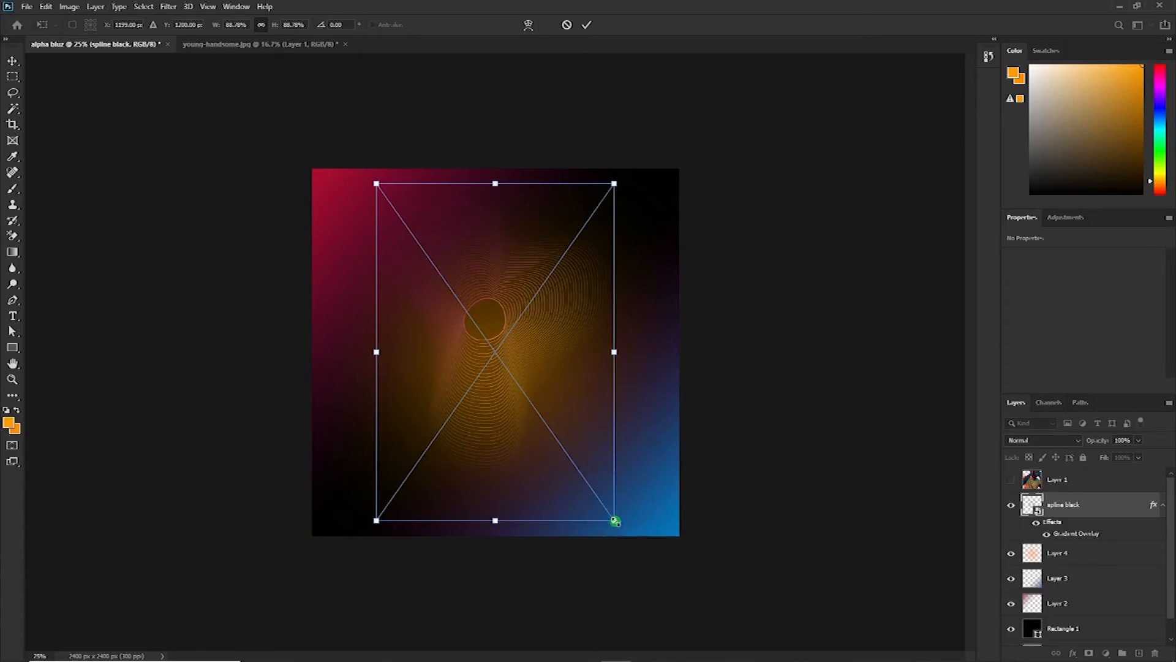
drag(615, 521, 765, 611)
drag(498, 221, 535, 224)
click(586, 24)
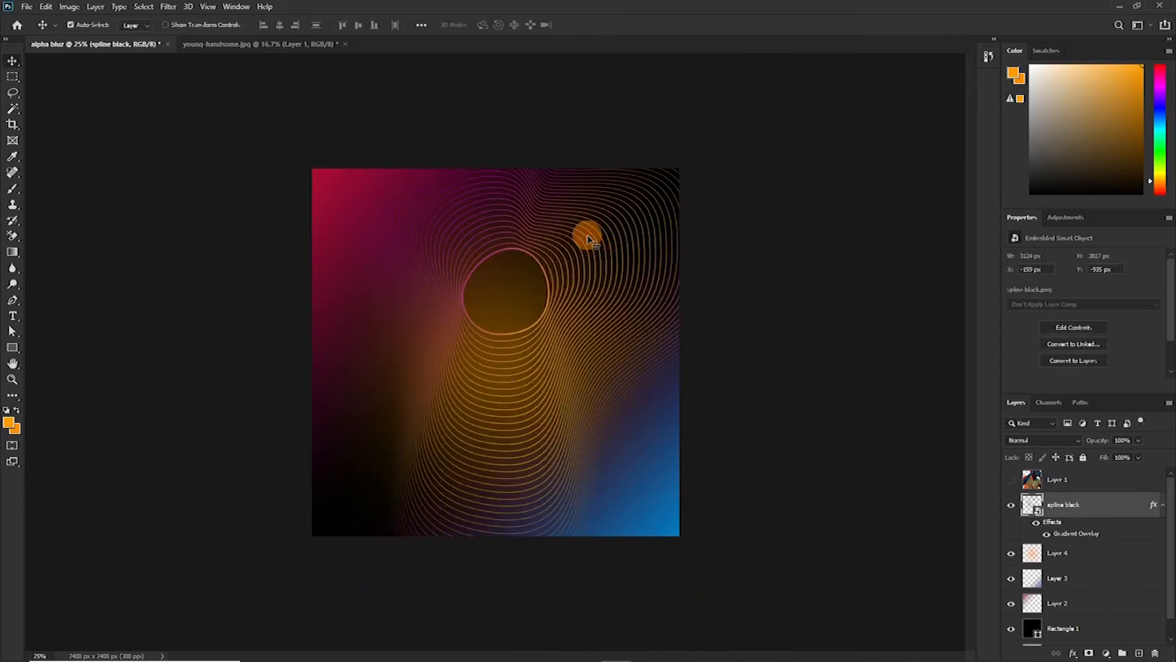
drag(590, 254, 573, 291)
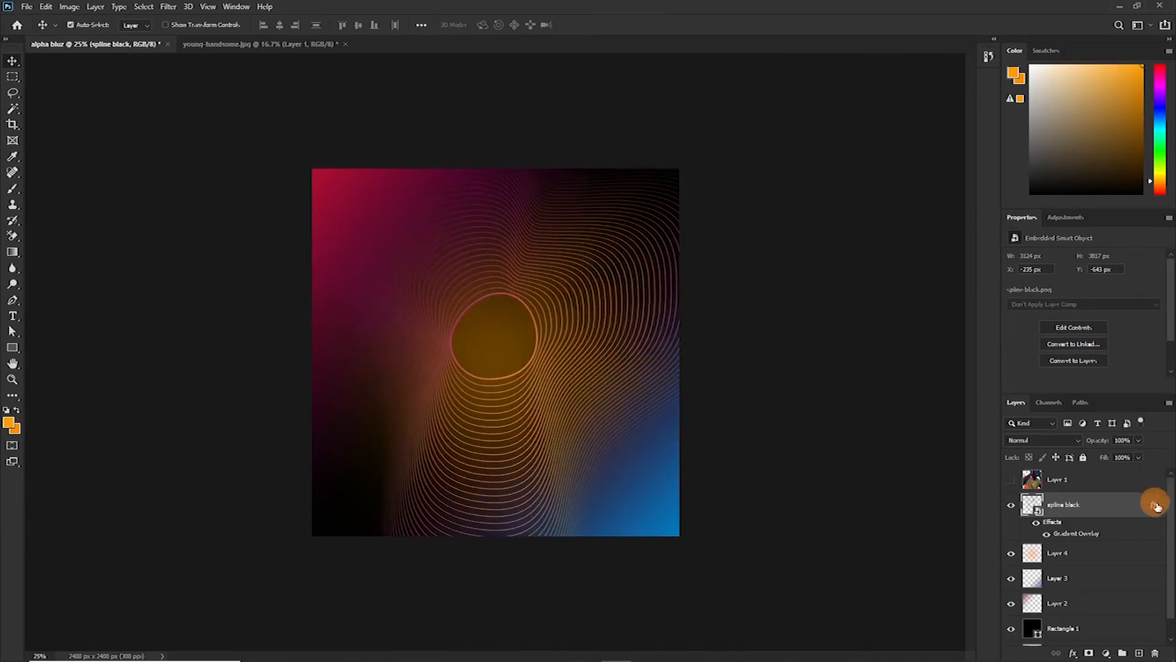
click(1163, 505)
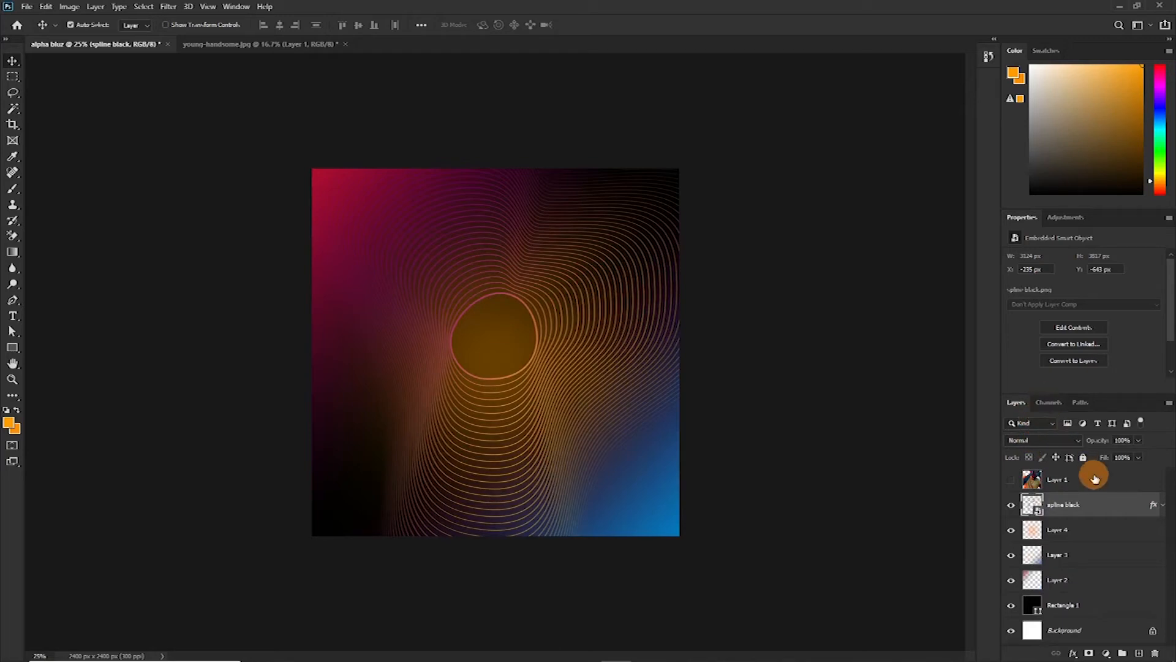
Show the man's layer, scale his cutout to about 63.85%, and position it at about X -94 px and Y 441 px
click(1011, 480)
click(1103, 483)
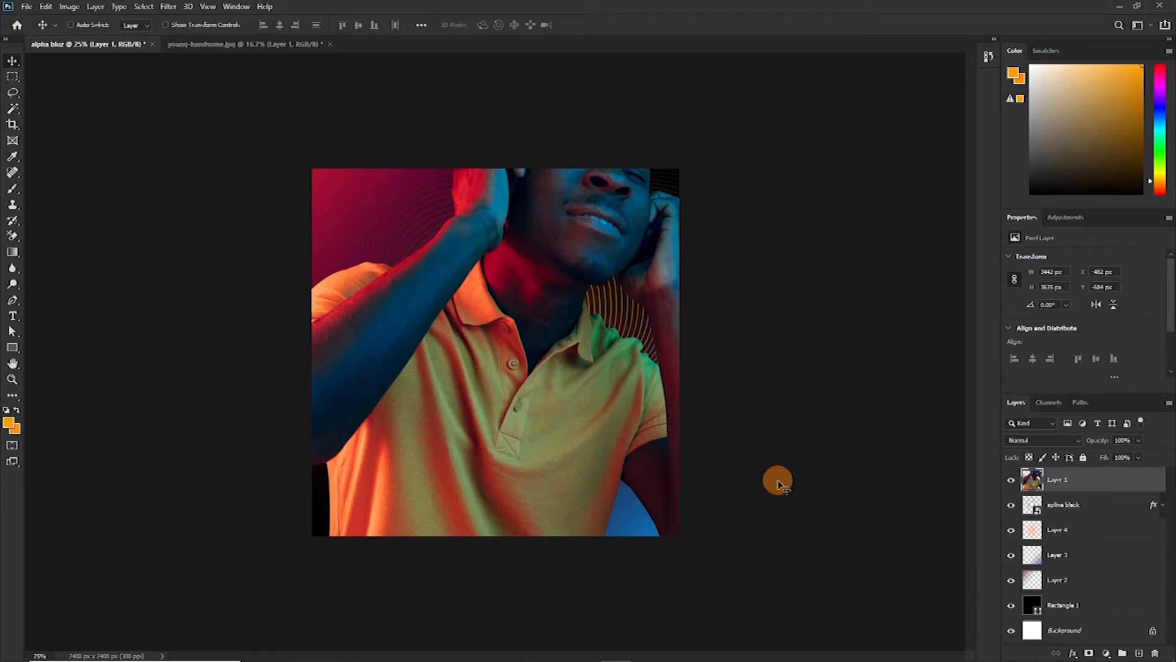
key(ctrl+t)
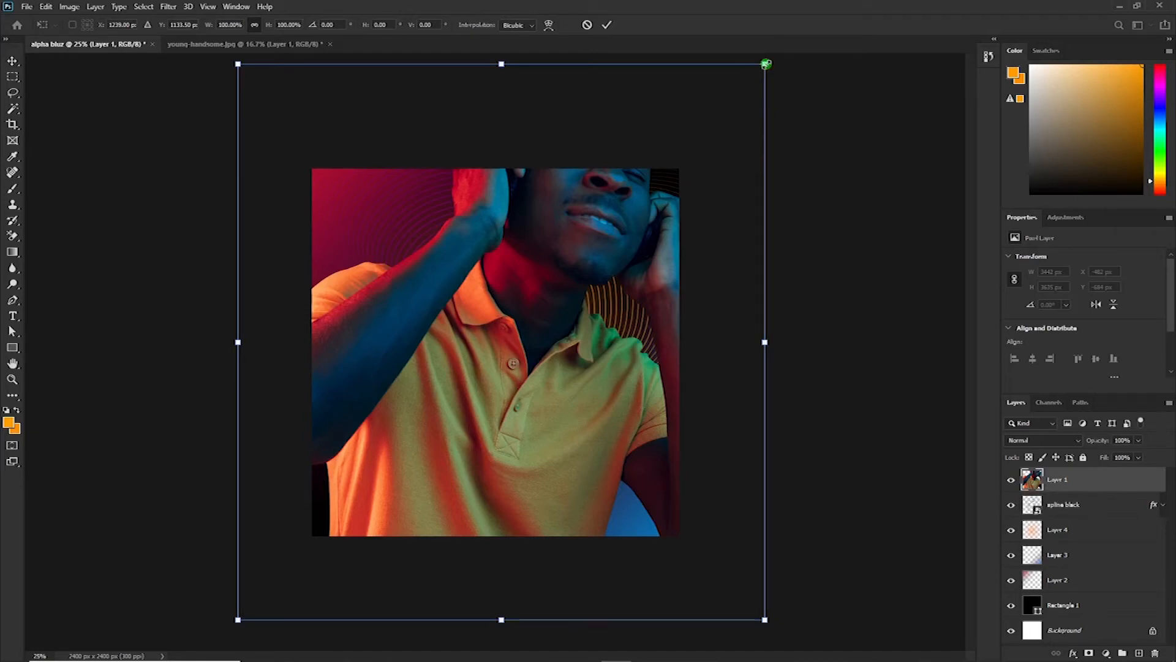
drag(766, 63, 669, 163)
drag(551, 273, 518, 343)
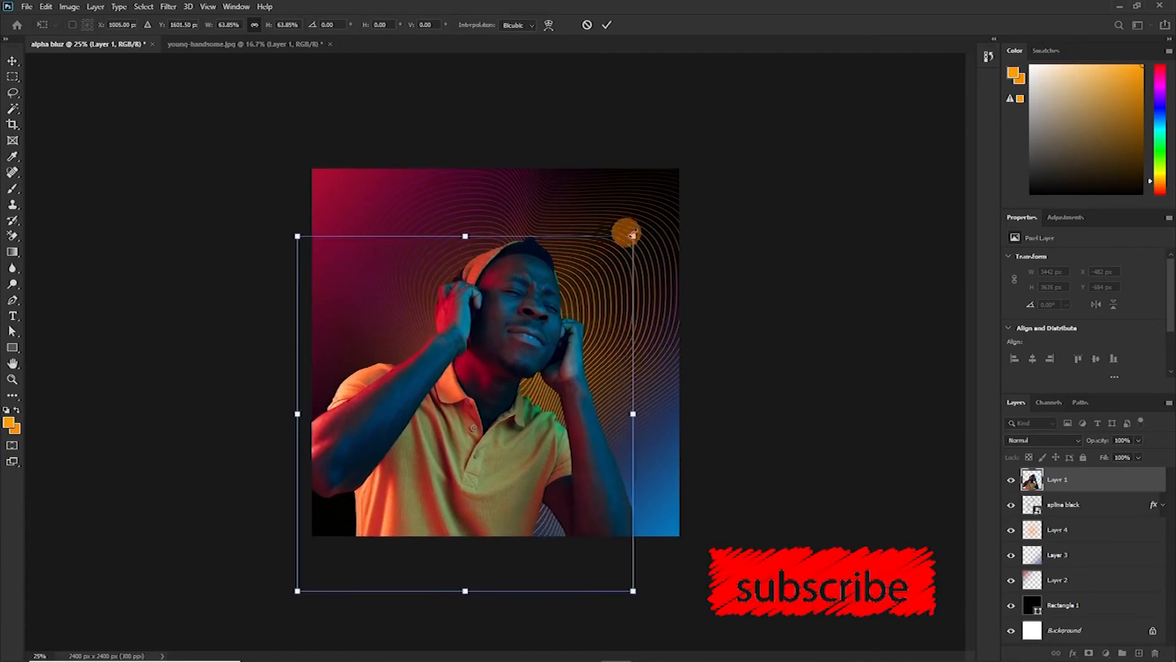
key(Return)
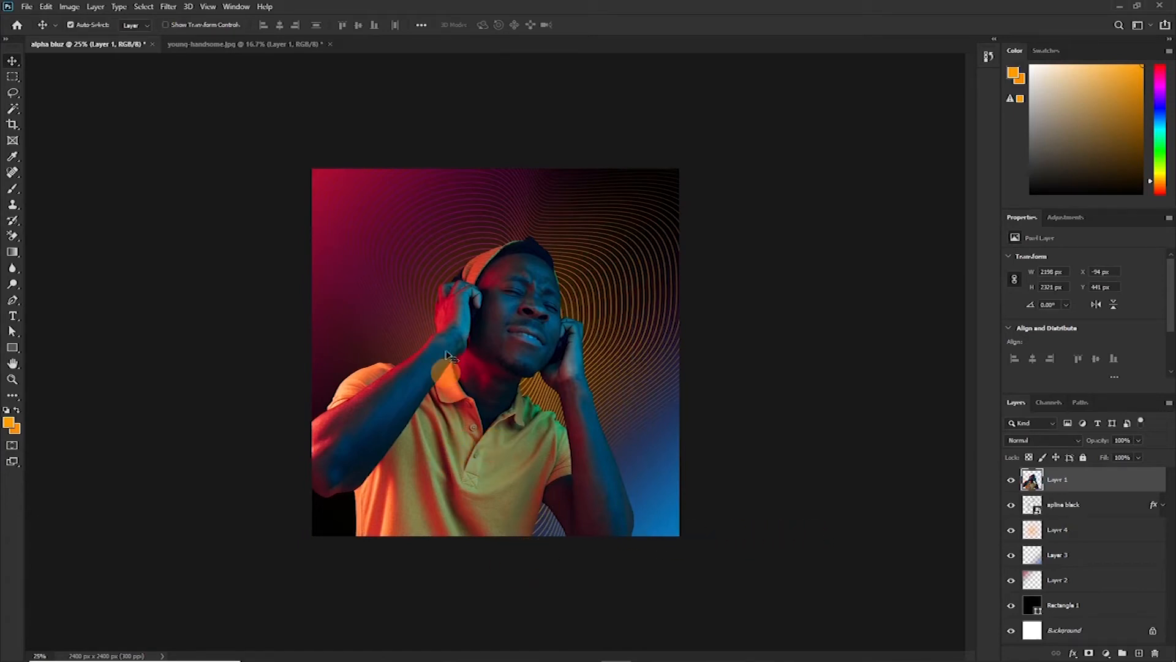
Add the title text "bluz" above the man's head and set its font to BigNoodleTitling Regular
key(t)
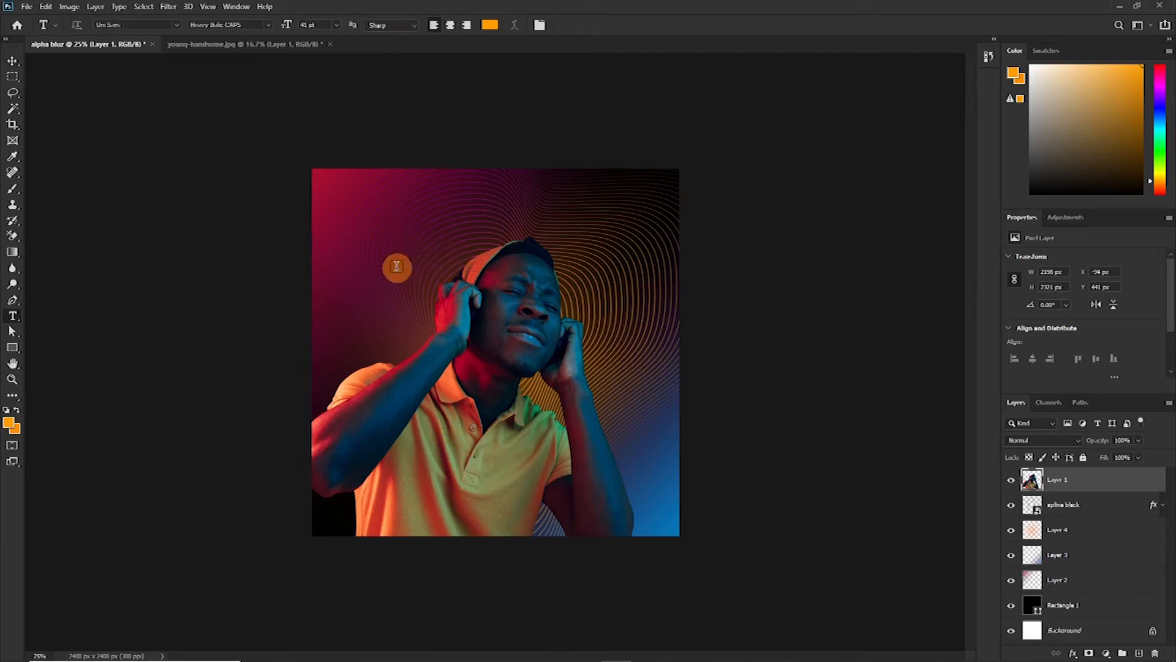
click(404, 247)
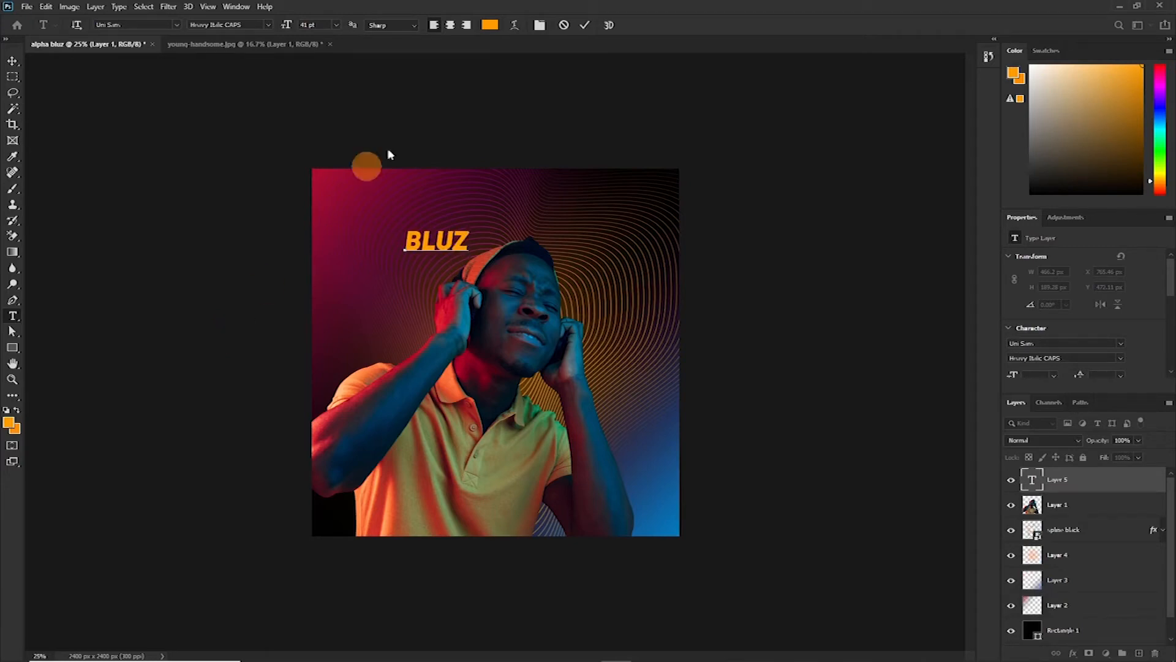
click(584, 26)
click(1035, 343)
text(bigno)
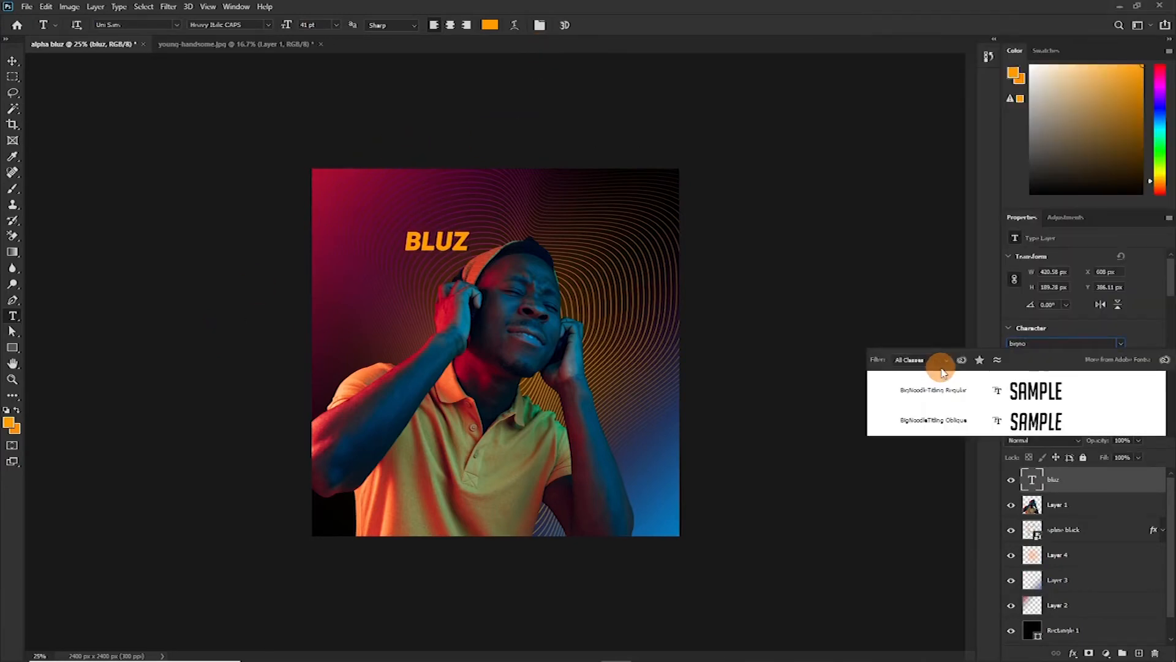
key(Return)
Enlarge the BLUZ title to about 1594 x 1222 px and centre it across the upper part of the cover
key(ctrl+t)
drag(442, 256, 553, 310)
drag(459, 289, 531, 307)
key(Return)
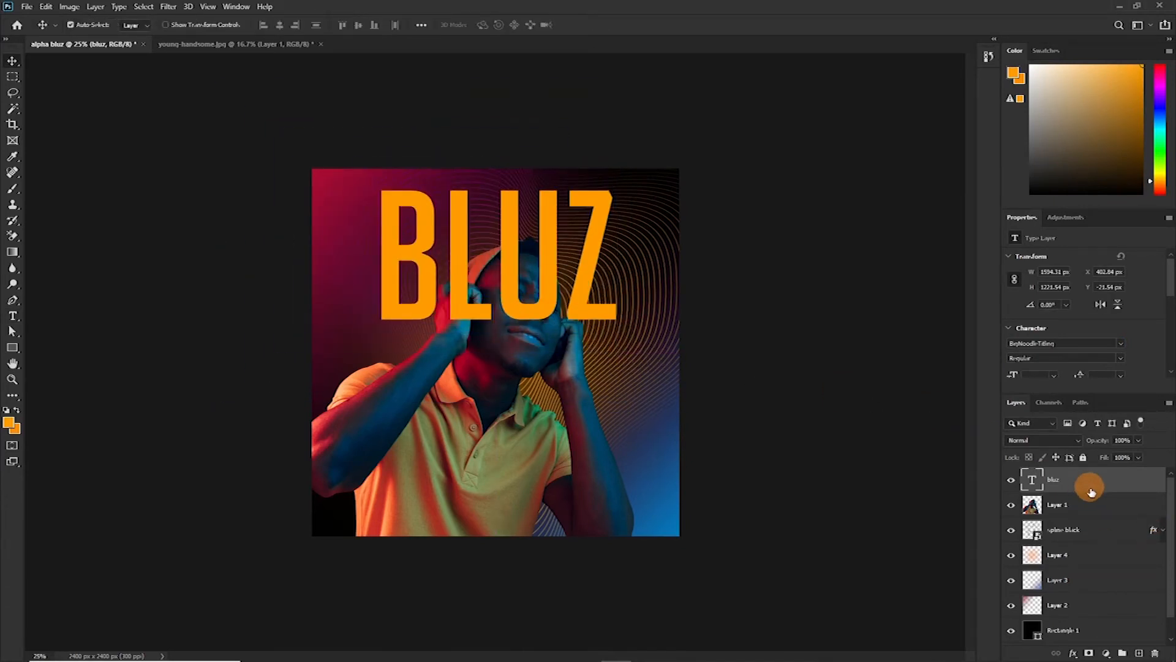
Try the BLUZ title behind the man, move him to about X -186 px and Y 645 px, and restack his layer beneath the title
drag(1078, 486, 1078, 507)
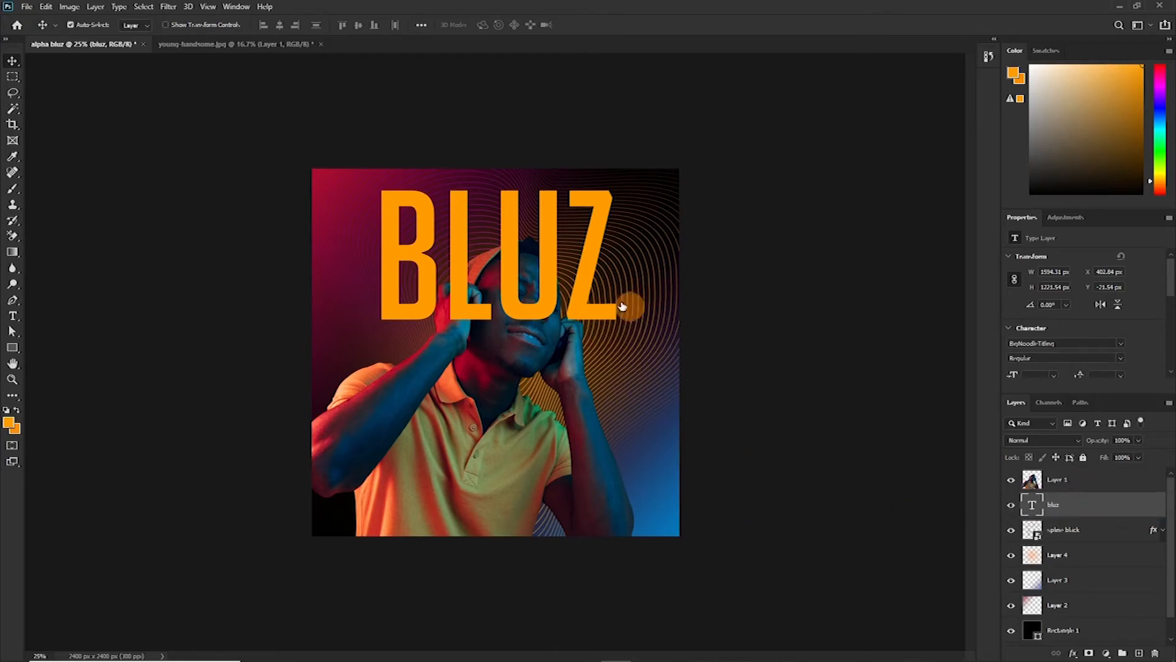
click(517, 347)
drag(517, 347, 507, 376)
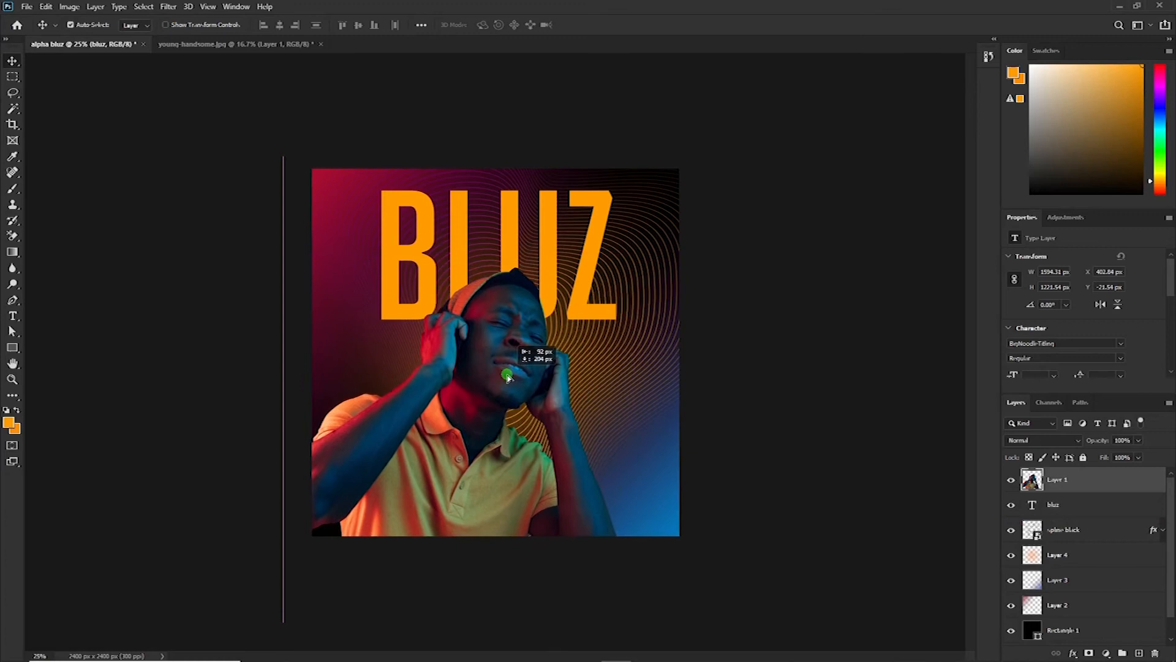
drag(507, 376, 506, 374)
drag(1065, 480, 1069, 524)
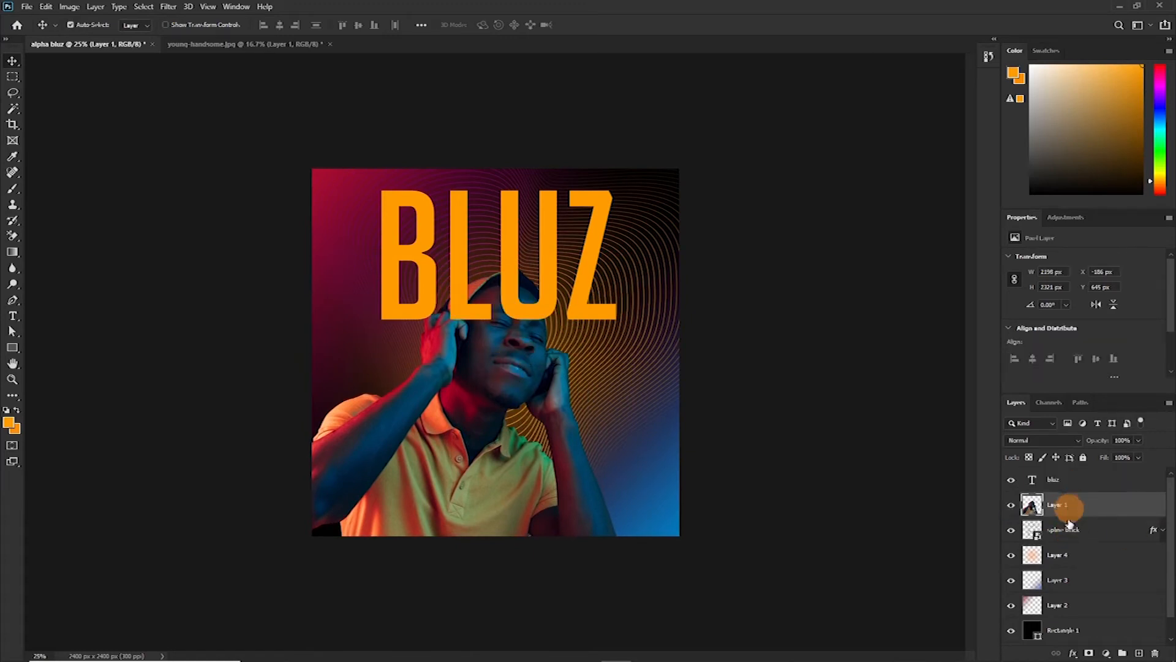
Scale the man's cutout and the spline graphic together to about 82% and shift them up and to the left
ctrl+click(1072, 517)
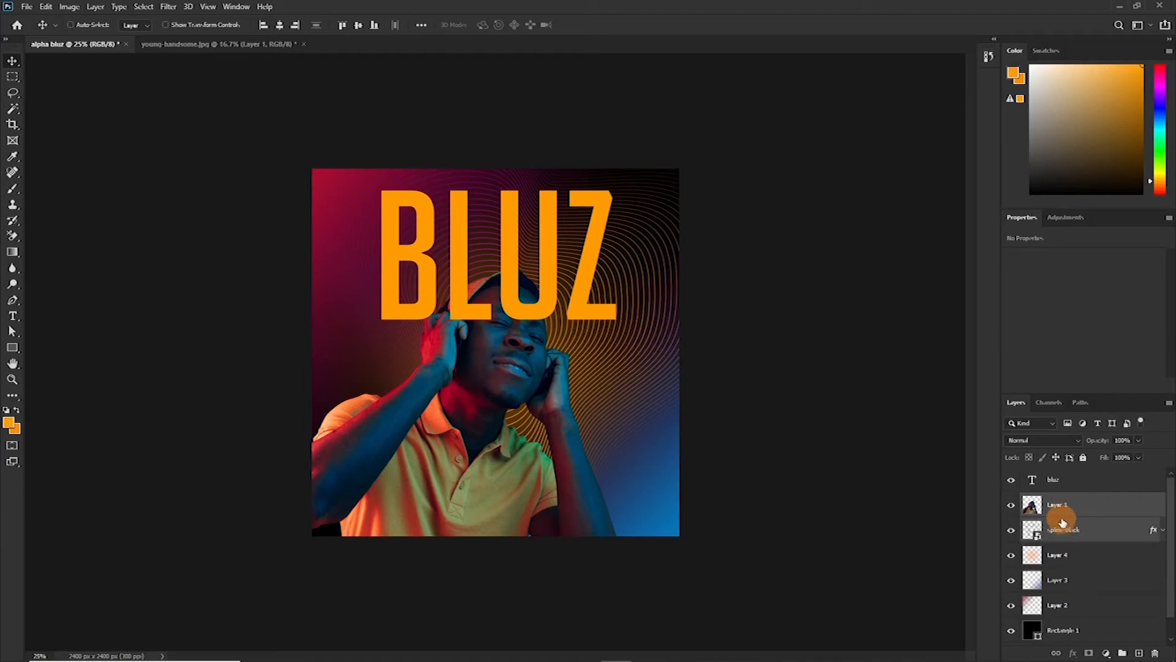
key(ctrl+t)
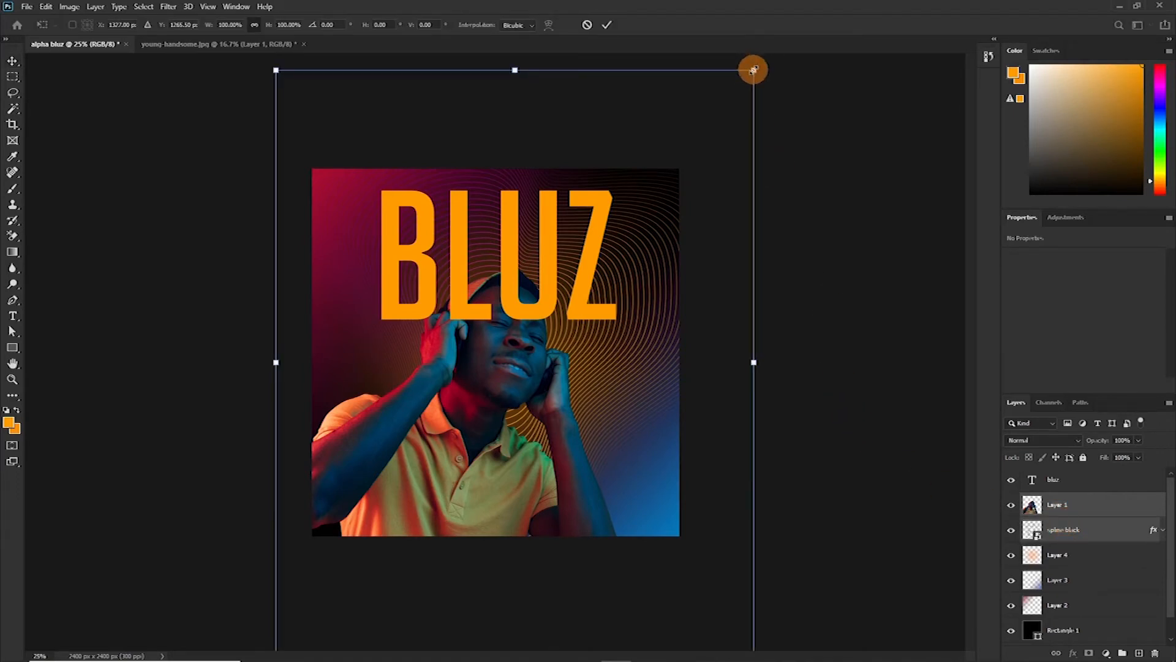
drag(753, 69, 708, 120)
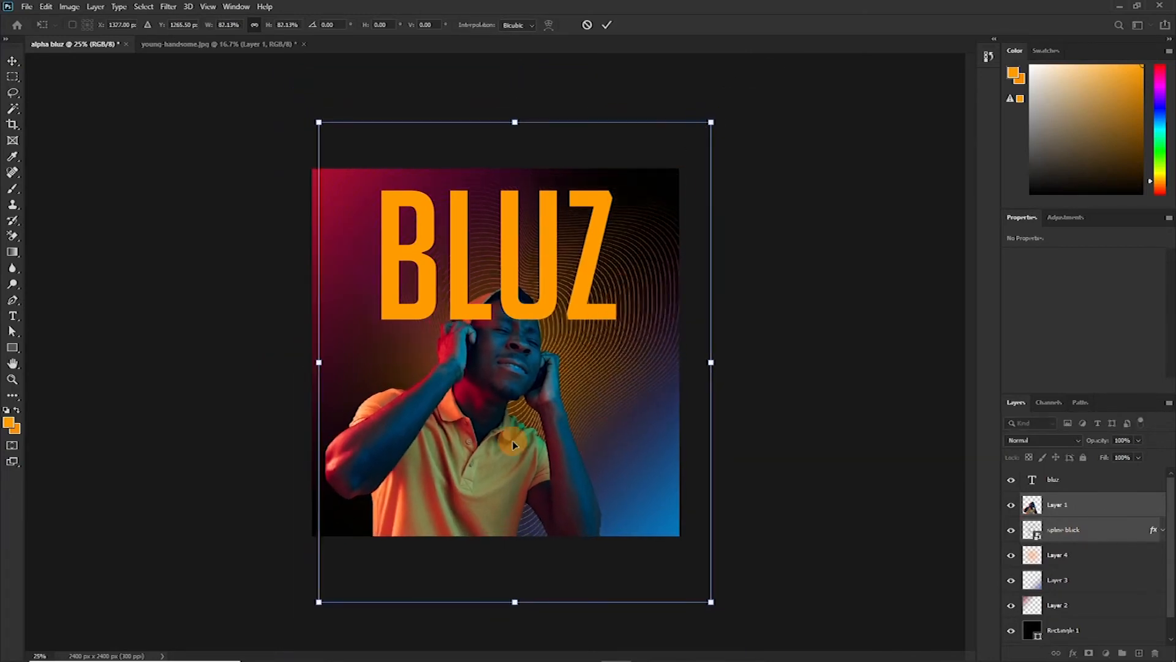
drag(510, 438, 488, 378)
key(Return)
Hide the BLUZ title and enlarge the red glow on Layer 2 so it spreads further down and to the right
click(1010, 480)
click(1057, 604)
key(ctrl+t)
drag(619, 528, 743, 601)
key(Return)
Move the man's cutout and the spline graphic together slightly further up and to the left
click(1081, 506)
ctrl+click(1089, 528)
drag(494, 386, 485, 376)
Show the BLUZ title, restack it beneath the man's layer, and position it at about X 355 px and Y 90 px
click(1011, 479)
drag(1055, 480, 1056, 517)
drag(520, 283, 515, 301)
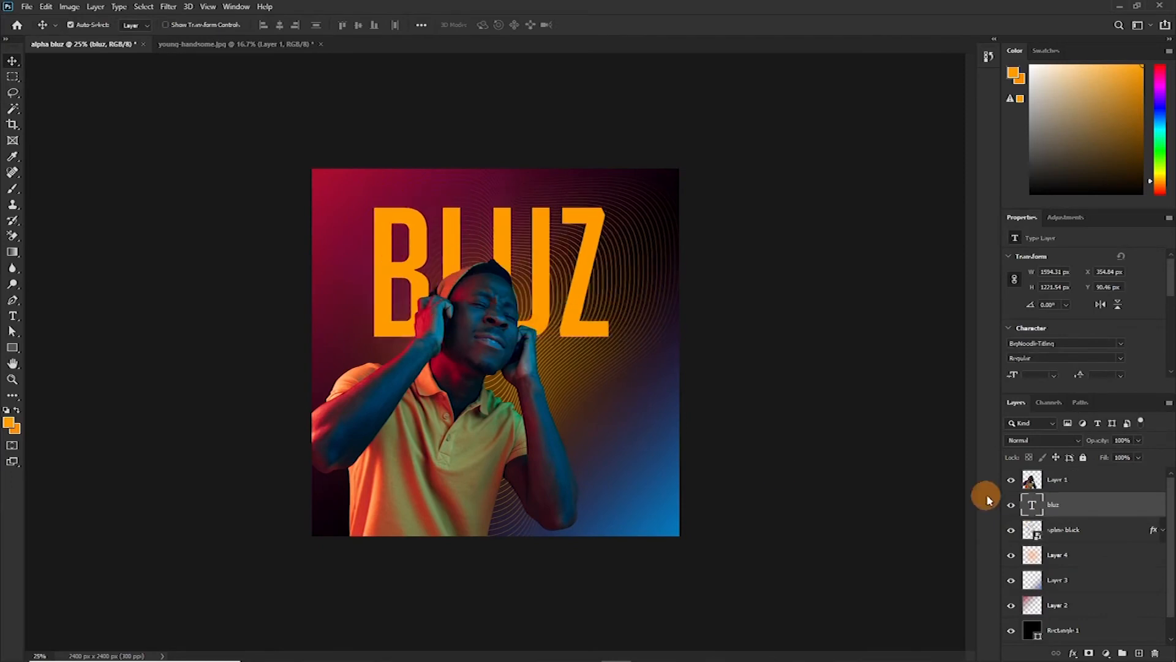
Scale the man's cutout down to about 138 mm wide, then nudge him together with the spline graphic slightly down and left
click(1072, 479)
key(ctrl+t)
drag(577, 260, 545, 292)
drag(462, 410, 477, 397)
key(Return)
ctrl+click(1077, 555)
ctrl+click(1076, 529)
drag(583, 406, 580, 412)
Remove the letter L from the BLUZ title, keeping a gap between B and U
key(t)
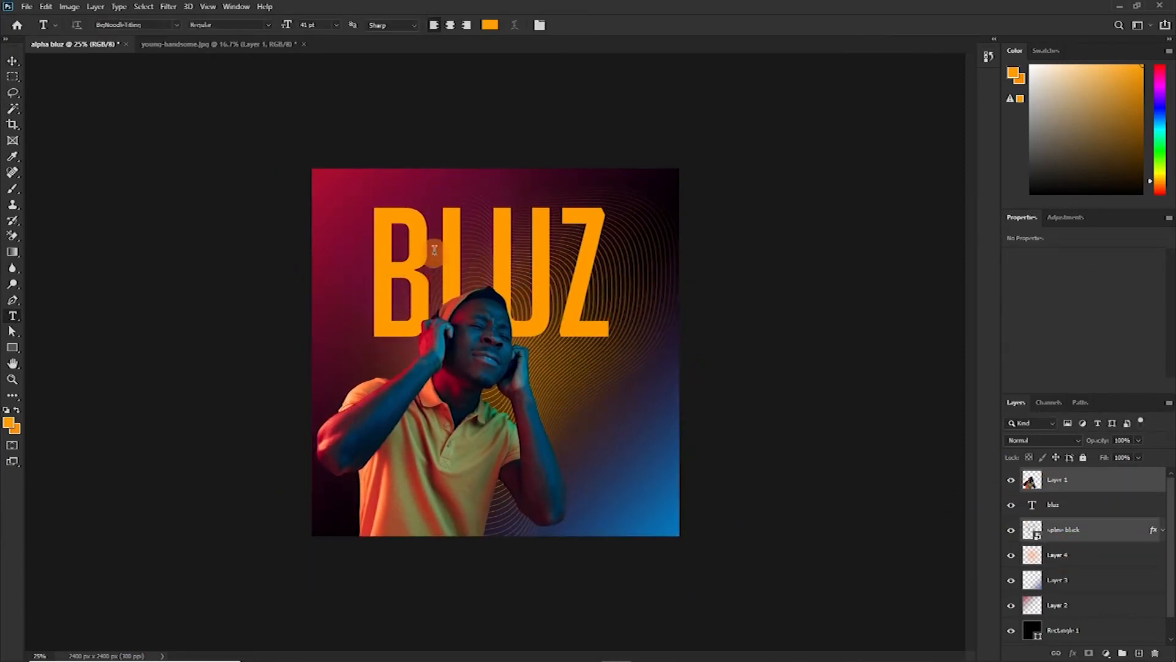
drag(436, 248, 469, 253)
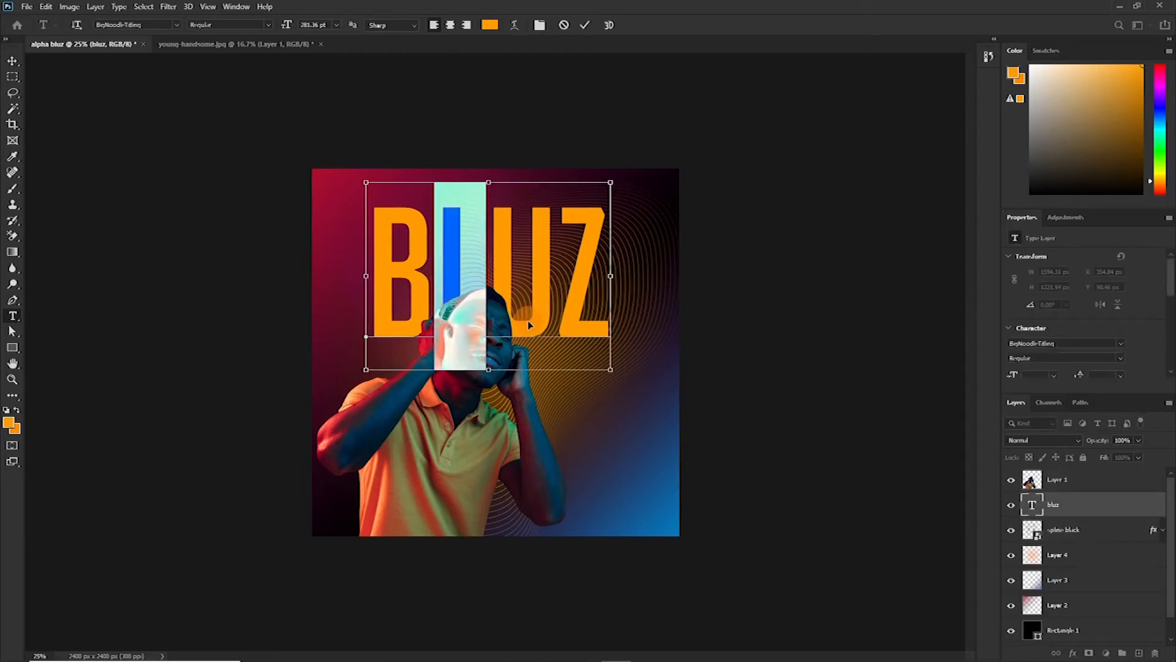
key(BackSpace)
click(584, 25)
Add a separate text letter "l", scale it to about 670%, and place it raised in the gap between B and U
click(600, 411)
text(l)
click(12, 61)
key(ctrl+t)
drag(604, 403, 467, 262)
drag(470, 276, 454, 227)
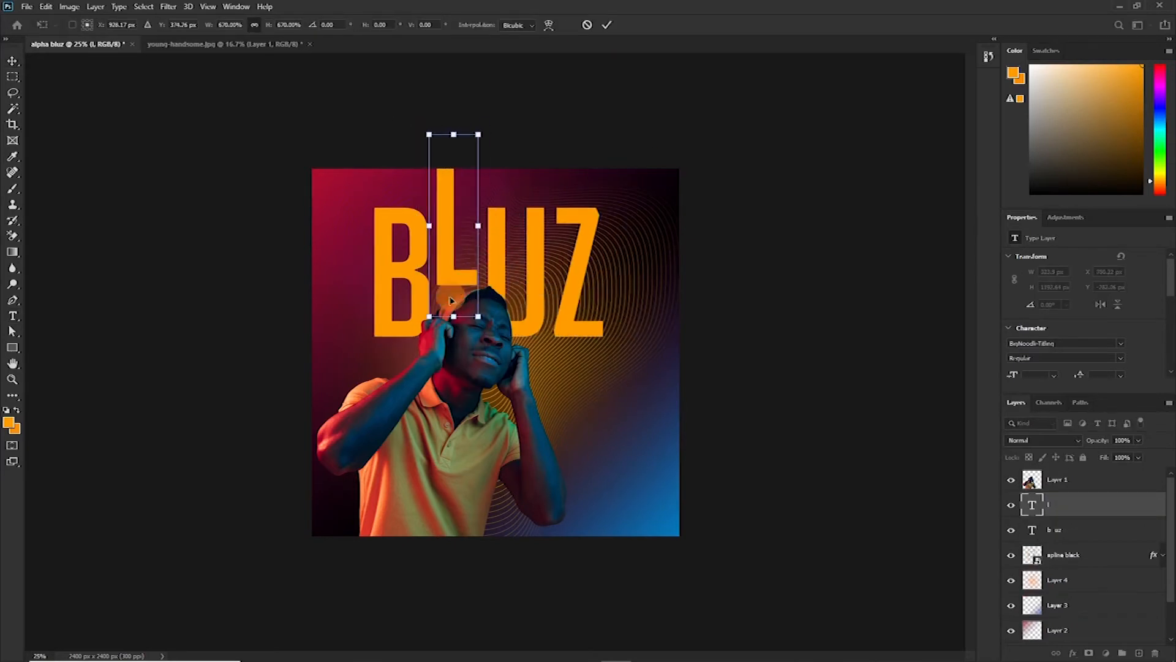
key(Return)
Set the separate L's font style to Oblique
click(1075, 531)
click(1075, 506)
right_click(1038, 356)
click(1053, 409)
key(Return)
click(1122, 340)
click(1056, 380)
Skew the separate L further so that its top leans to the right
scroll(1045, 375, down, 5)
scroll(1040, 345, up, 5)
scroll(1042, 345, down, 5)
scroll(1103, 367, up, 5)
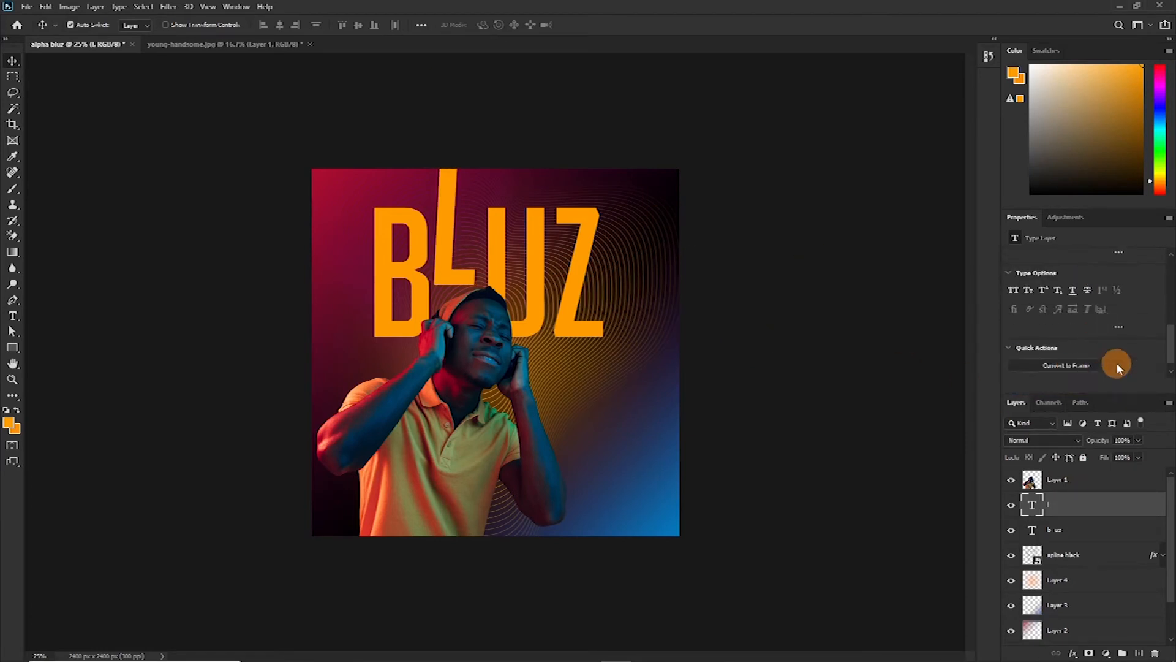
scroll(1126, 314, down, 6)
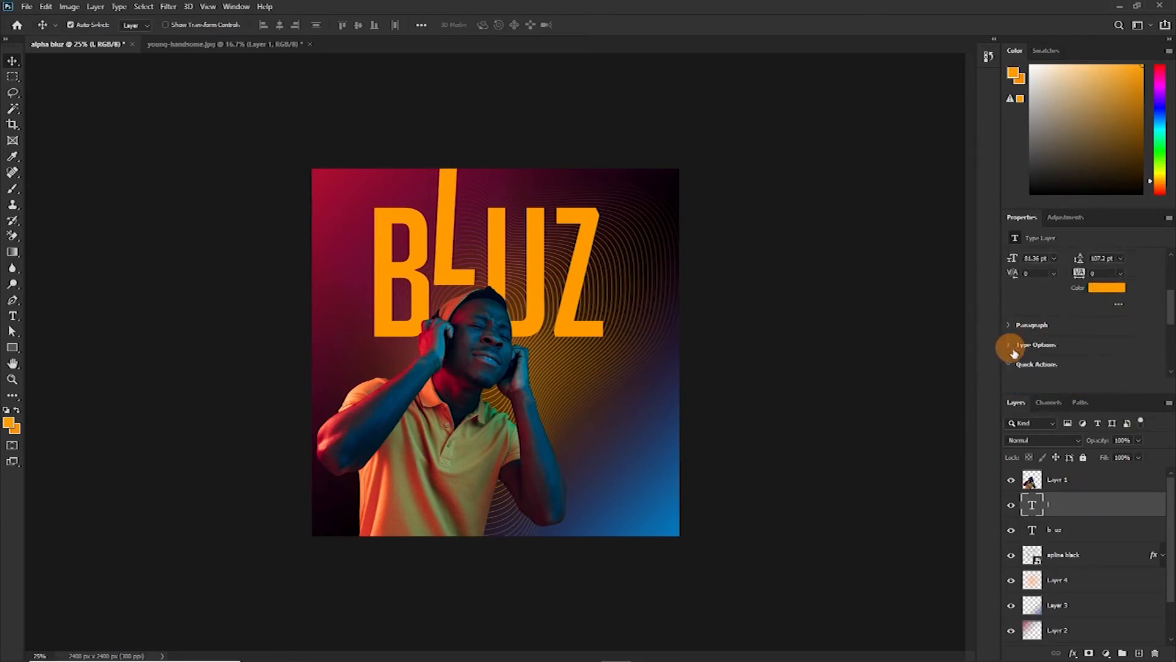
key(ctrl+t)
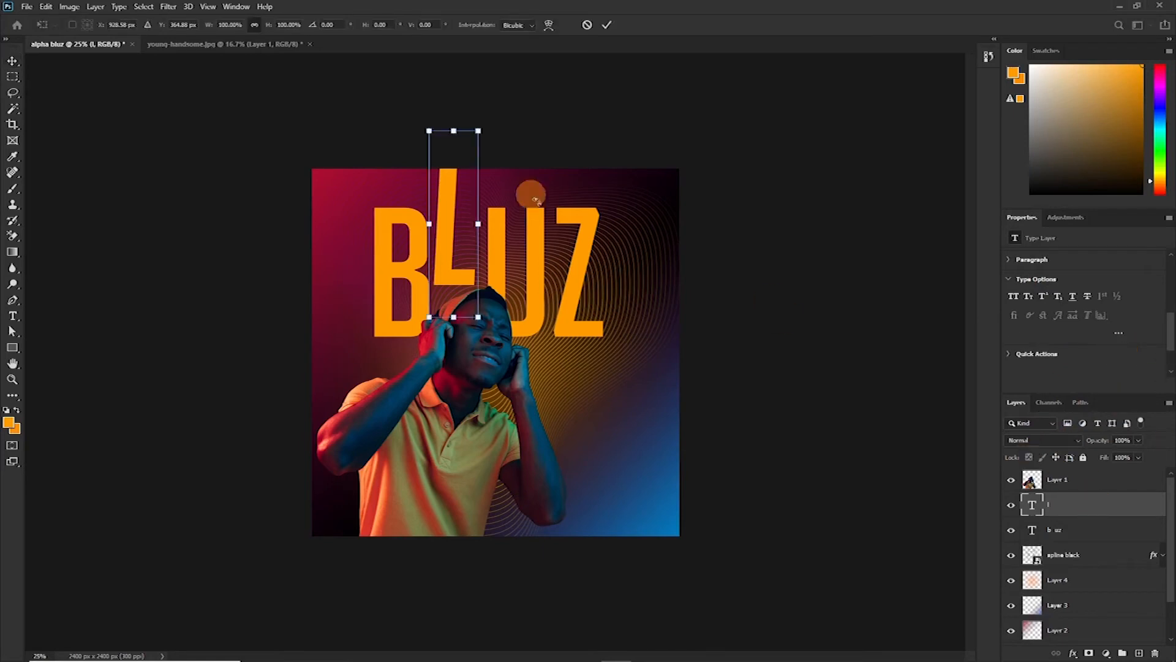
drag(453, 131, 474, 134)
click(606, 25)
Enlarge the spline graphic to about 193% and nudge the slanted L down to about Y -198 px
scroll(1071, 512, down, 2)
click(1072, 507)
key(ctrl+t)
key(ctrl+minus)
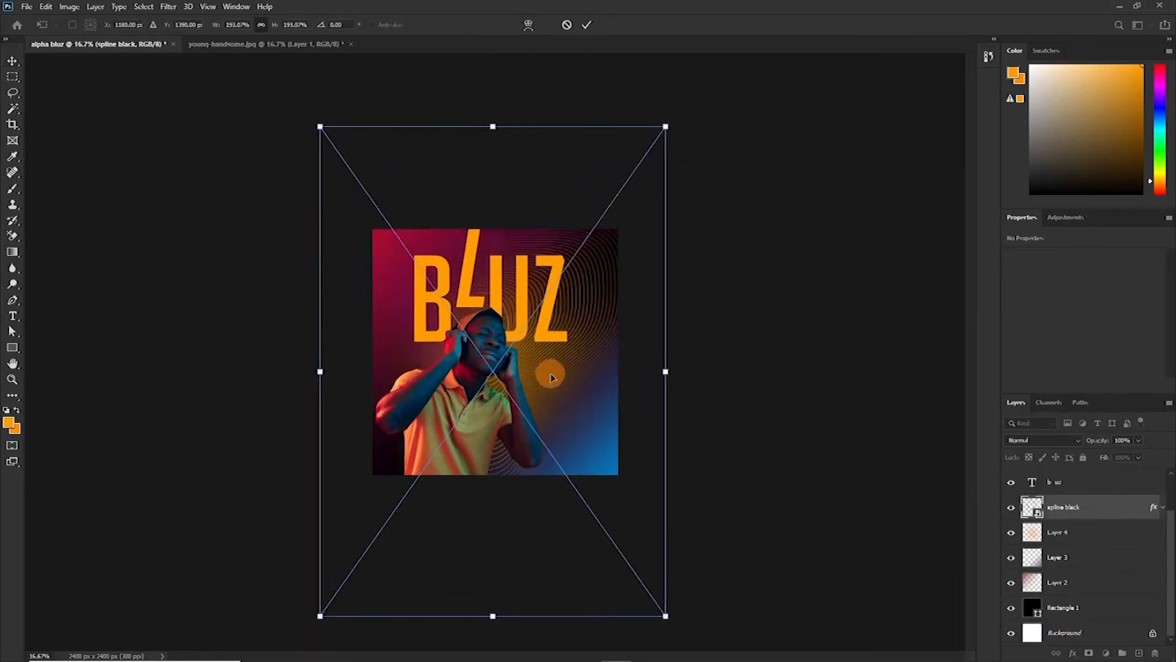
key(Return)
key(ctrl+plus)
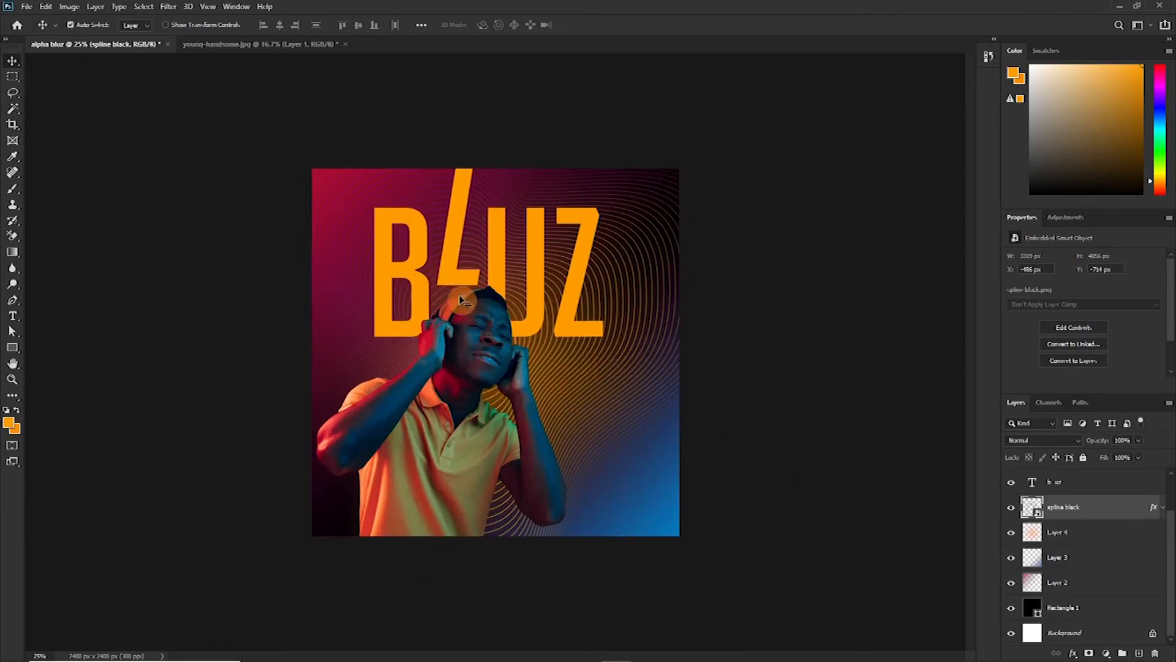
drag(447, 259, 446, 265)
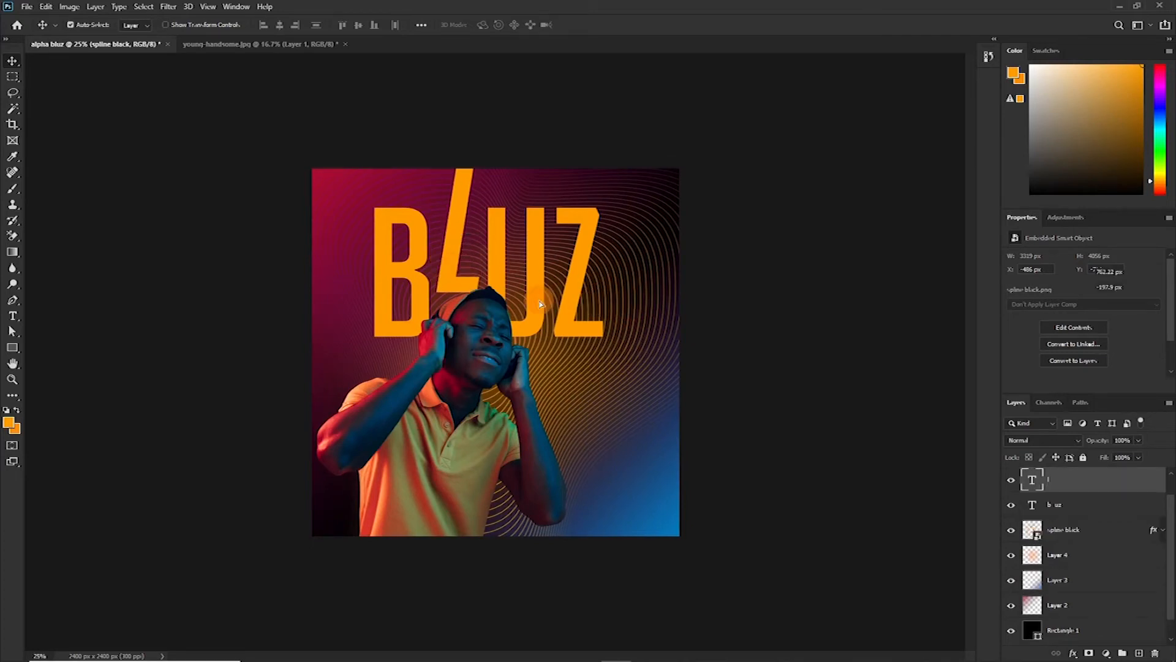
Add the text "Alpha" in a handwritten signature-style font and place it above the title's B
key(t)
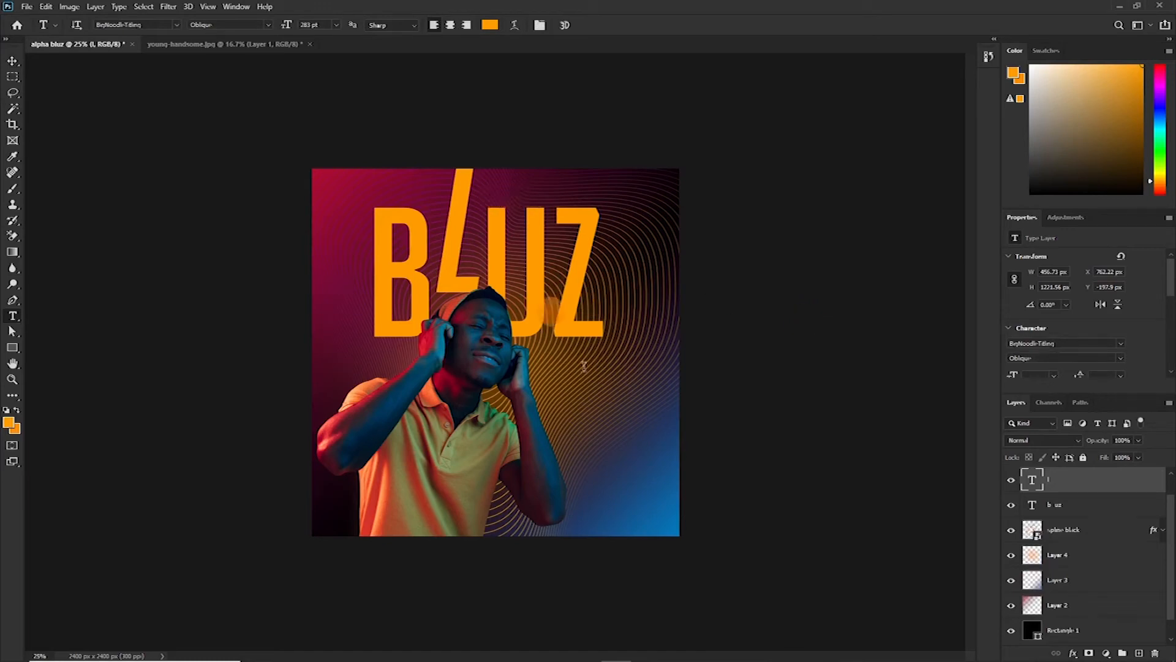
click(661, 504)
click(661, 504)
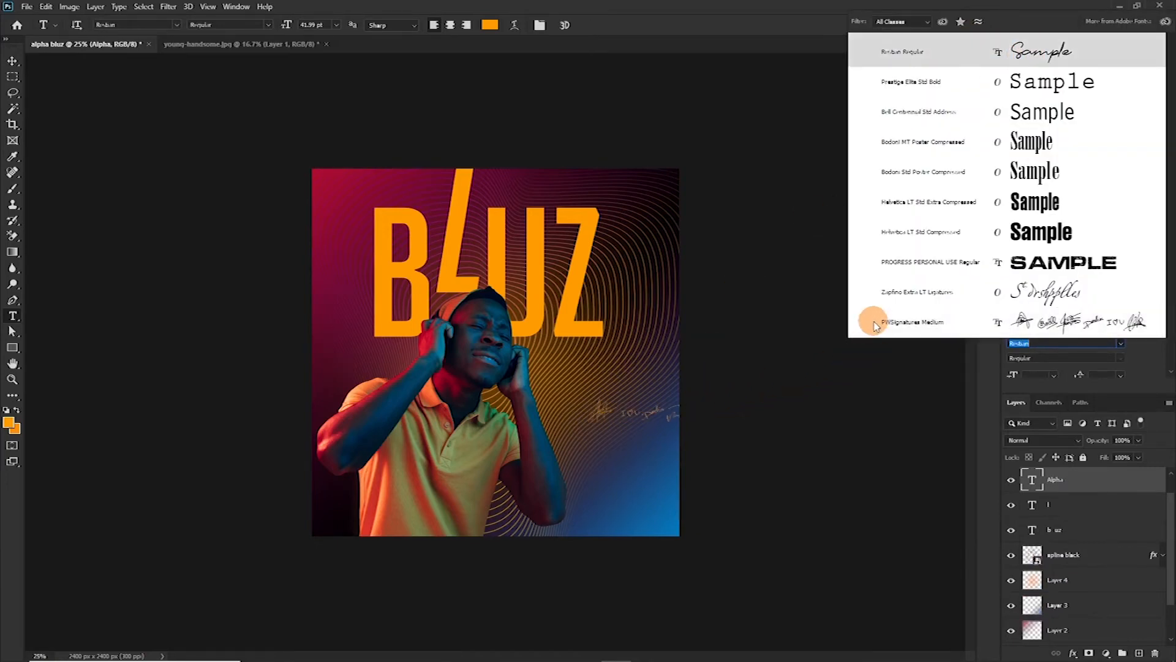
click(935, 228)
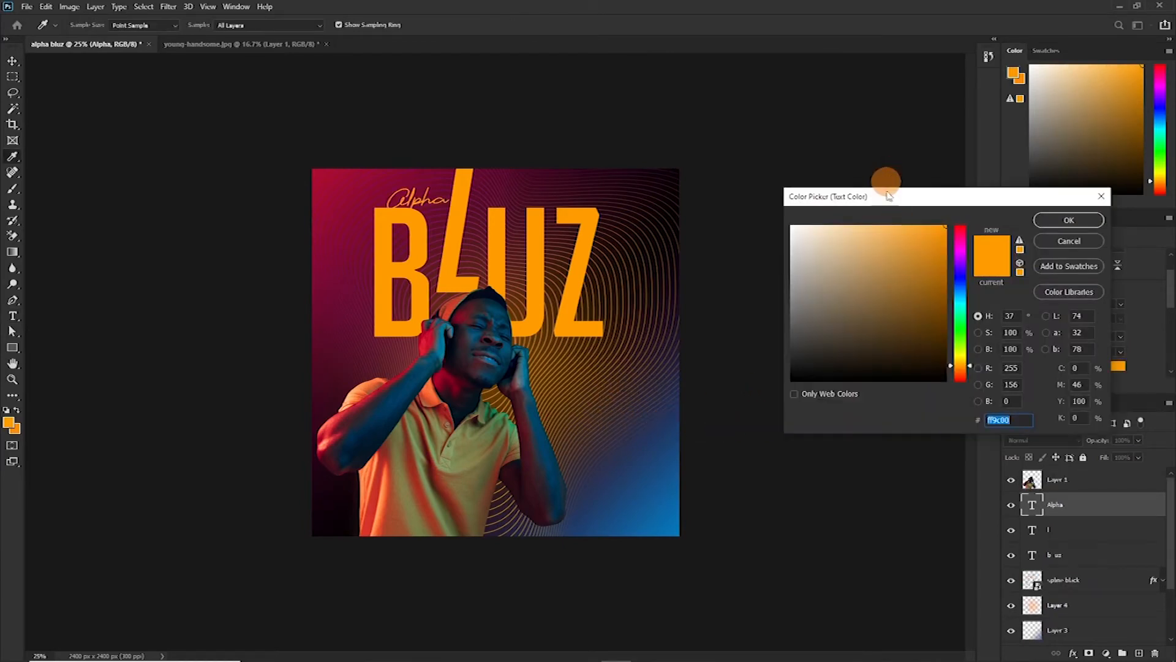
Set the Alpha text's colour to white (ffffff)
drag(857, 254, 776, 211)
drag(885, 283, 770, 215)
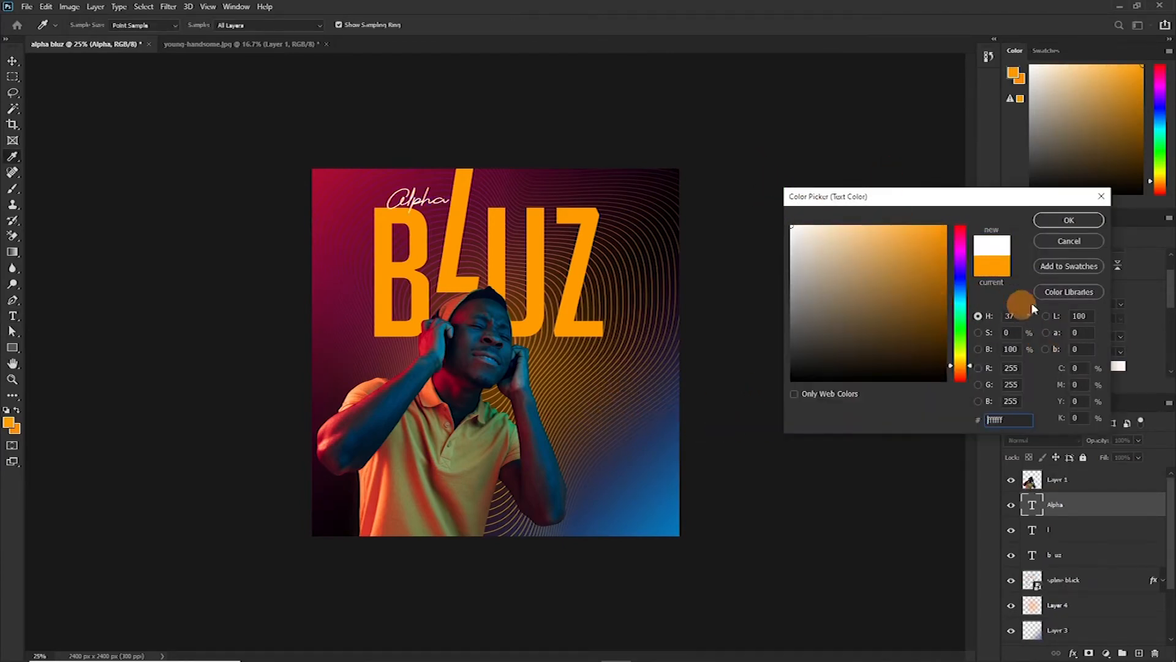
click(1054, 222)
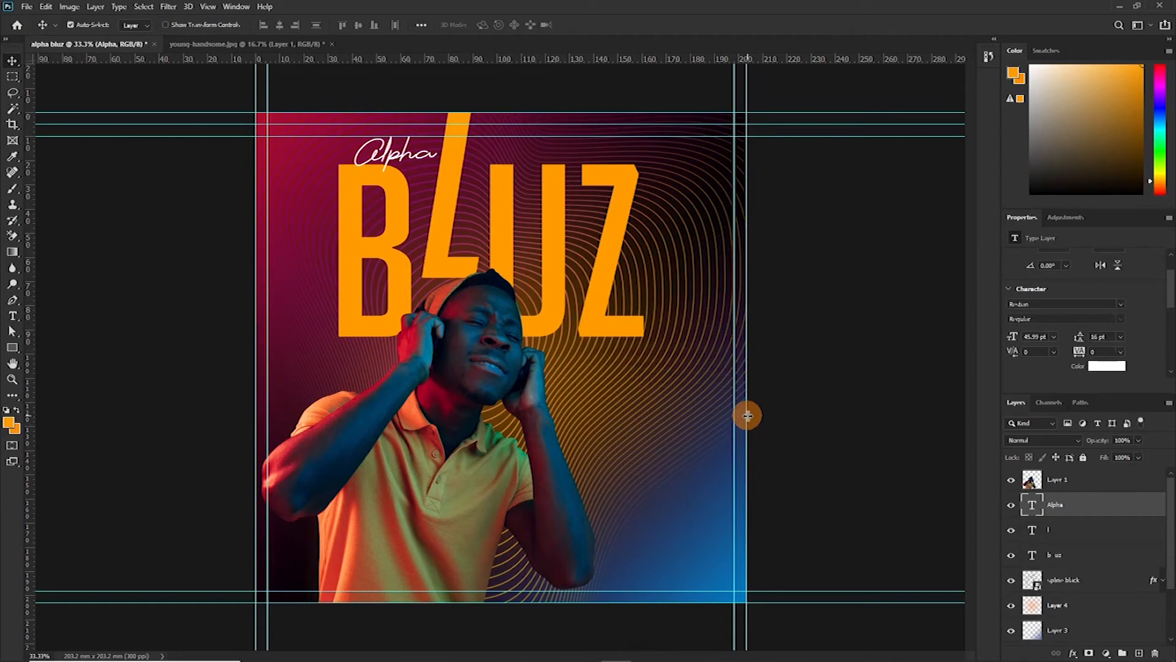
Add a Drop Shadow effect to the man's layer and display its settings
click(488, 314)
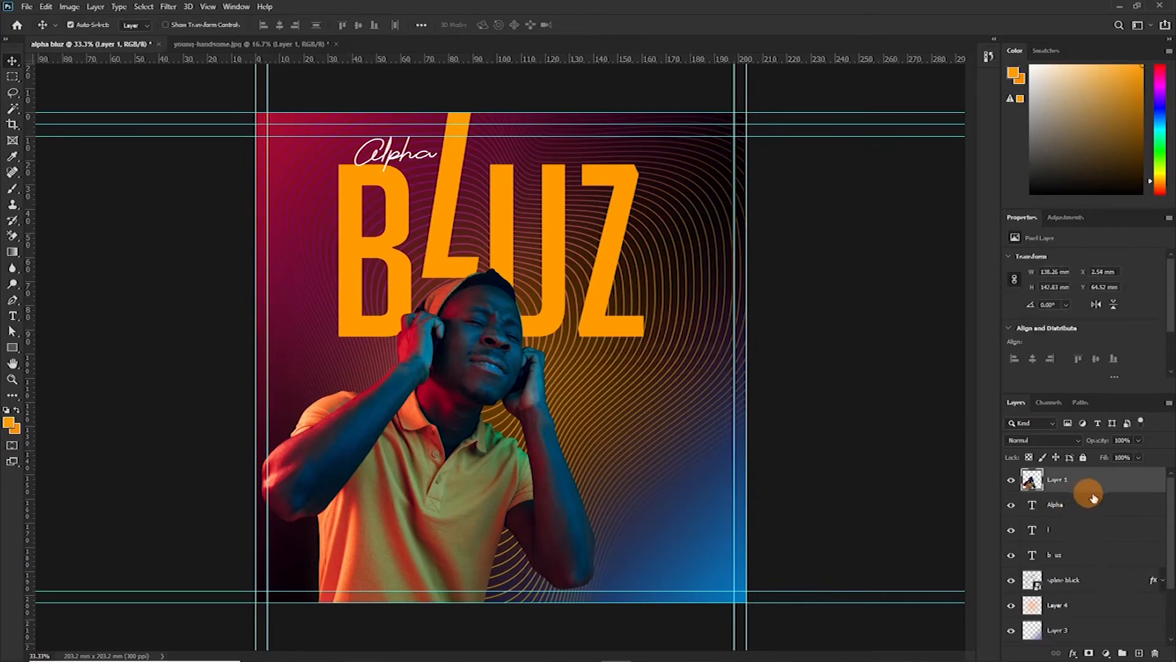
double_click(1129, 485)
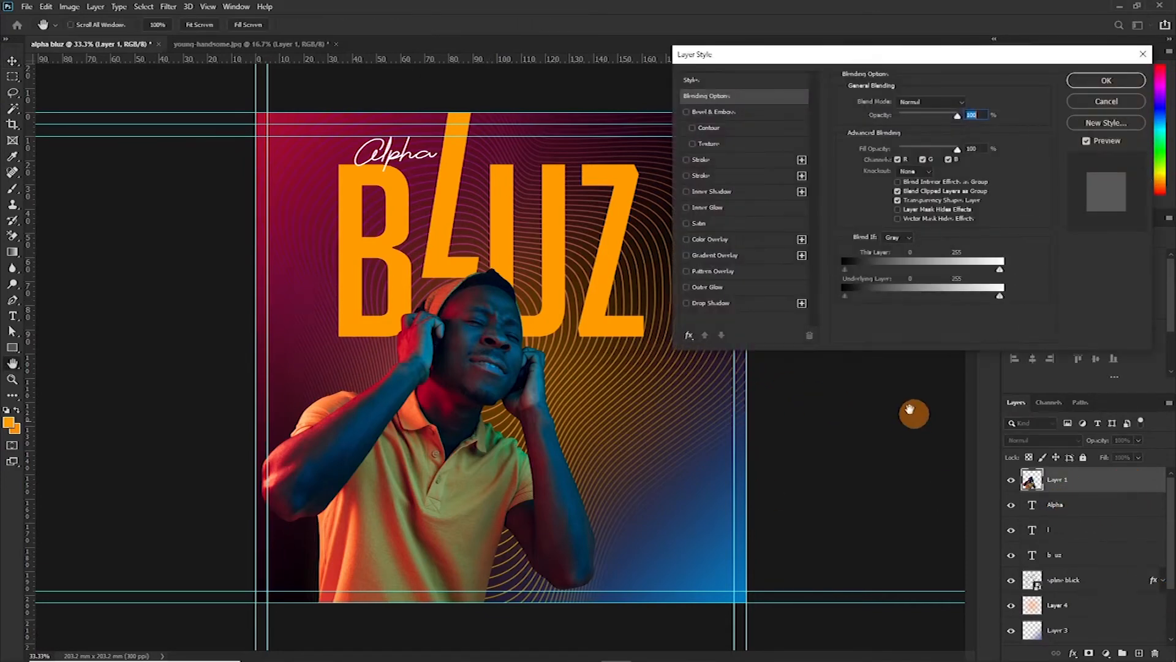
drag(744, 61, 649, 84)
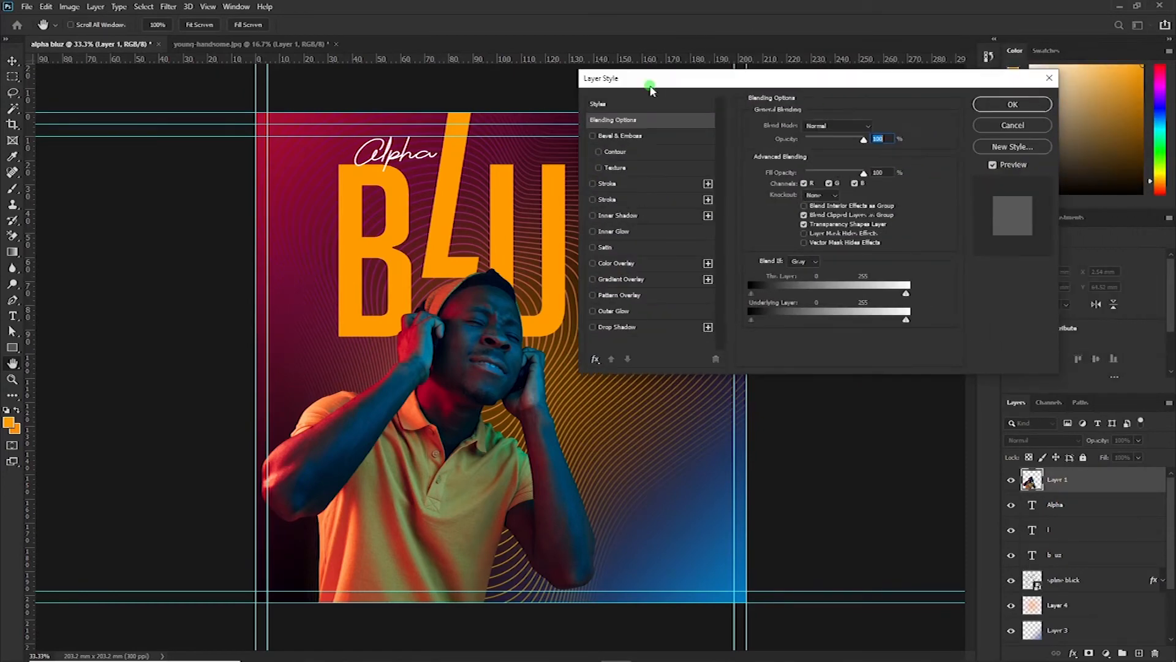
click(592, 328)
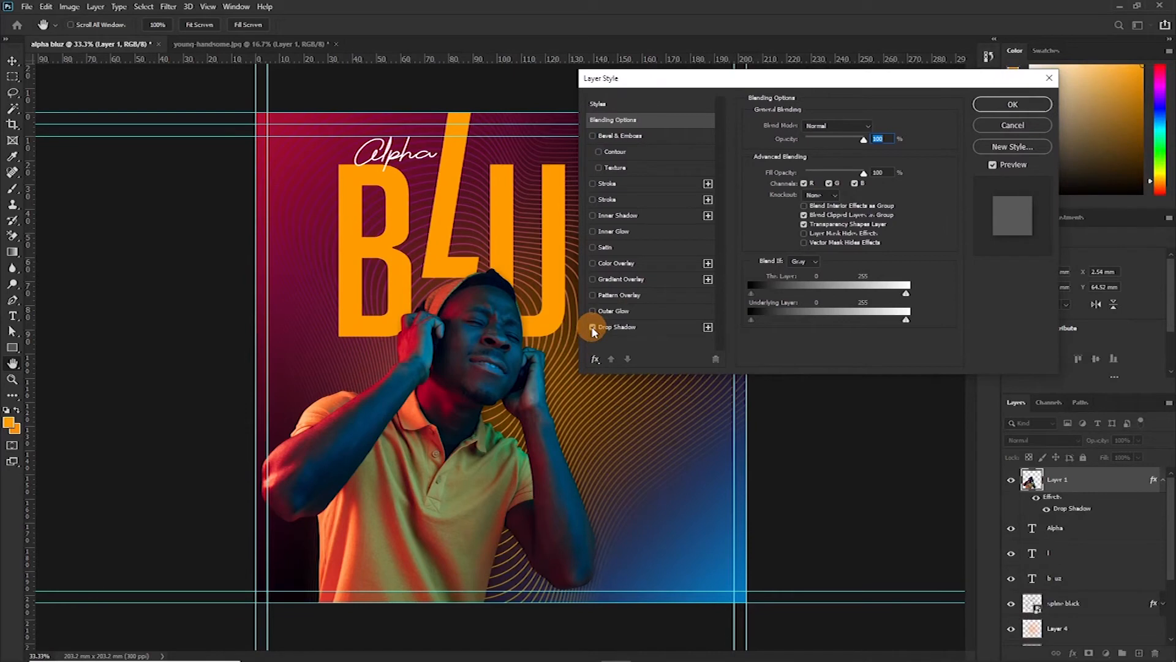
click(625, 329)
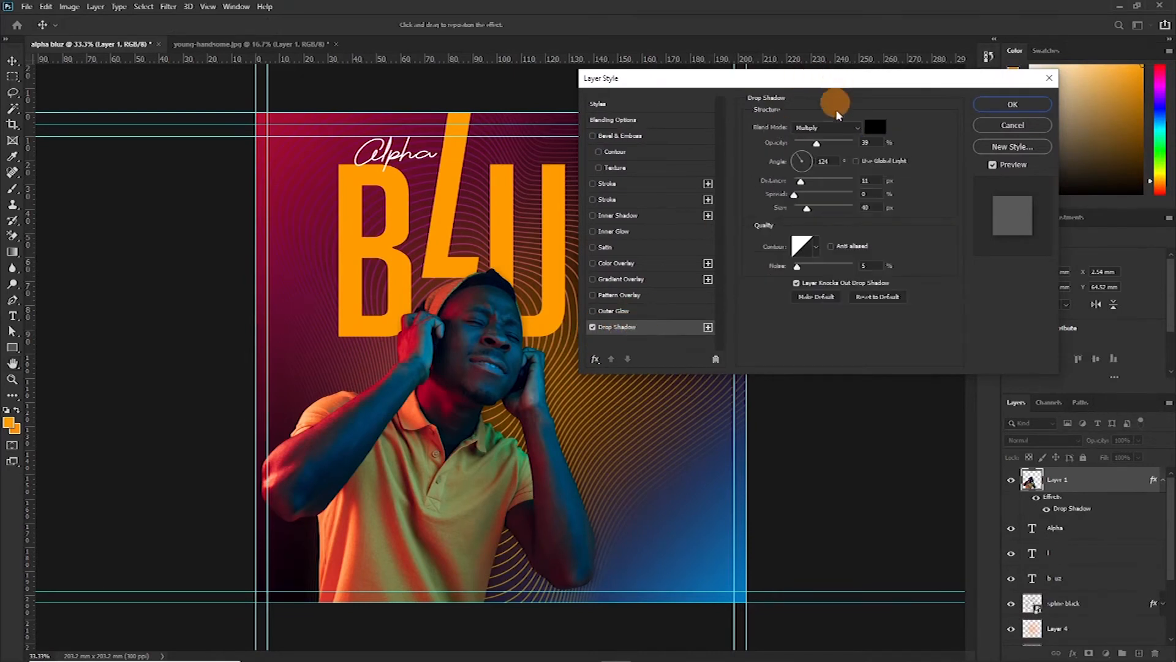
Set the man's drop shadow to 35% opacity, 94° angle, 37 px distance and 70 px size, and apply it
drag(806, 212, 813, 213)
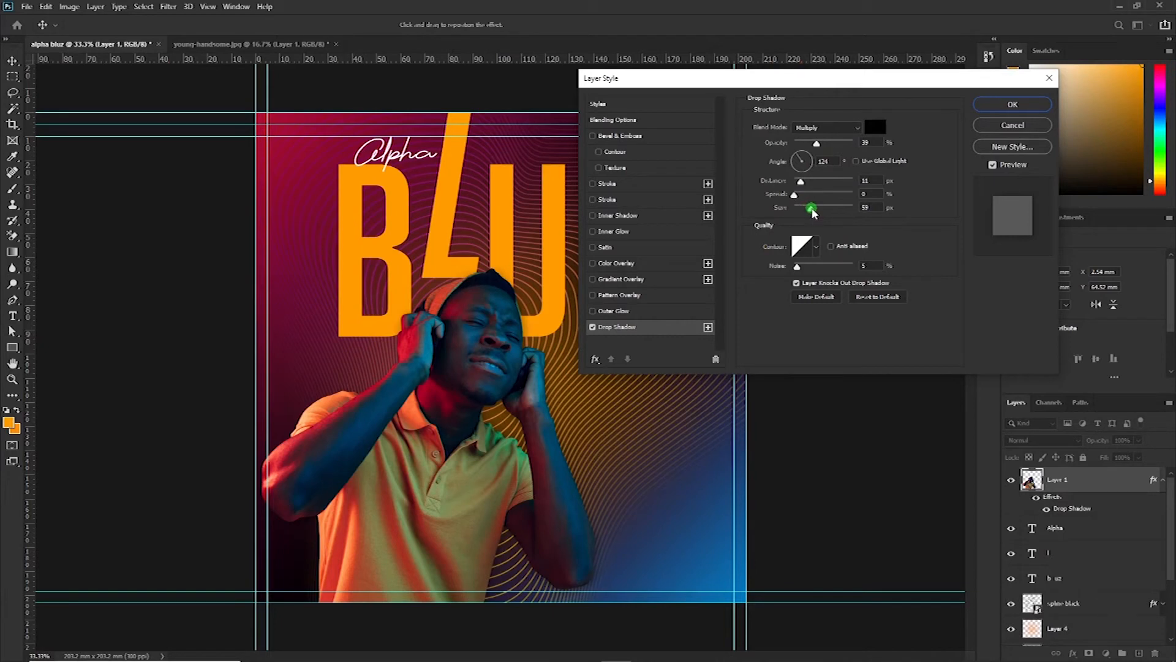
drag(812, 213, 805, 186)
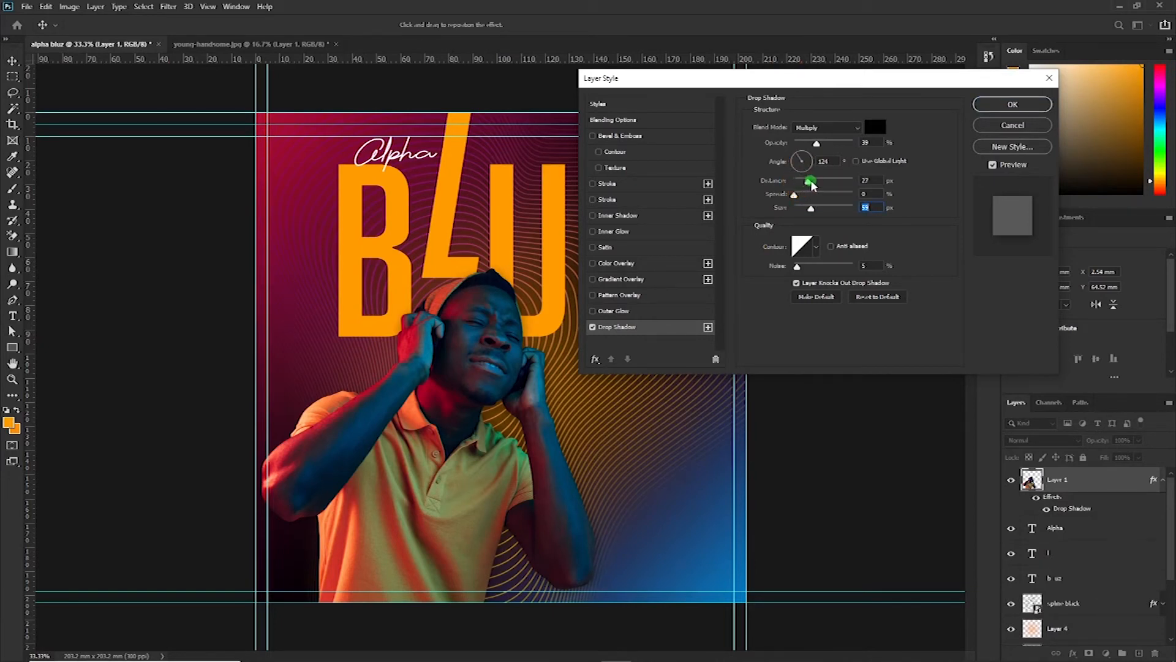
drag(815, 184, 803, 158)
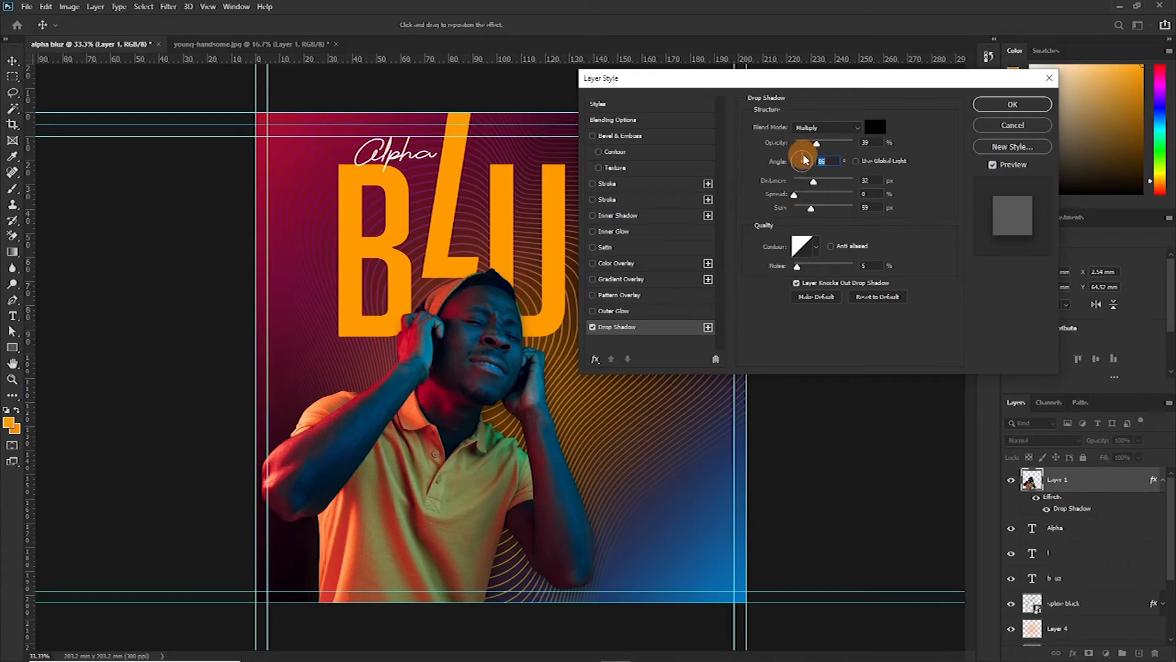
click(801, 153)
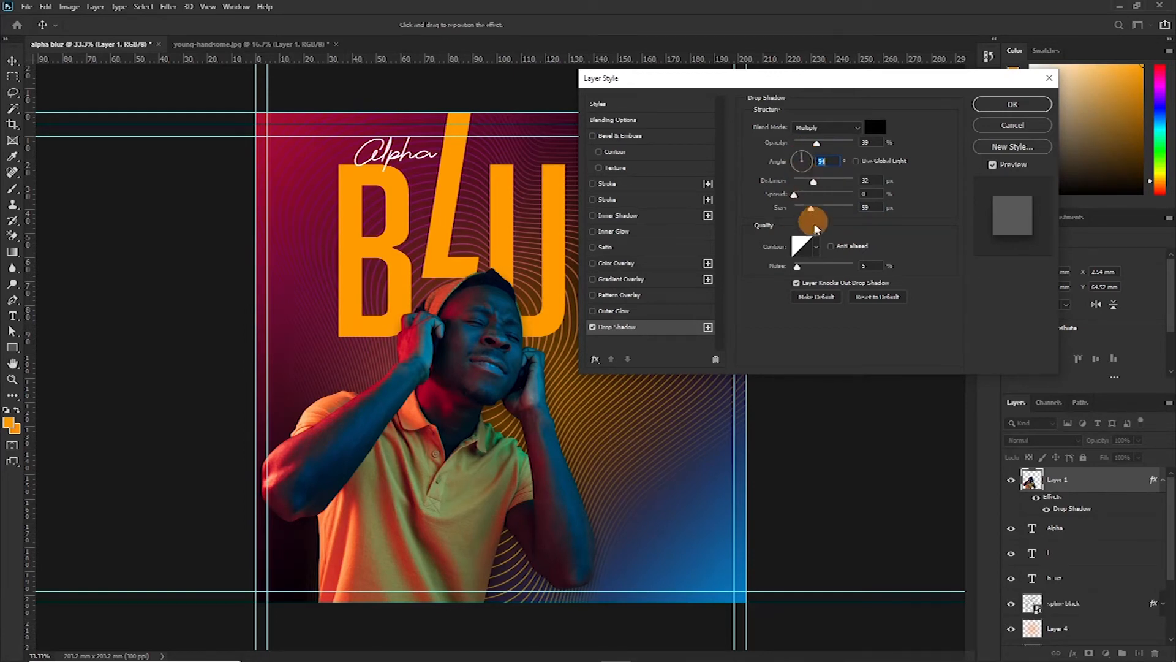
drag(812, 208, 815, 210)
click(816, 182)
drag(815, 182, 818, 182)
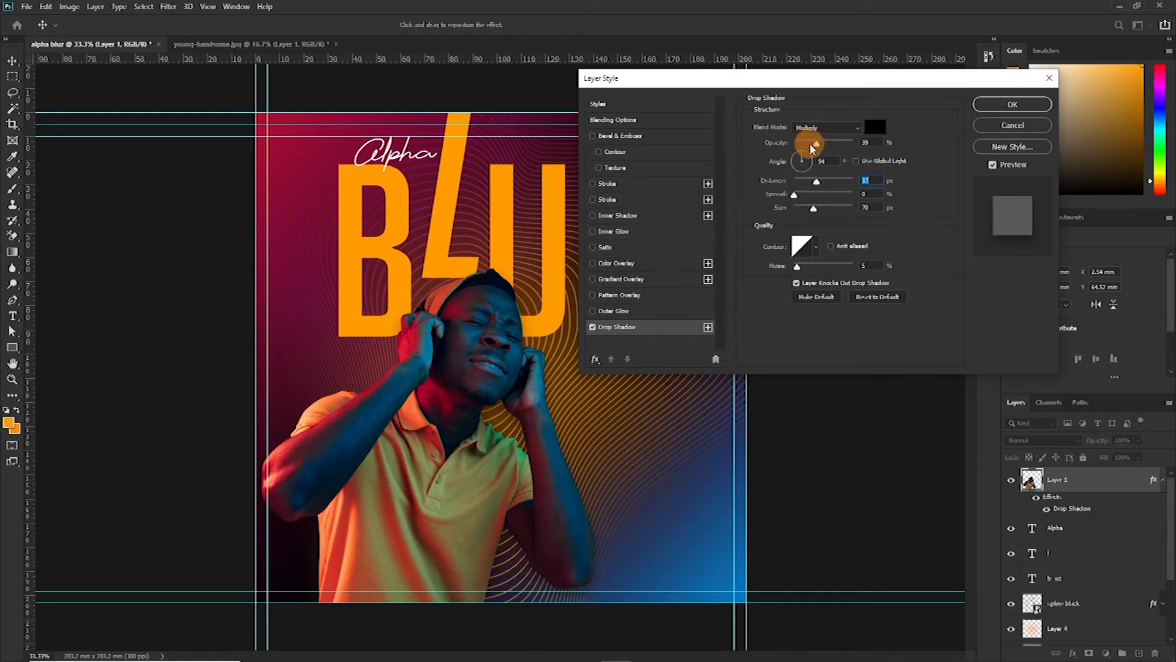
mouse_move(816, 145)
mouse_down()
mouse_move(939, 141)
mouse_move(794, 145)
mouse_move(811, 137)
mouse_move(810, 147)
mouse_up()
drag(818, 146, 817, 145)
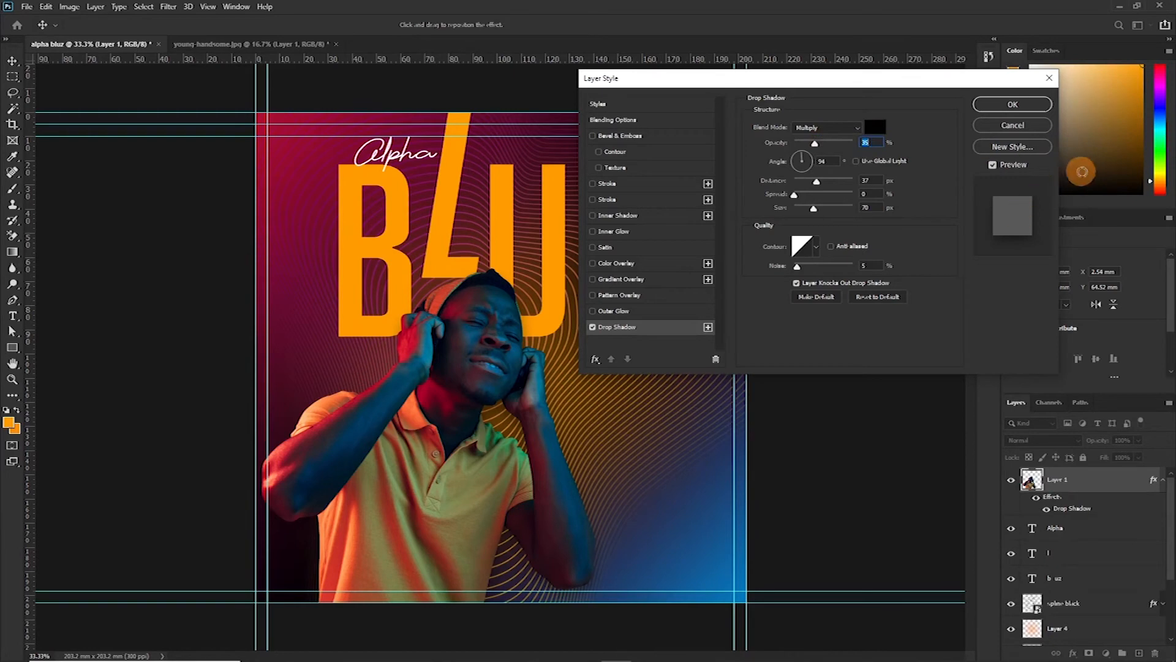
click(1005, 106)
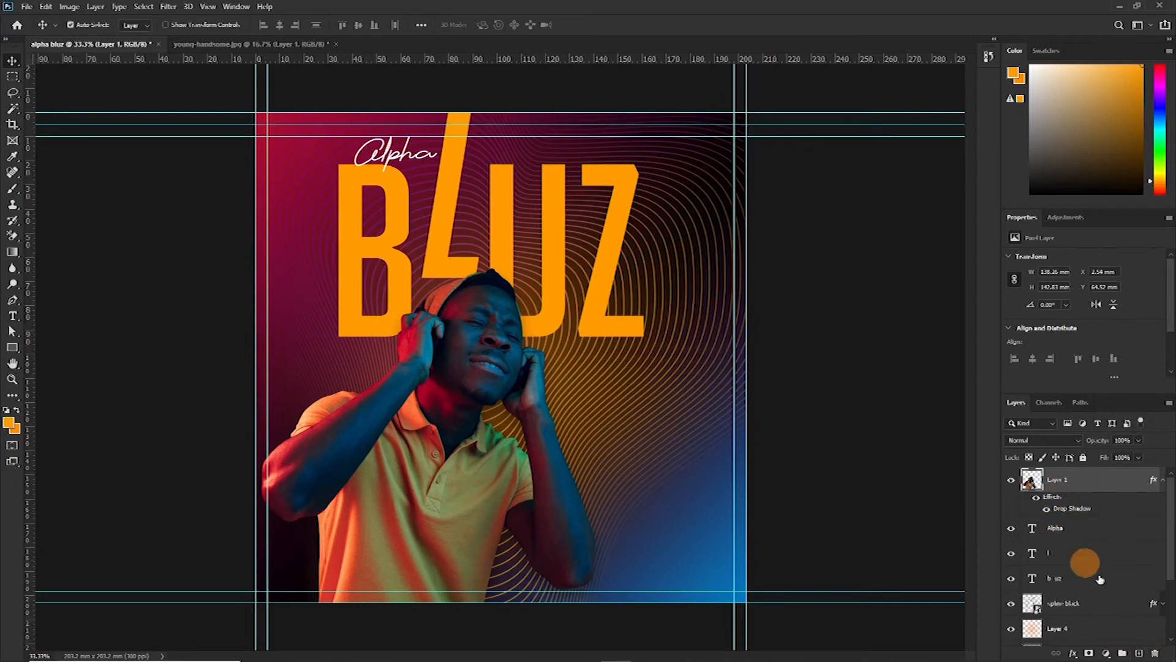
Create a new empty layer and place it directly beneath the Alpha text layer
click(1139, 654)
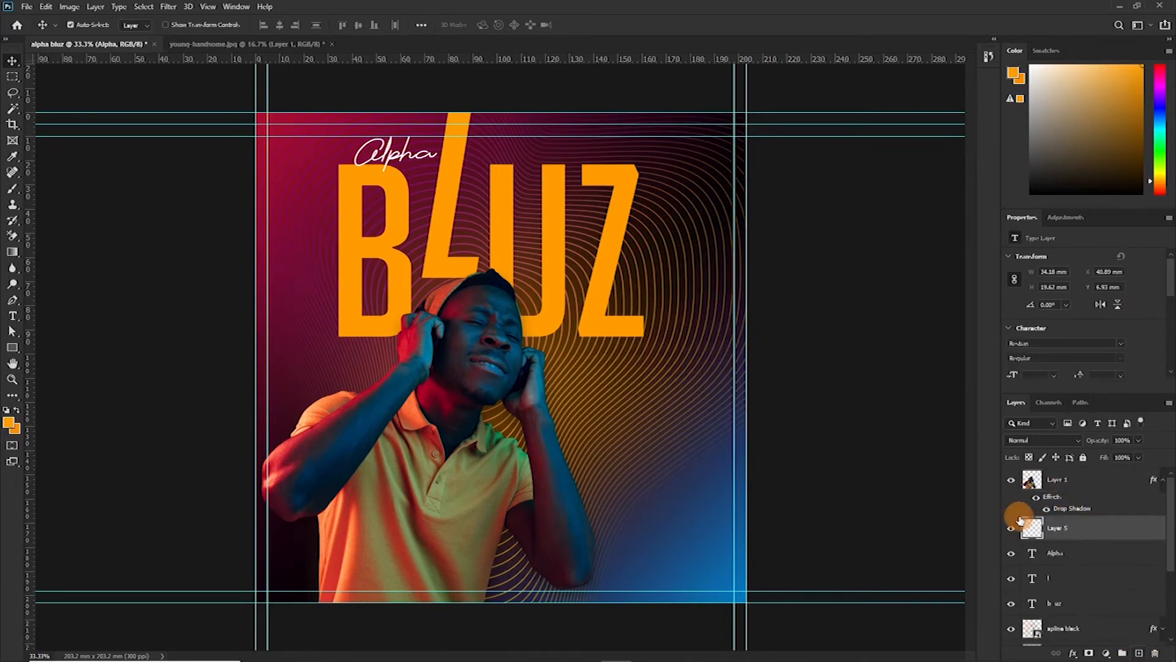
drag(1035, 528, 1054, 569)
Group the background layers from Rectangle 1 up to the spline graphic
scroll(1053, 570, down, 3)
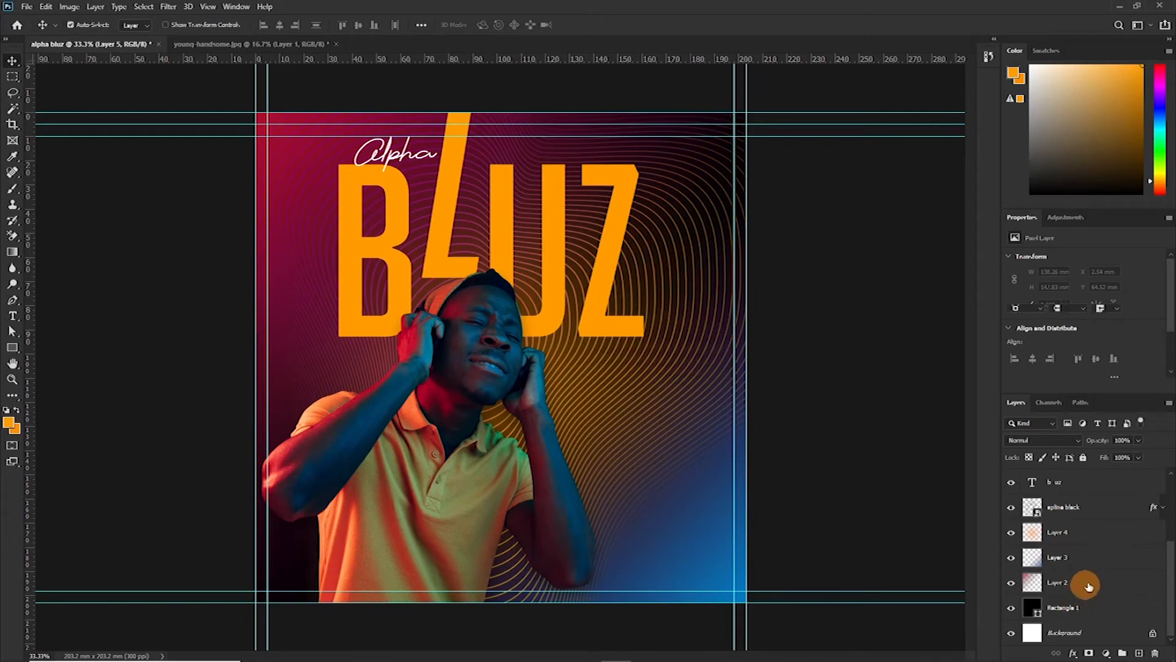
click(1077, 605)
scroll(1100, 565, up, 3)
scroll(1097, 563, down, 3)
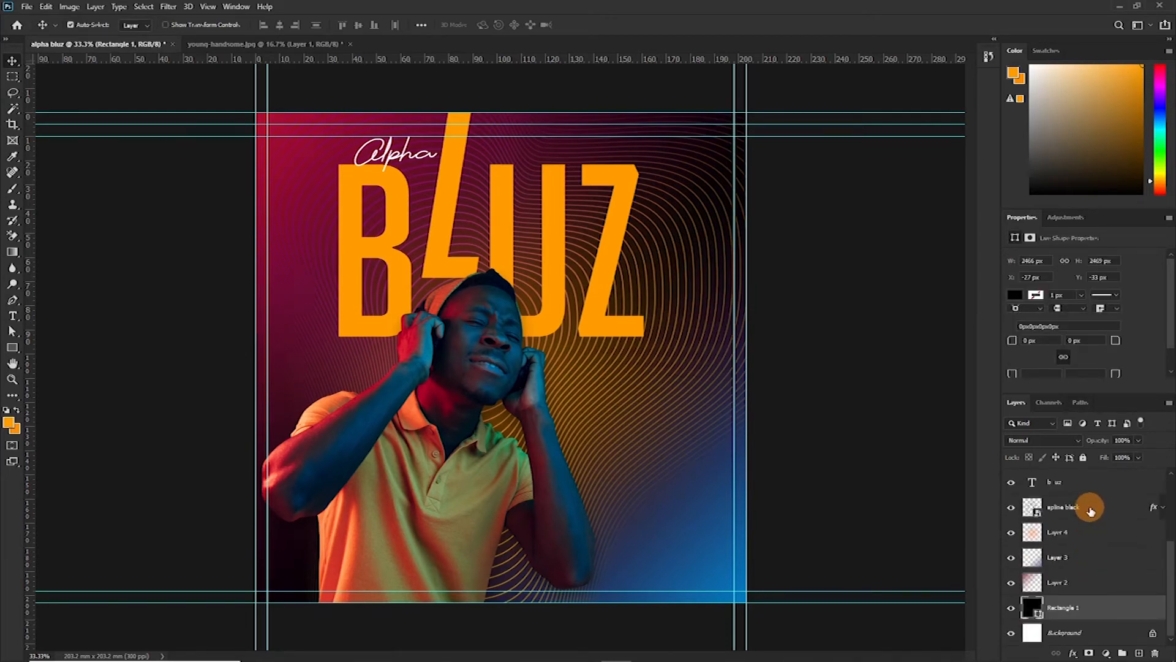
shift+click(1090, 510)
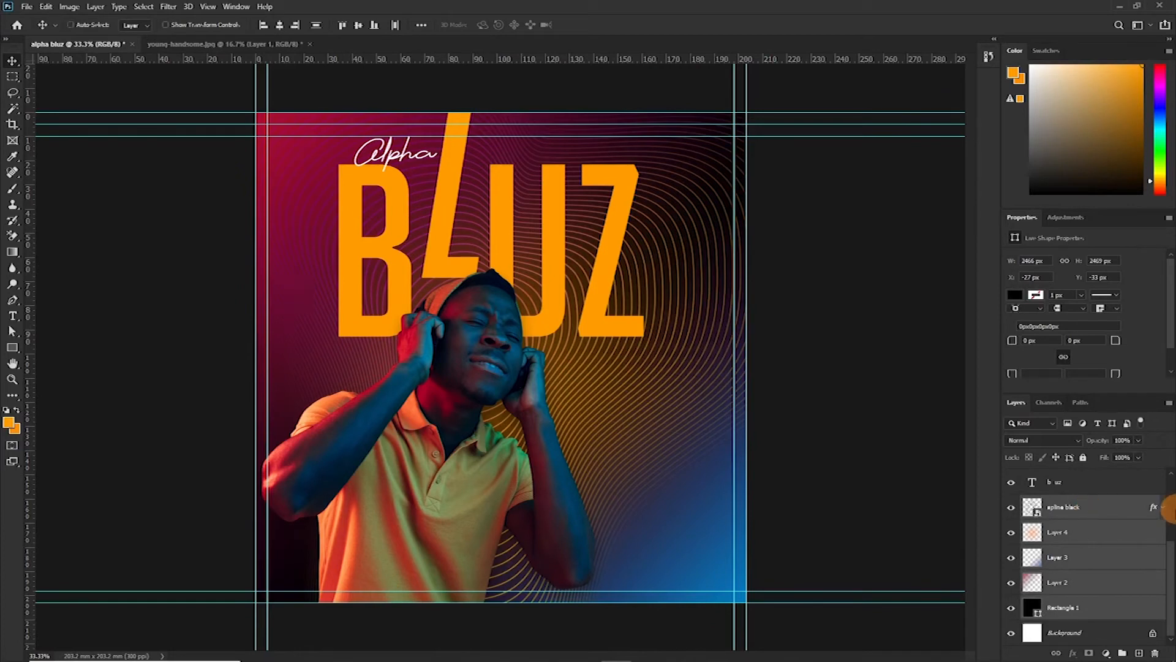
key(ctrl+g)
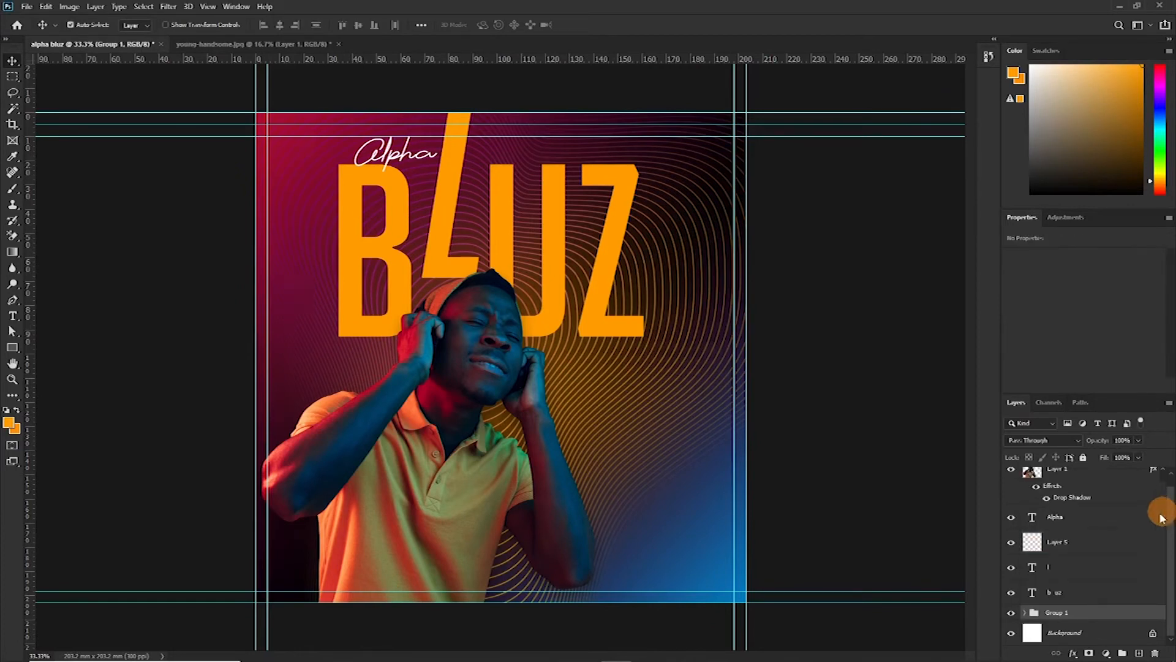
Rename the background layer group as bck and give it a red colour label
double_click(1062, 612)
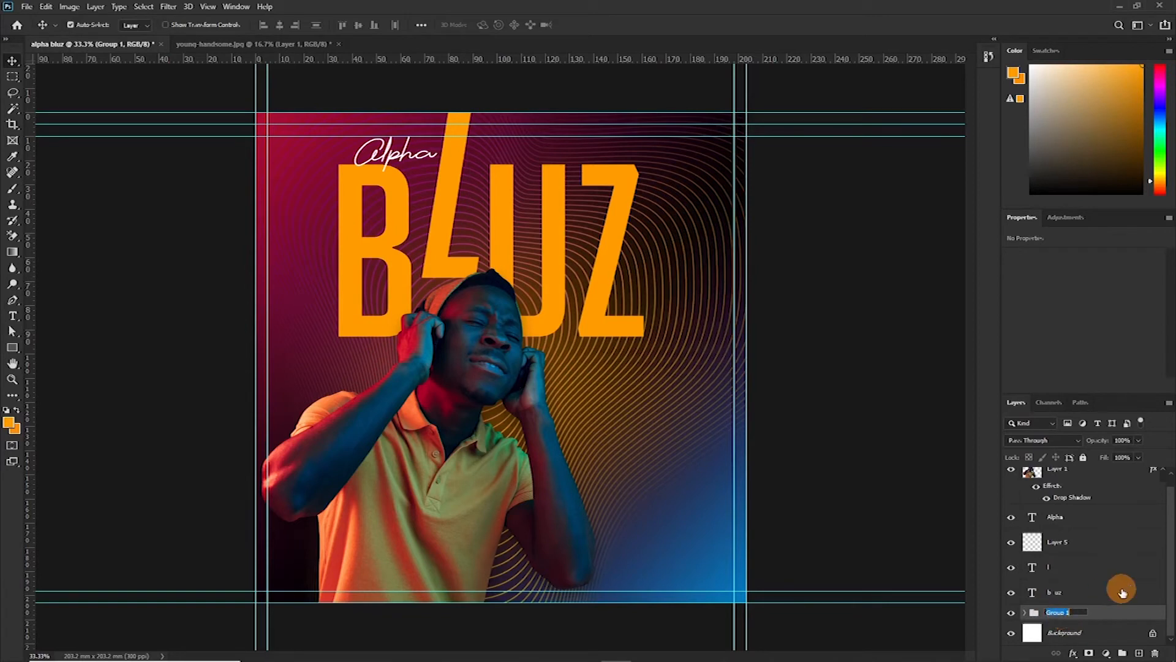
text(bck)
key(Return)
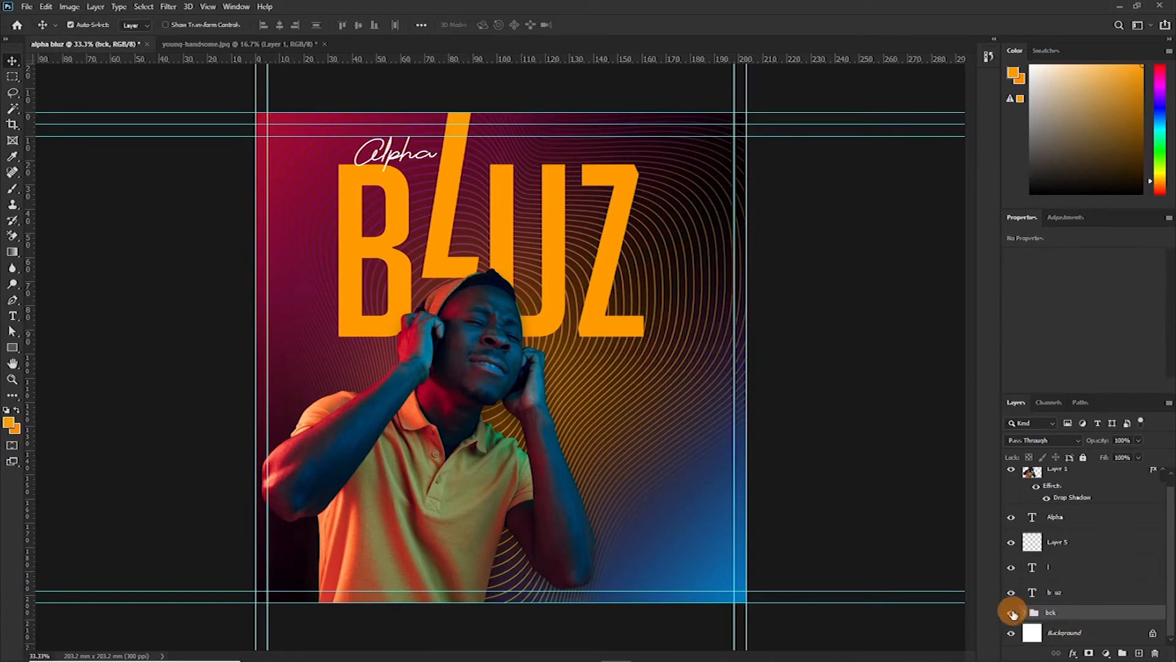
right_click(1010, 615)
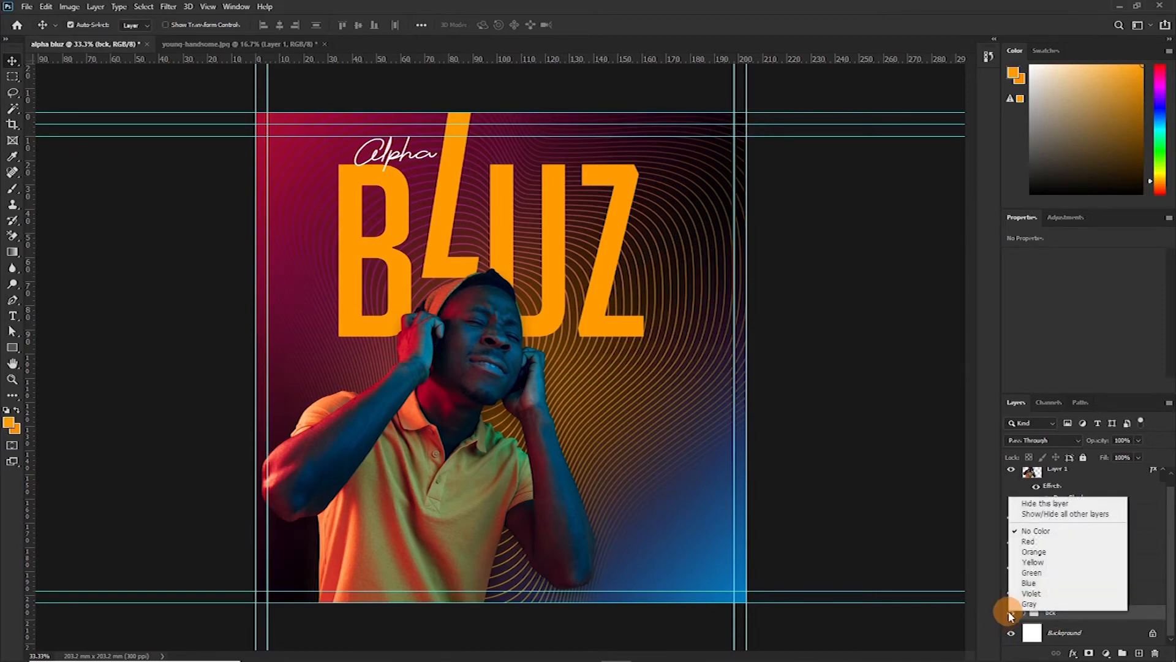
click(996, 605)
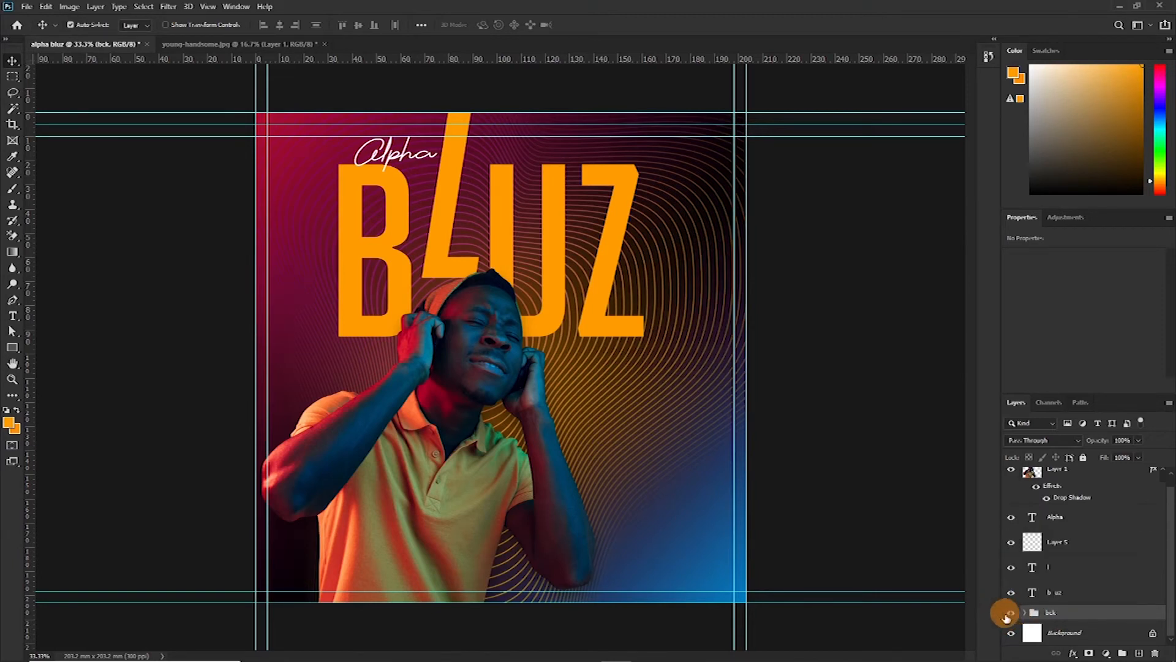
right_click(1012, 613)
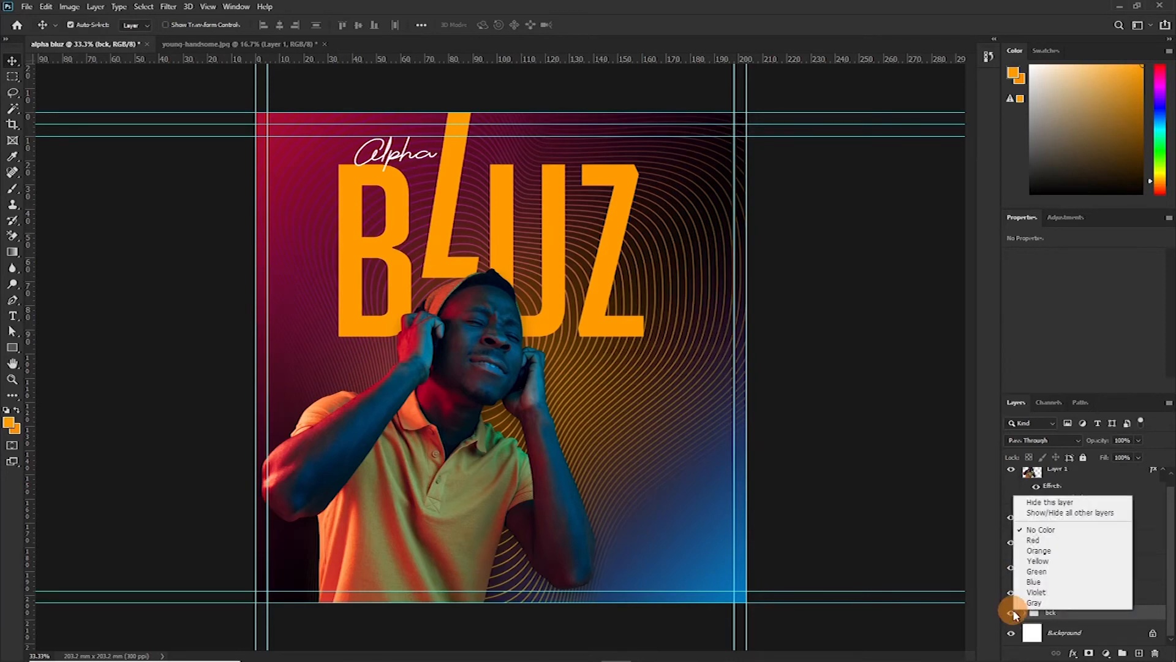
click(1020, 539)
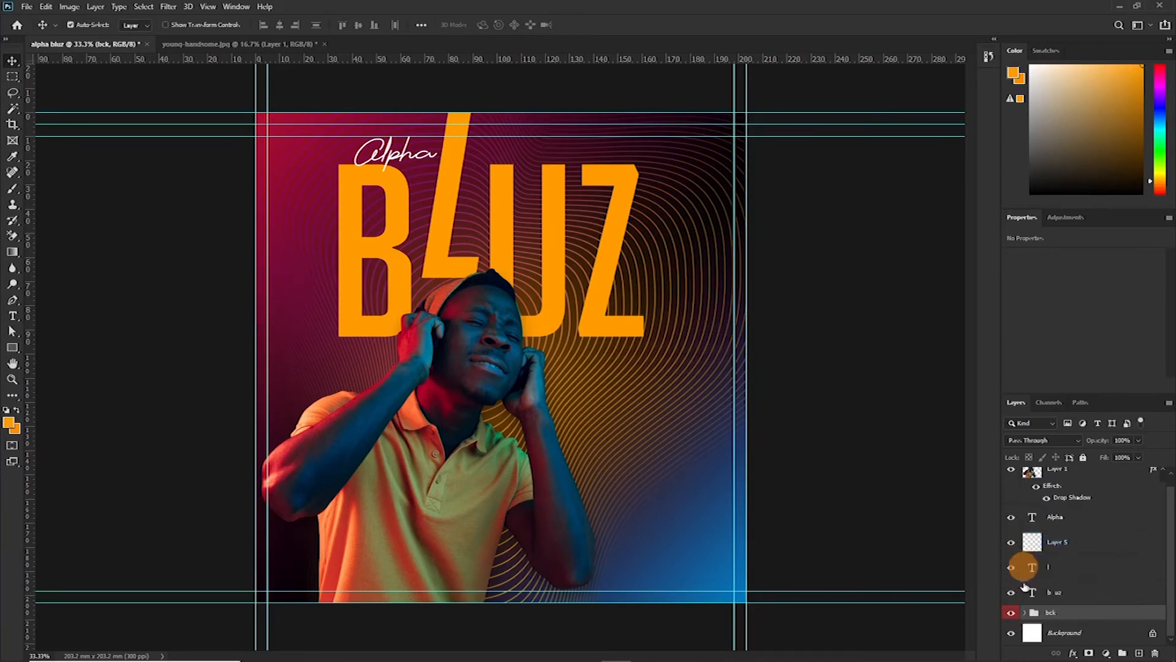
Group the l and b uz title text layers, name the group bluz and give it an orange colour label
click(1061, 595)
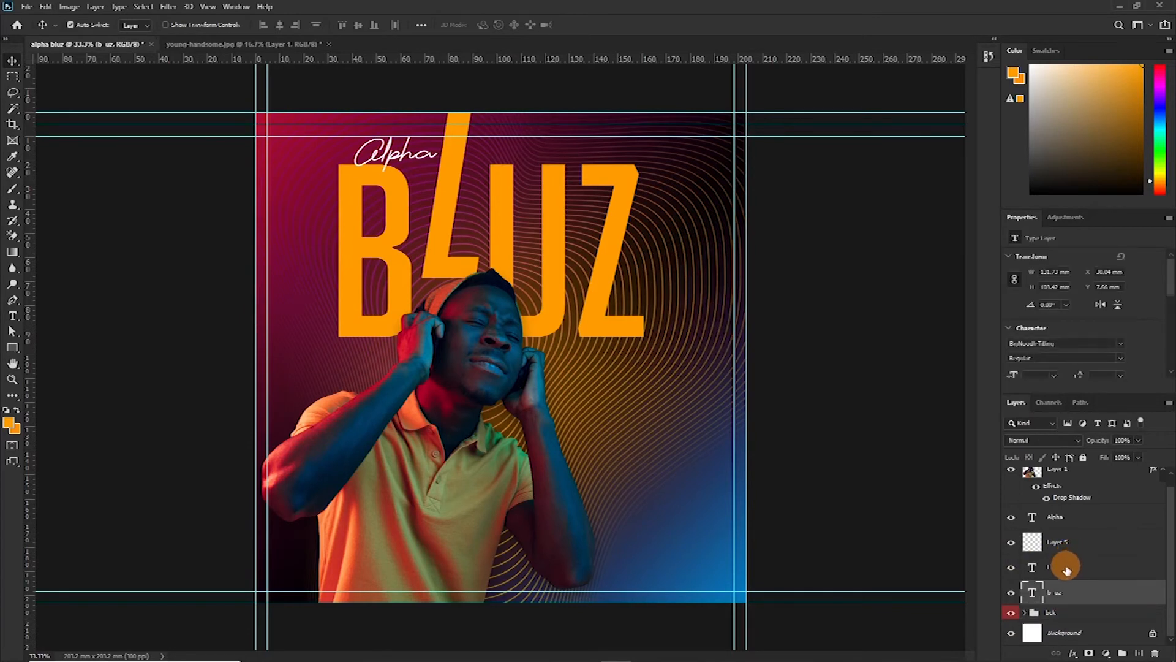
ctrl+click(1066, 568)
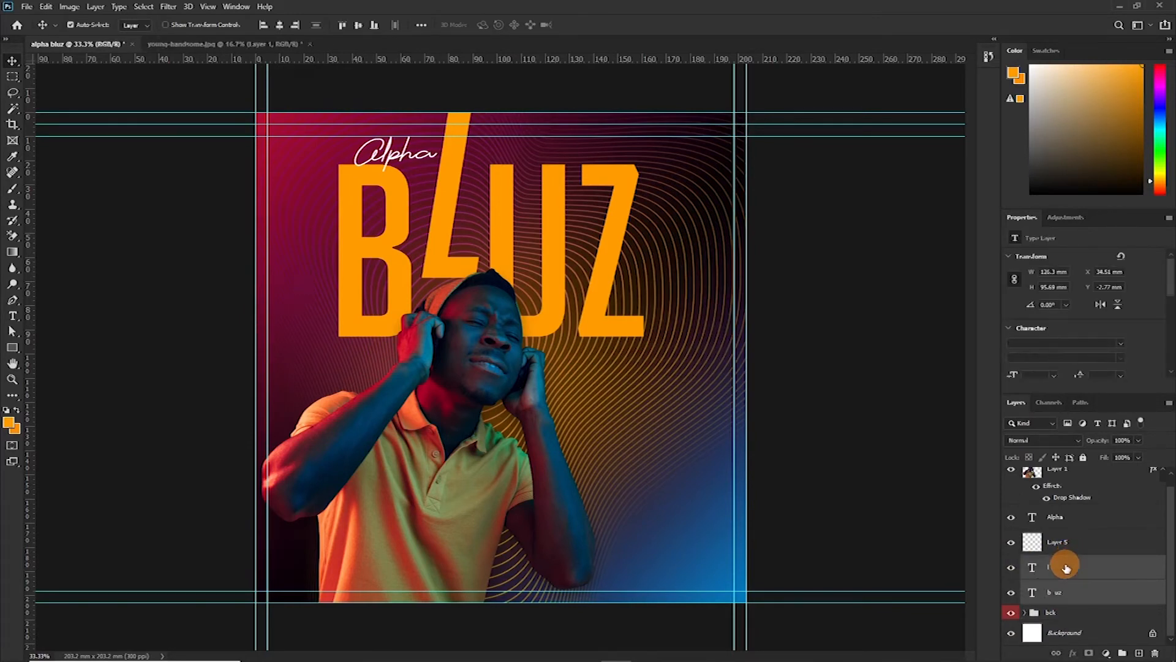
key(ctrl+g)
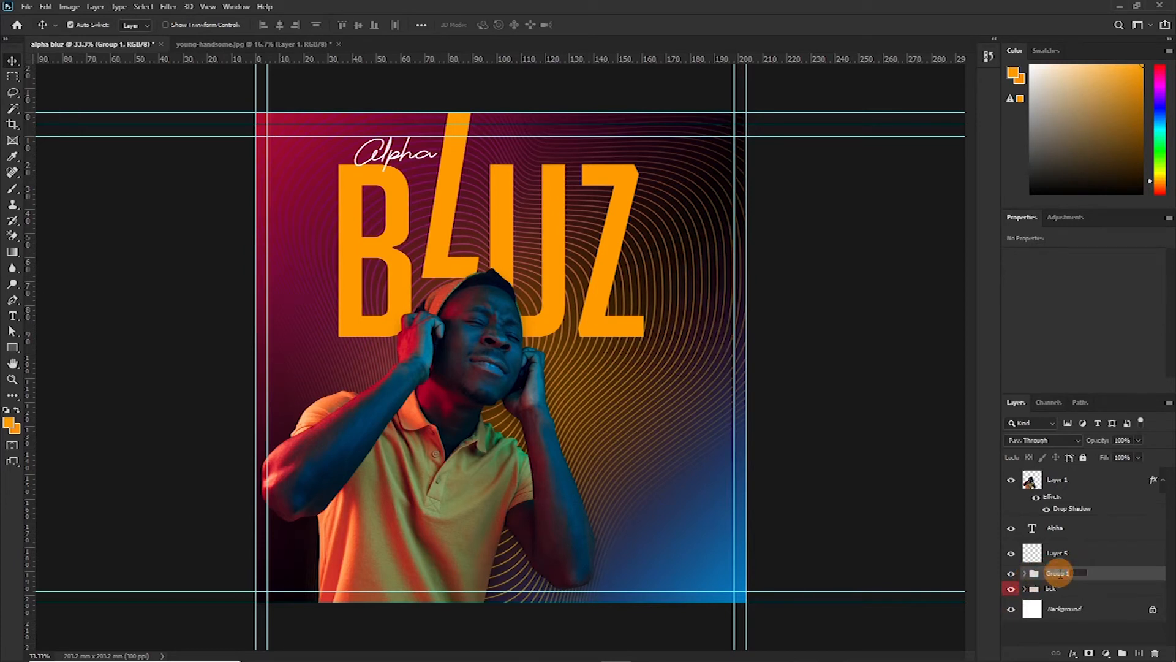
key(Return)
right_click(1019, 552)
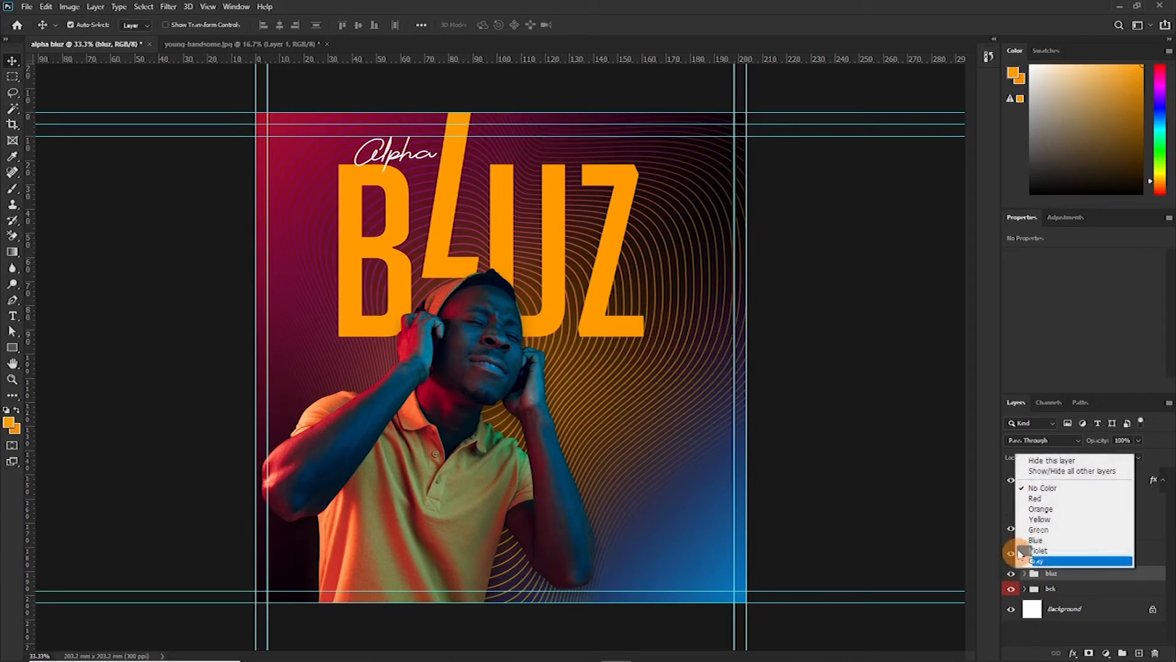
click(1023, 508)
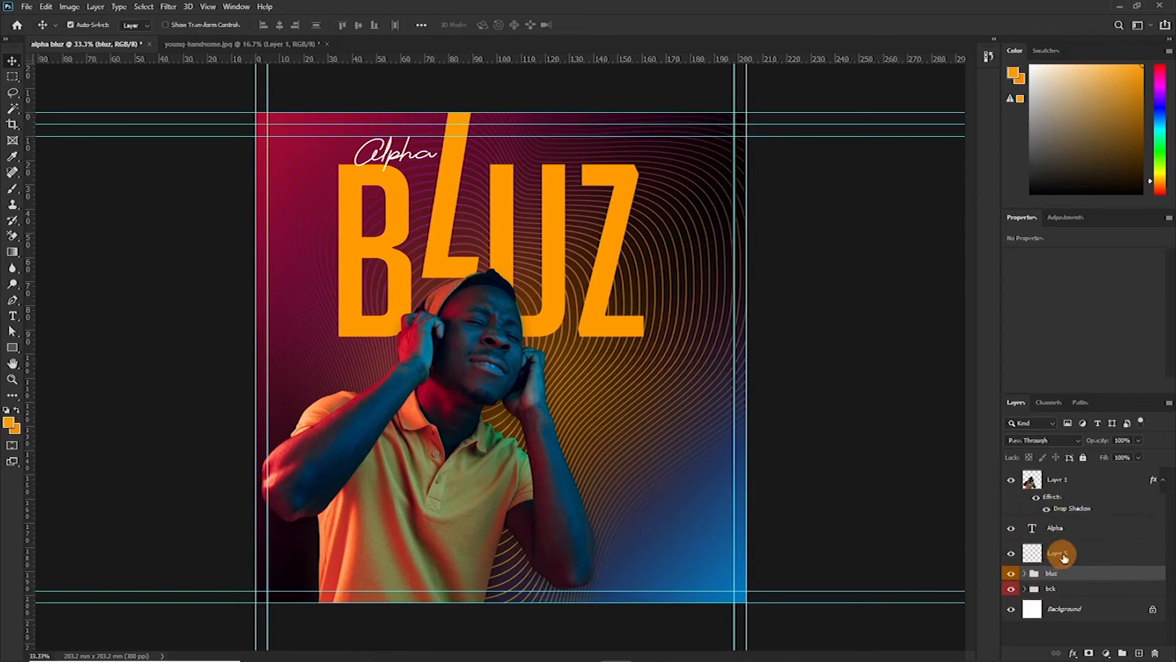
Rename the empty Layer 5 as shadow
click(1061, 555)
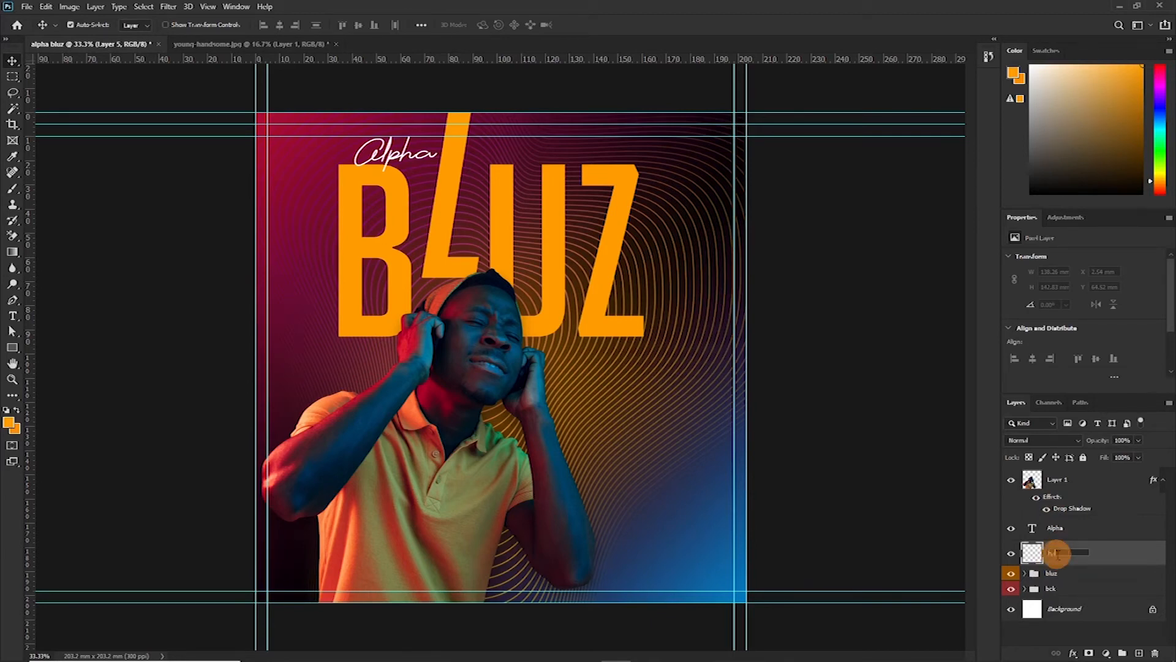
key(Return)
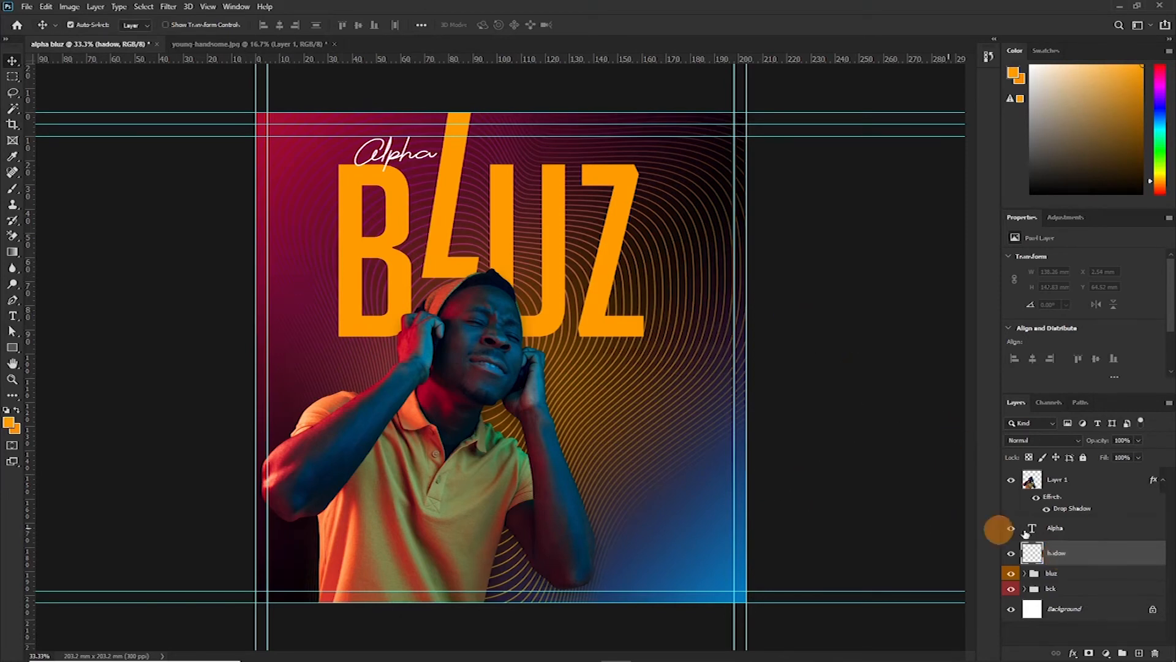
double_click(1055, 553)
click(1048, 553)
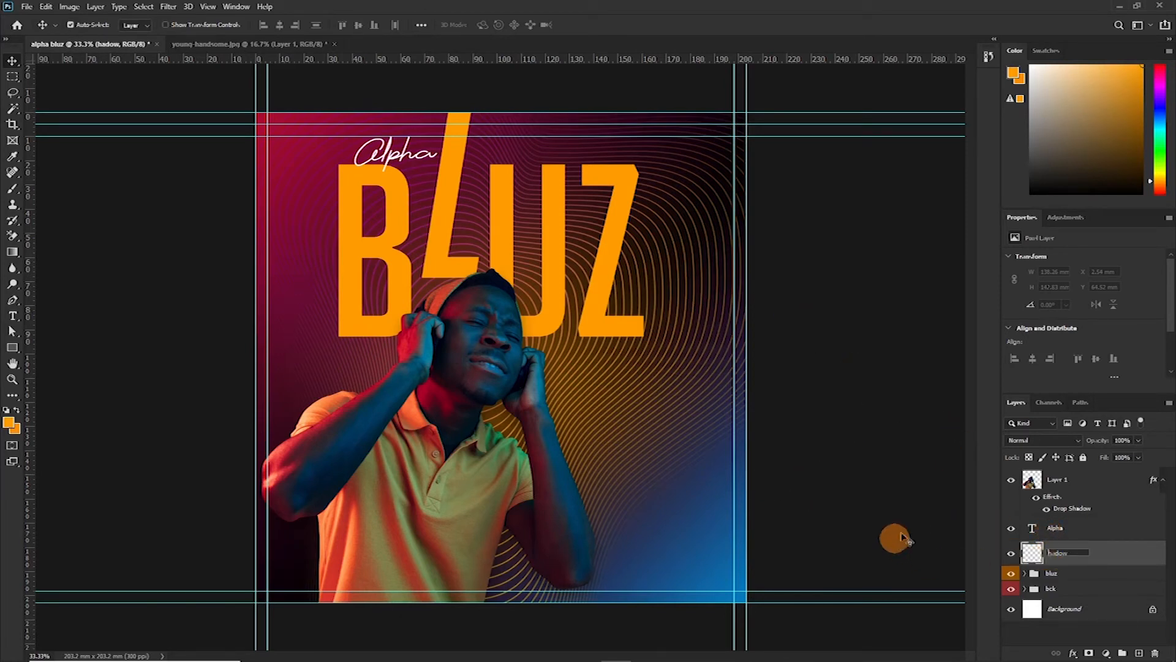
text(s)
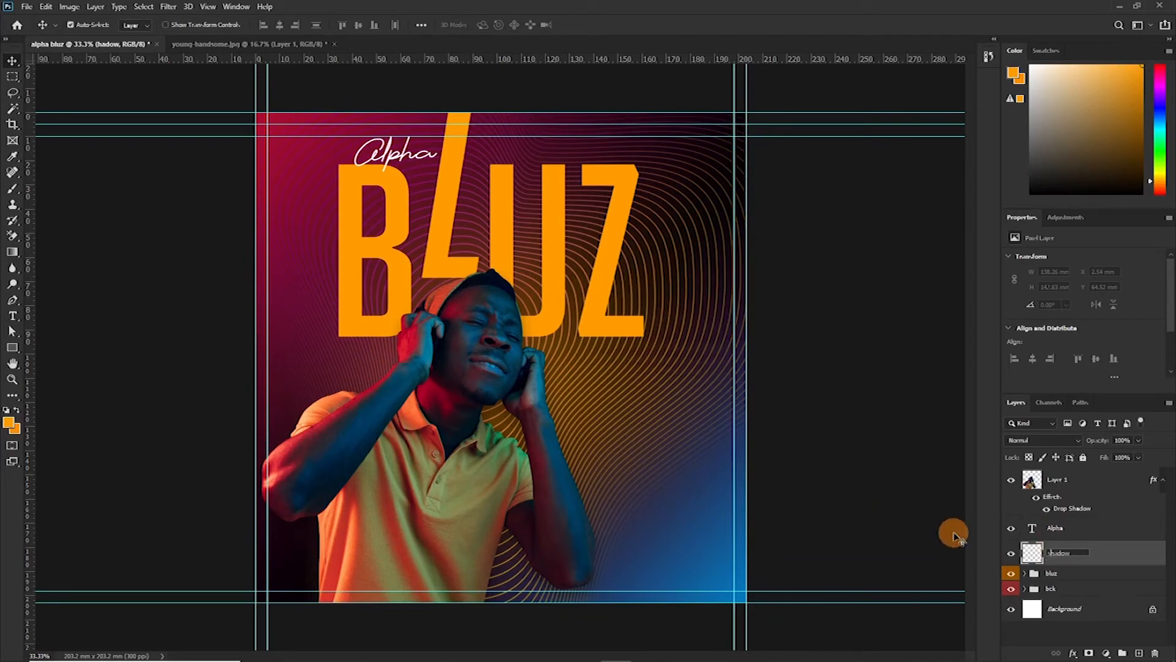
key(Return)
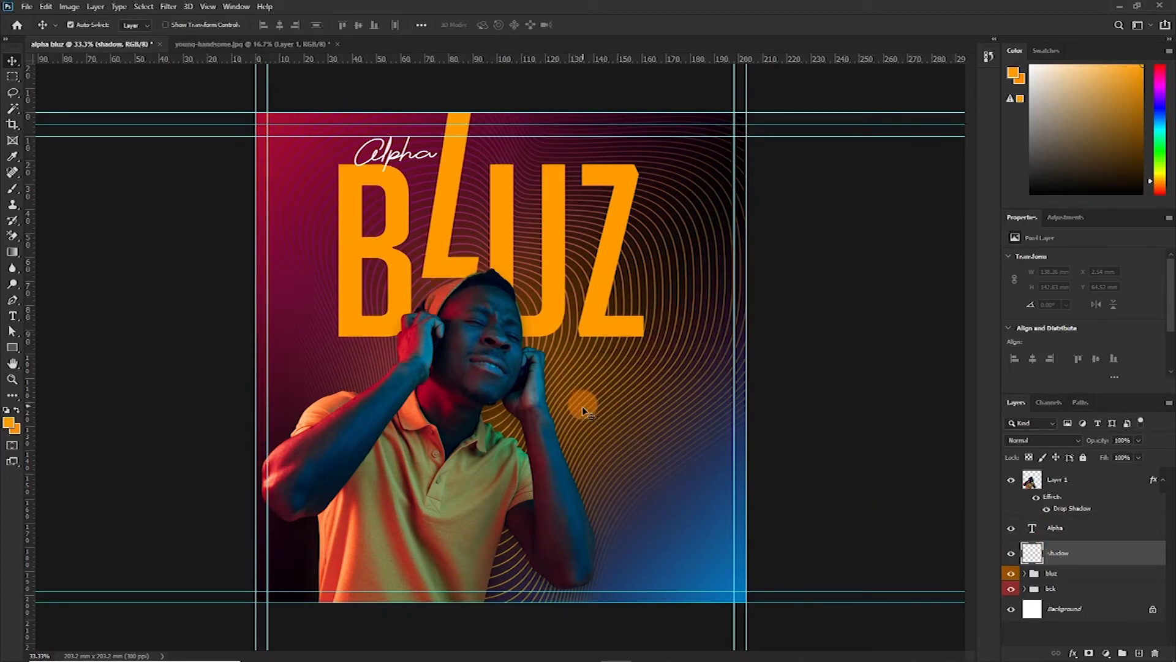
Activate the Brush tool and set the foreground colour to black (000000)
click(12, 188)
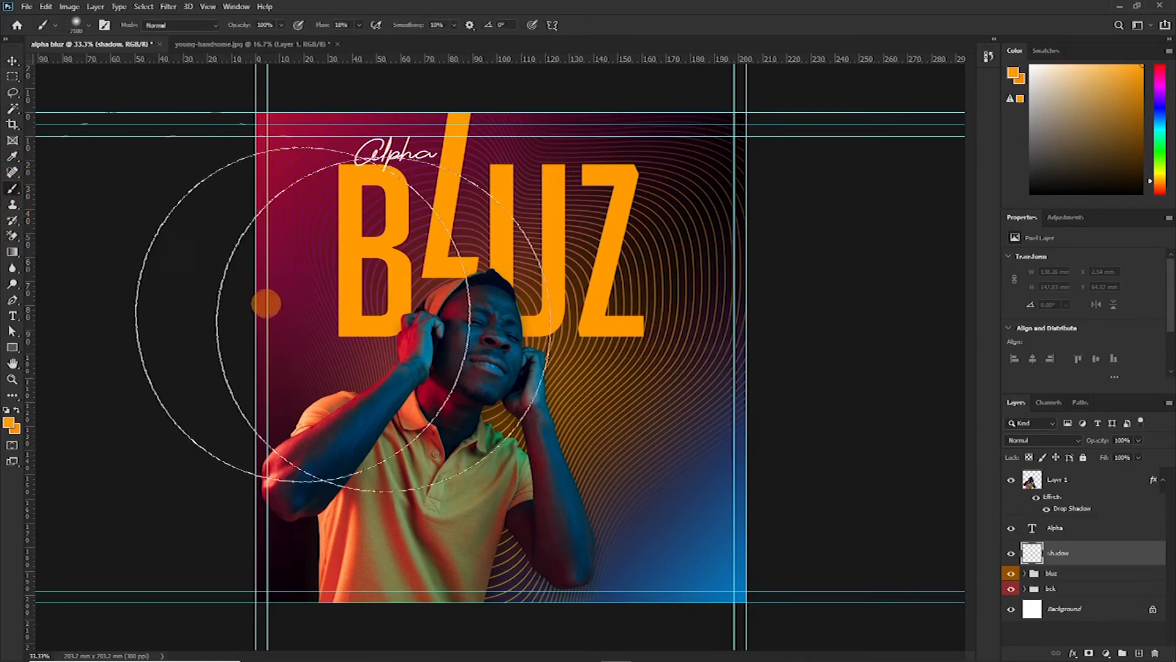
click(10, 425)
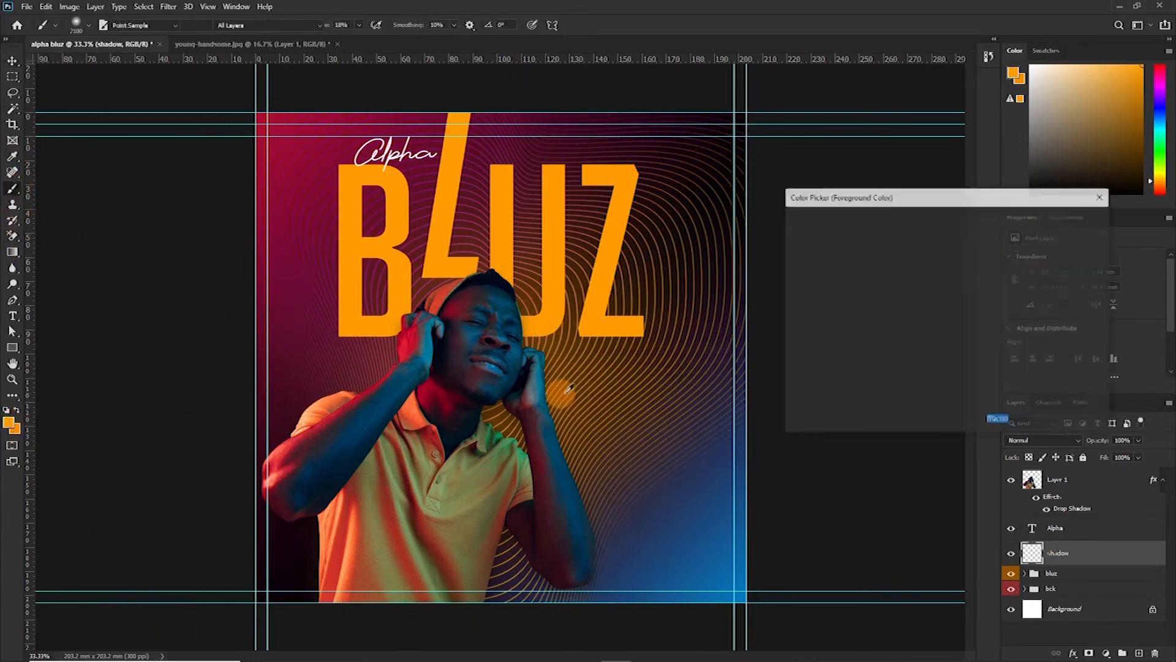
drag(830, 366, 790, 382)
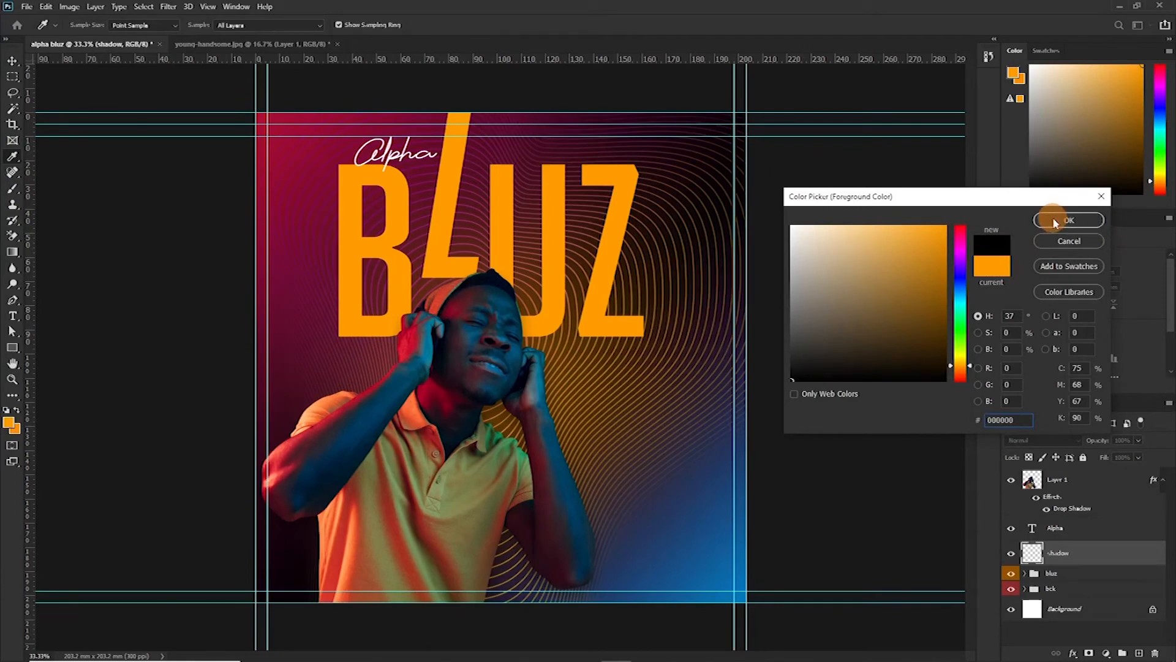
click(1069, 220)
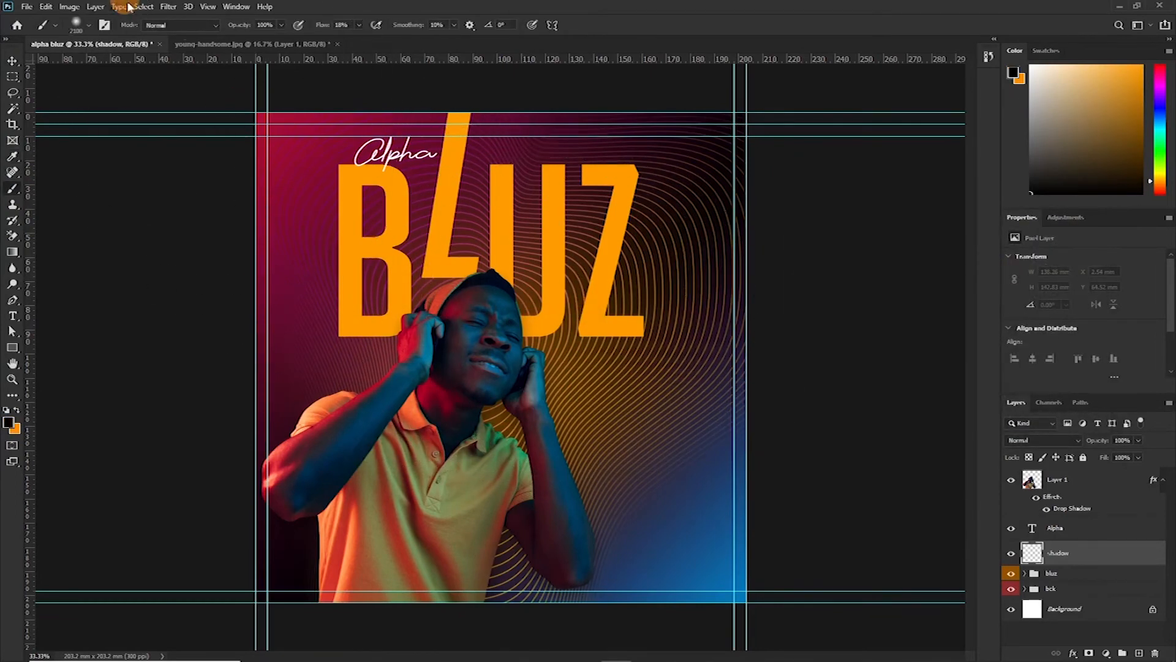
Paint black shadows around the man's head and hands with a 190 px soft brush, and set the shadow layer's opacity to 79%
click(77, 25)
click(84, 62)
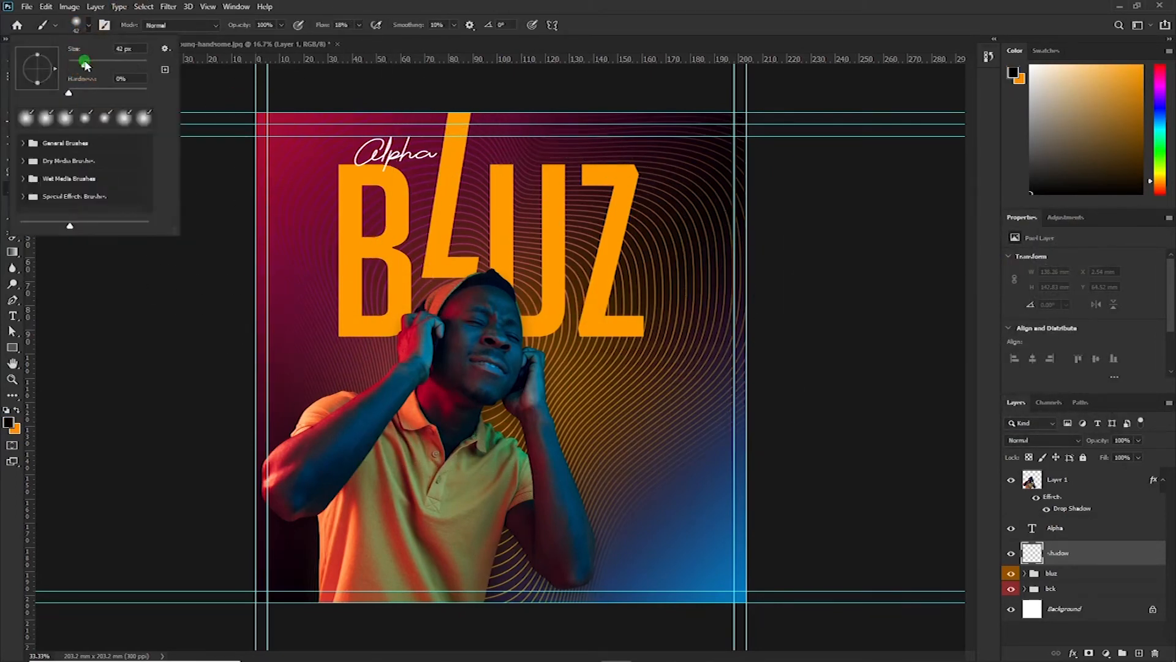
drag(115, 65, 125, 64)
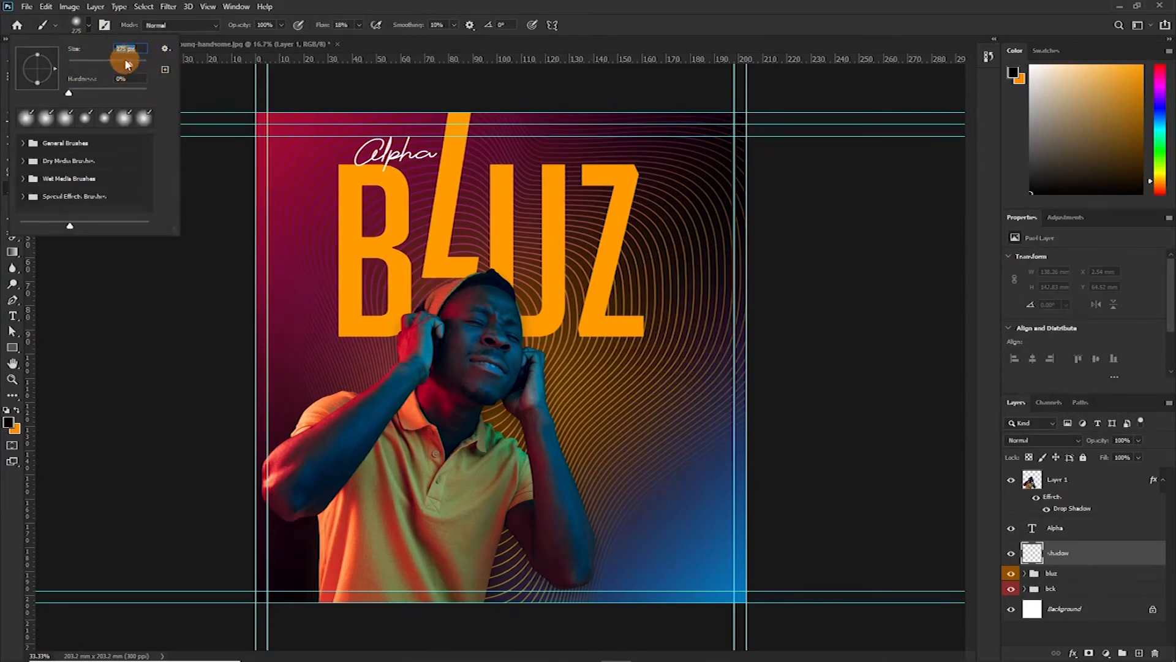
click(412, 318)
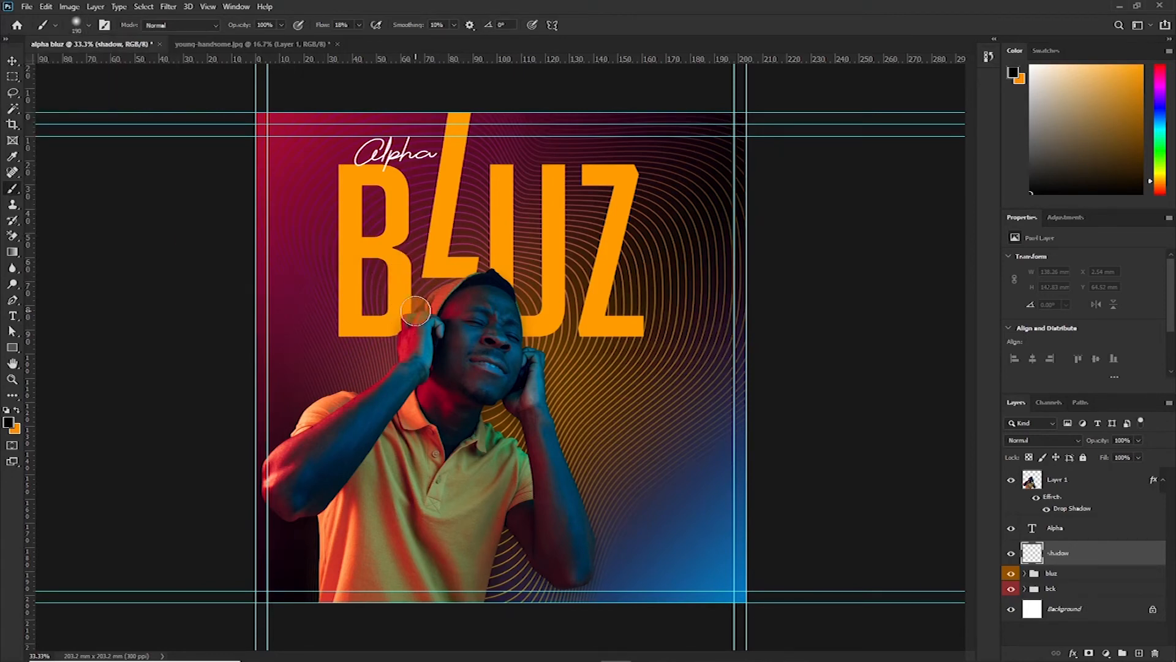
mouse_move(399, 337)
mouse_down()
mouse_move(370, 342)
mouse_move(446, 325)
mouse_move(420, 304)
mouse_move(427, 280)
mouse_move(488, 282)
mouse_move(420, 339)
mouse_move(455, 355)
mouse_move(475, 276)
mouse_move(423, 304)
mouse_move(495, 279)
mouse_move(472, 290)
mouse_move(487, 277)
mouse_move(510, 290)
mouse_move(504, 344)
mouse_move(512, 326)
mouse_move(550, 347)
mouse_move(553, 362)
mouse_move(589, 333)
mouse_up()
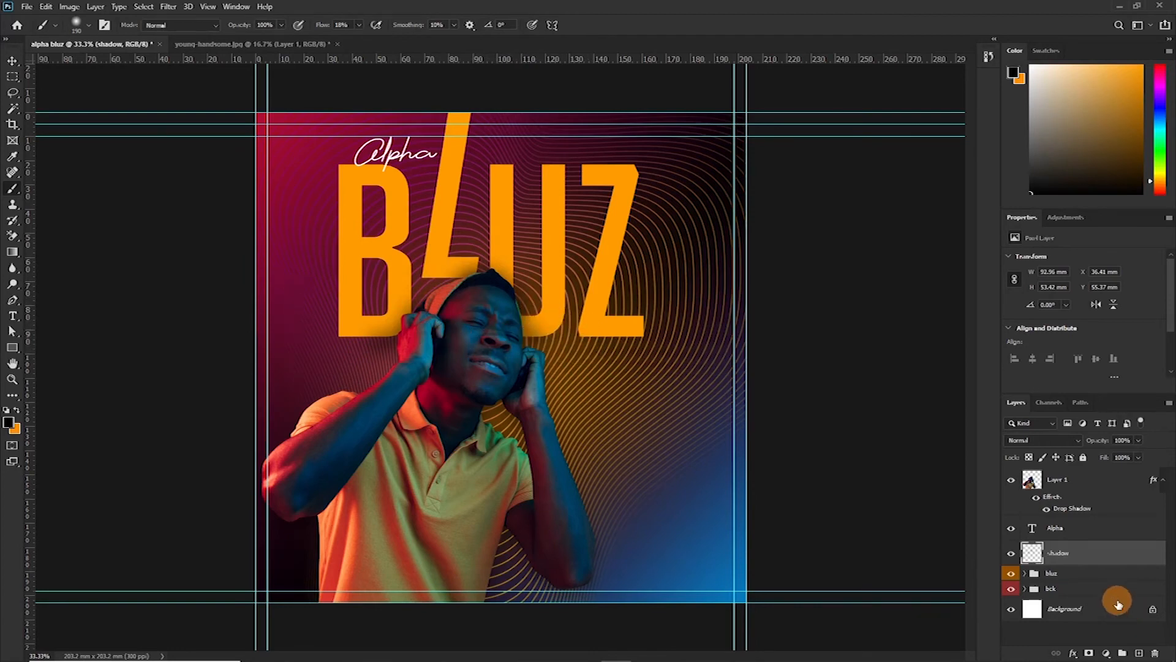
key(v)
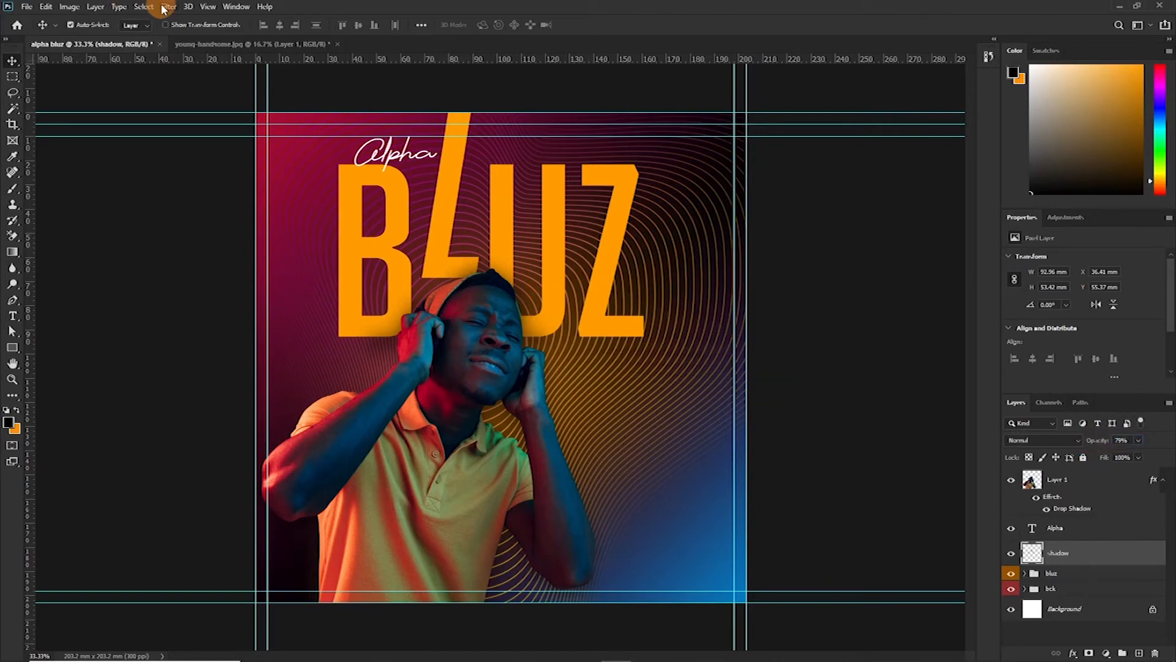
Apply a Gaussian Blur with a radius of about 40 pixels to the shadow layer
click(167, 7)
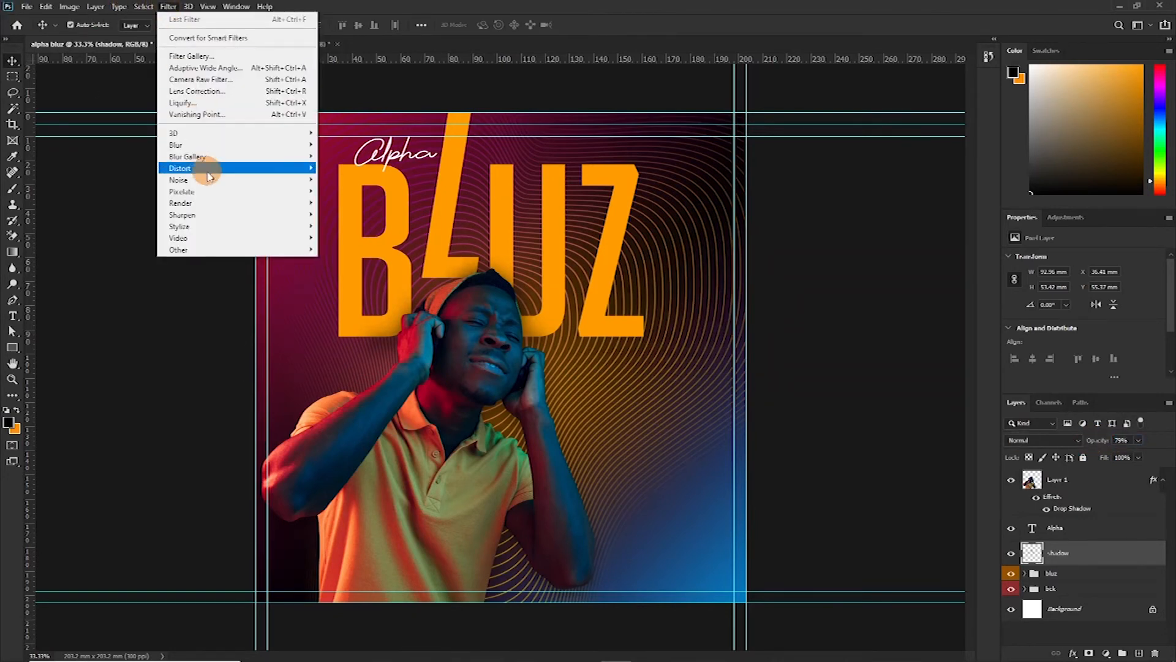
click(236, 144)
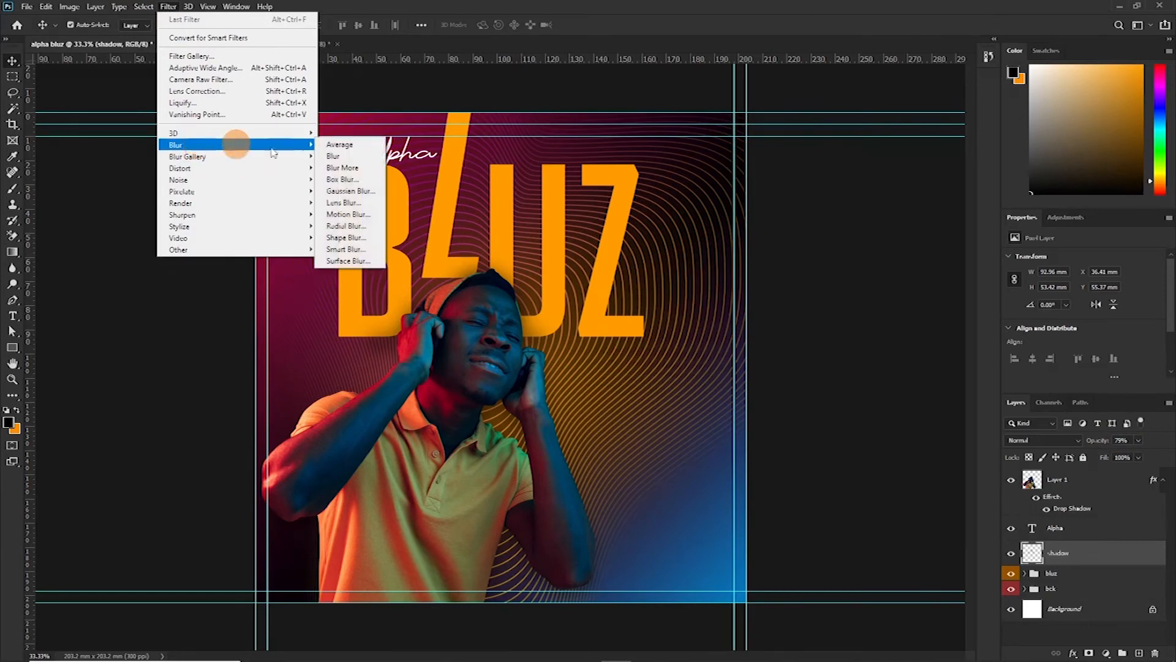
click(351, 191)
drag(551, 140, 759, 142)
drag(757, 334, 763, 335)
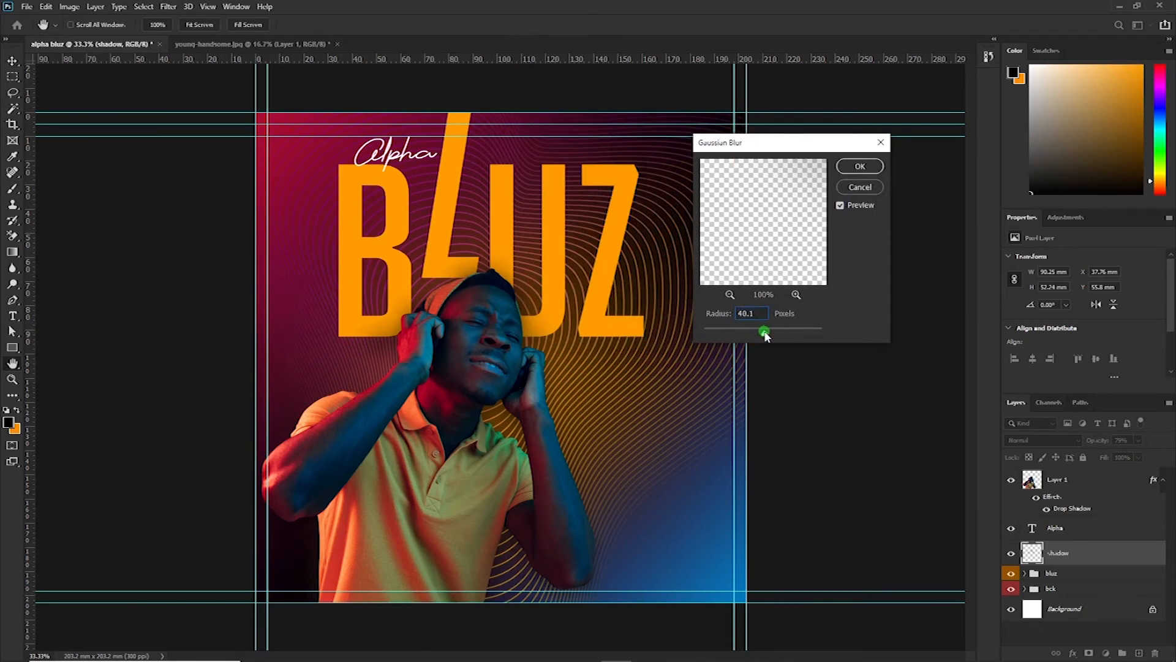
click(860, 166)
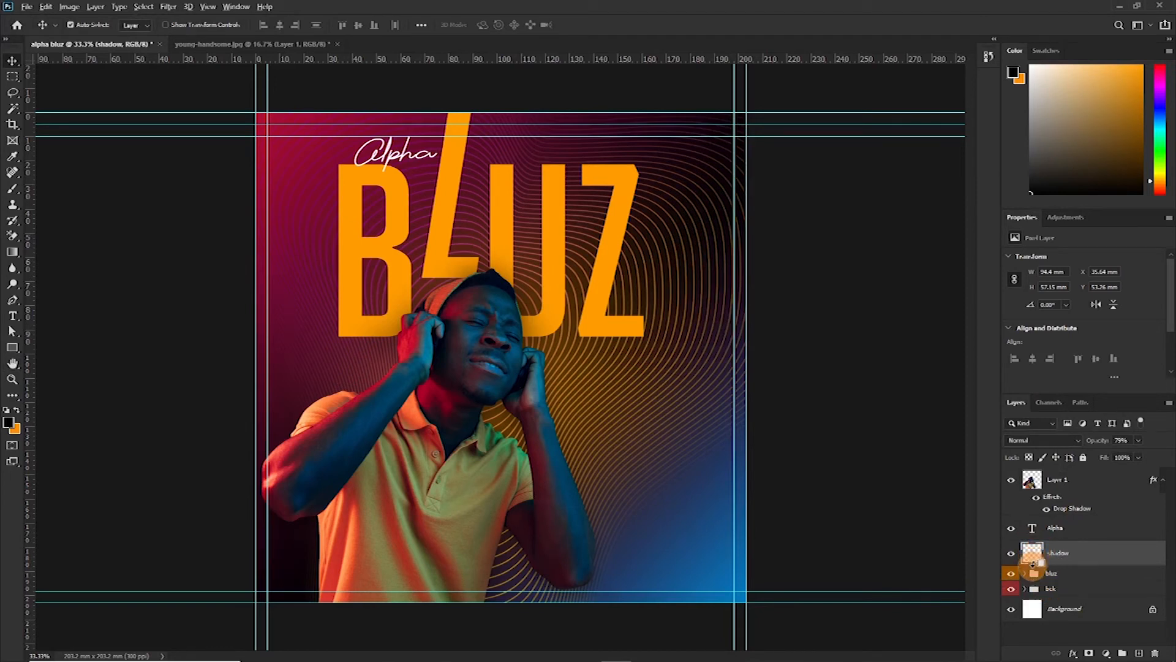
Clip the shadow layer to the bluz group and hide the guides
key(ctrl+semicolon)
Apply the Camera Raw Filter to the man's layer with exposure +0.10 and highlights +40
click(498, 343)
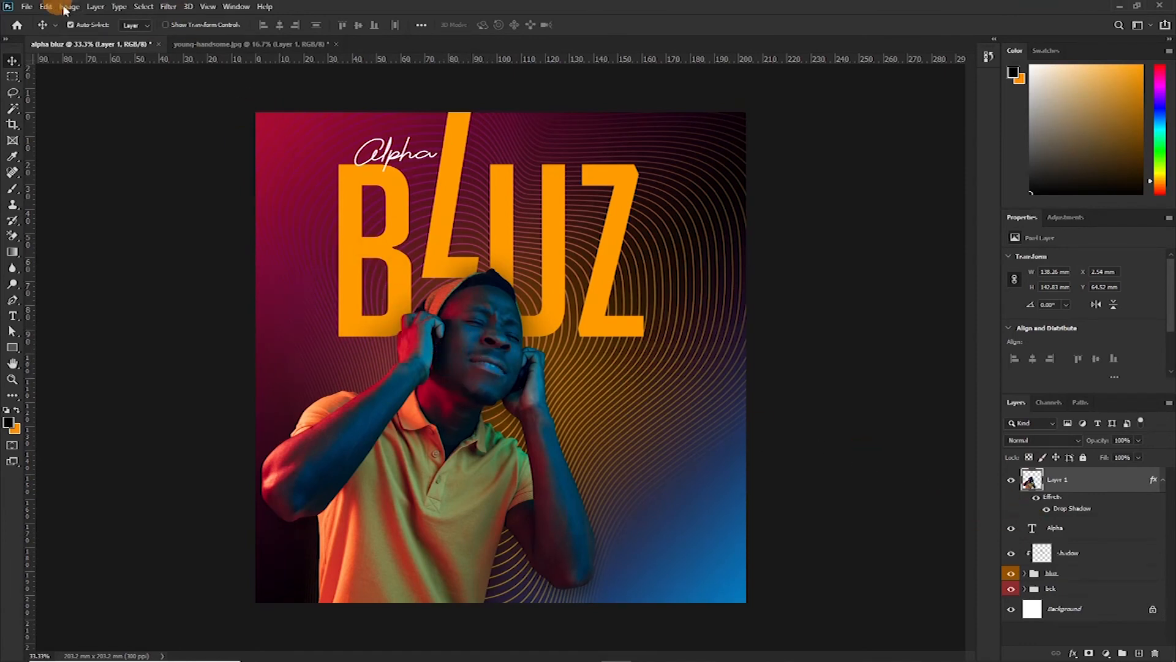
click(168, 8)
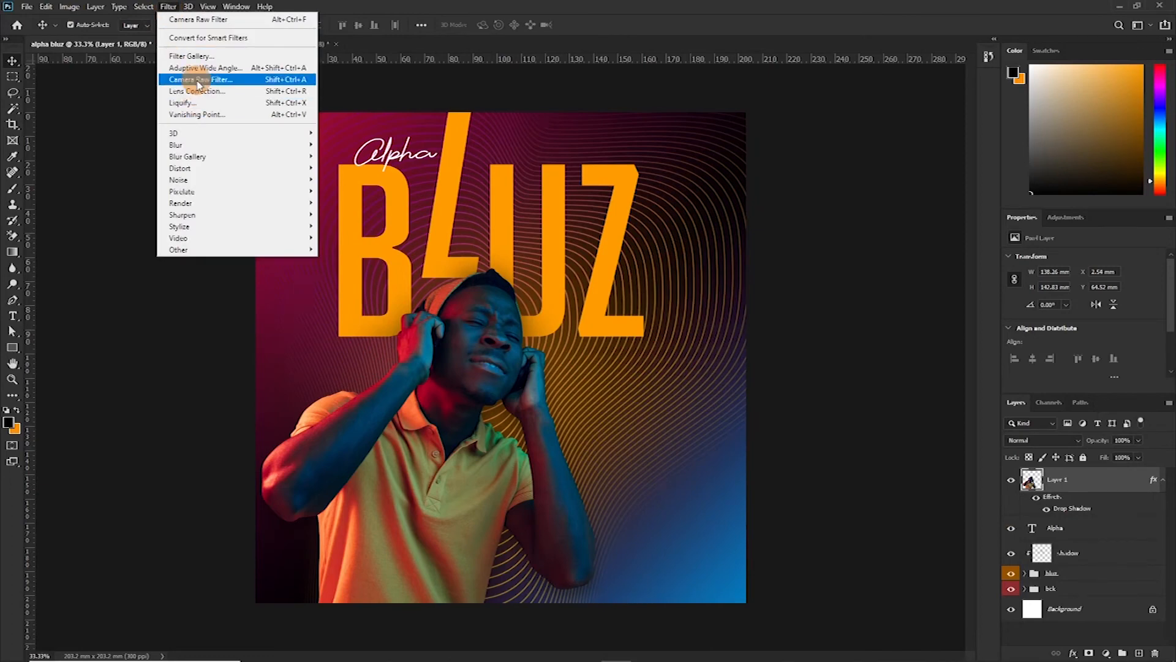
click(770, 329)
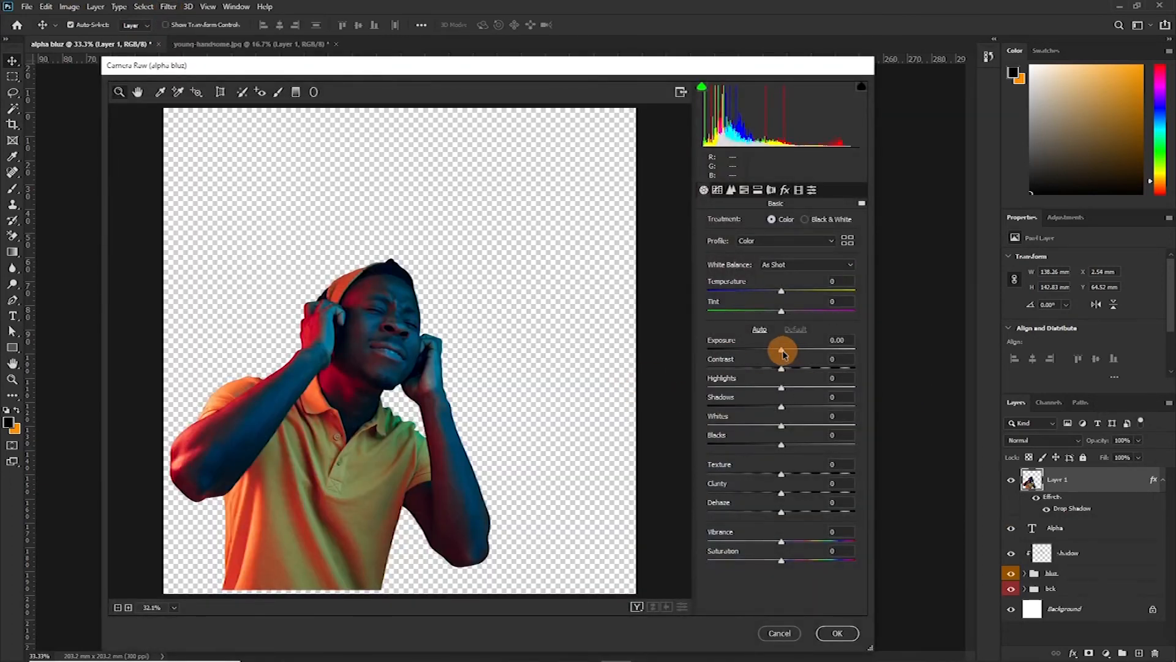
drag(782, 351, 783, 352)
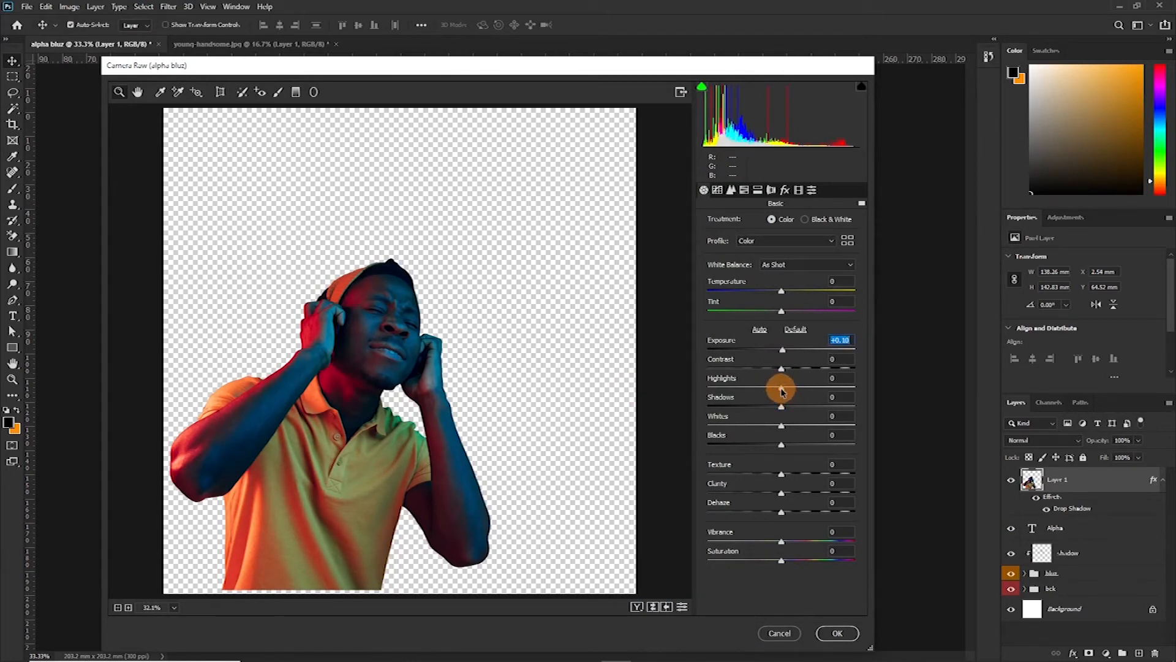
drag(794, 387, 811, 388)
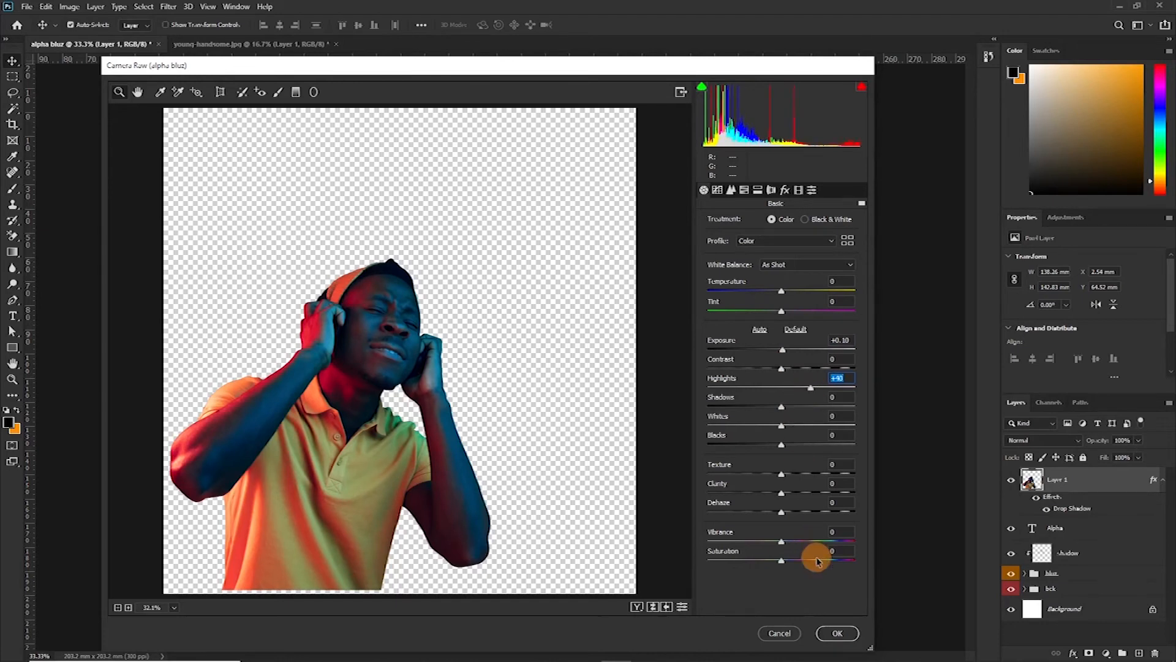
click(833, 632)
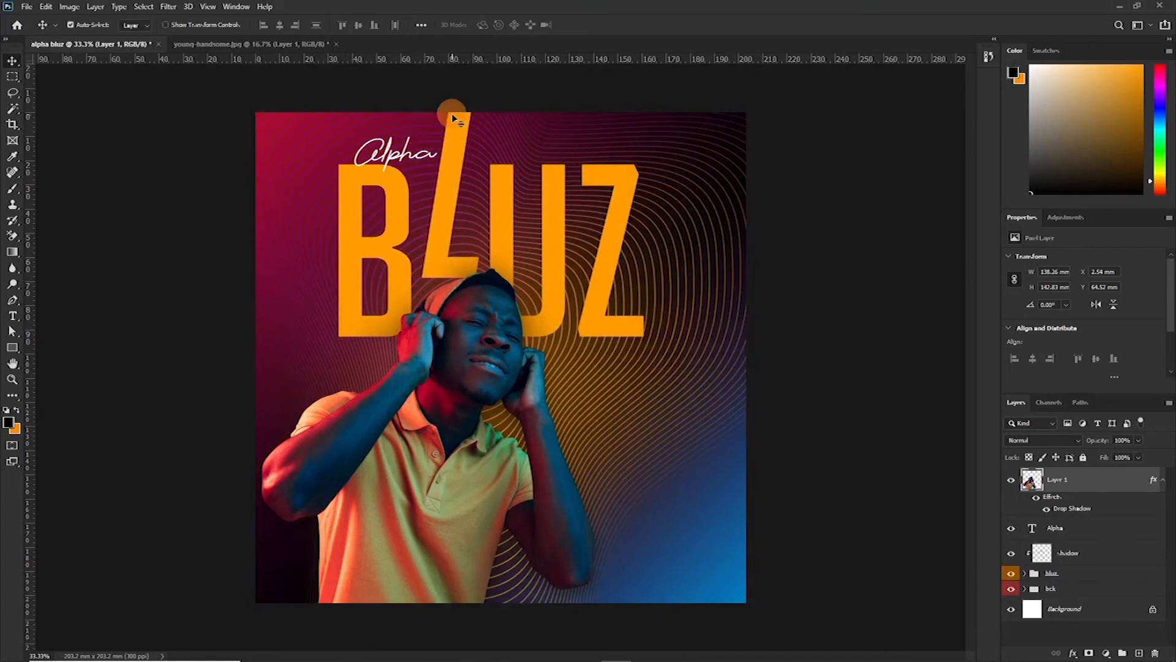
Select the tall letter L in the BLUZ title and nudge it slightly downward
click(455, 132)
drag(454, 131, 454, 137)
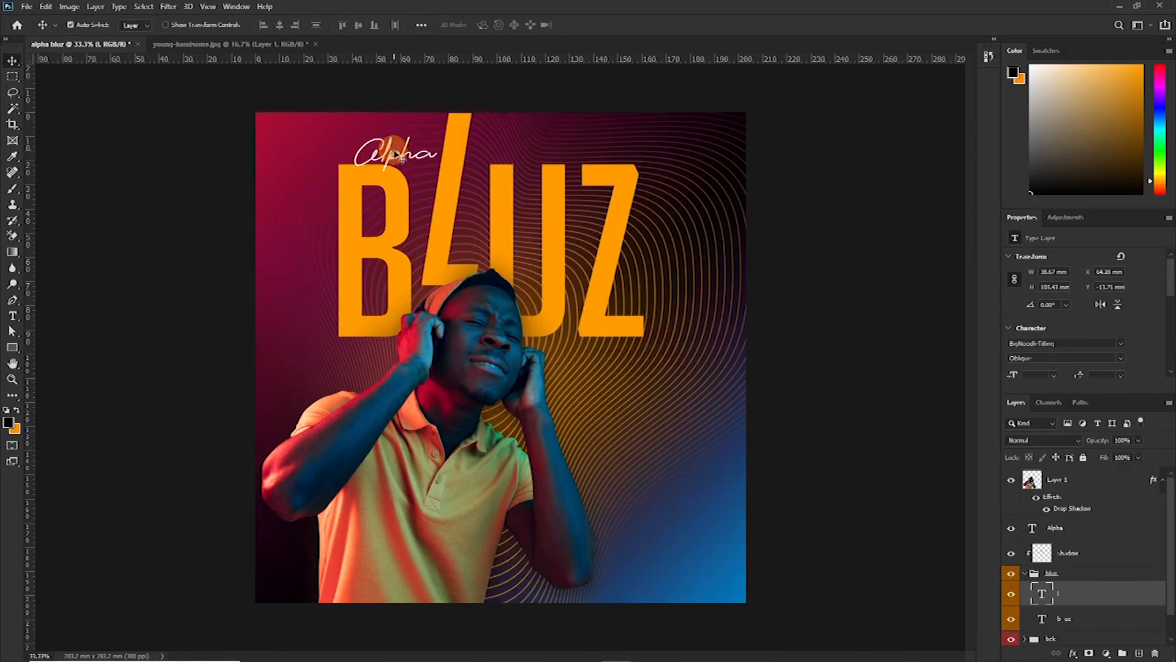
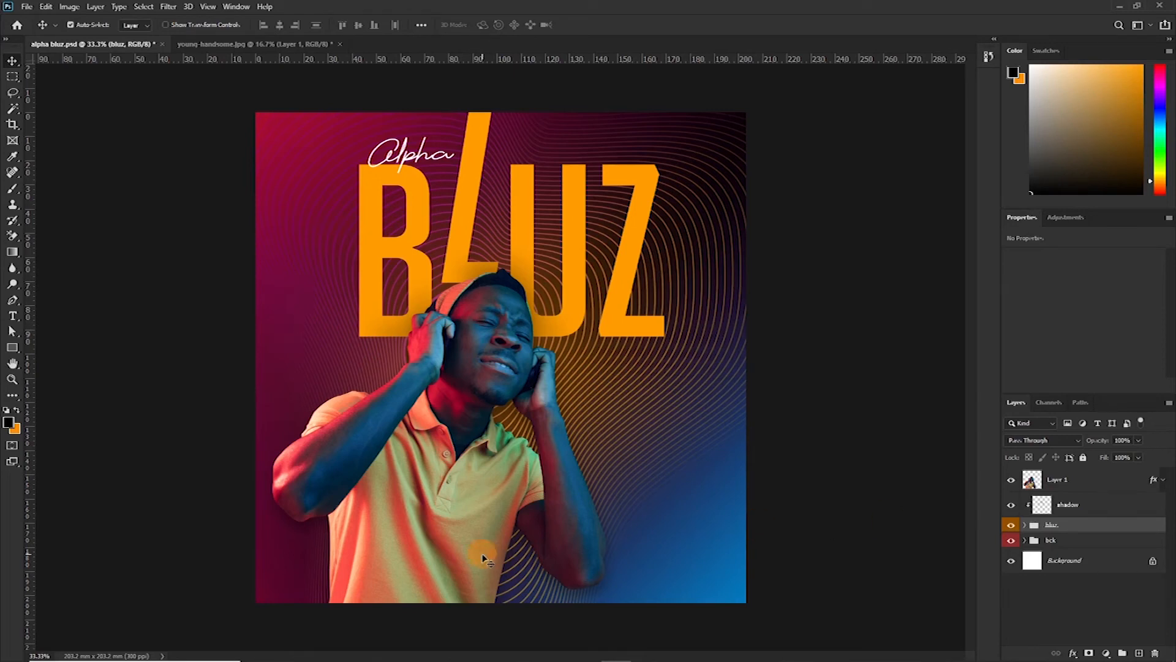
Place the do logo PNG from the album cover art folder into the cover, positioned near the artwork's lower-right corner
mouse_move(269, 647)
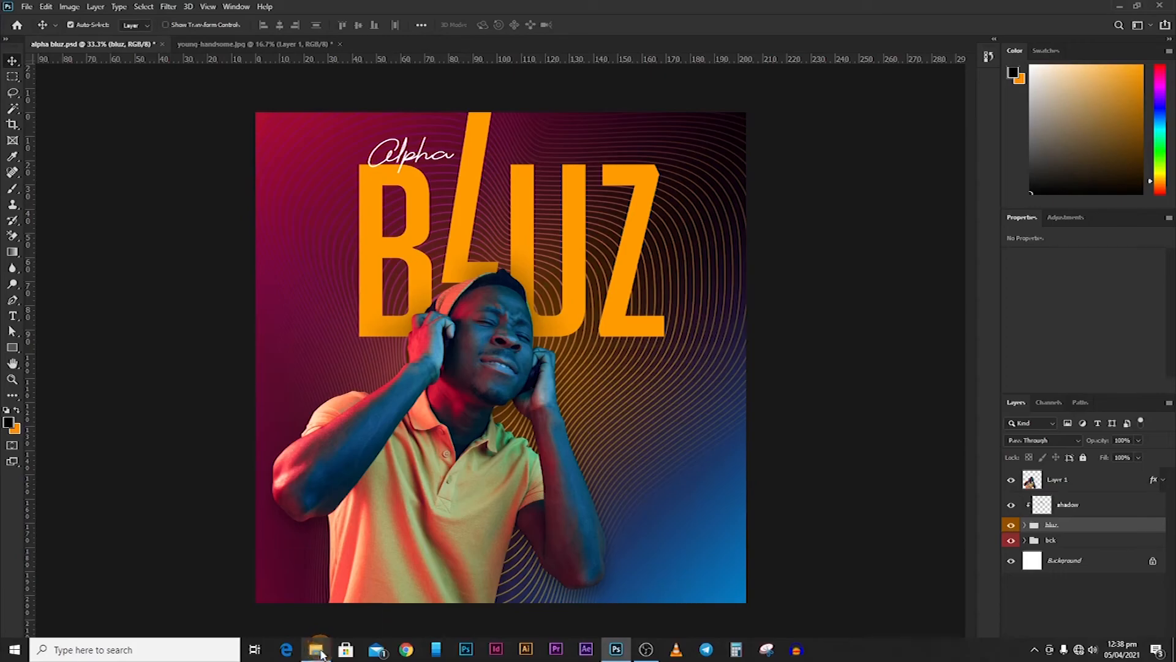
click(319, 610)
click(160, 145)
click(156, 119)
click(157, 169)
click(156, 145)
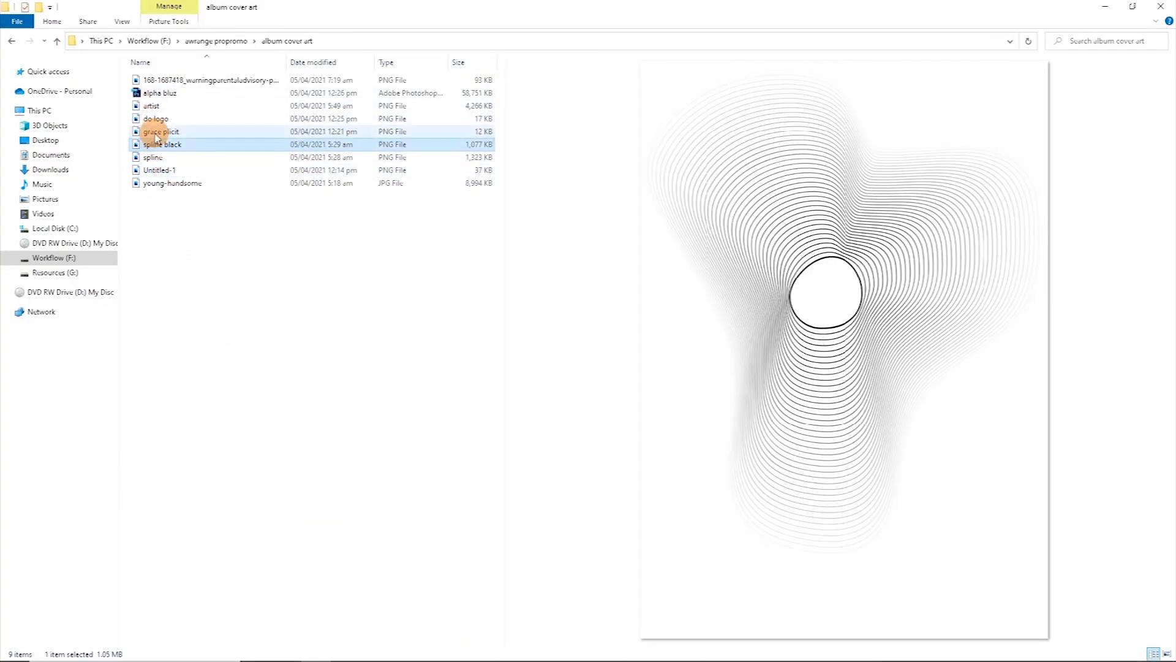
click(156, 119)
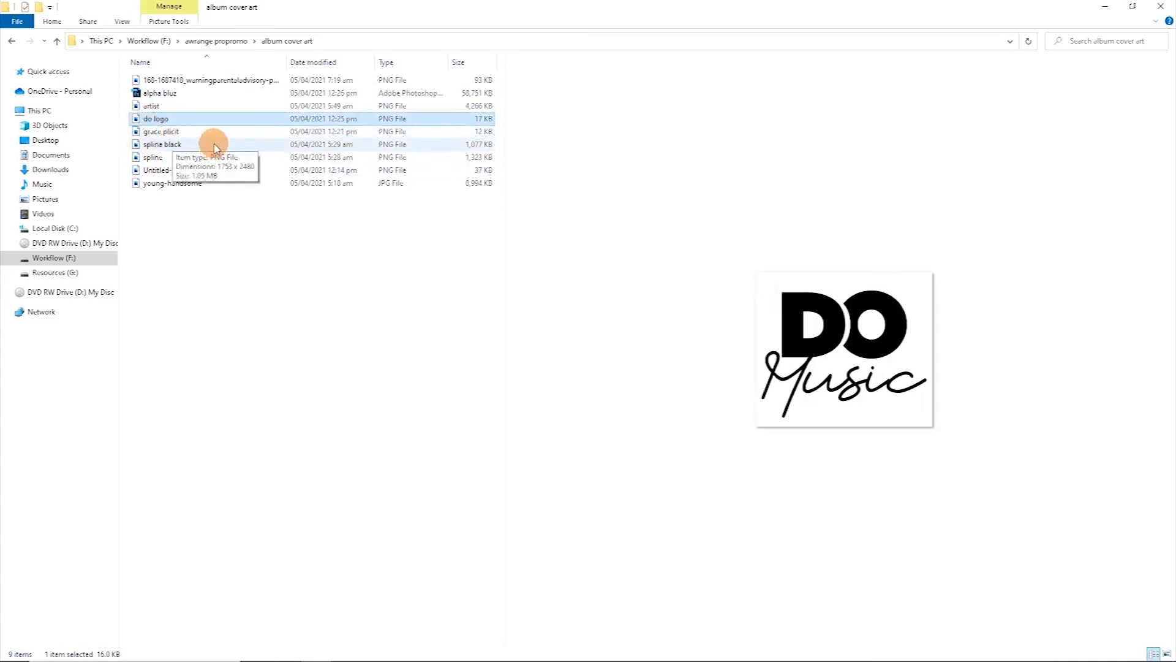
drag(152, 123, 637, 483)
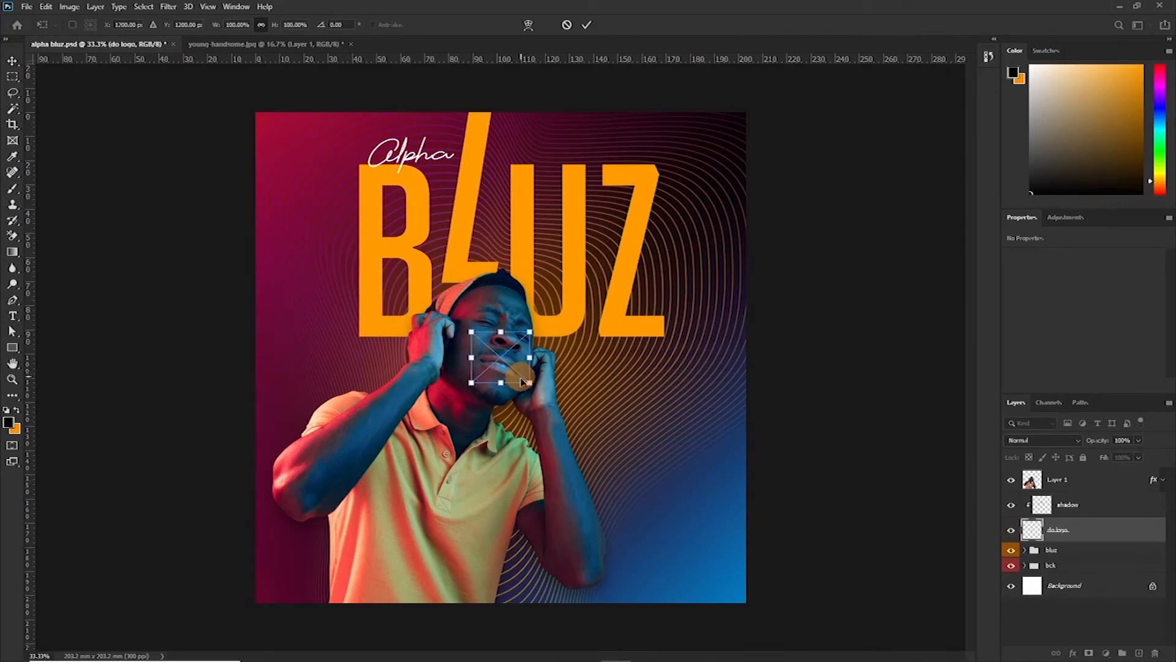
drag(514, 379, 703, 547)
key(Return)
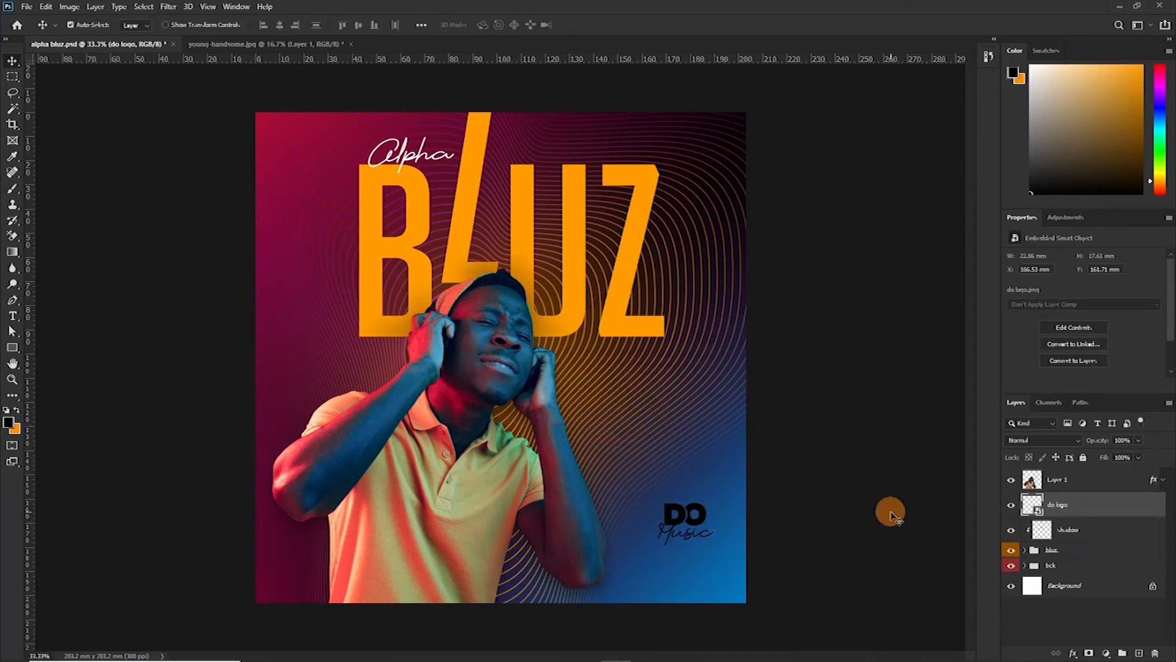
Place the grace plicit PNG from the album cover art folder directly below the DO Music logo
key(alt+Tab)
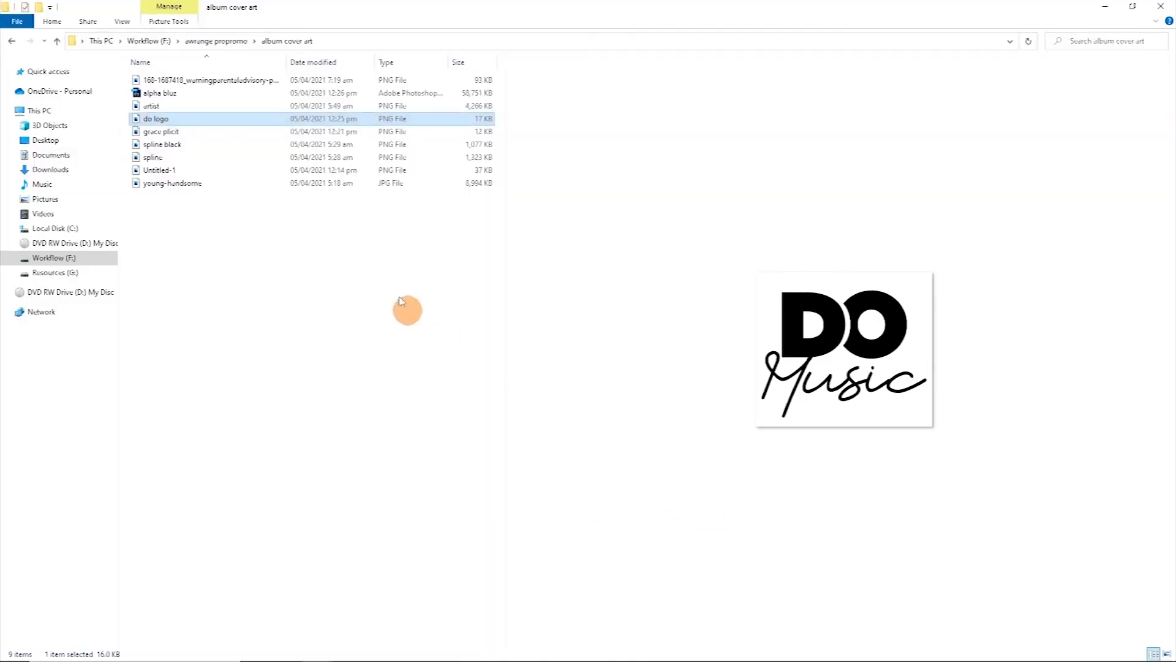
click(161, 133)
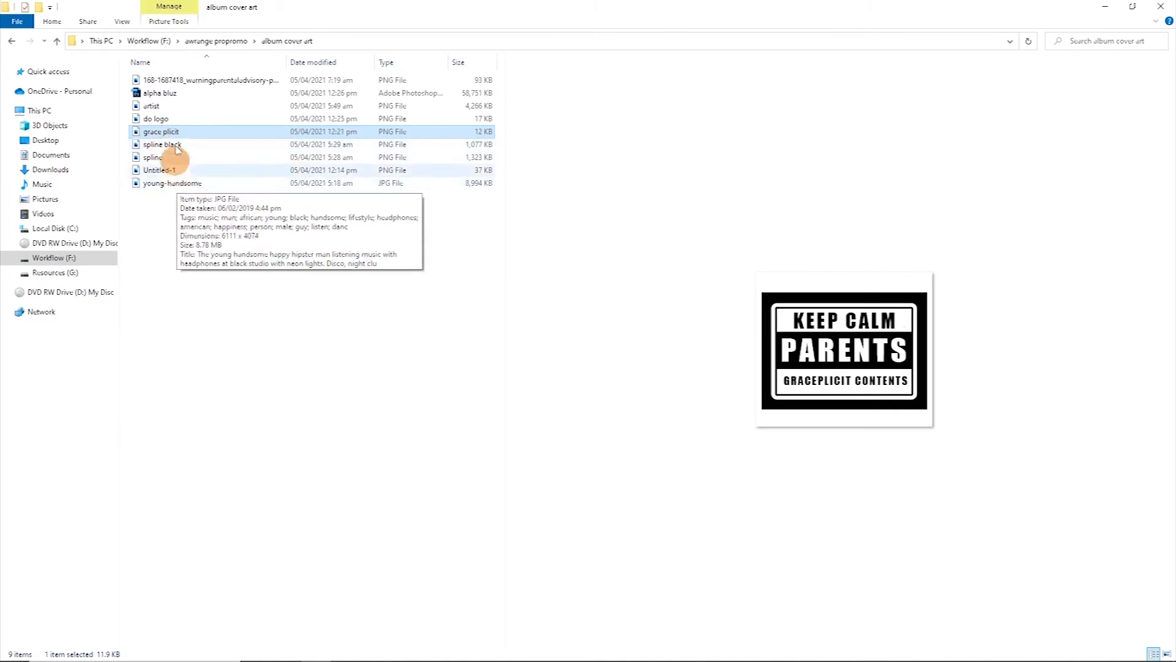
click(173, 80)
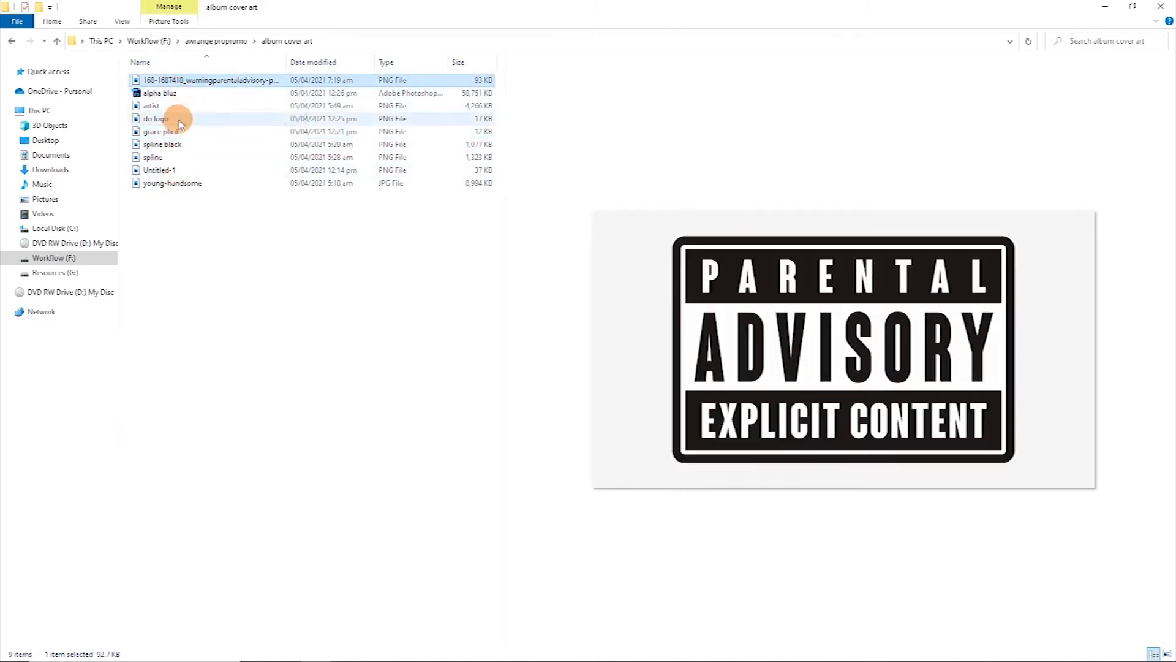
drag(166, 133, 655, 435)
drag(513, 375, 697, 588)
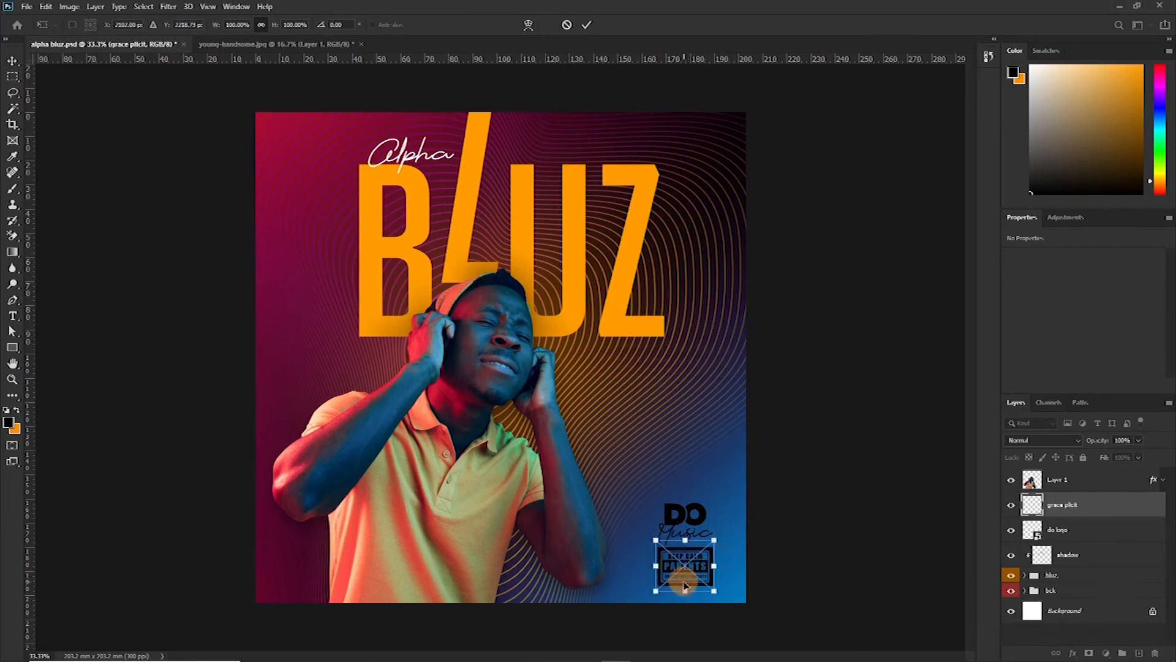
double_click(685, 585)
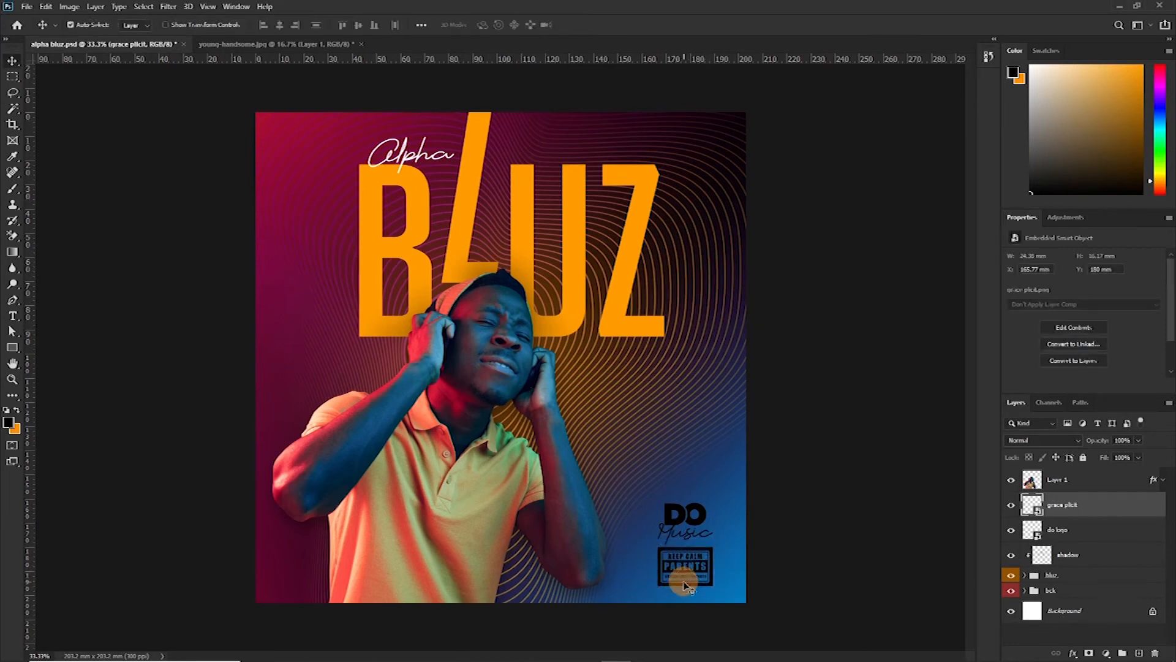
Add a Color Overlay in white (ffffff) to the grace plicit layer
double_click(1116, 517)
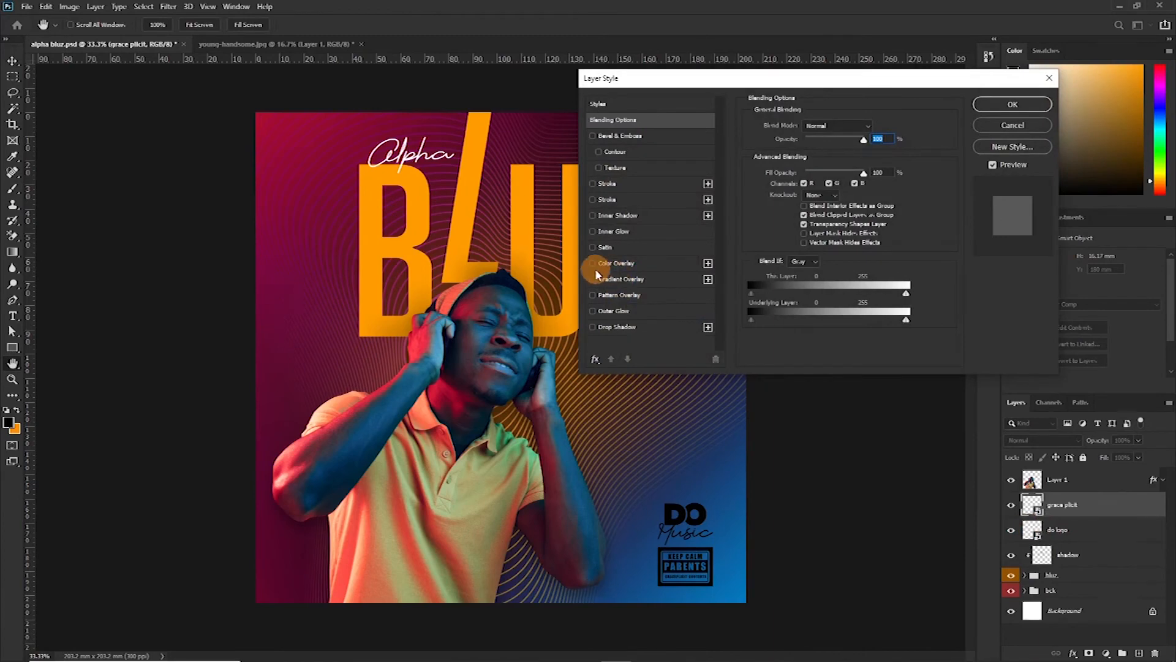
click(1010, 124)
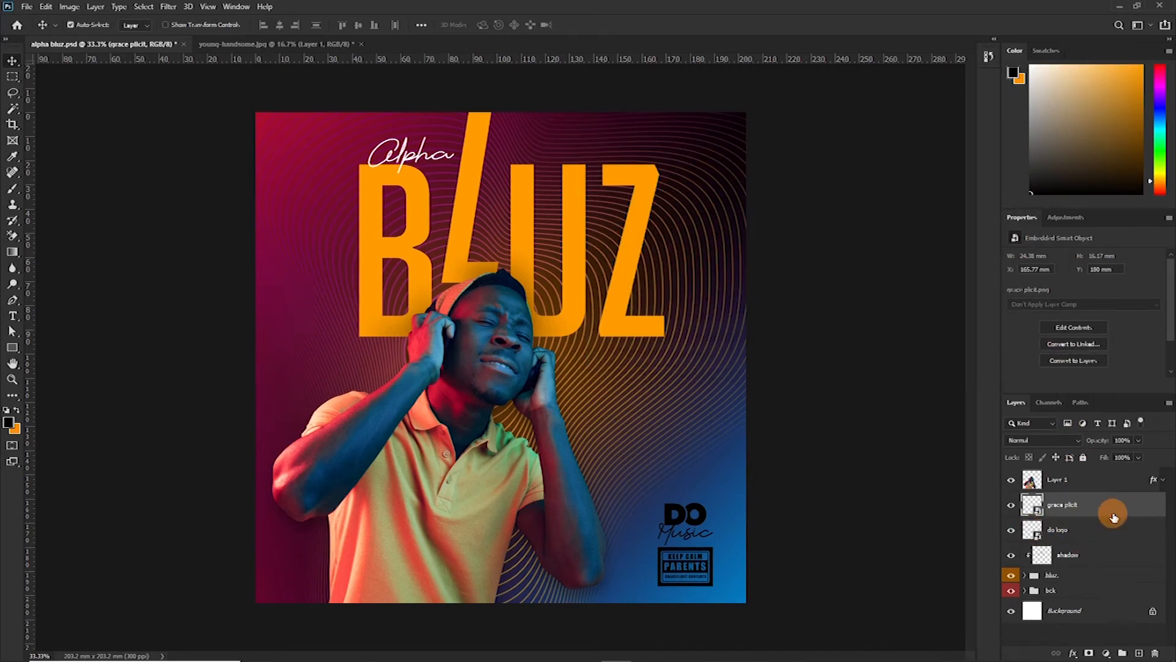
double_click(1113, 516)
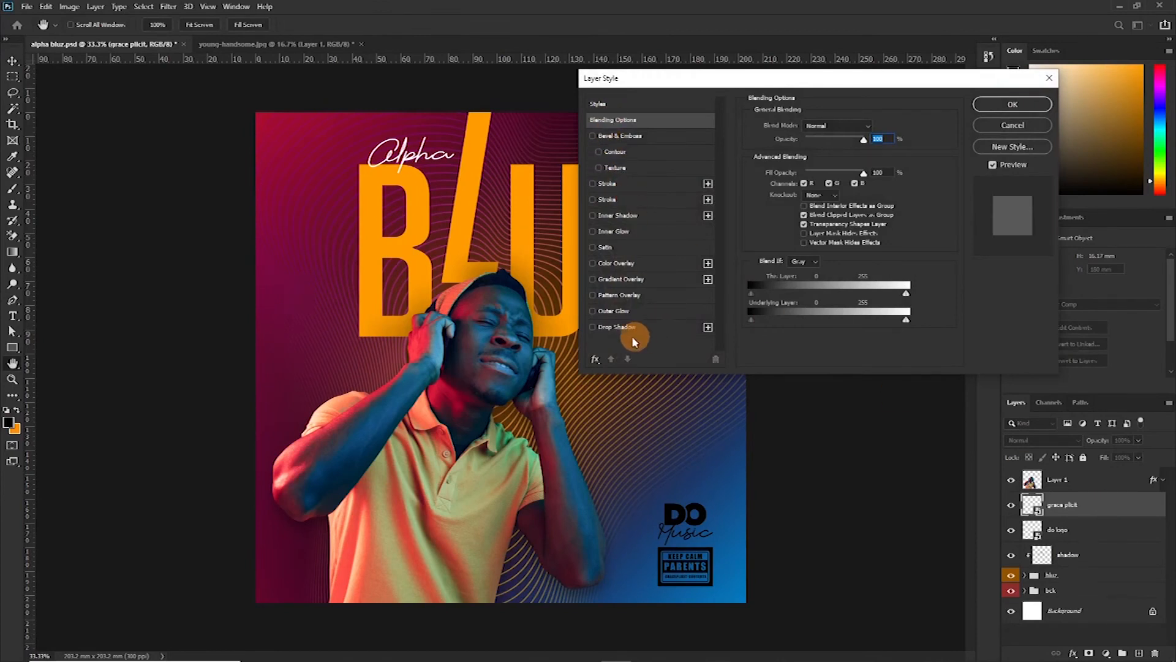
click(593, 264)
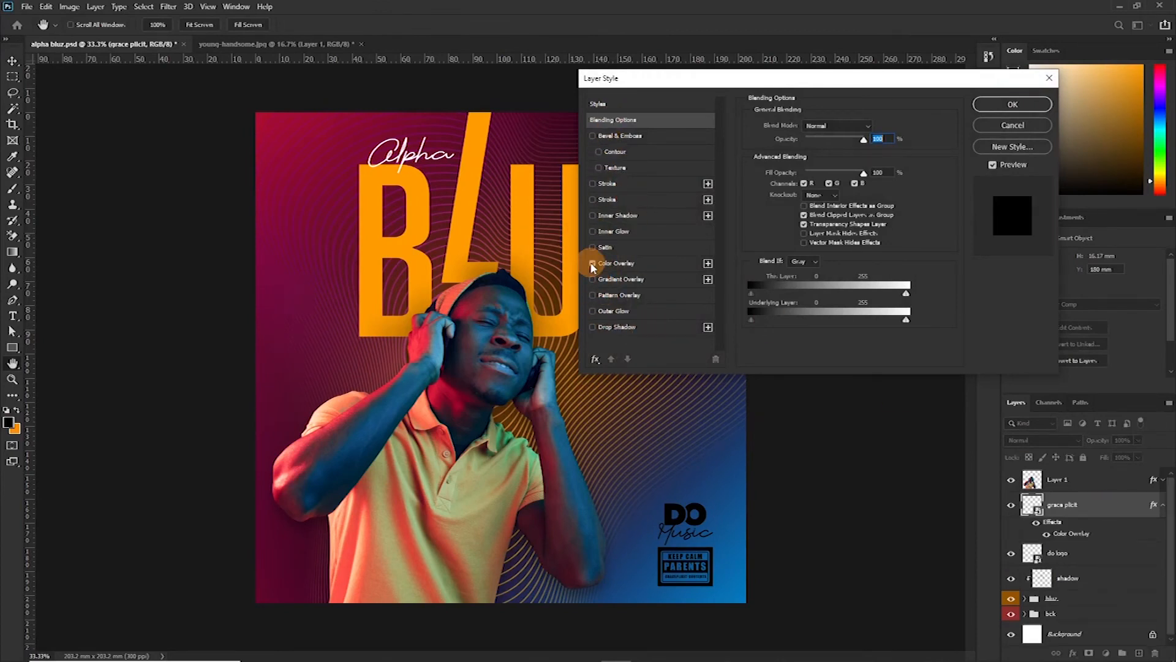
click(633, 269)
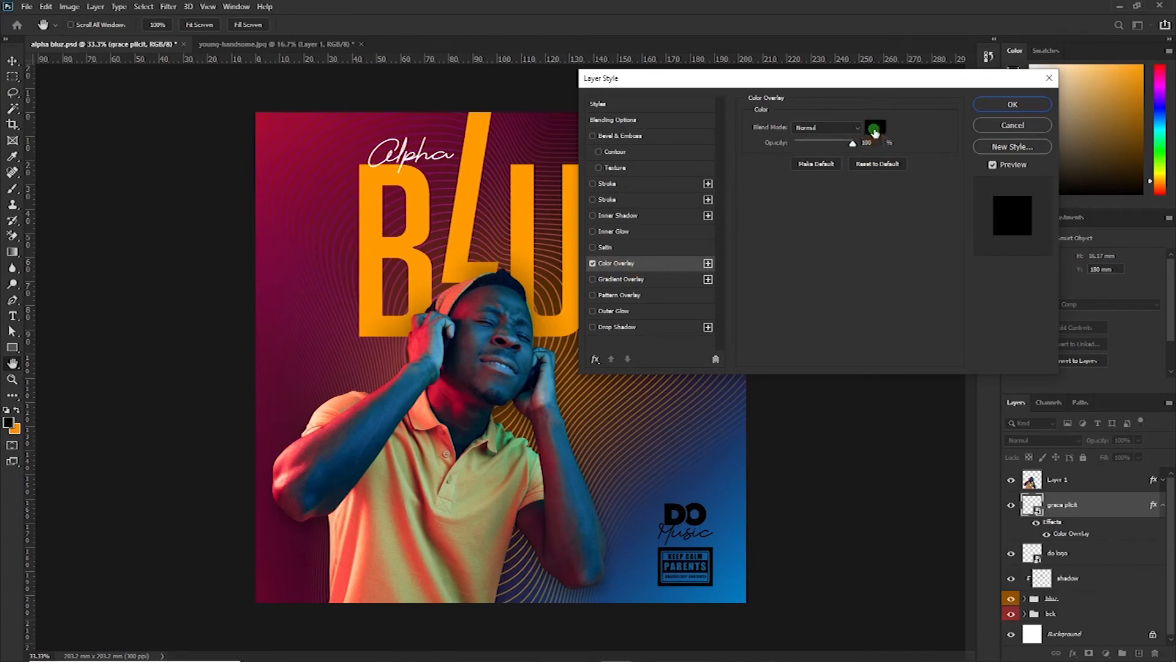
click(874, 130)
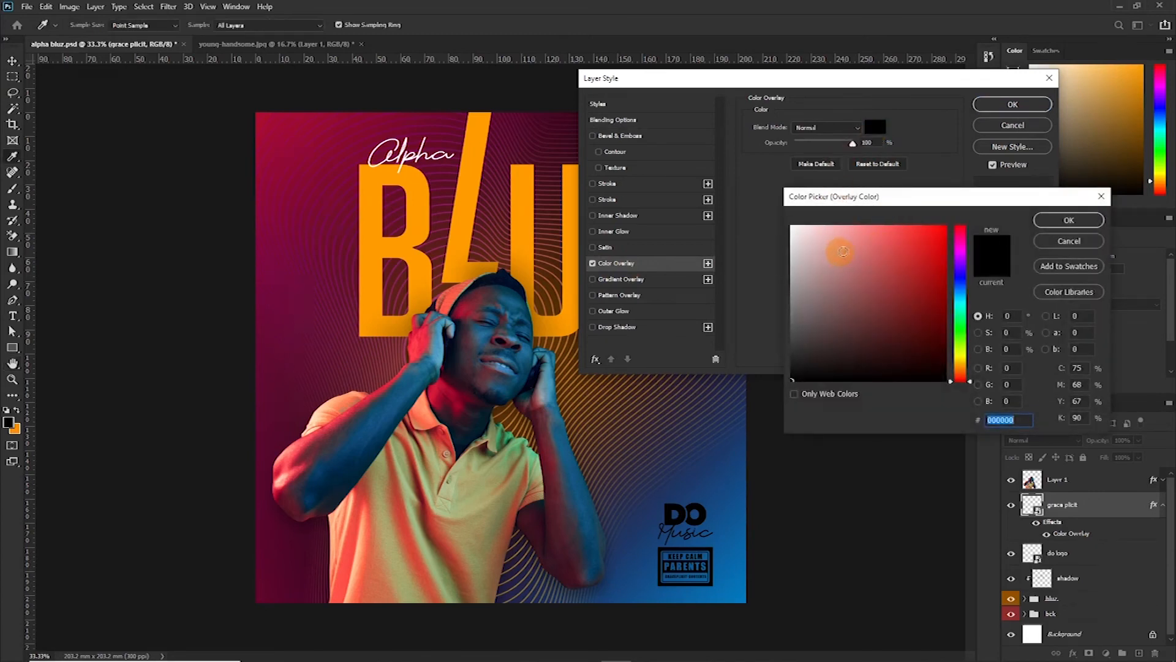
drag(838, 196, 844, 149)
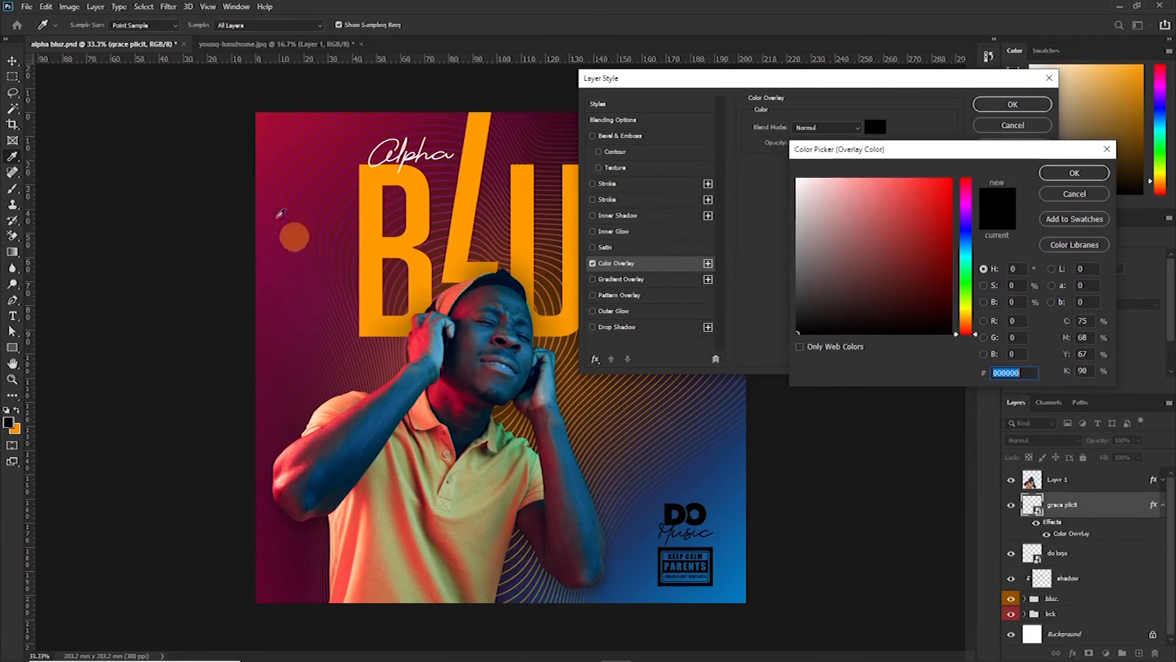
click(282, 213)
click(469, 190)
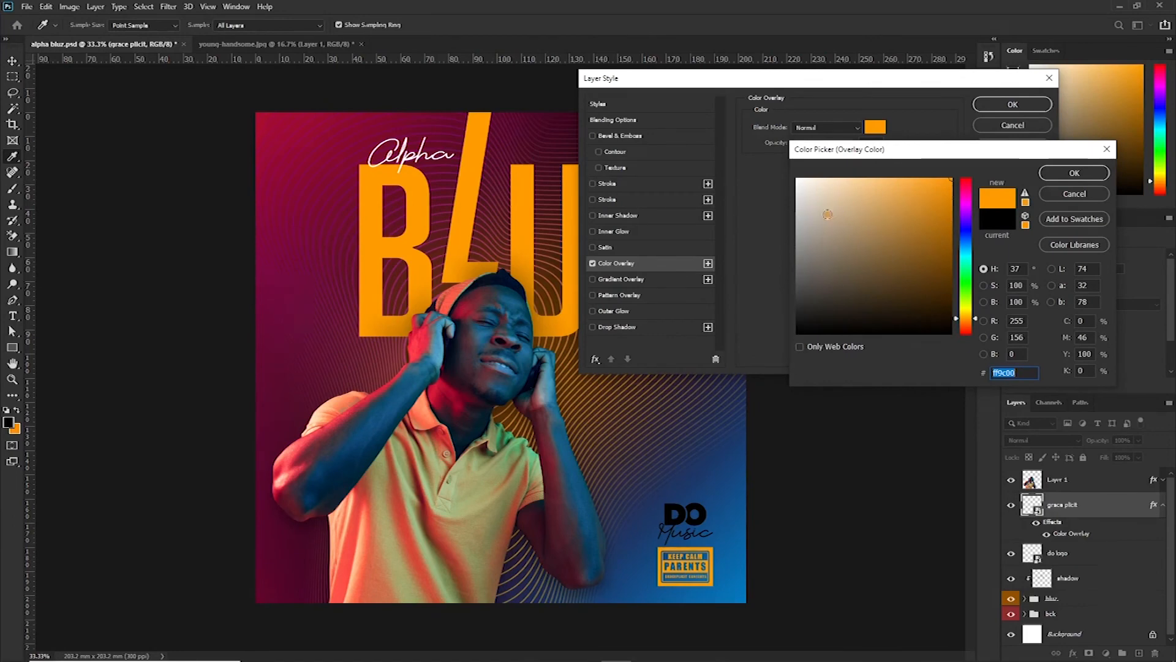
click(797, 179)
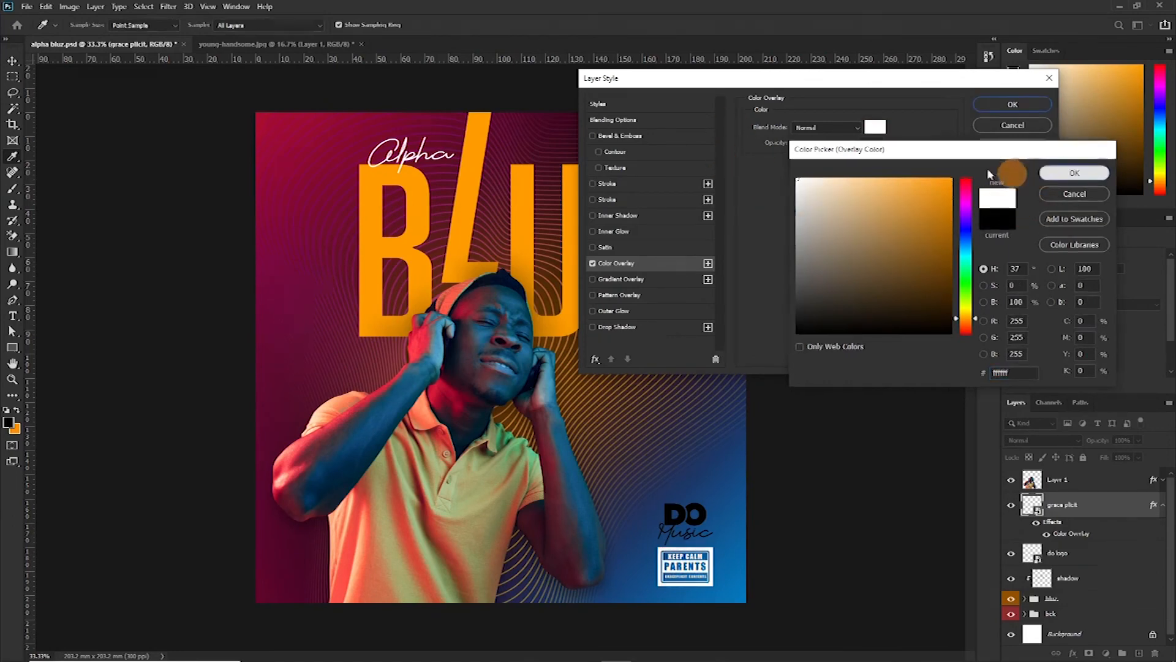
key(Return)
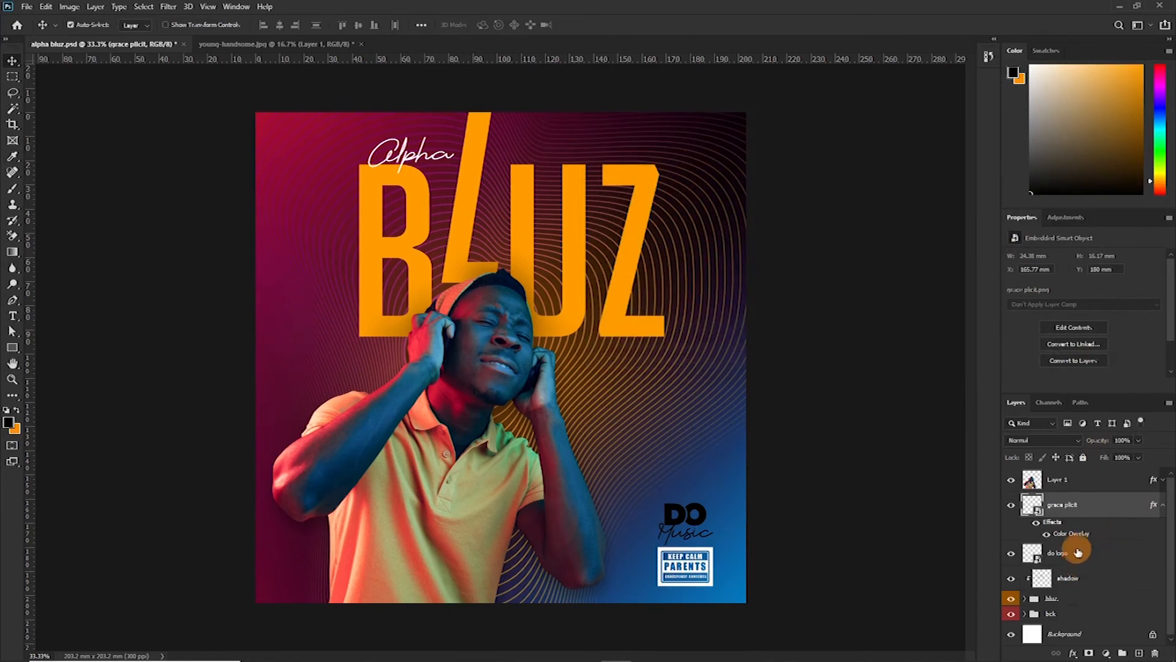
Try copying the Color Overlay effect alone from the grace plicit layer to the do logo layer, undoing each attempt
drag(1087, 535, 1093, 560)
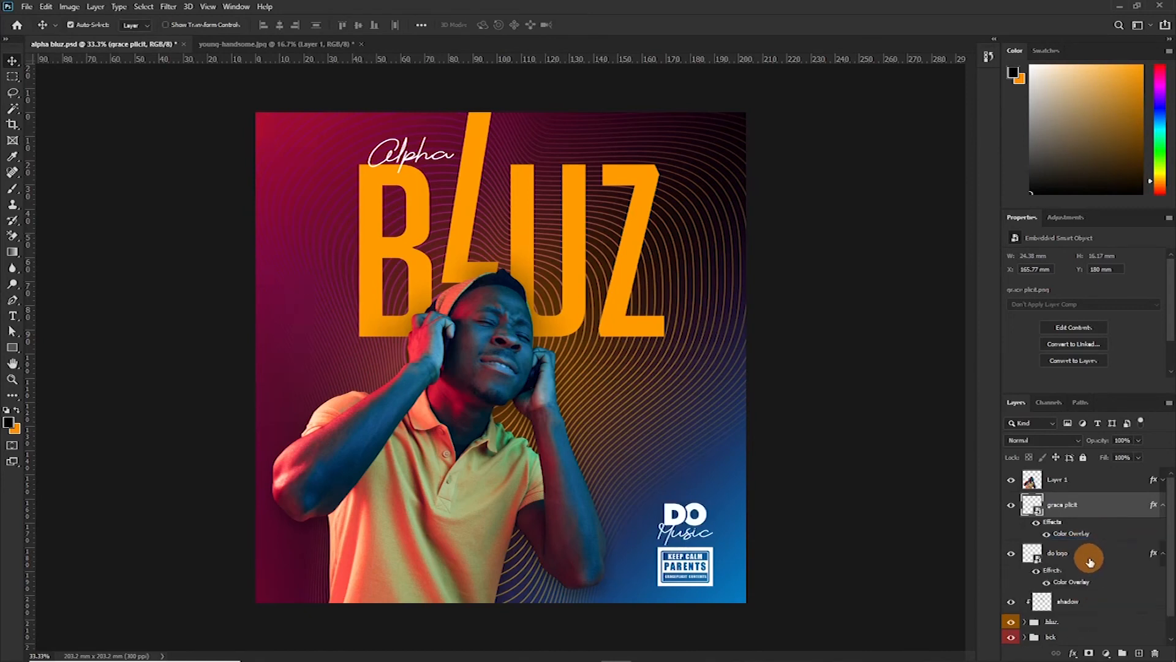
key(ctrl+z)
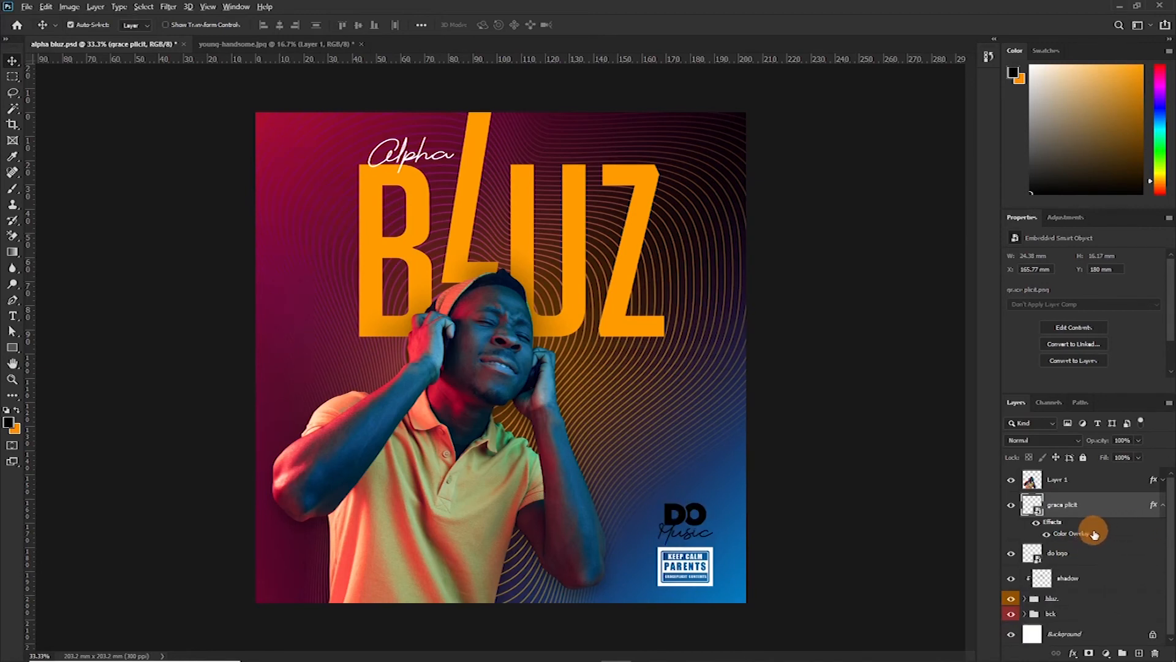
drag(1098, 535, 1091, 561)
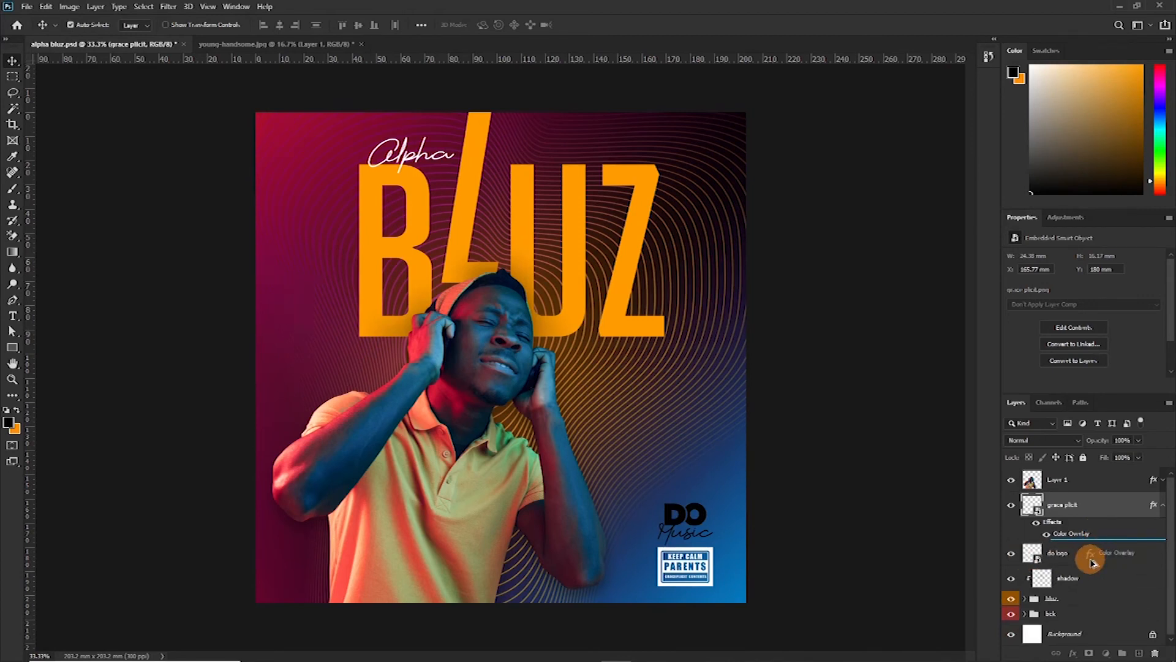
drag(1092, 561, 1092, 562)
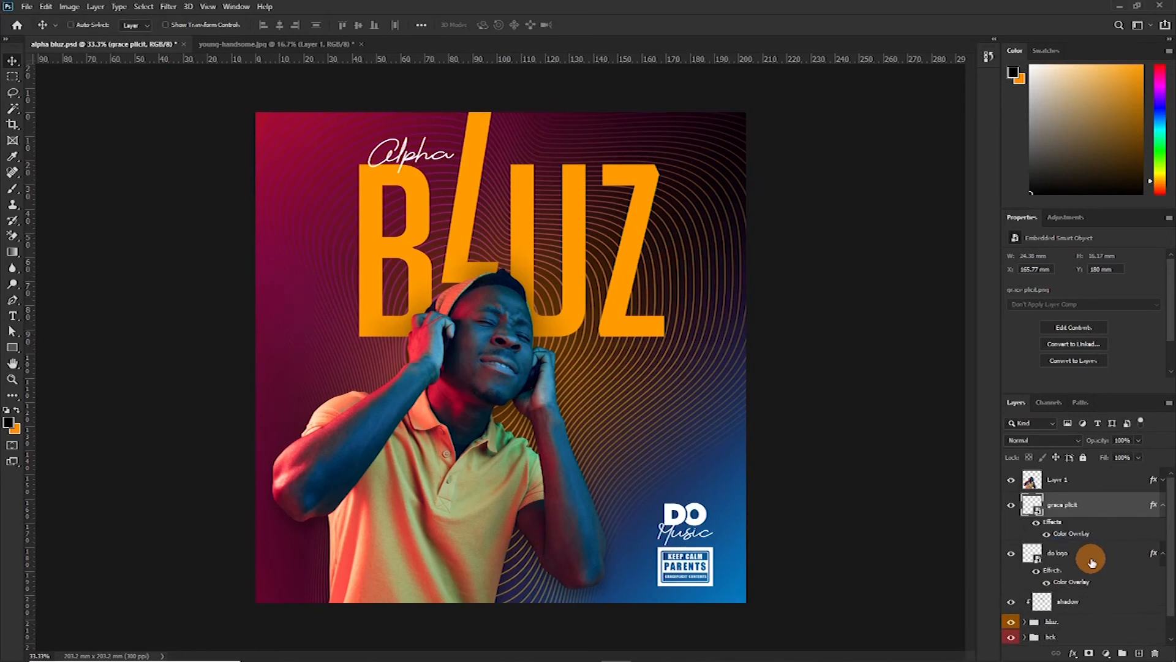
key(ctrl+z)
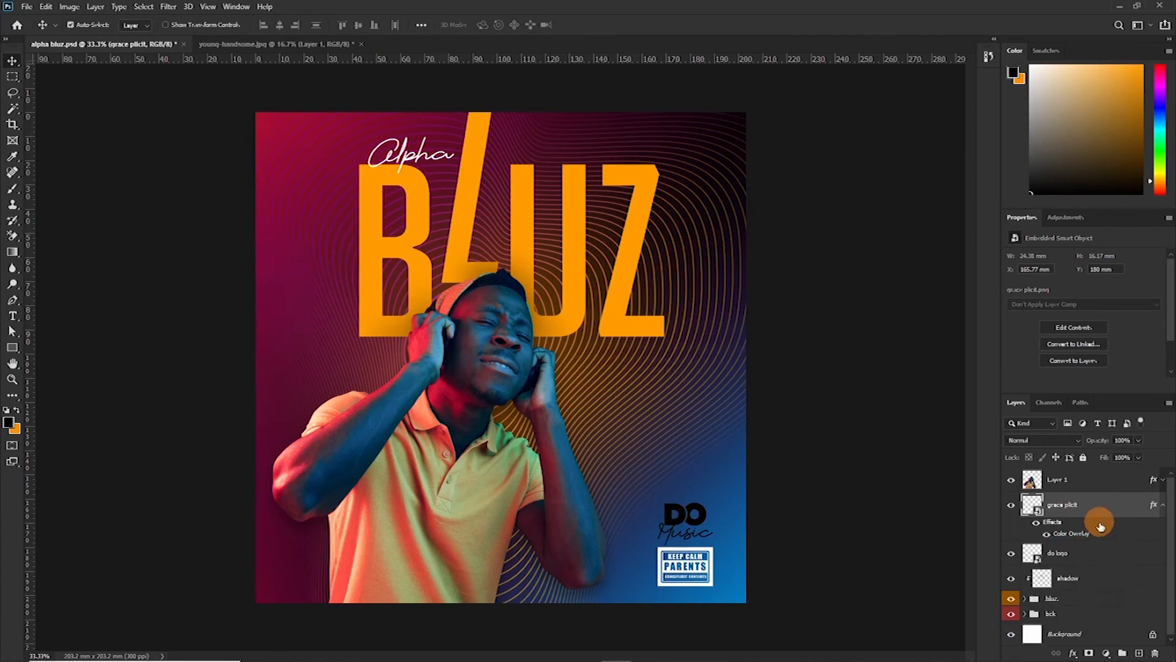
Copy the grace plicit layer's style, paste it onto the do logo layer, and select both logo layers
right_click(1100, 526)
click(1035, 533)
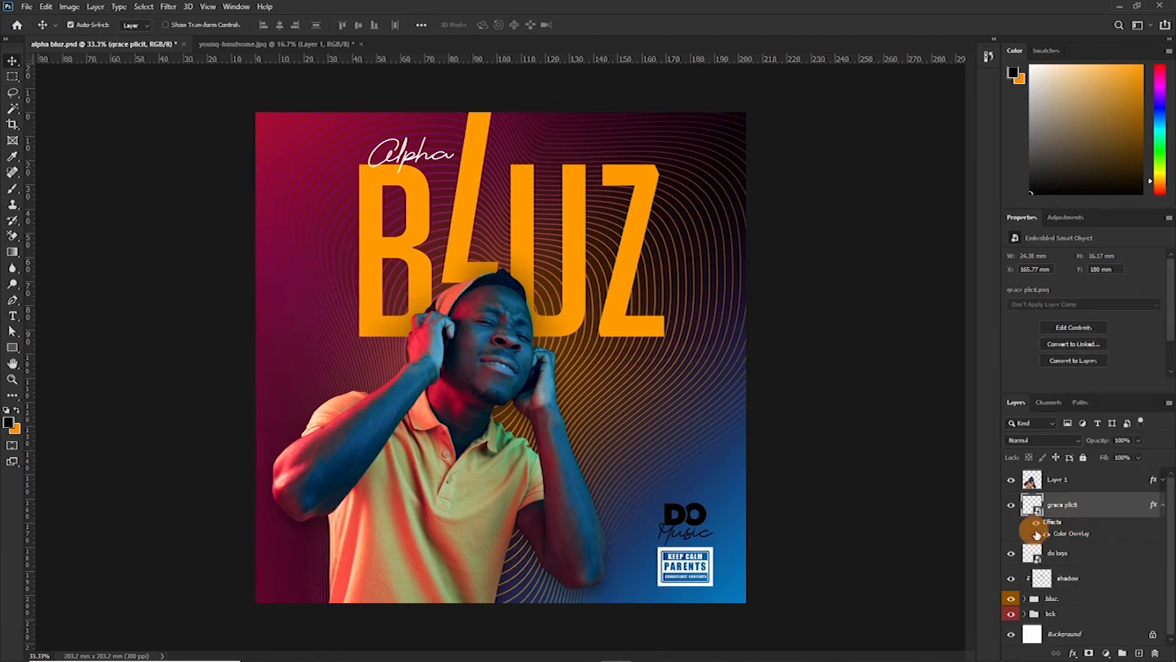
right_click(1107, 530)
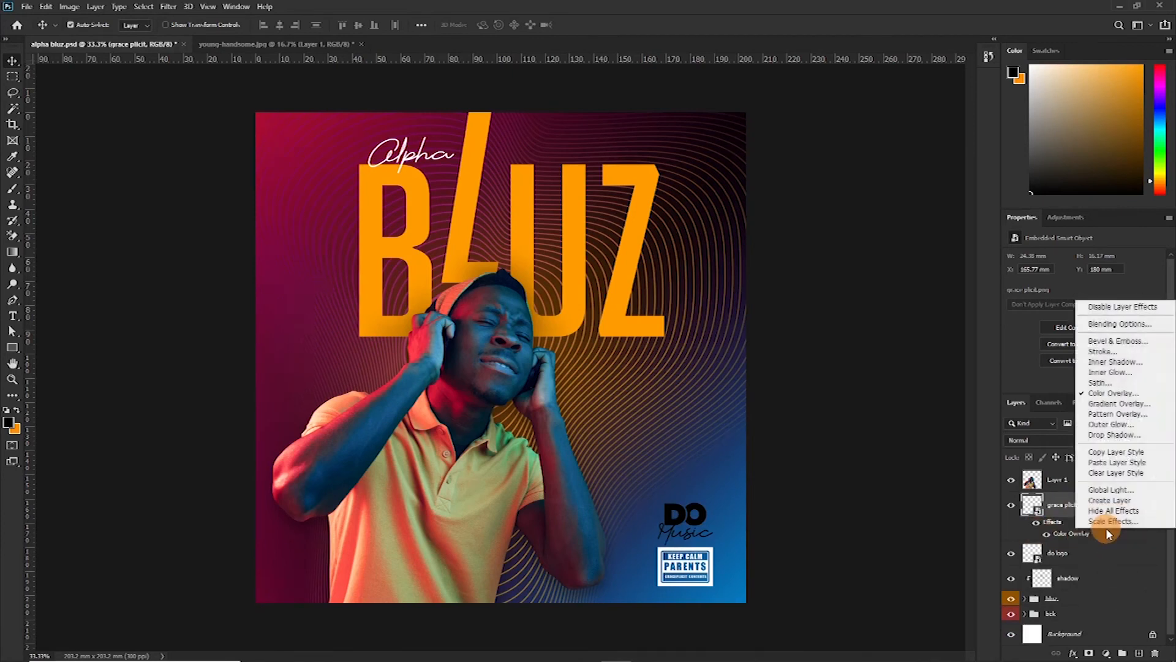
click(1108, 454)
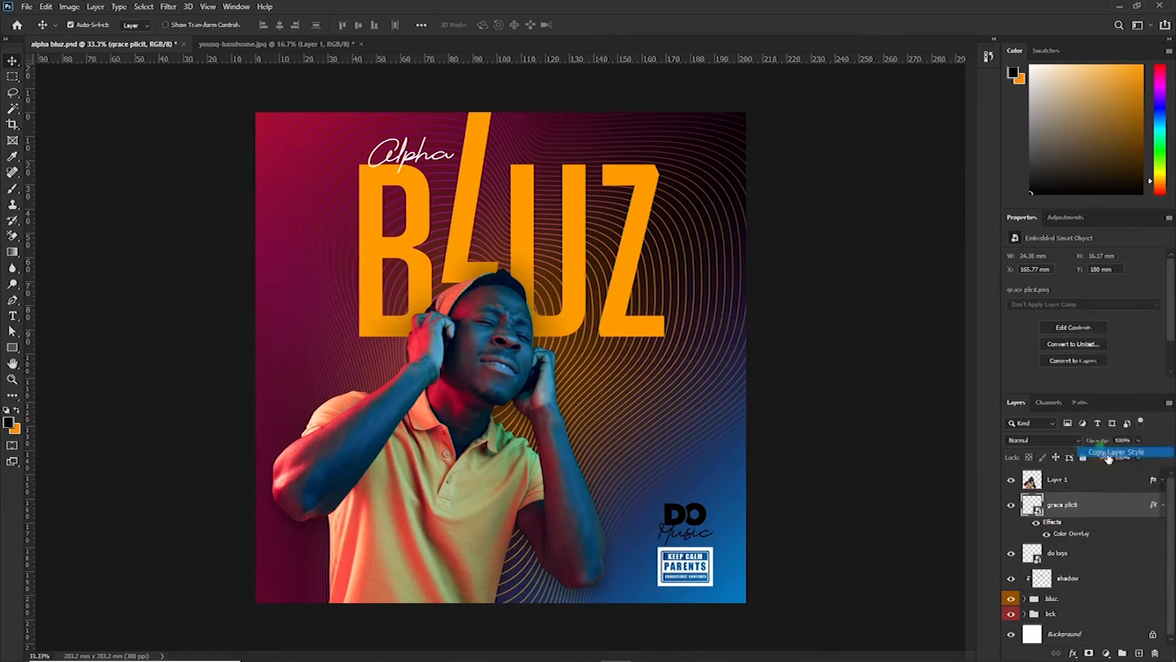
click(1084, 559)
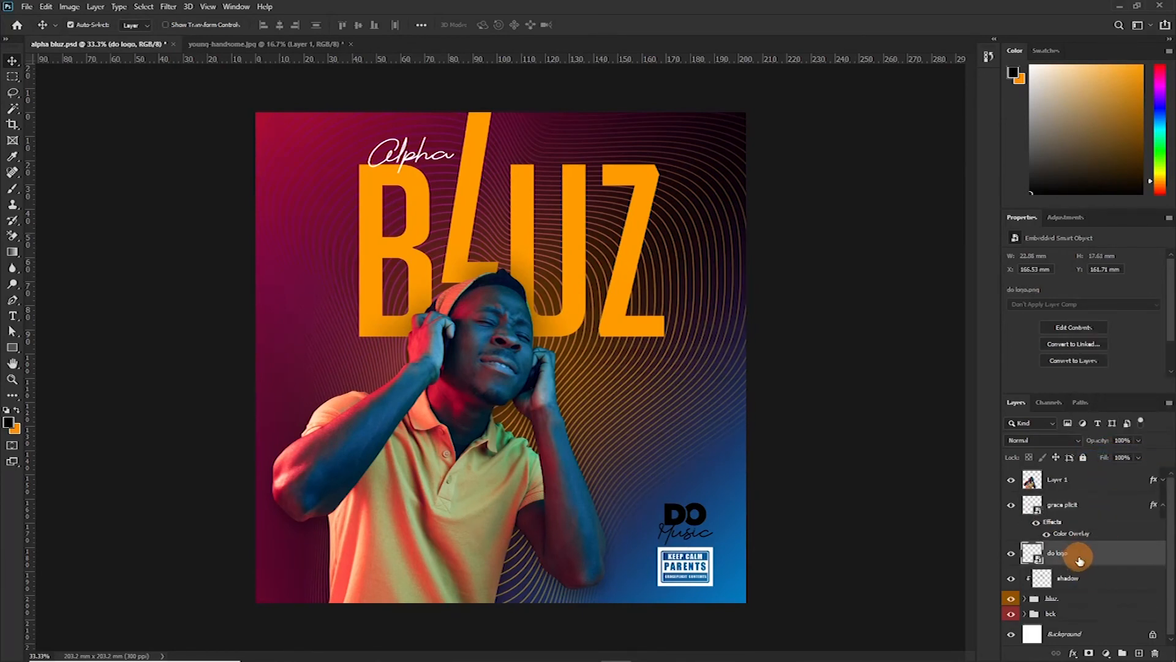
right_click(1094, 558)
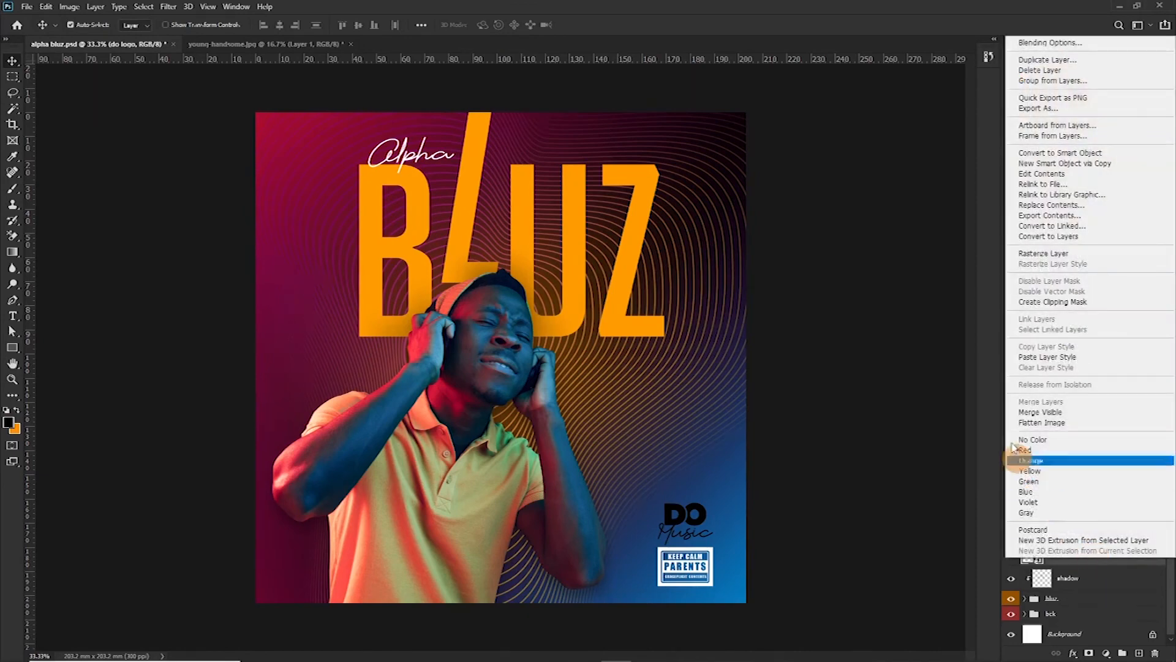
click(1045, 361)
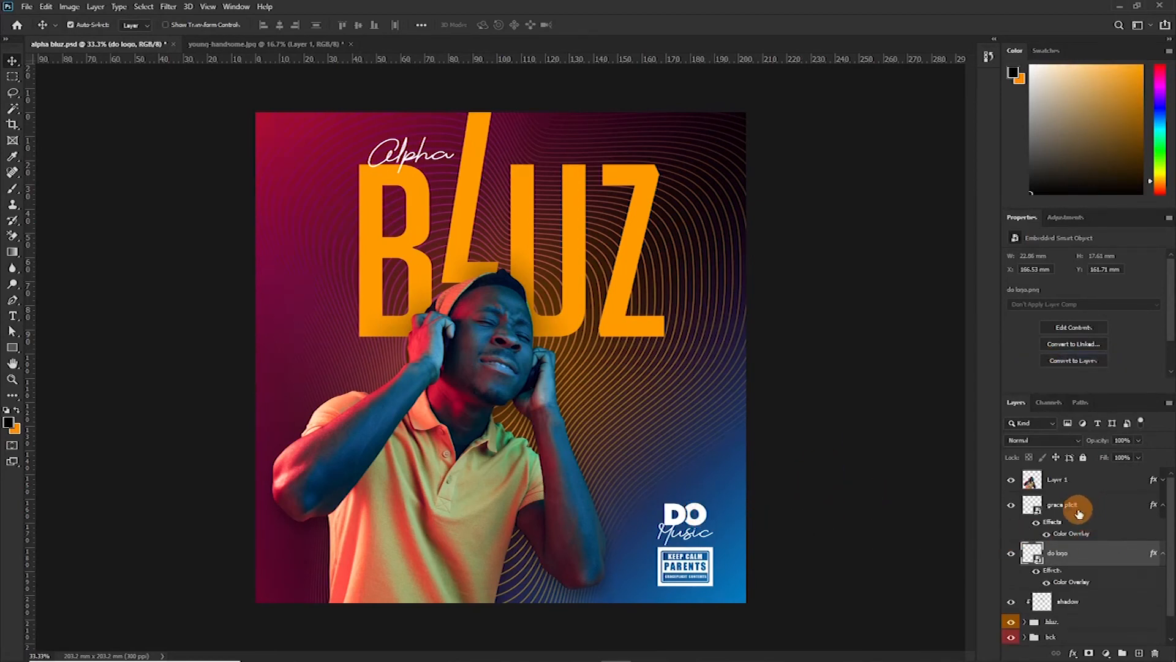
shift+click(1079, 513)
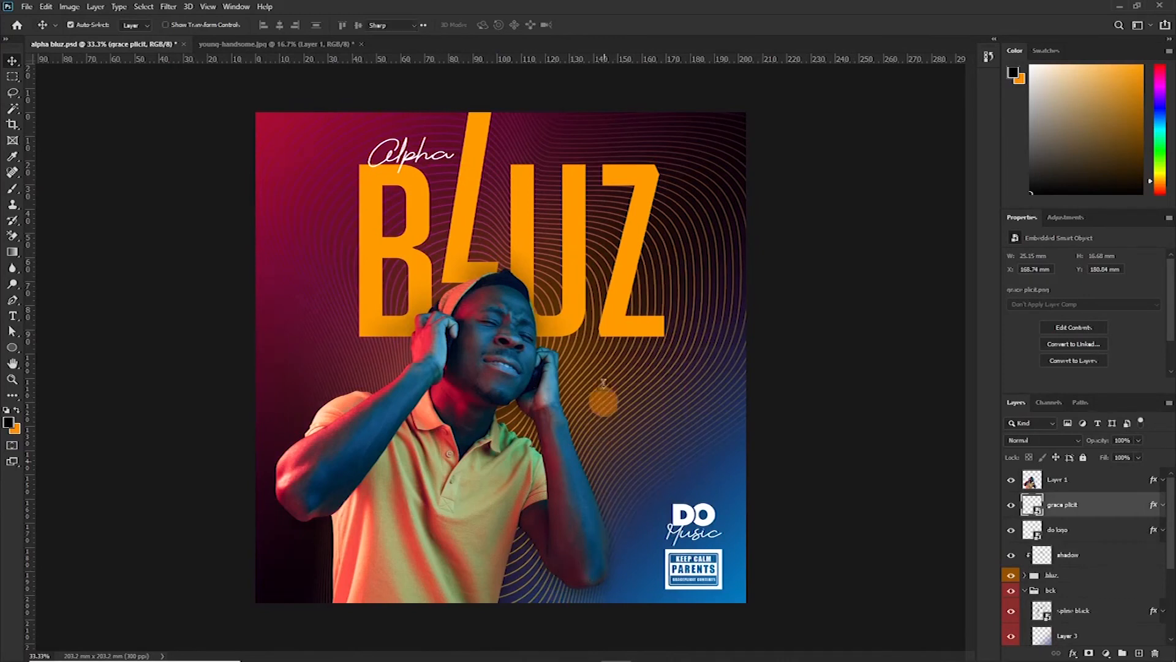
Add the white text 10/10/2021 on the open background beside the man, below the BLUZ title
key(t)
click(599, 404)
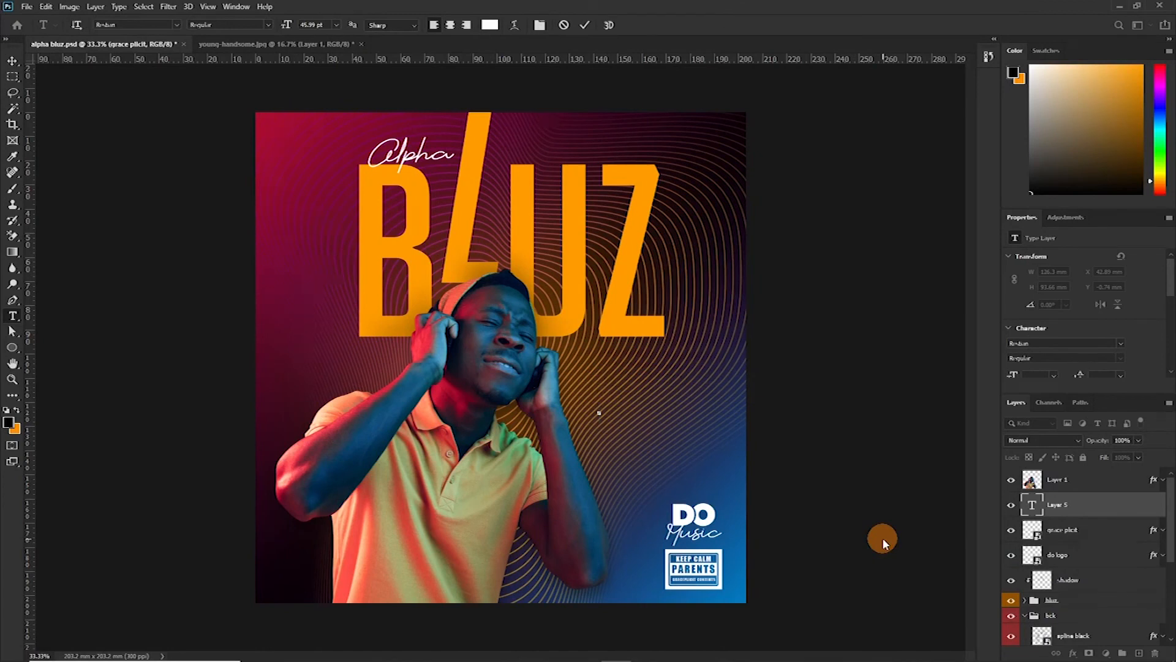
text(10/10/2020)
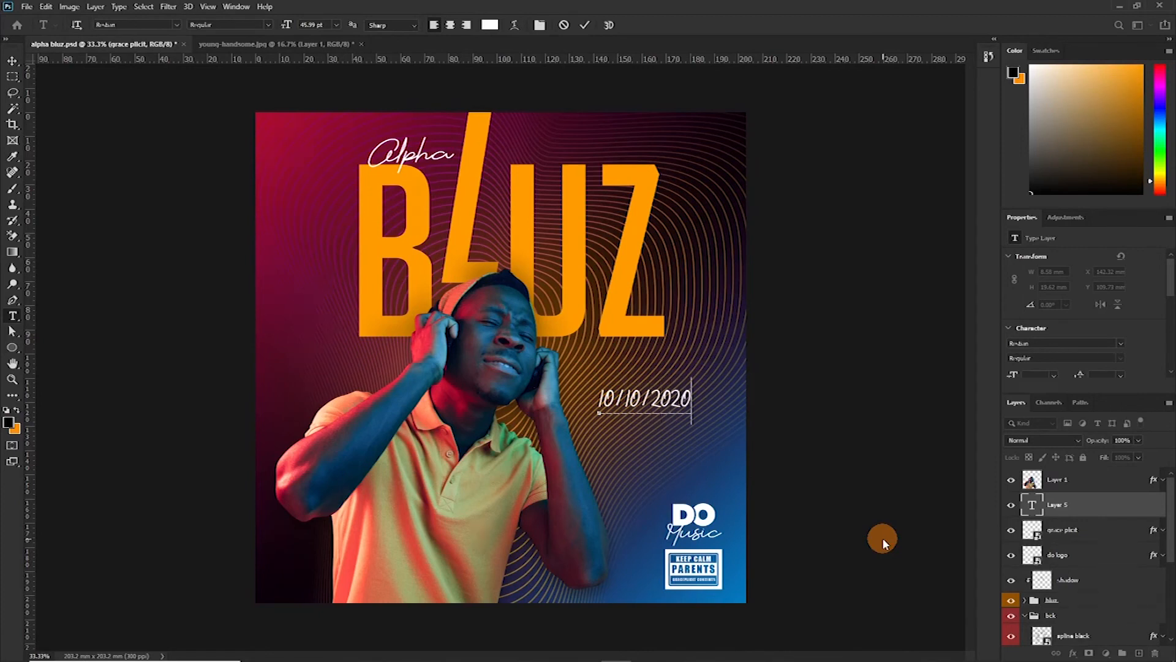
key(BackSpace)
text(1)
click(585, 25)
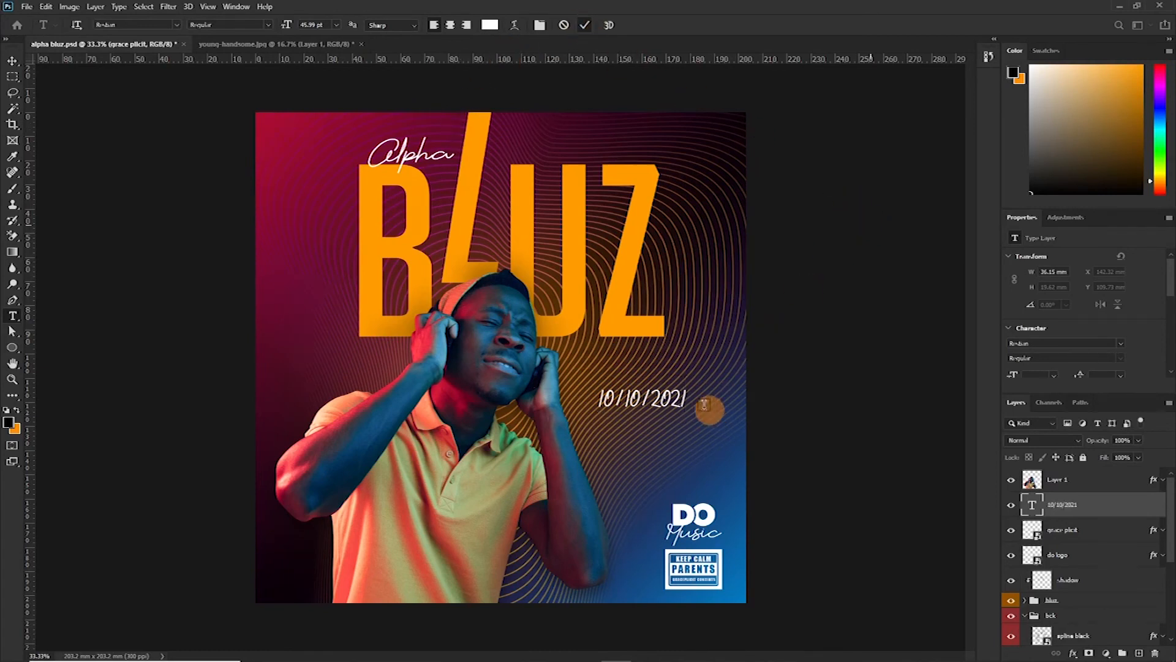
Set the date text in BigNoodleTitling Oblique at 18 pt
scroll(1064, 312, down, 1)
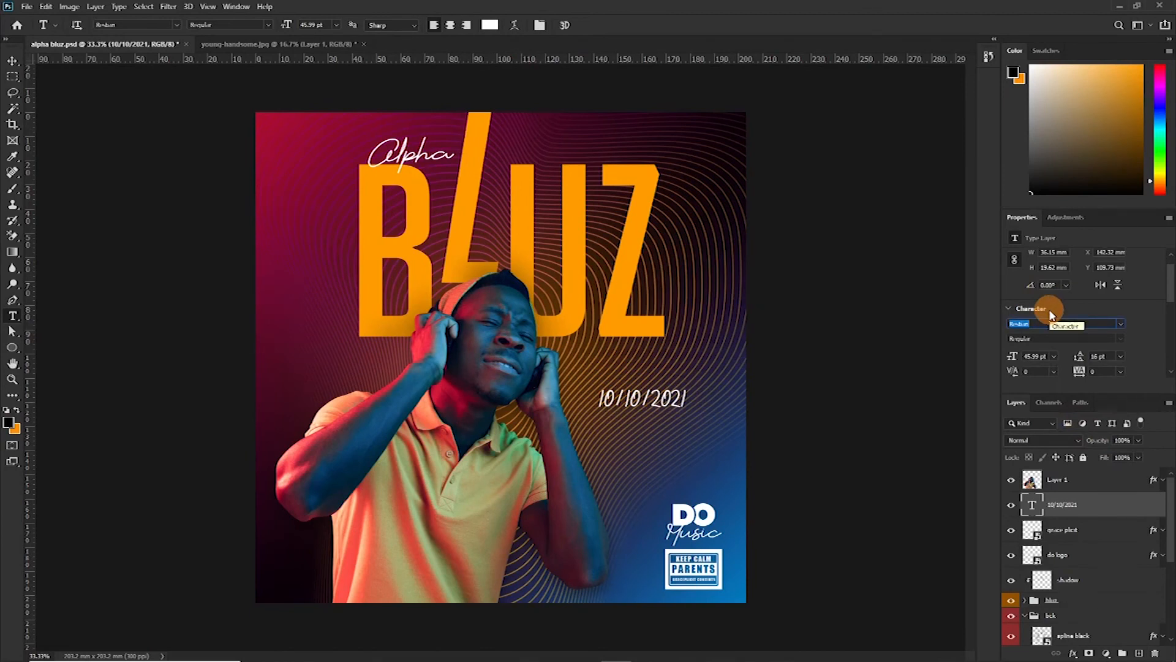
text(bign)
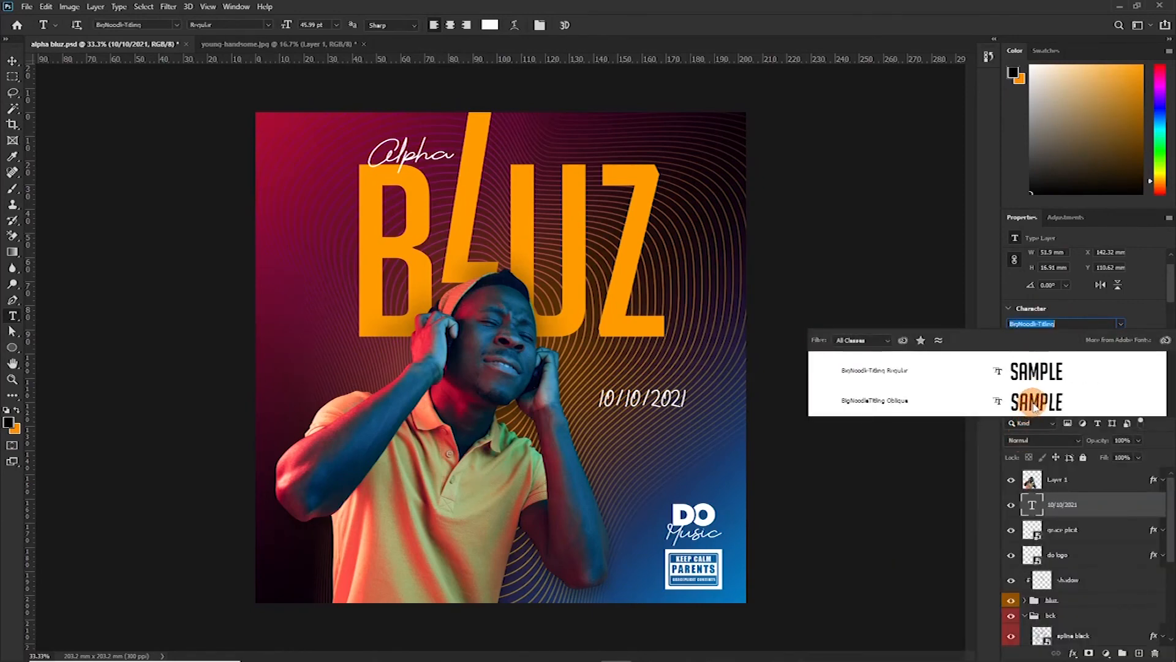
click(1034, 403)
click(1053, 356)
click(1049, 446)
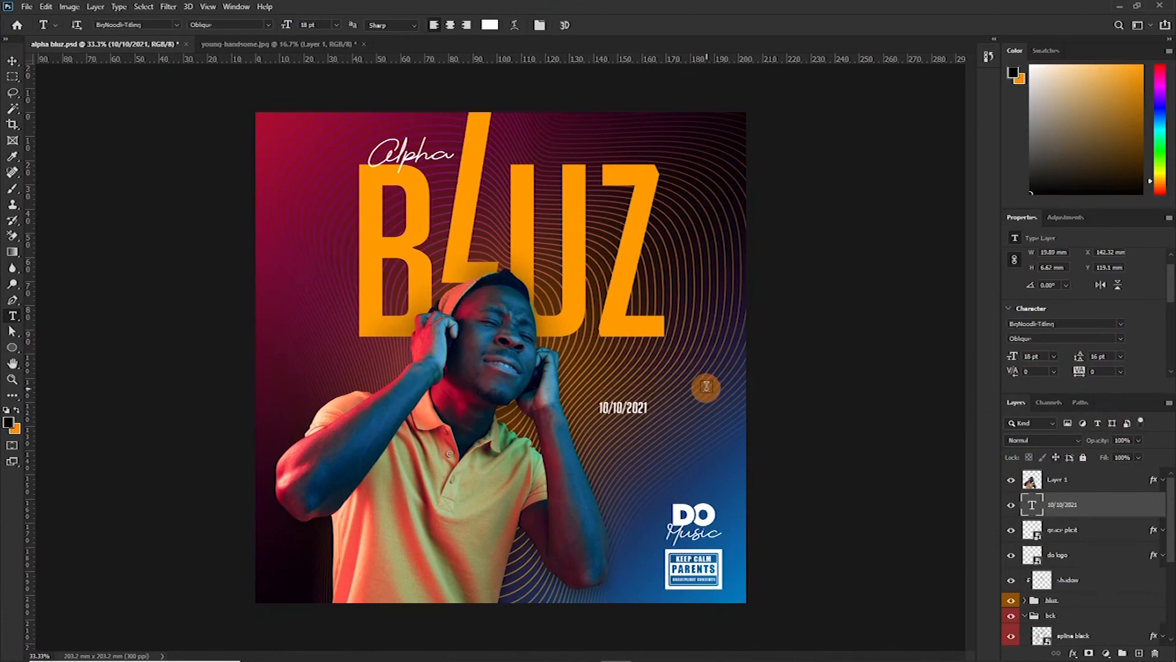
Replace the slashes in the date with hyphens so that it reads 10-10-2021
click(611, 406)
key(BackSpace)
text(-)
click(625, 406)
key(BackSpace)
text(-)
click(584, 25)
Move the date directly below the Z of the title and scale it to about 138%
key(v)
drag(626, 415, 636, 351)
key(ctrl+z)
drag(445, 379, 664, 367)
key(ctrl+t)
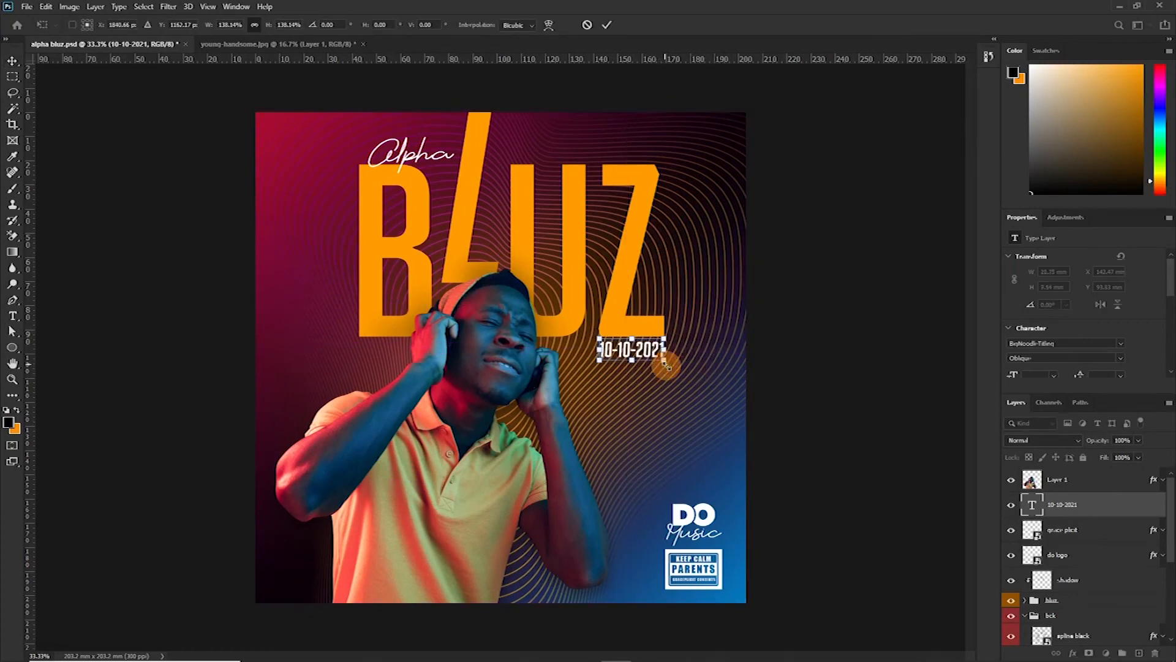
key(Return)
Set the date's font size to 18 pt and its tracking to 100
scroll(1072, 356, down, 1)
click(1054, 346)
click(1041, 438)
click(1104, 362)
click(1114, 487)
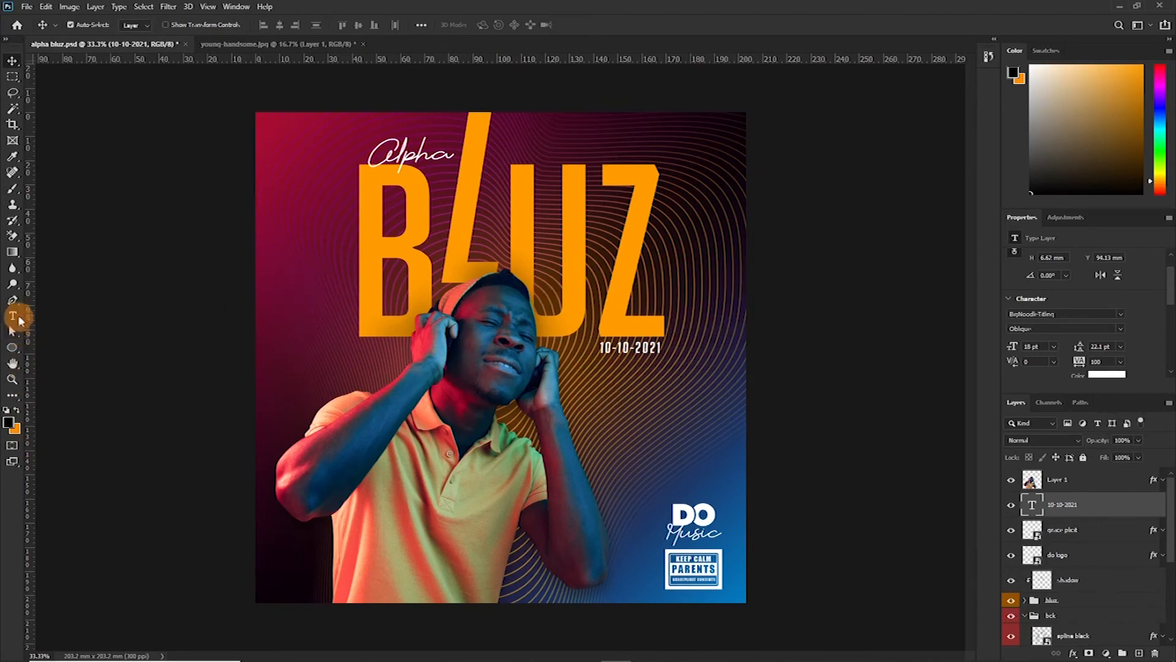
Draw a small circle about 54 px wide with the Ellipse tool just before the date
click(11, 347)
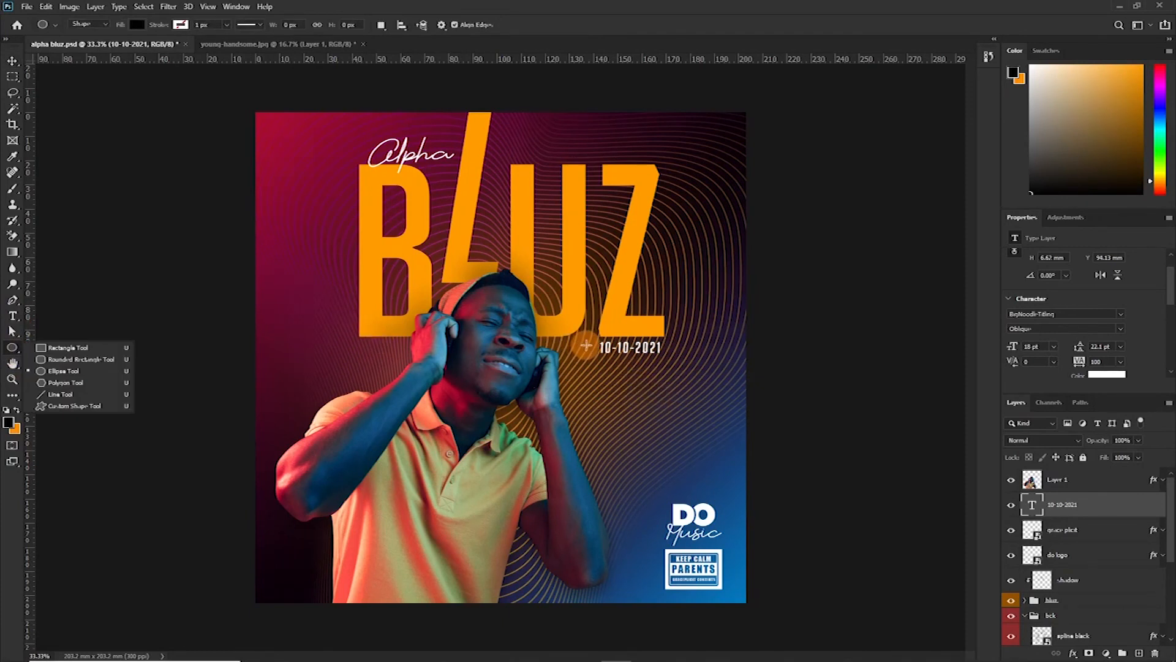
drag(586, 346, 595, 353)
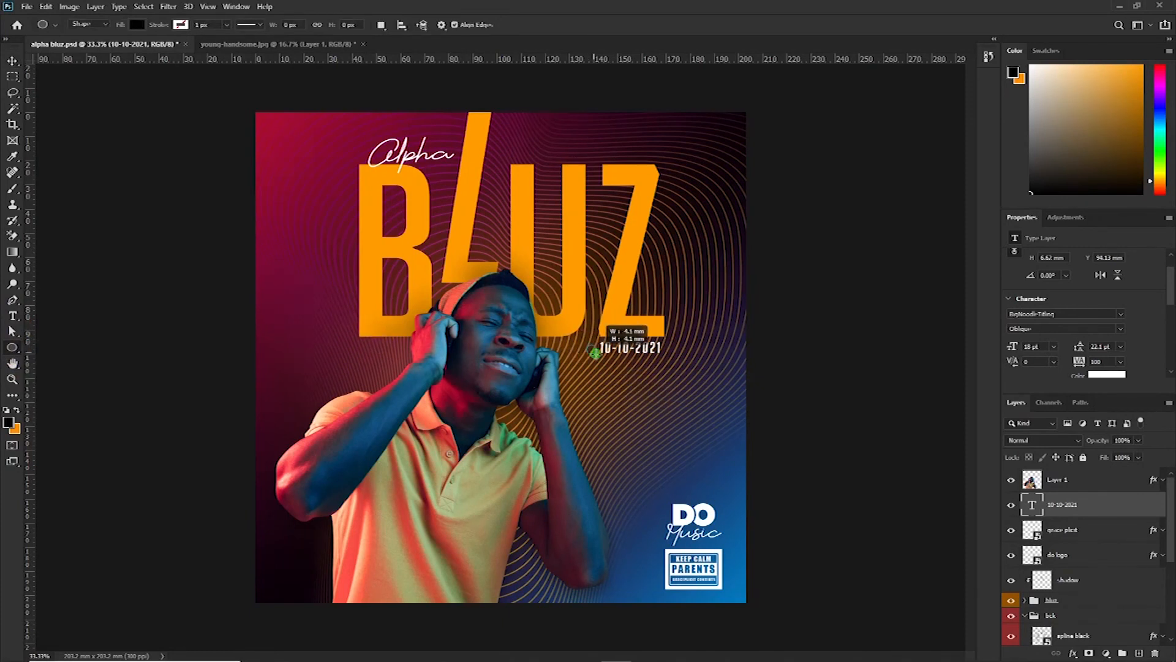
drag(595, 353, 595, 354)
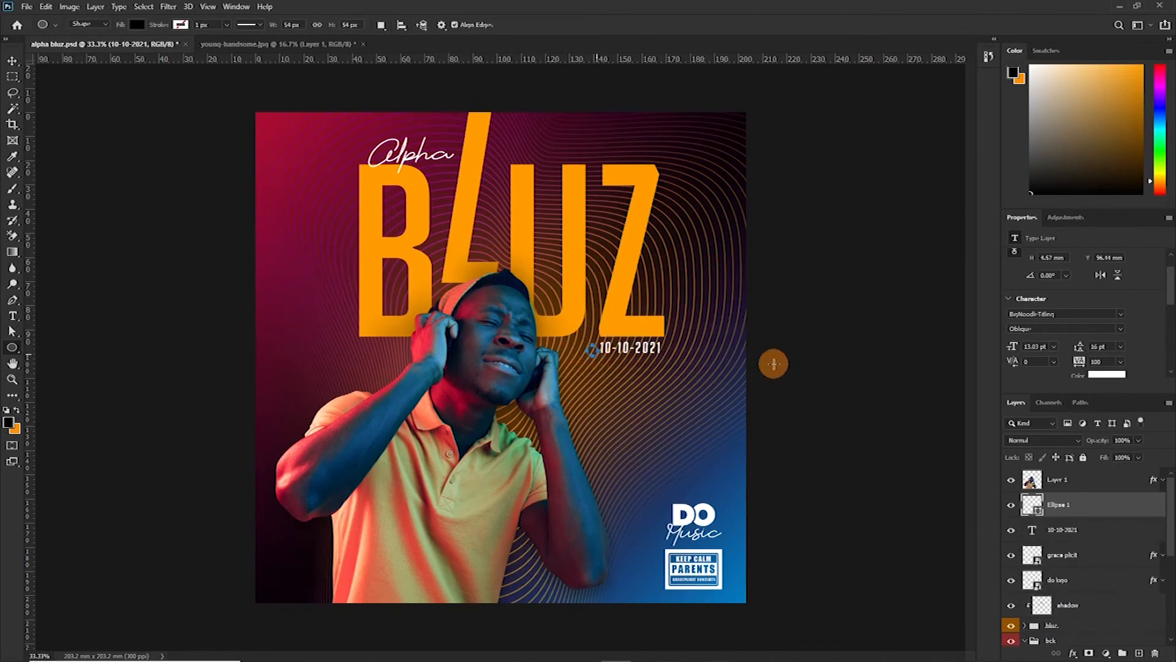
Fill the circle beside the date with the orange sampled from the BLUZ title
double_click(1035, 513)
click(269, 112)
click(643, 331)
click(1075, 172)
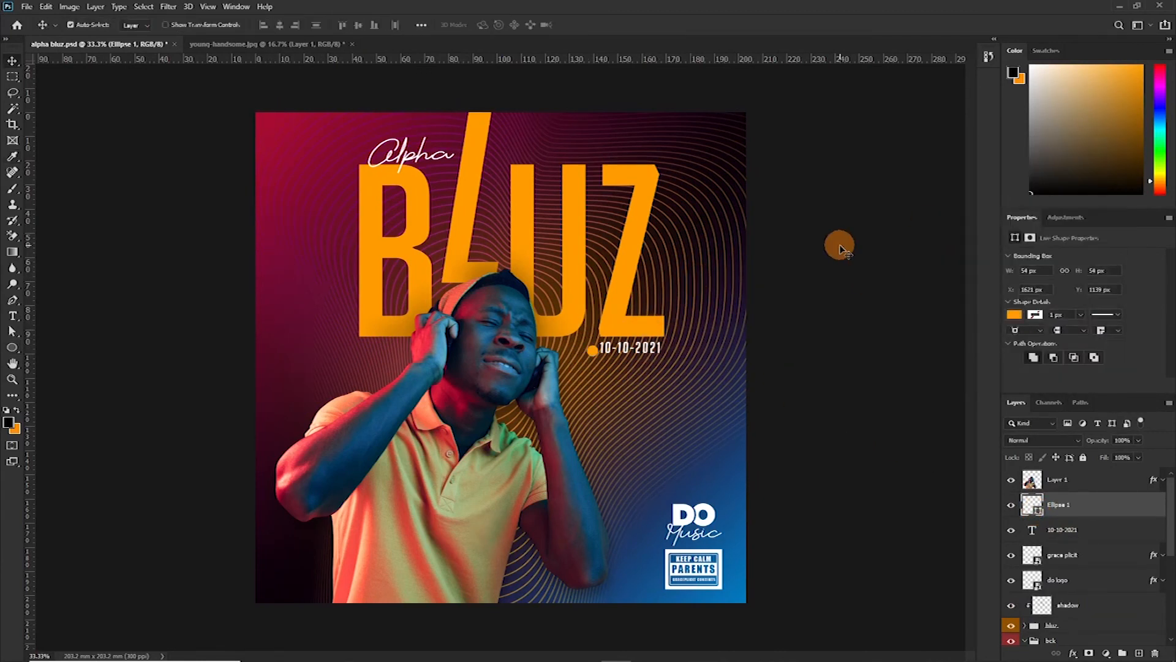
Recolor the circle beside the date with red eb2a44 sampled from the artwork
double_click(1034, 506)
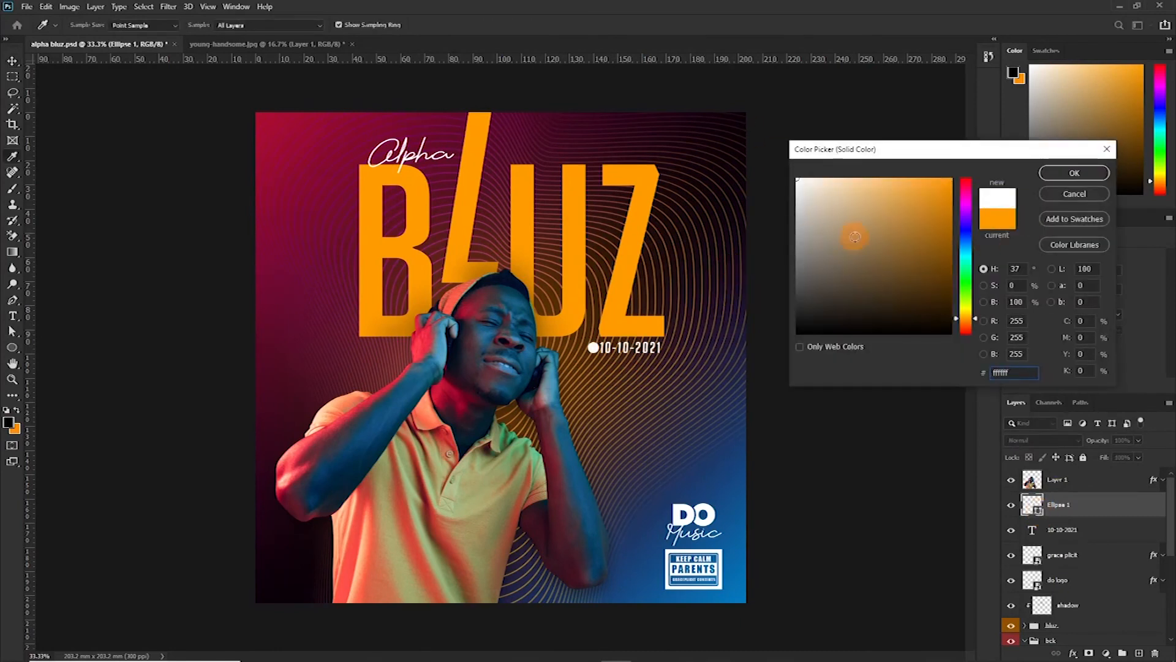
click(732, 494)
click(456, 321)
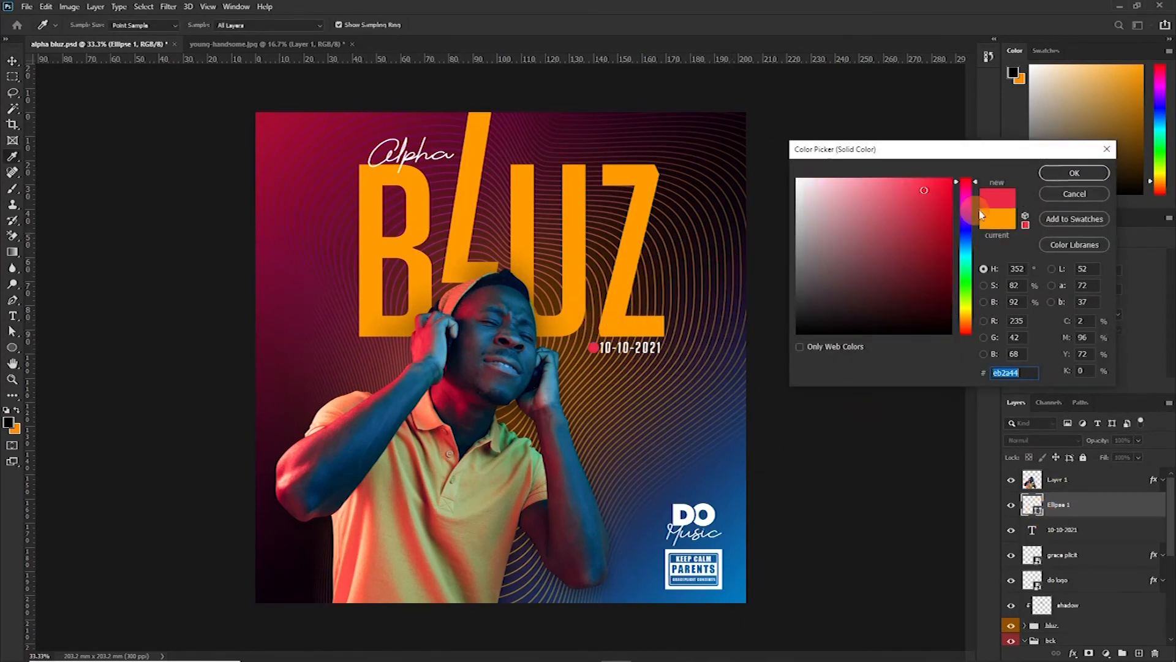
key(Return)
Try the title's orange ff9c00 on the date text, then set its color back to white ffffff
click(667, 356)
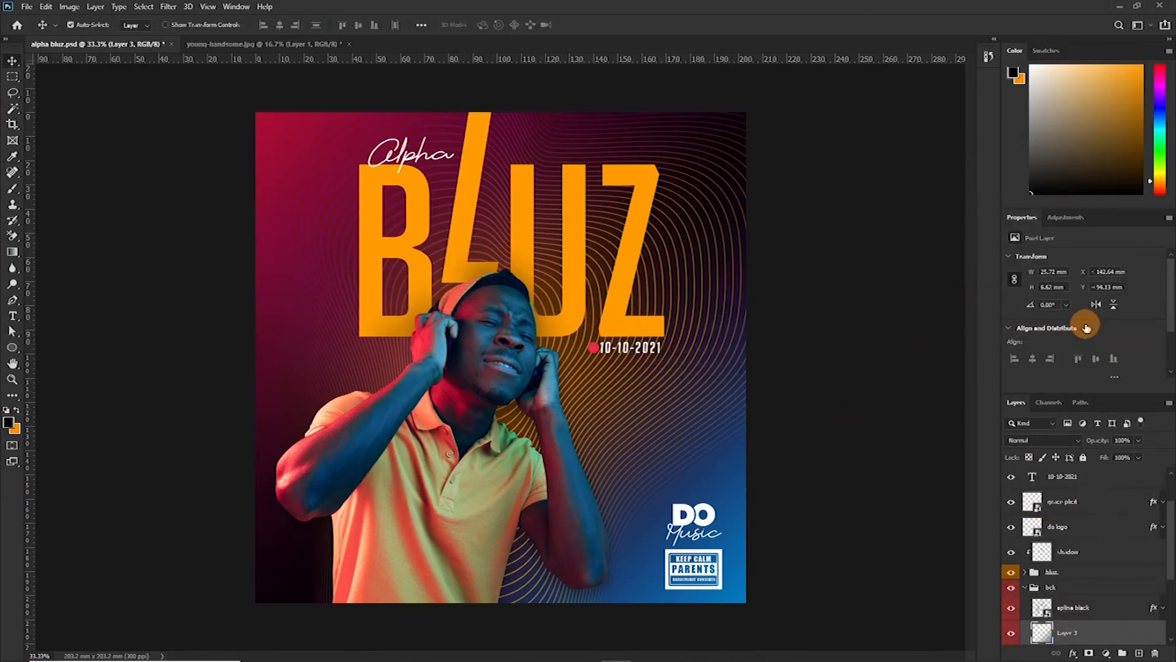
click(1110, 366)
click(654, 318)
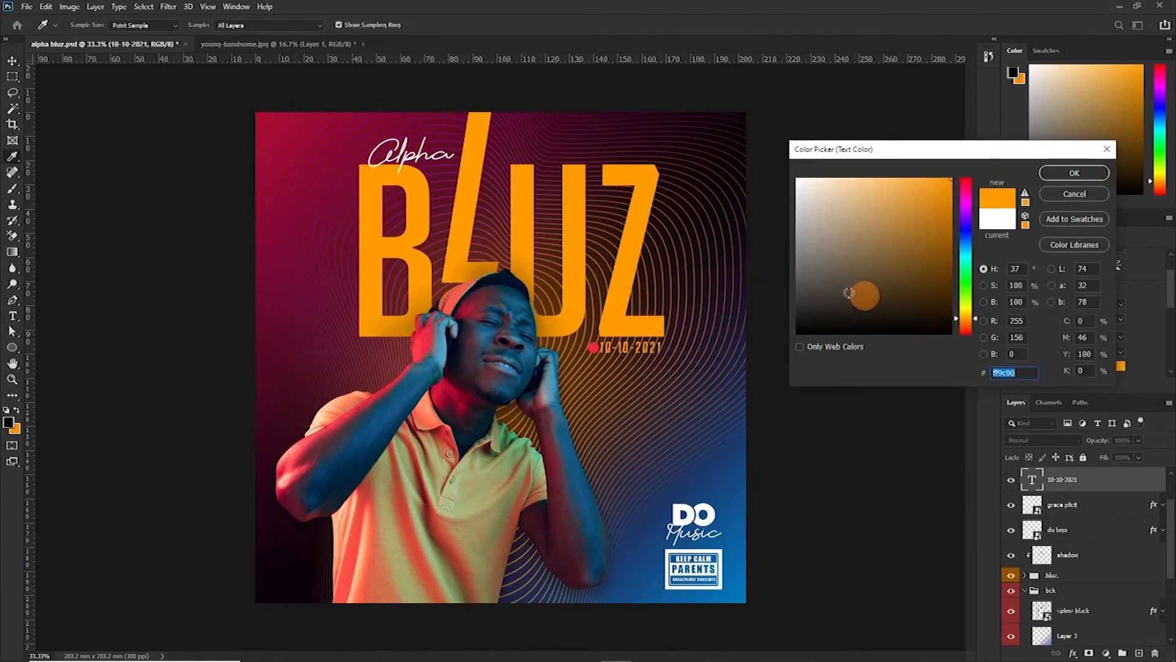
drag(854, 230, 757, 151)
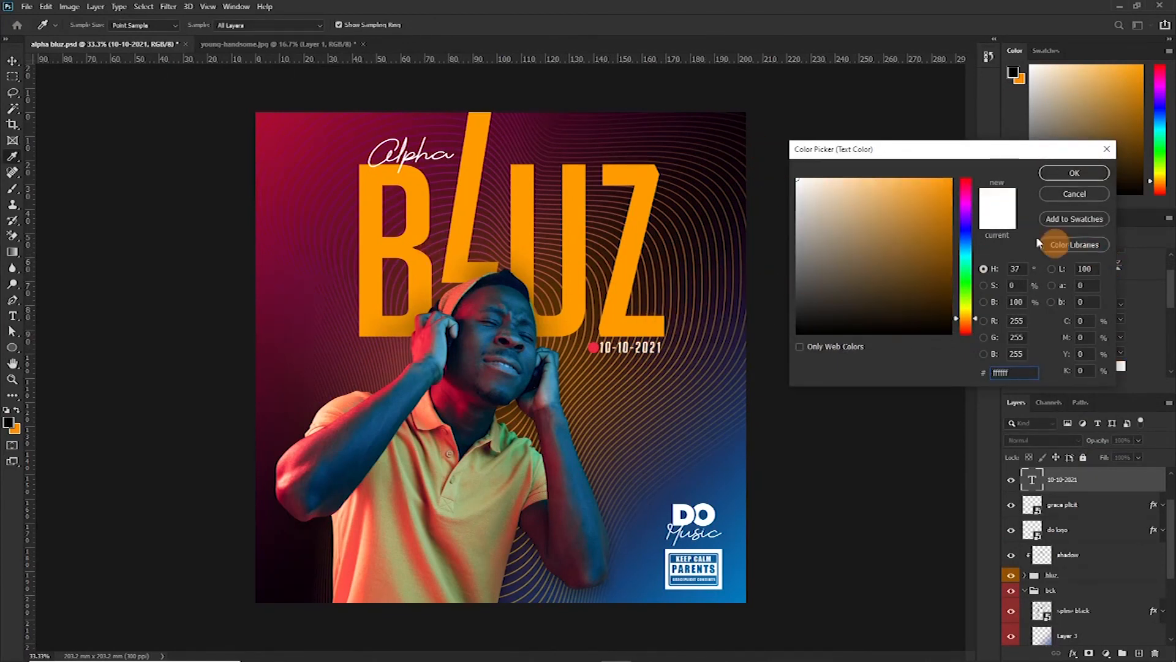
click(1060, 175)
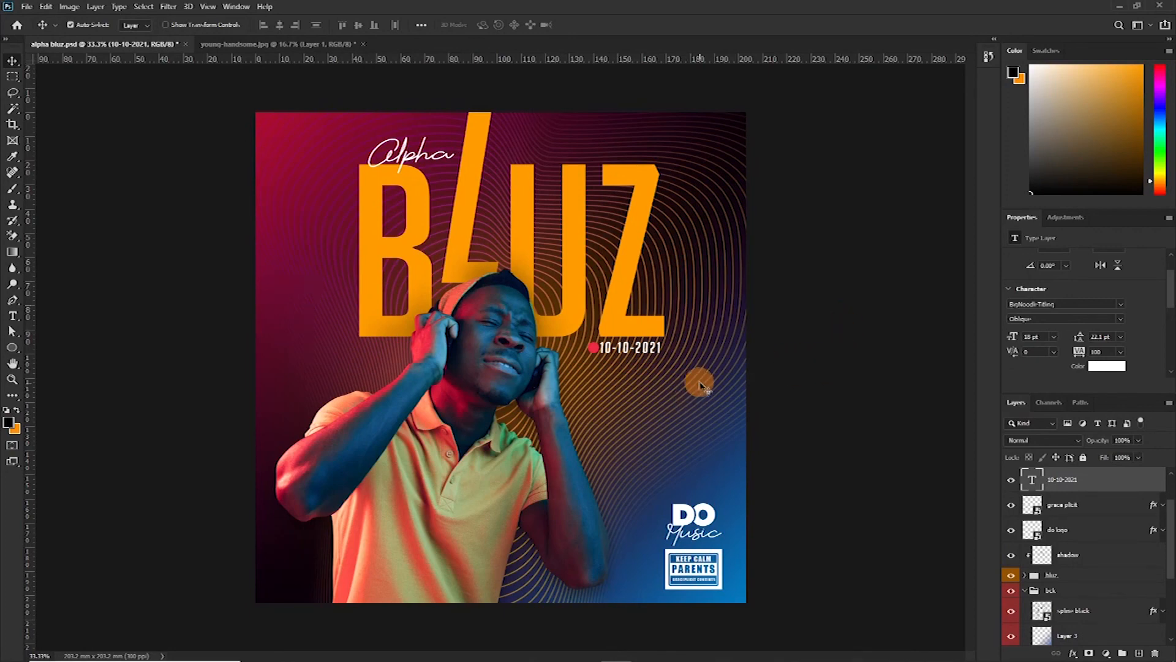
Add a layer mask to Layer 1, the man's cutout
key(ctrl+plus)
key(ctrl+plus)
key(ctrl+plus)
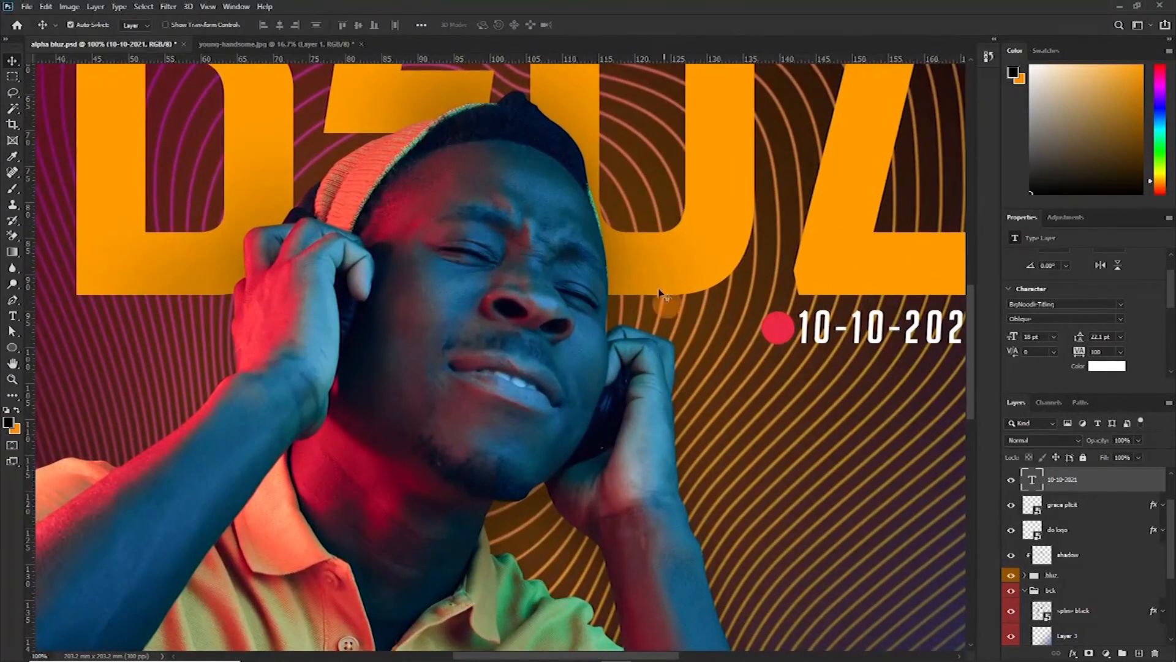
drag(519, 260, 581, 387)
key(ctrl+plus)
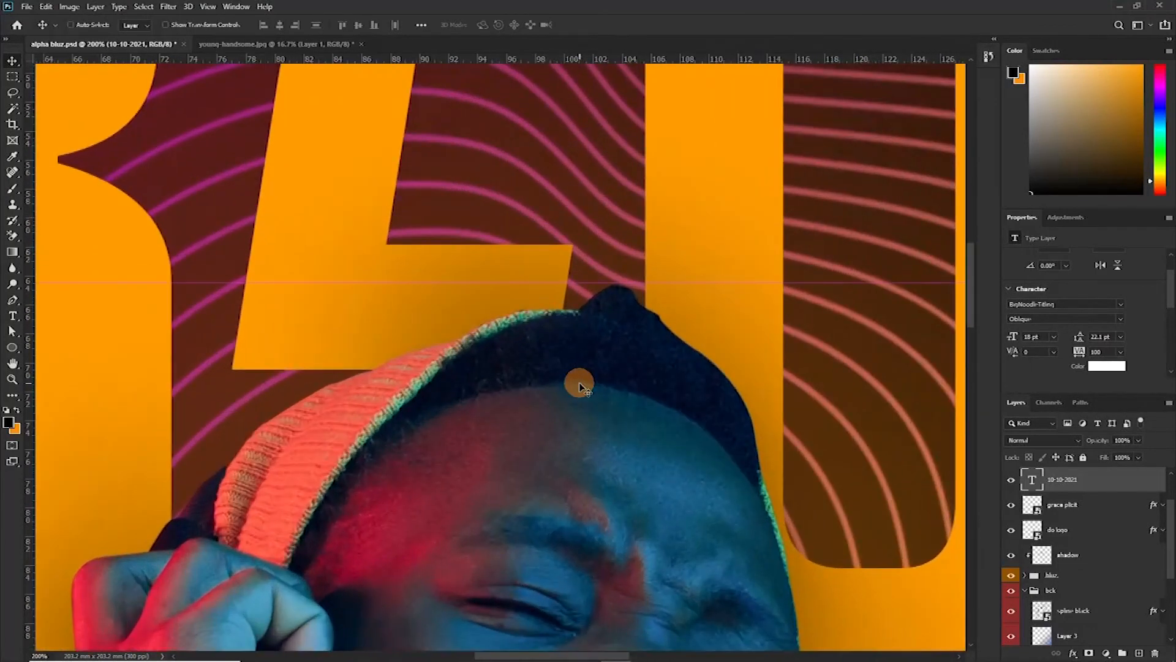
click(666, 456)
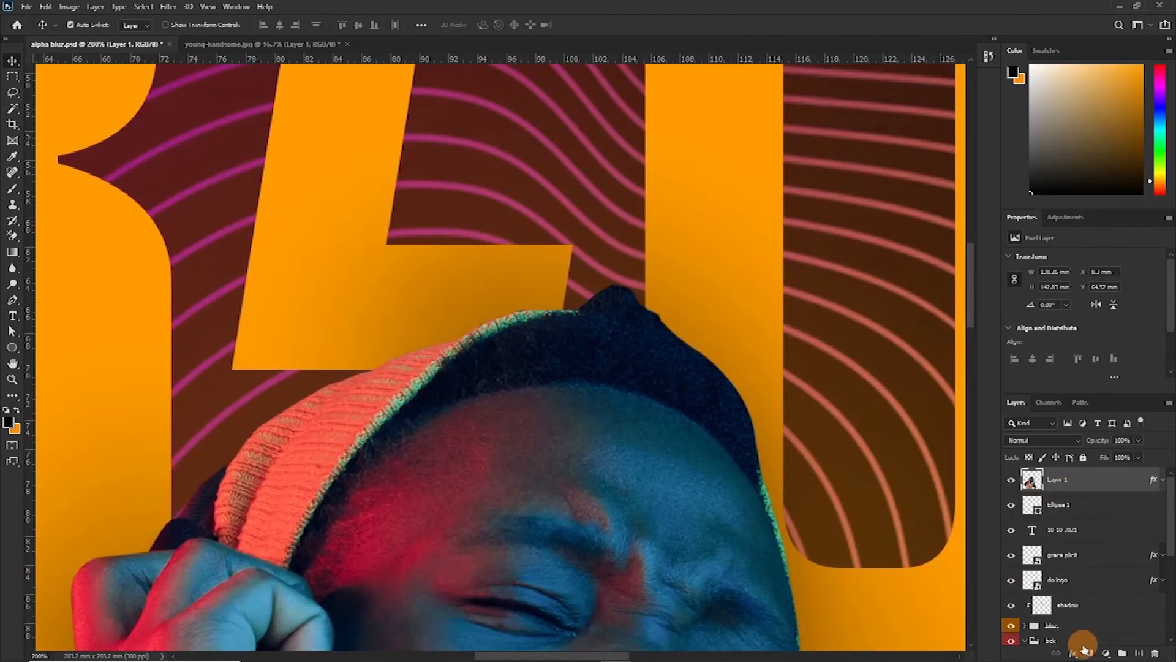
click(1088, 654)
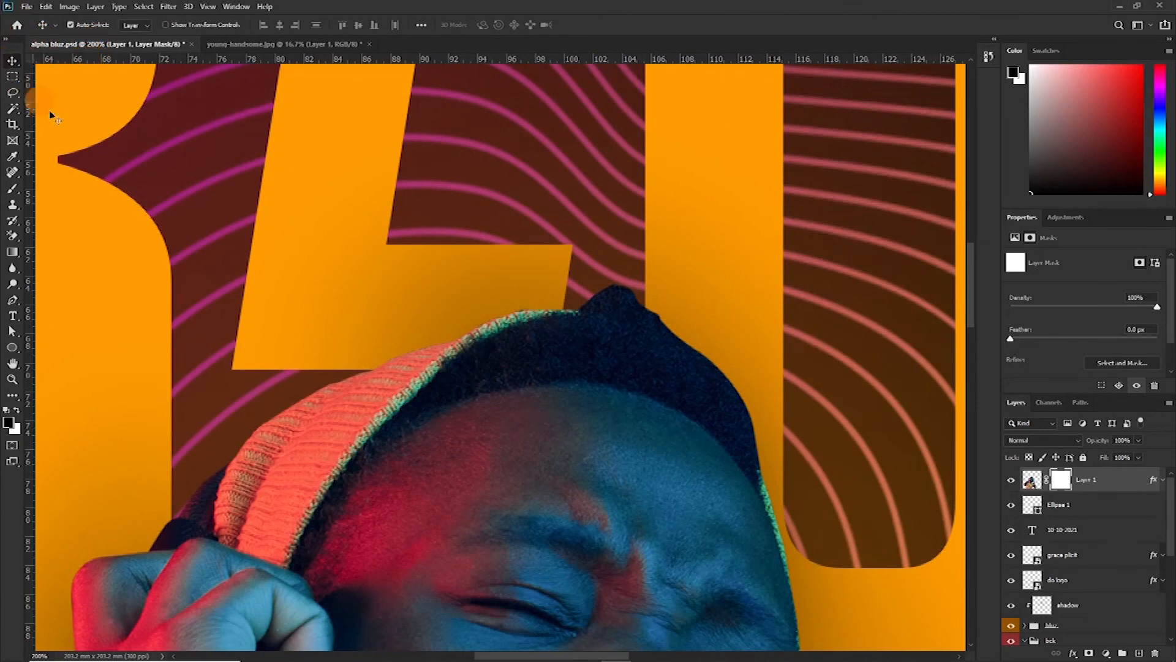
Paint black on Layer 1's mask with the 66 px spatter brush to roughen the smooth cutout edge of the man's hair
click(13, 188)
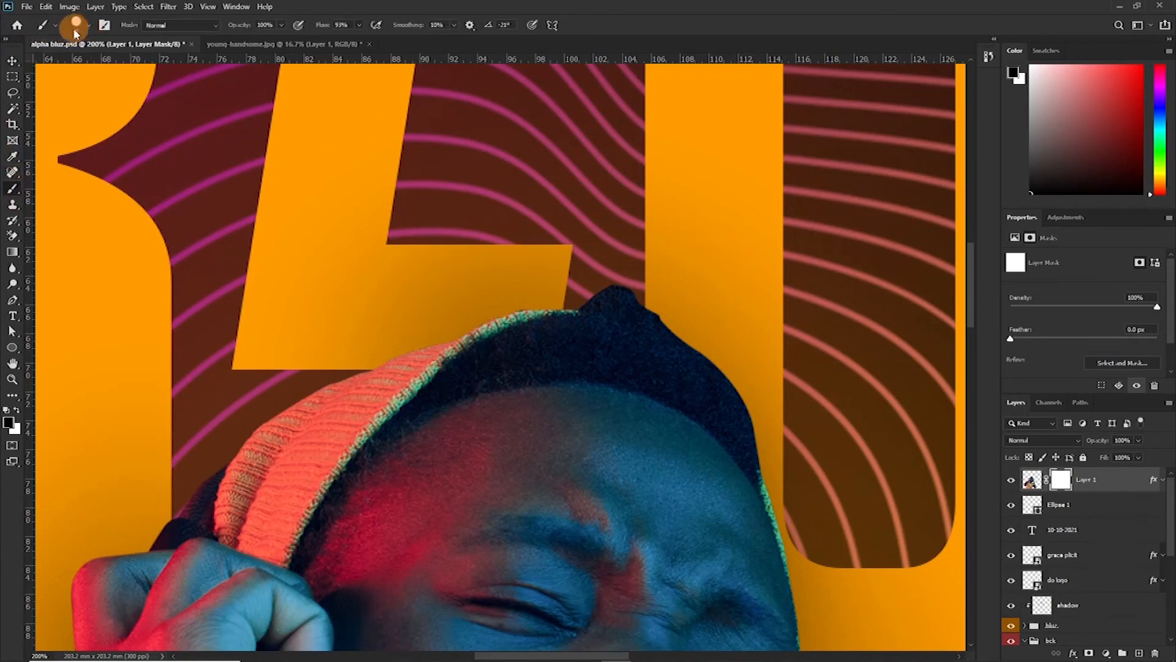
click(58, 28)
click(84, 30)
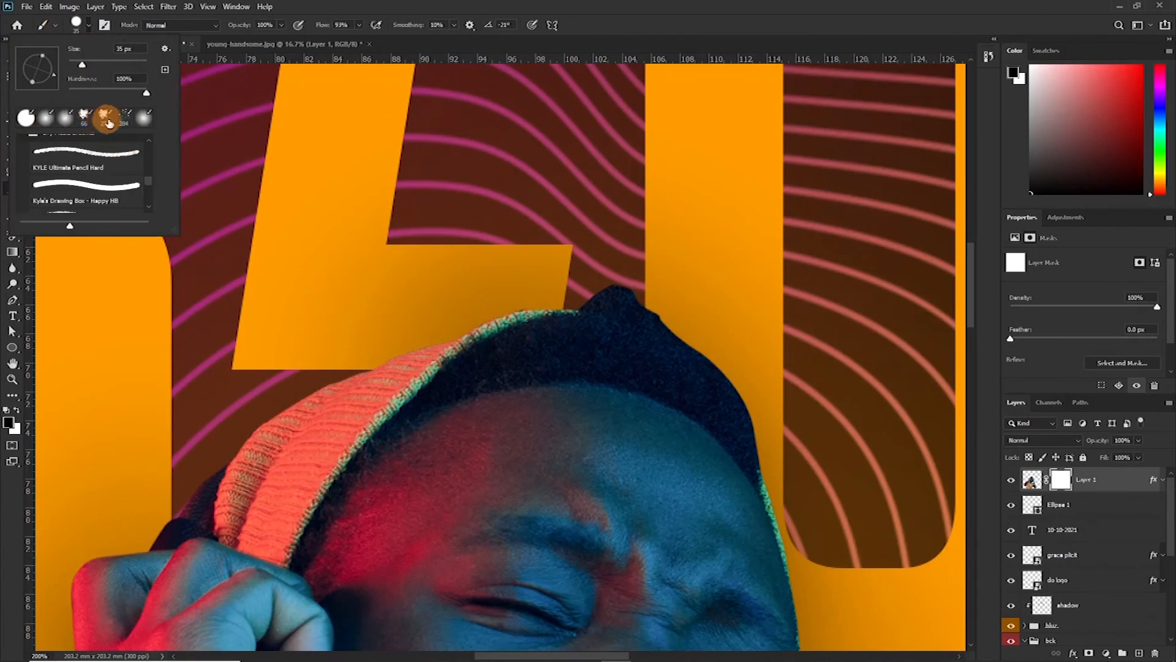
click(85, 116)
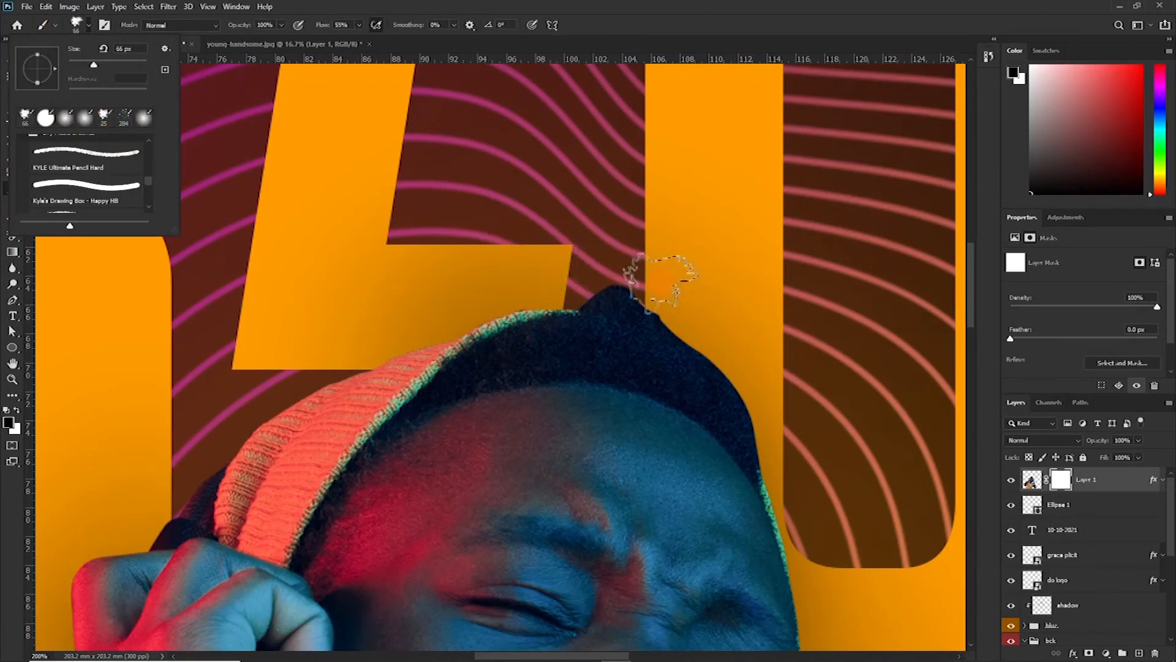
click(631, 275)
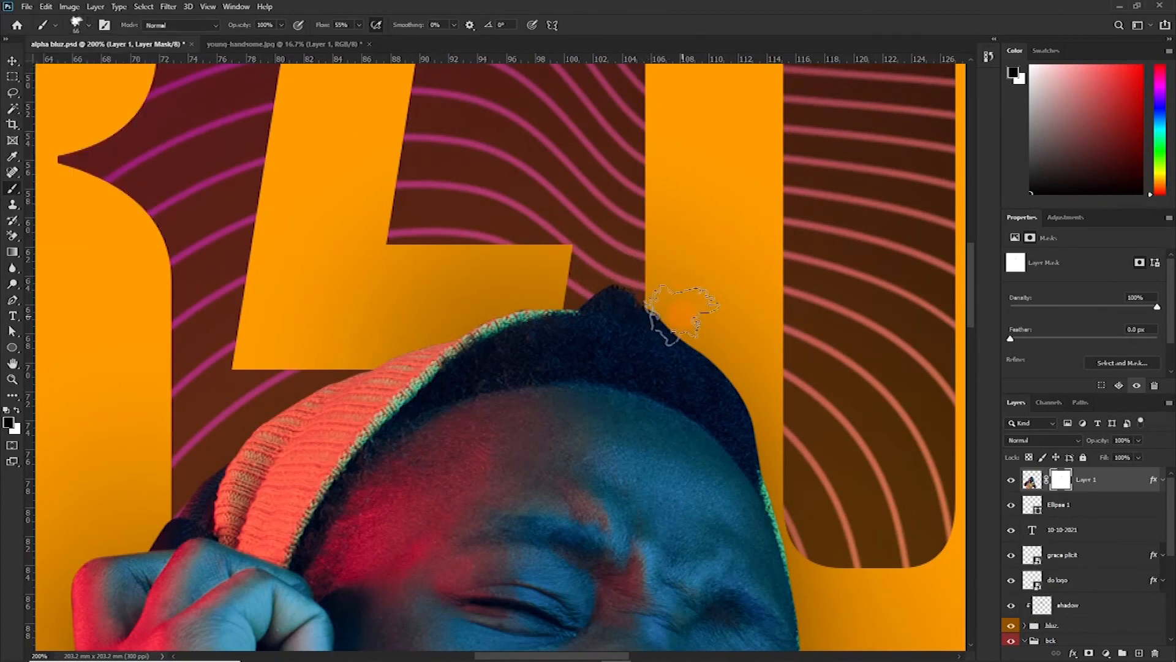
click(663, 303)
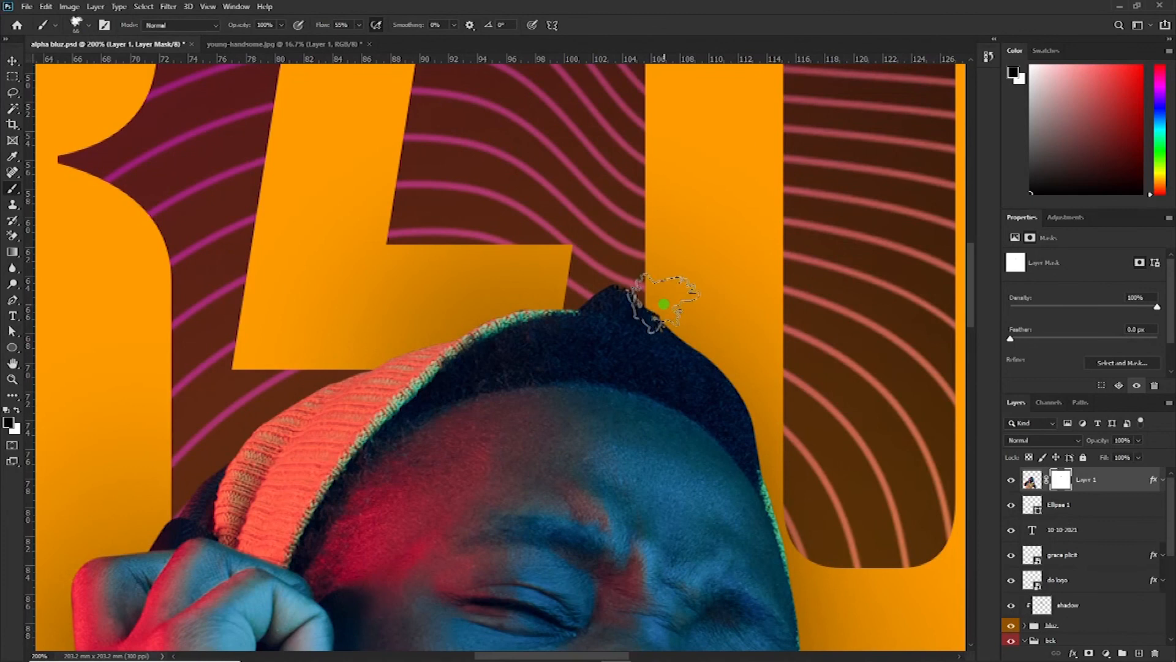
click(682, 307)
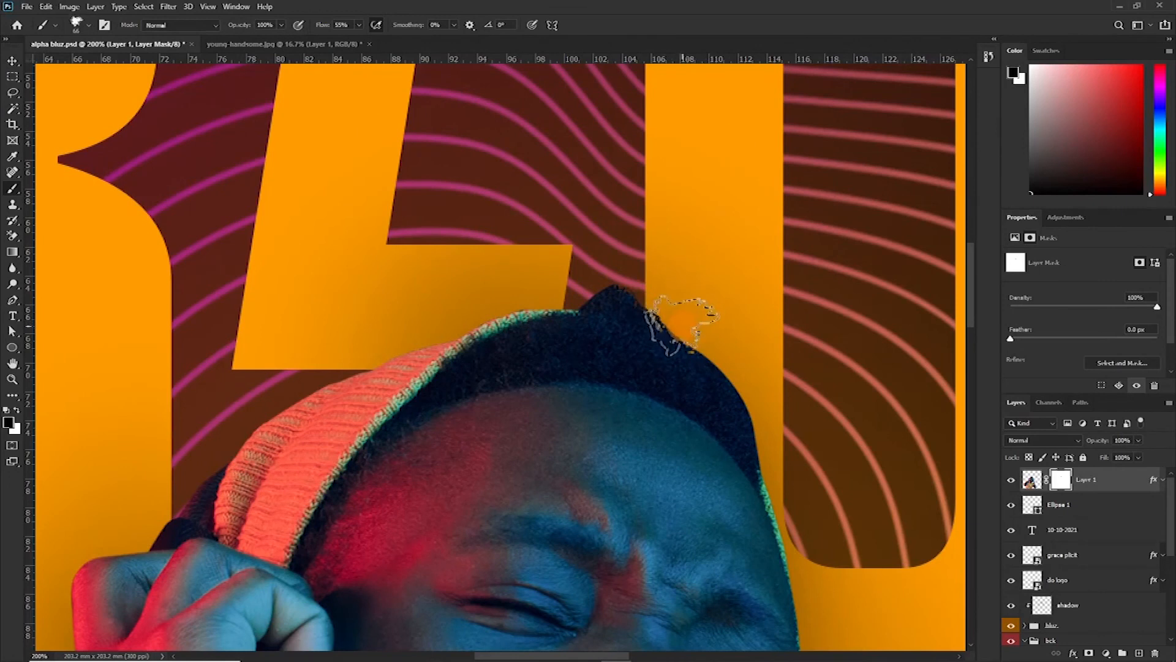
click(681, 326)
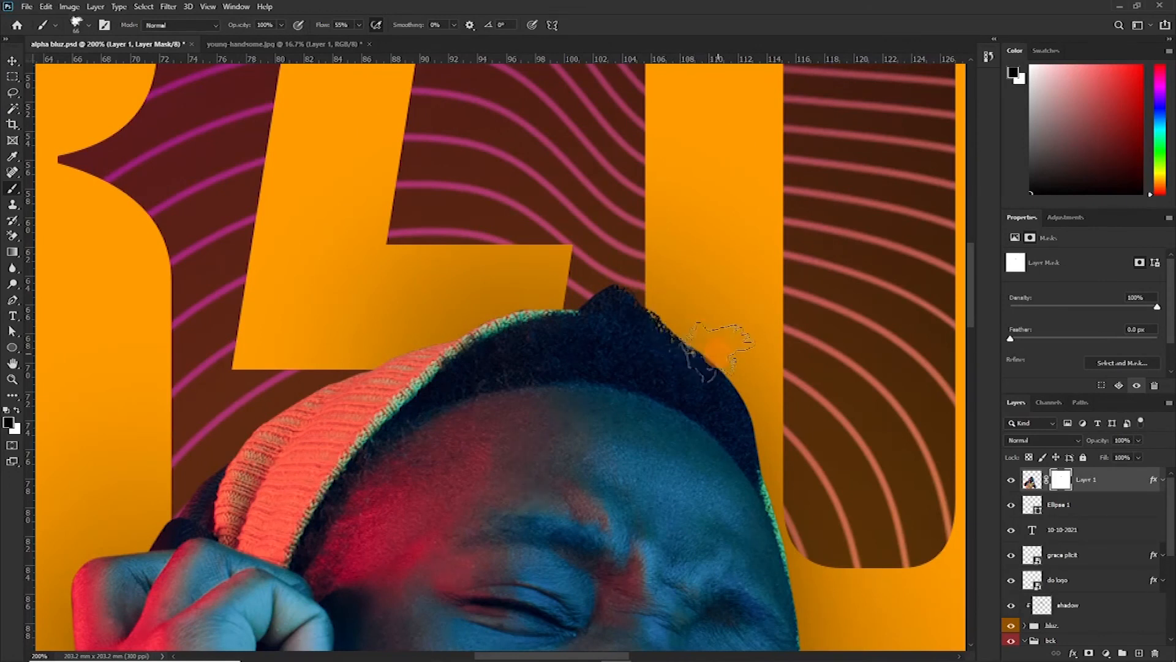
click(719, 362)
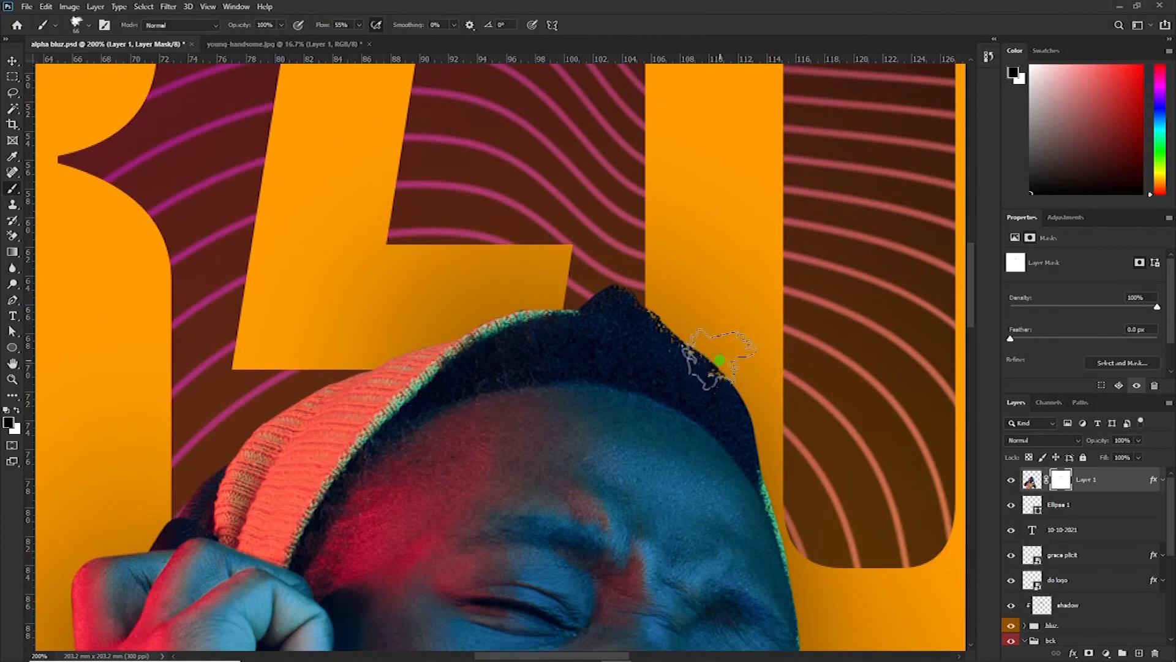
click(743, 376)
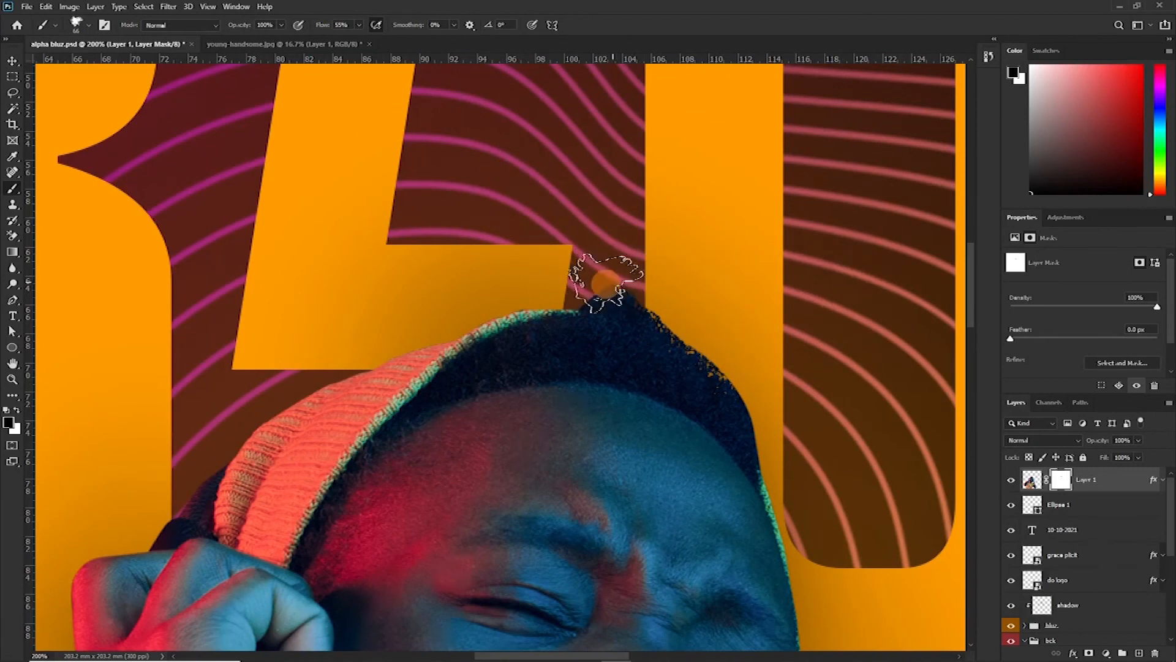
click(580, 291)
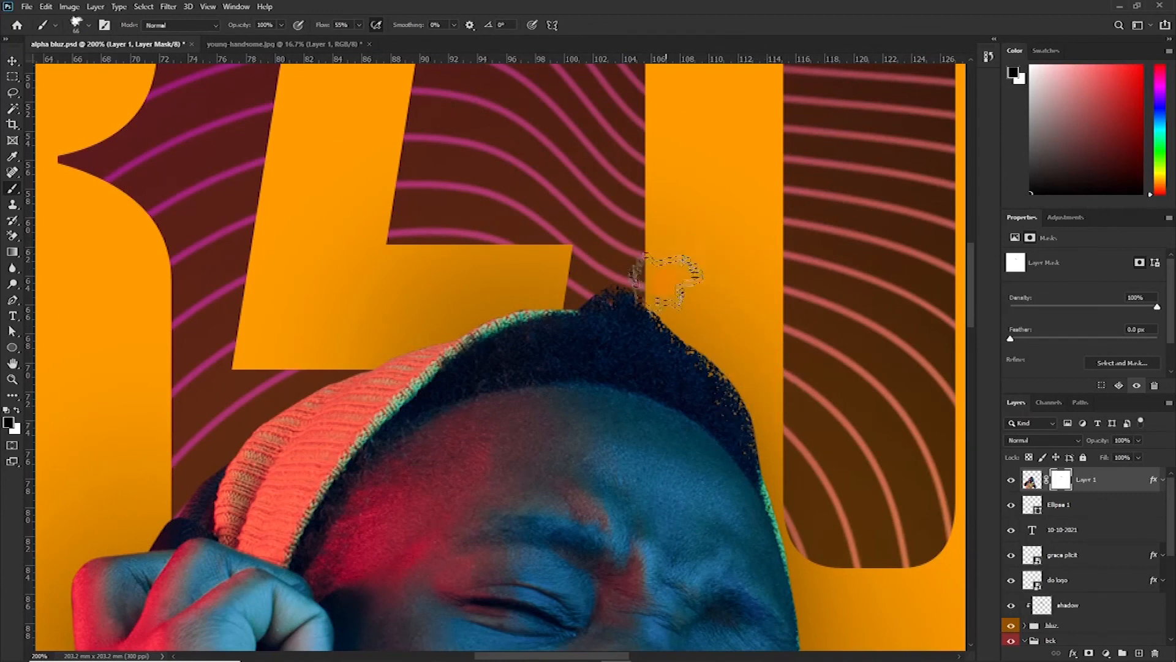
click(706, 348)
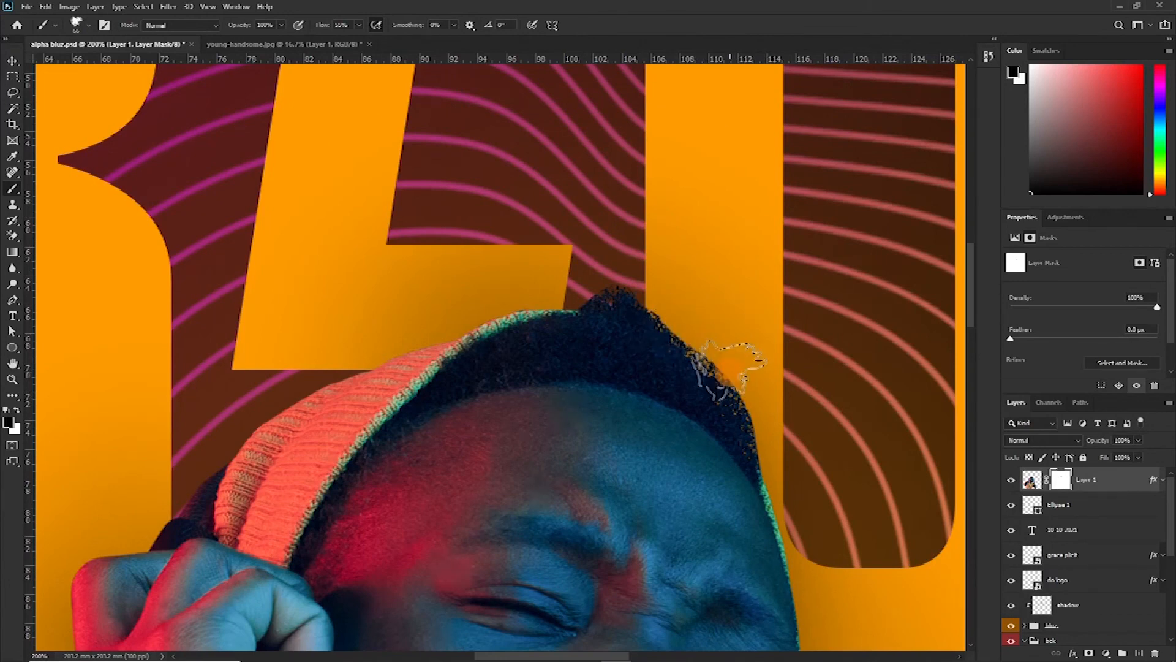
scroll(717, 328, down, 2)
scroll(717, 328, down, 2)
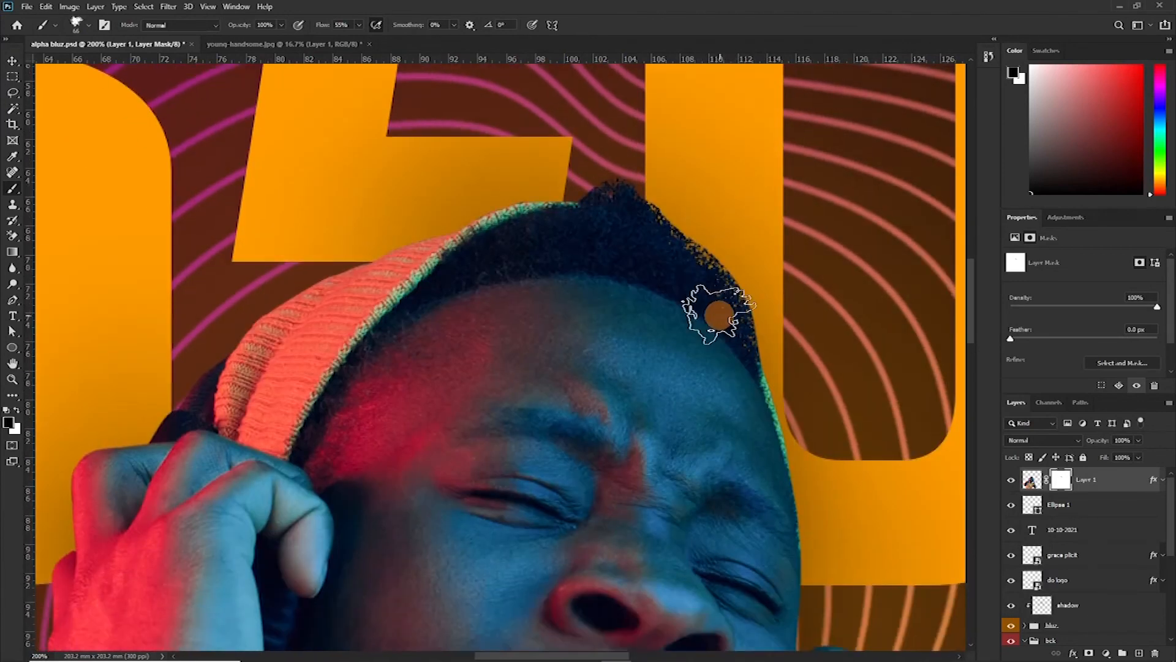
scroll(677, 388, down, 15)
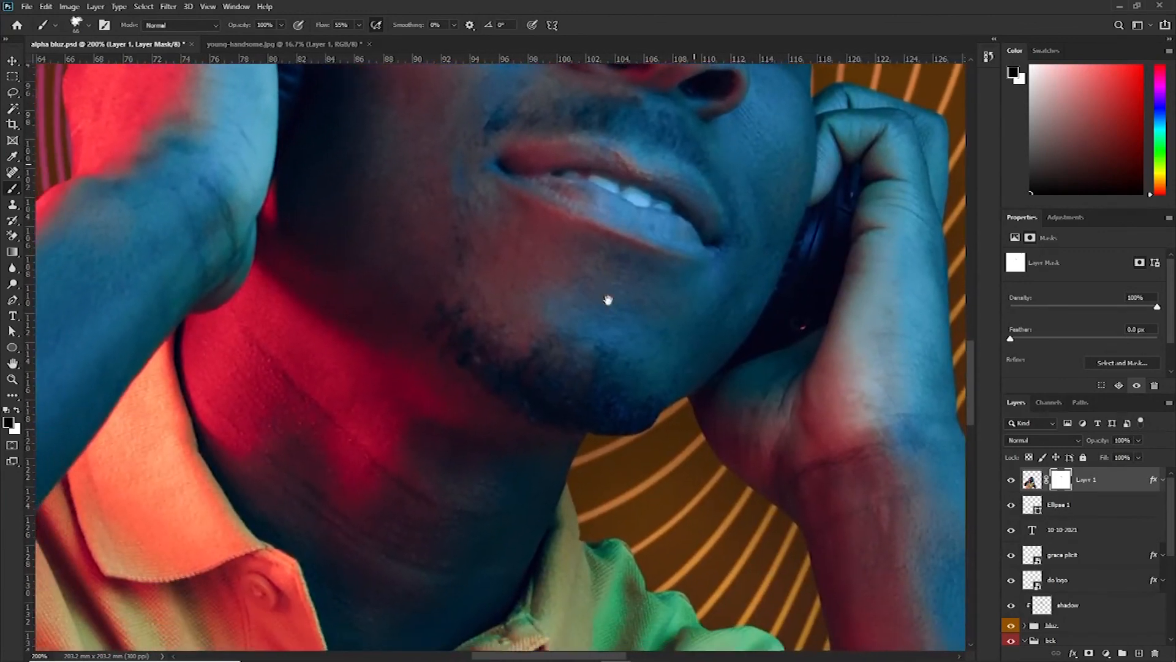
Paint black on Layer 1's mask with the 45 px spatter brush to roughen the beard edge under the man's chin
drag(573, 449, 611, 340)
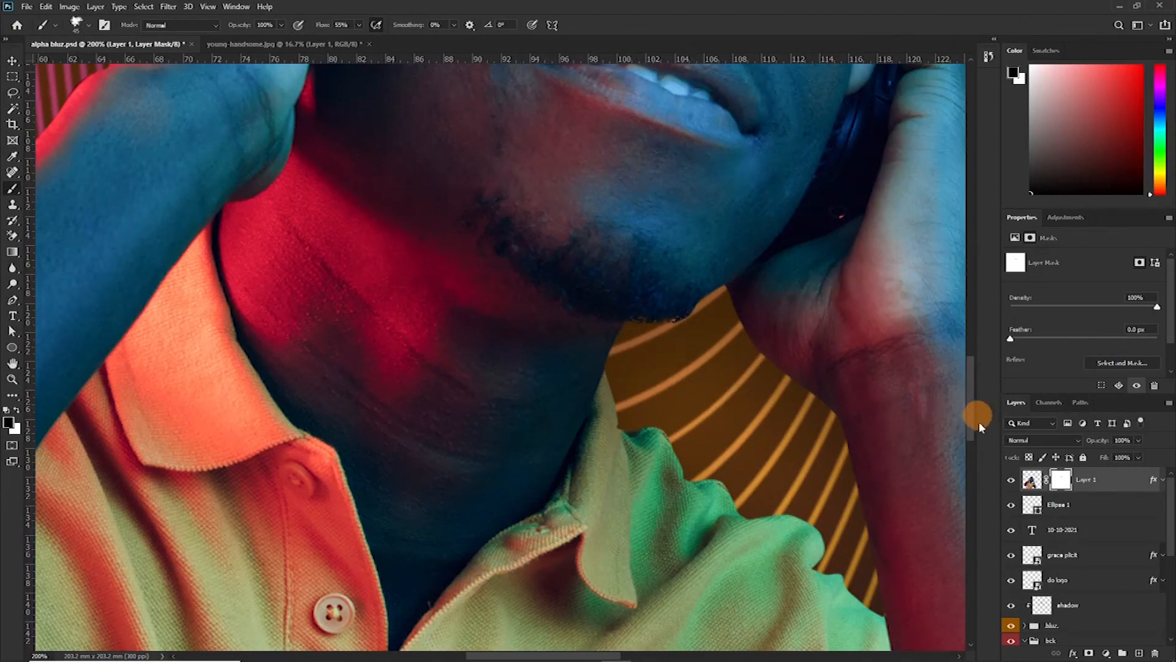
key(ctrl+plus)
key(ctrl+plus)
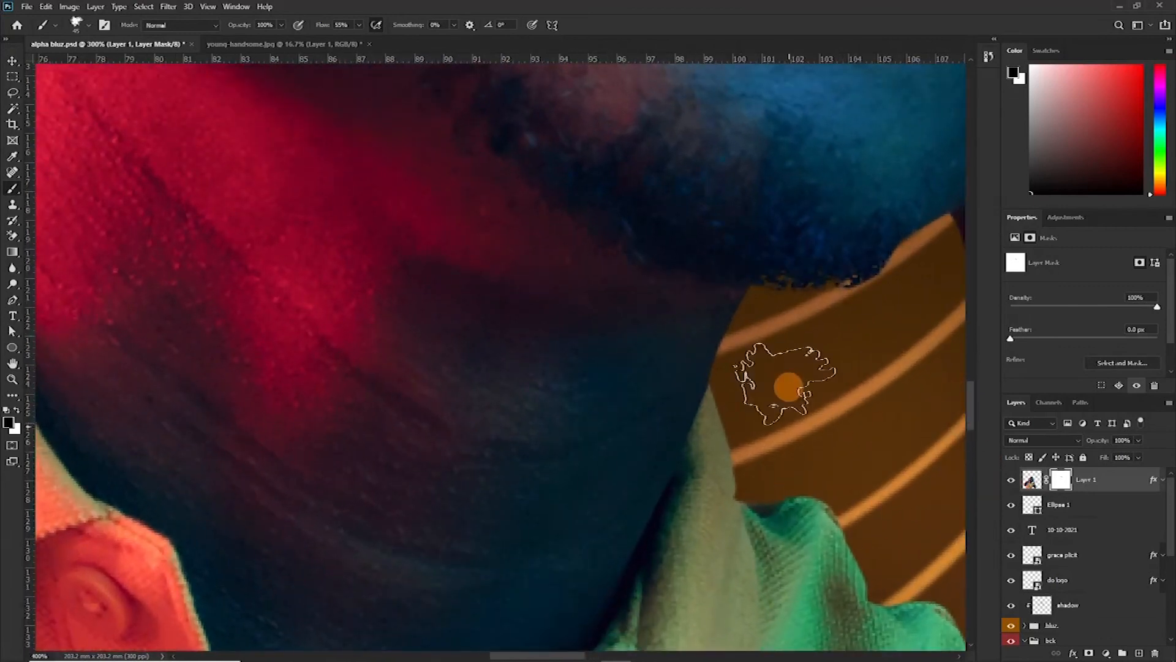
Disable Layer 1's mask and enable it again to compare the chin edge with and without the masking
right_click(1062, 484)
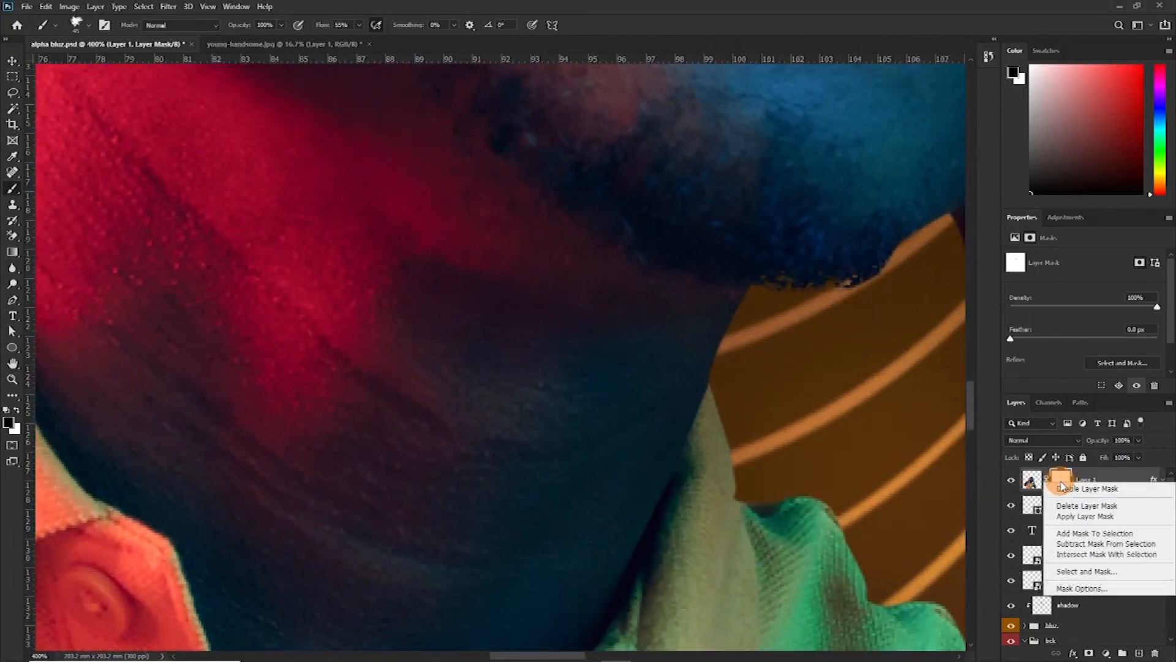
click(1066, 489)
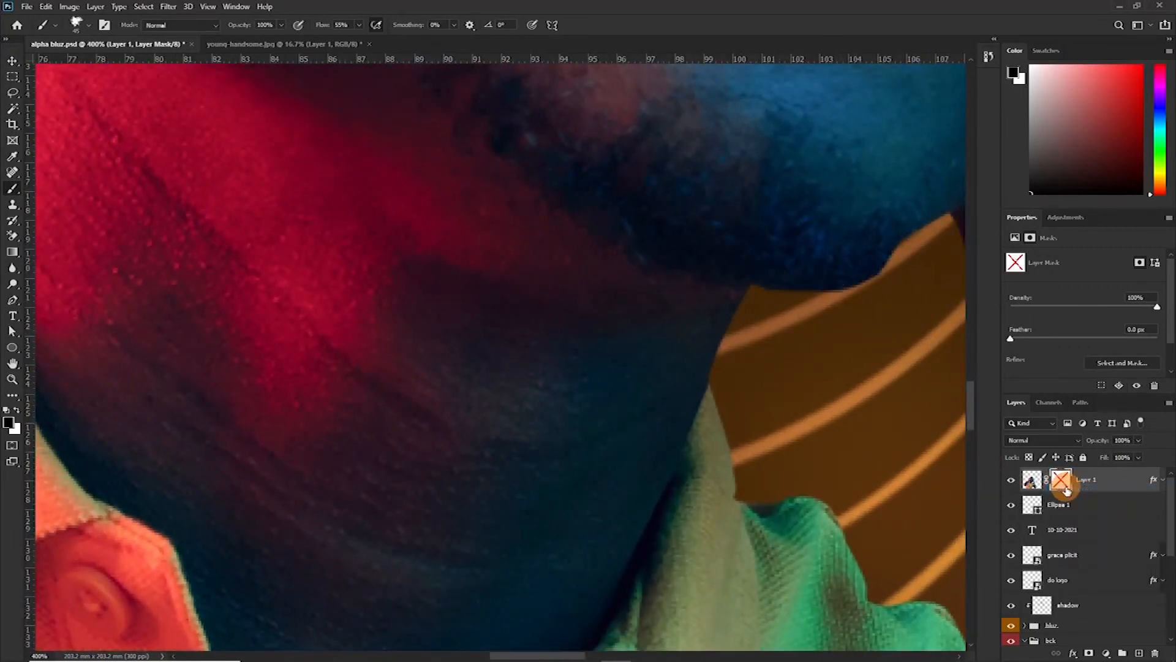
right_click(1062, 492)
click(1066, 488)
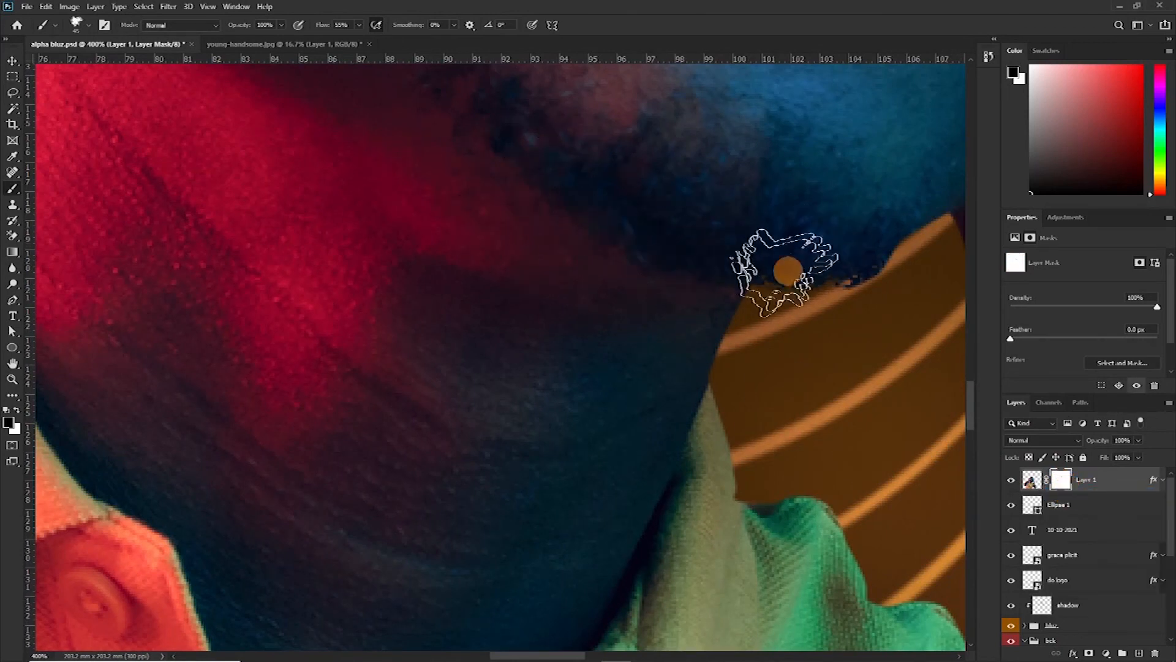
View the whole album cover at 33.33% to check the man's refined cutout within the full composition
mouse_move(866, 273)
mouse_down()
mouse_move(865, 299)
mouse_move(758, 352)
mouse_up()
scroll(758, 352, down, 5)
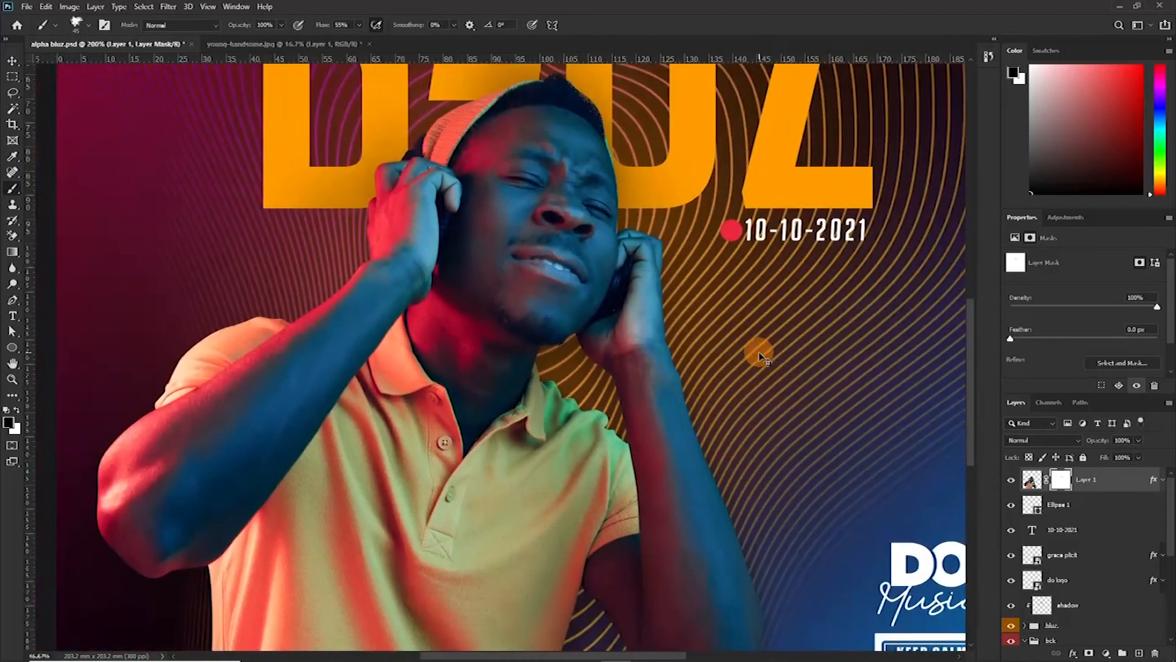
scroll(759, 354, down, 3)
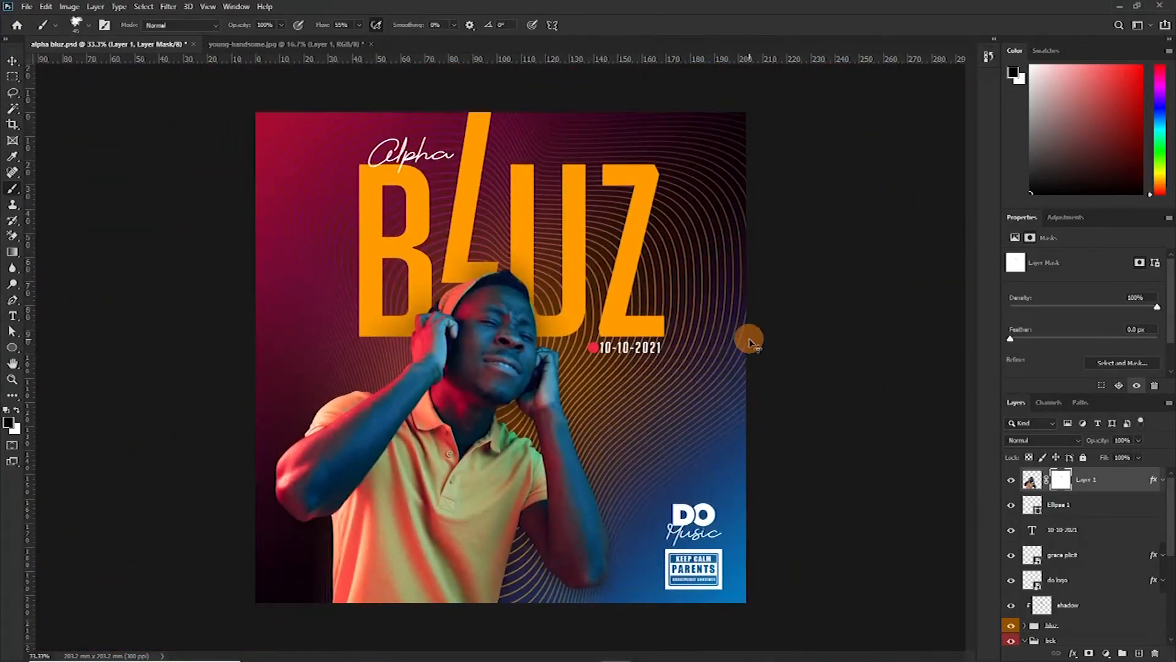
scroll(751, 342, up, 1)
scroll(746, 332, down, 1)
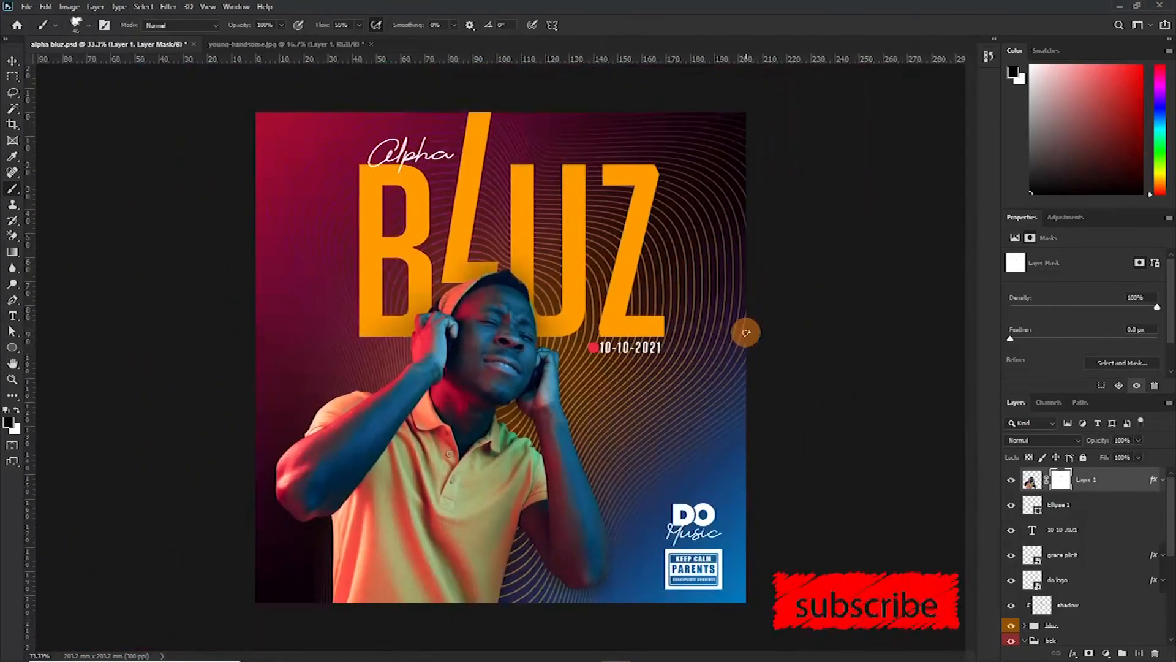